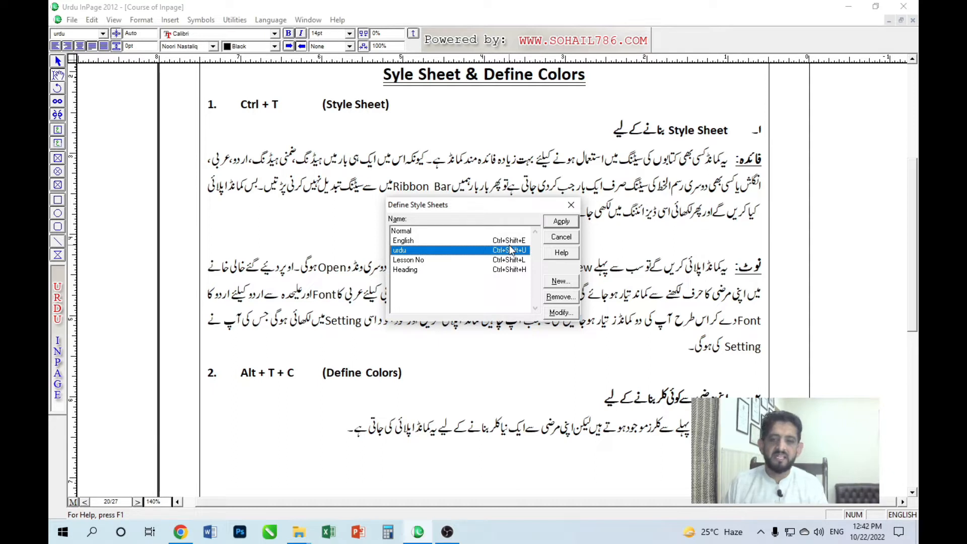
Review the English, urdu, Lesson No and Heading style sheets with their shortcuts, and close the definitions without applying any.
drag(473, 204, 476, 140)
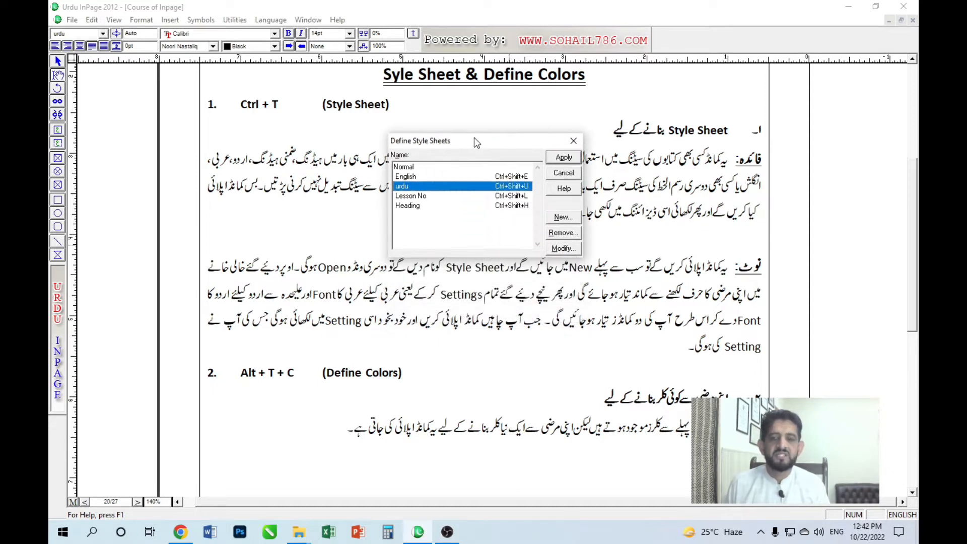
click(463, 176)
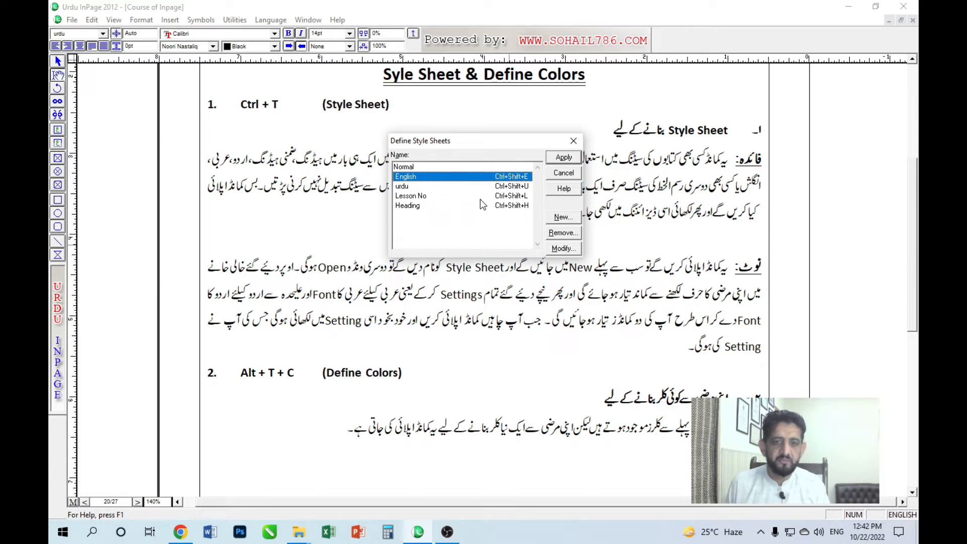
click(487, 188)
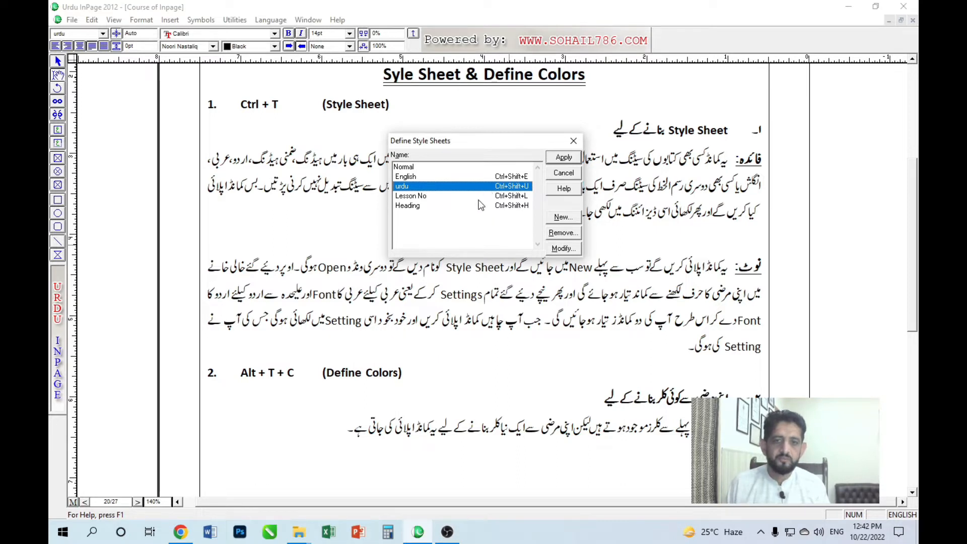
click(478, 199)
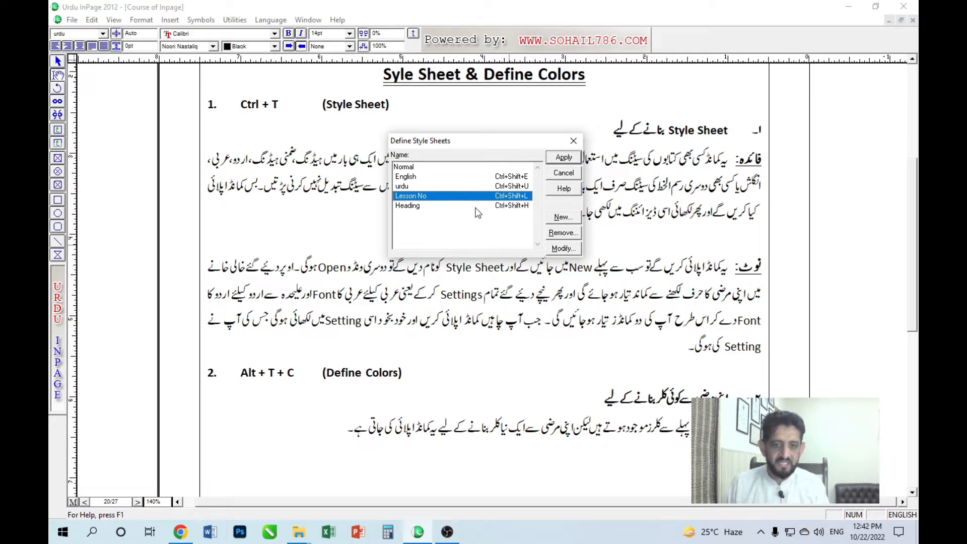
click(478, 208)
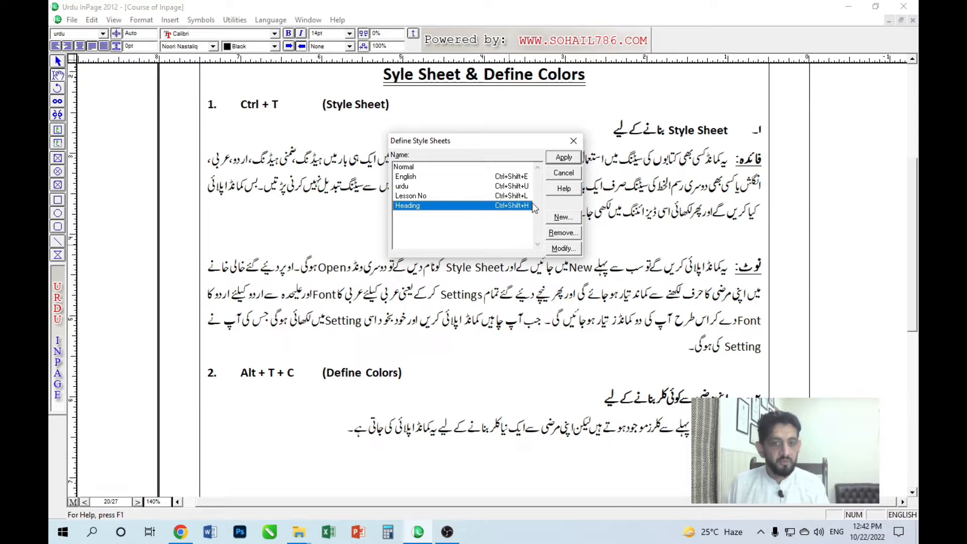
click(563, 174)
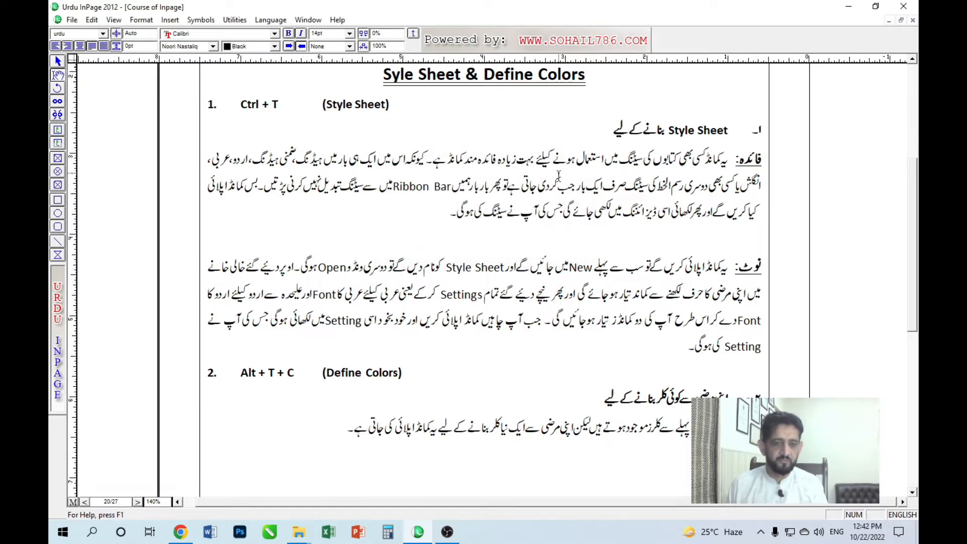
Open the style sheet definitions from the "(Style Sheet)" line of the lecture and dismiss them without changes.
triple_click(564, 173)
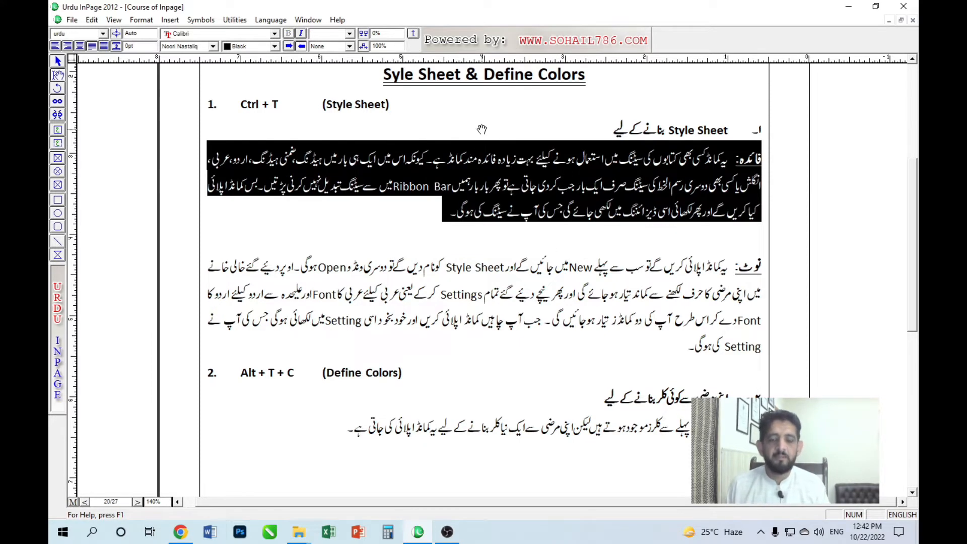
scroll(482, 133, up, 3)
drag(238, 184, 396, 185)
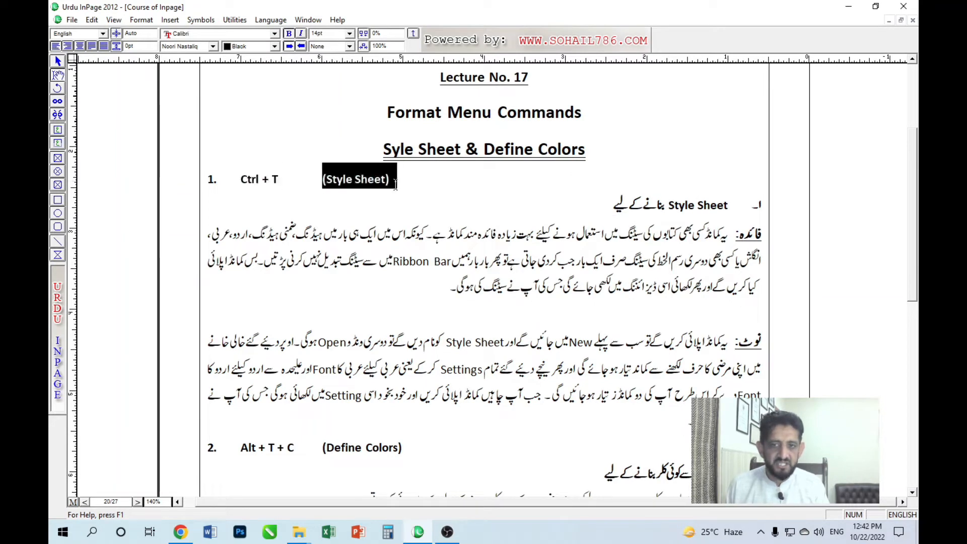
click(376, 185)
key(ctrl+t)
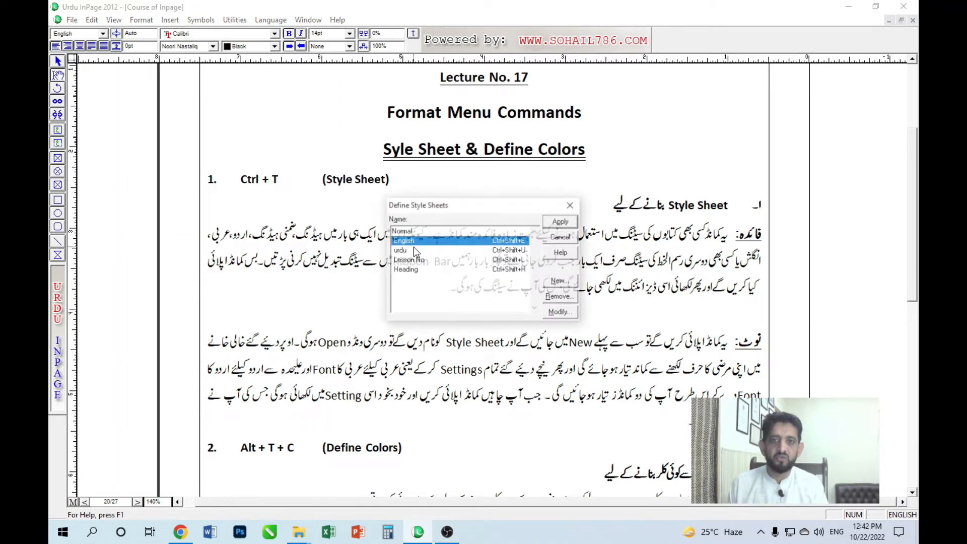
key(Escape)
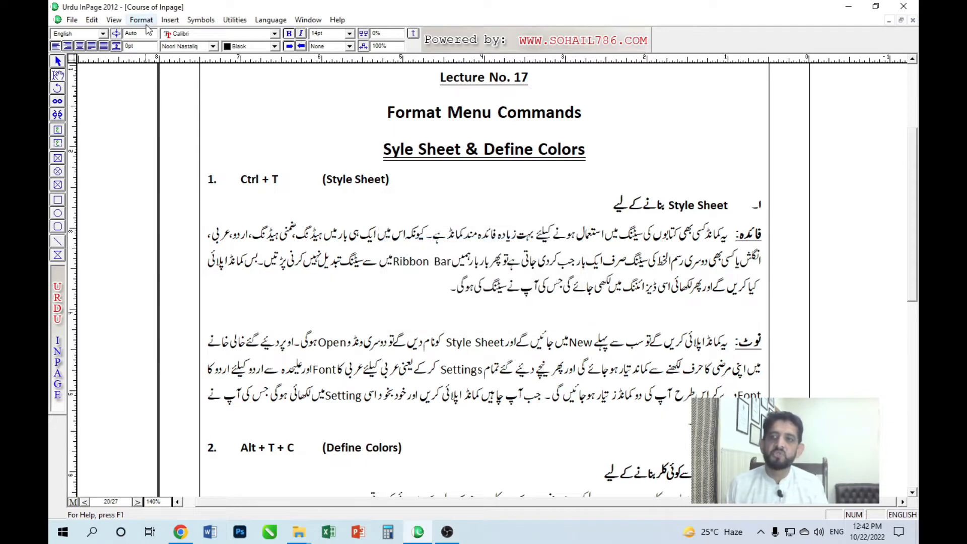
click(150, 20)
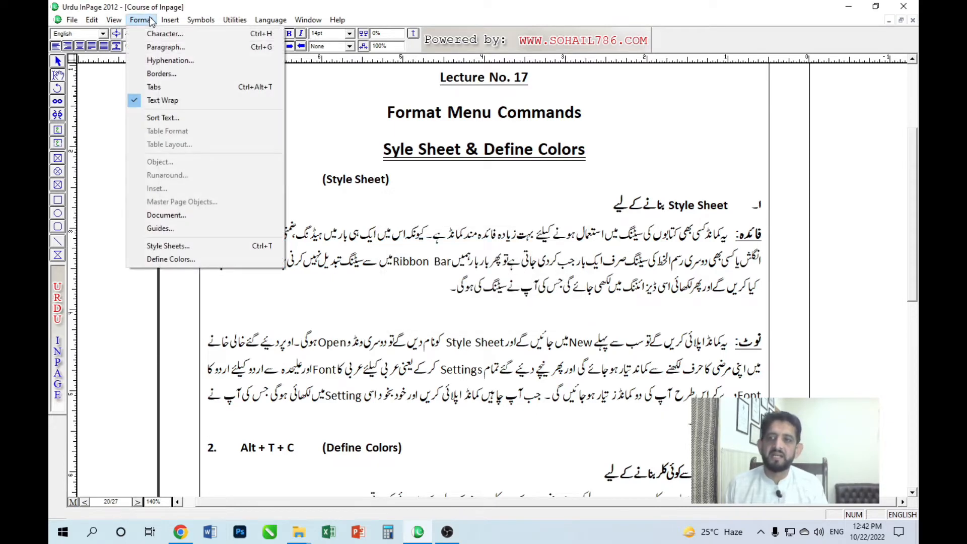
click(183, 246)
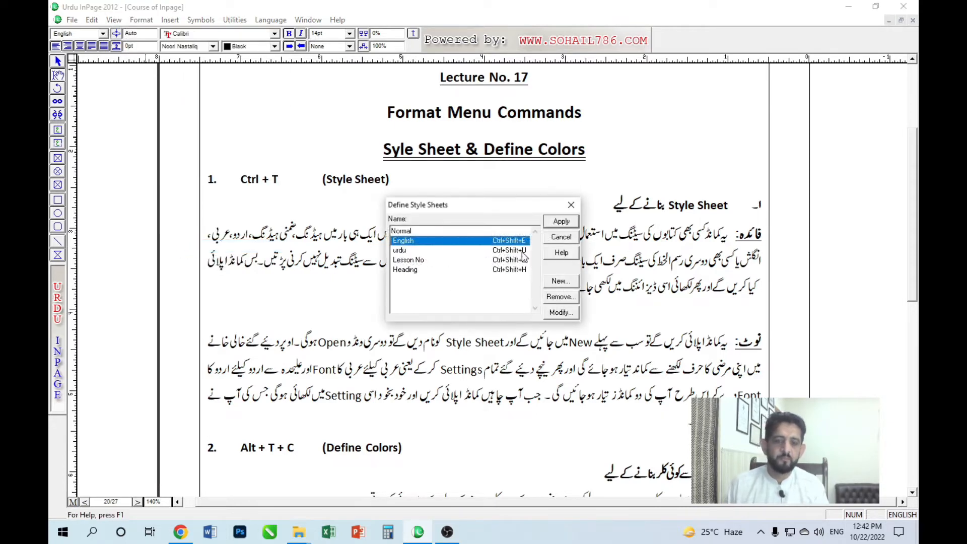
click(556, 239)
click(419, 293)
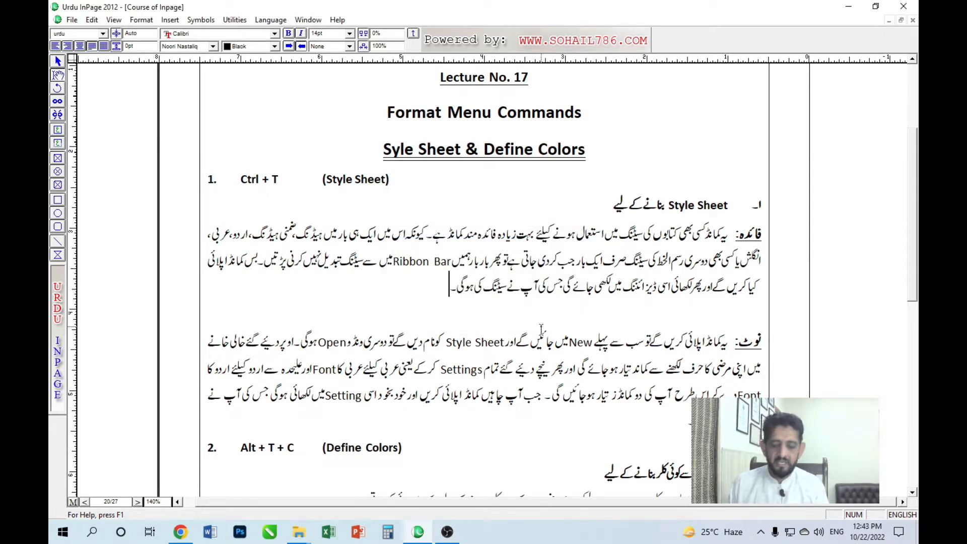
Create a new one-page A4 portrait document with 0.5" margins, one column and right-to-left direction.
key(ctrl+n)
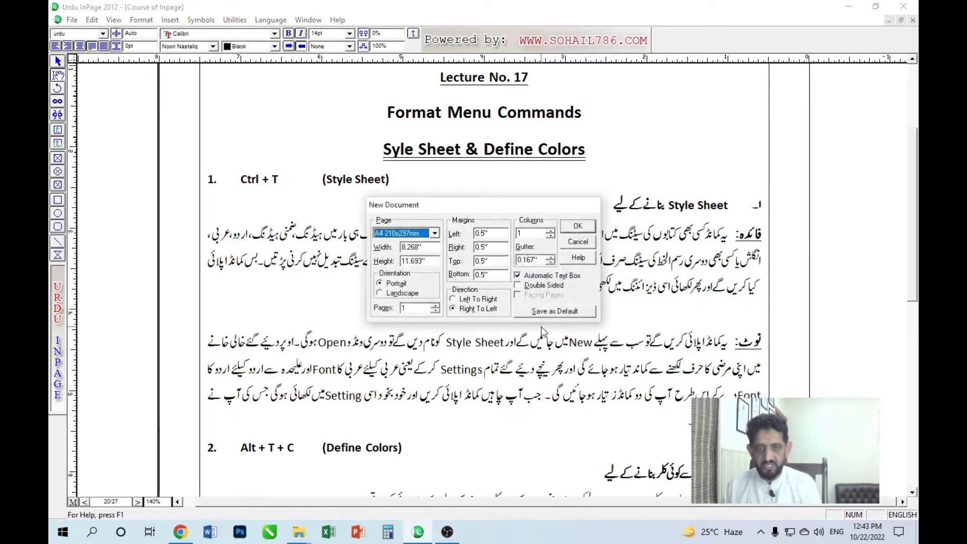
key(Return)
key(ctrl+2)
drag(727, 187, 678, 225)
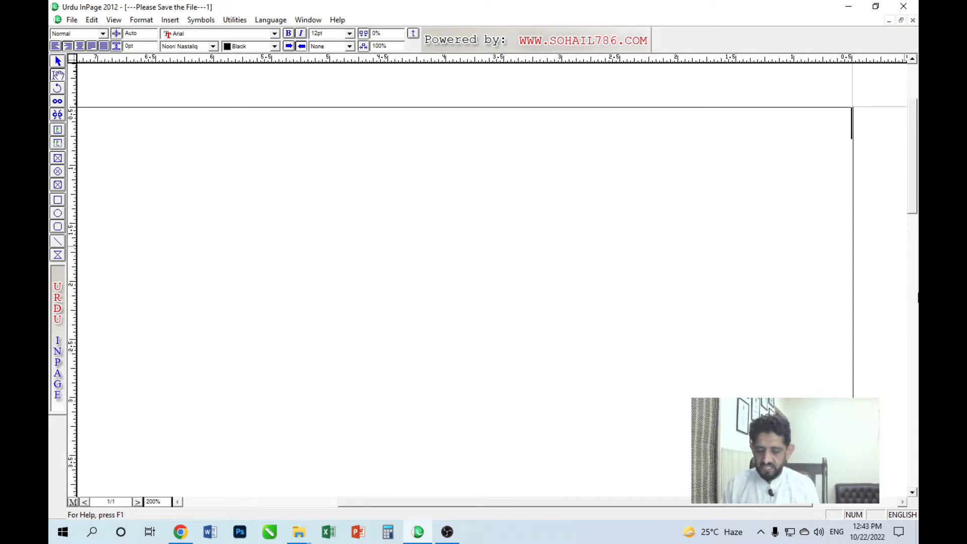
Switch the input language to Urdu and write the heading "قرارداد پاکستان کے مقاصد" on the first line.
text(q)
key(BackSpace)
key(ctrl+space)
text(قراردا)
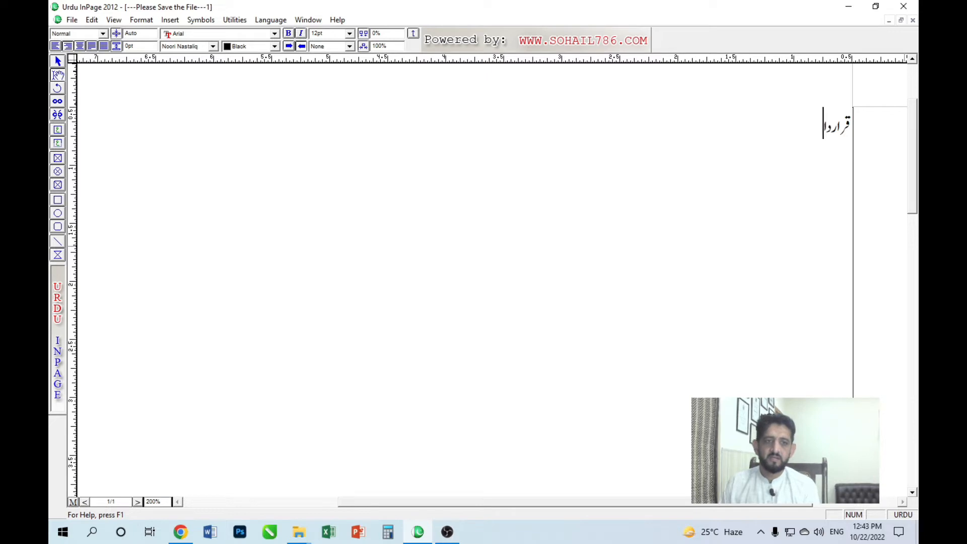
text(د پاکستان کے مقاصد)
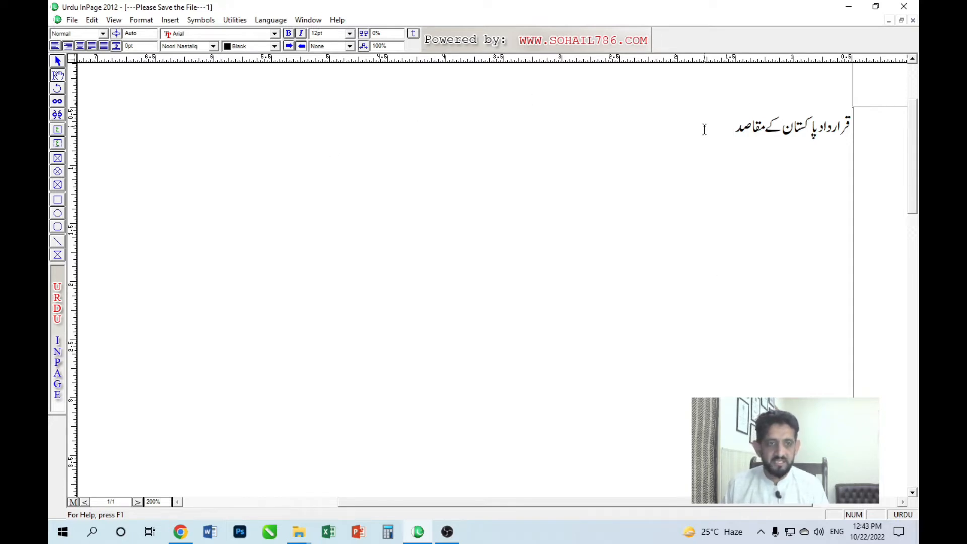
Set the font size of the heading to 24 pt.
key(ctrl+a)
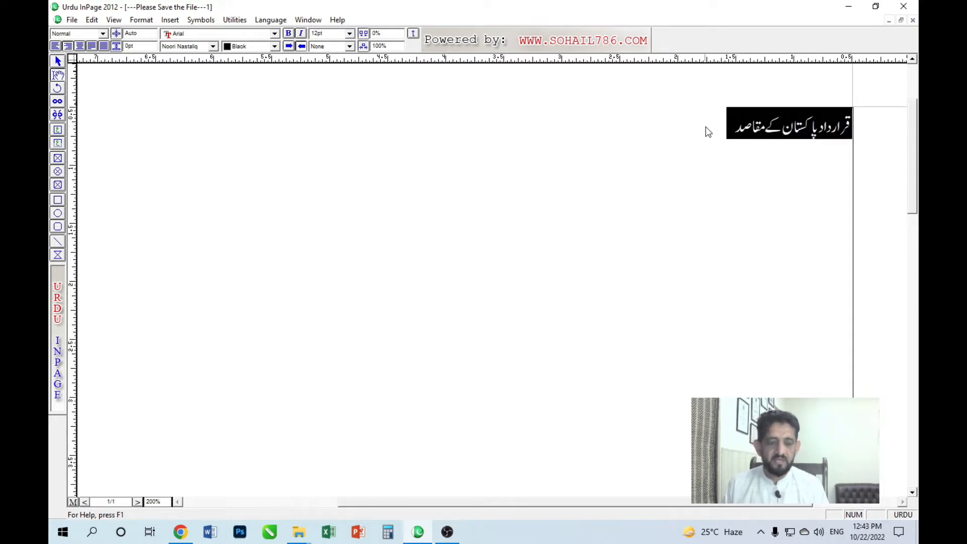
click(350, 34)
click(334, 89)
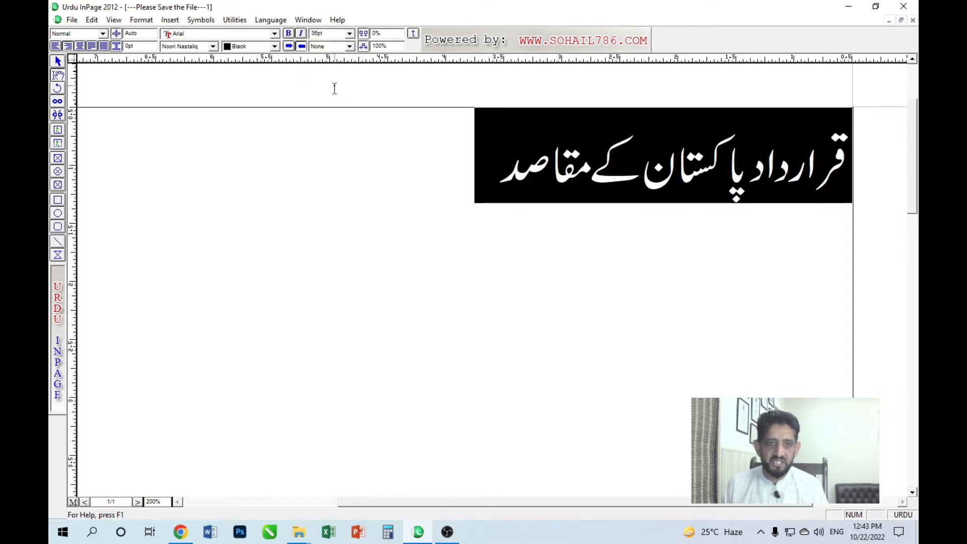
click(351, 35)
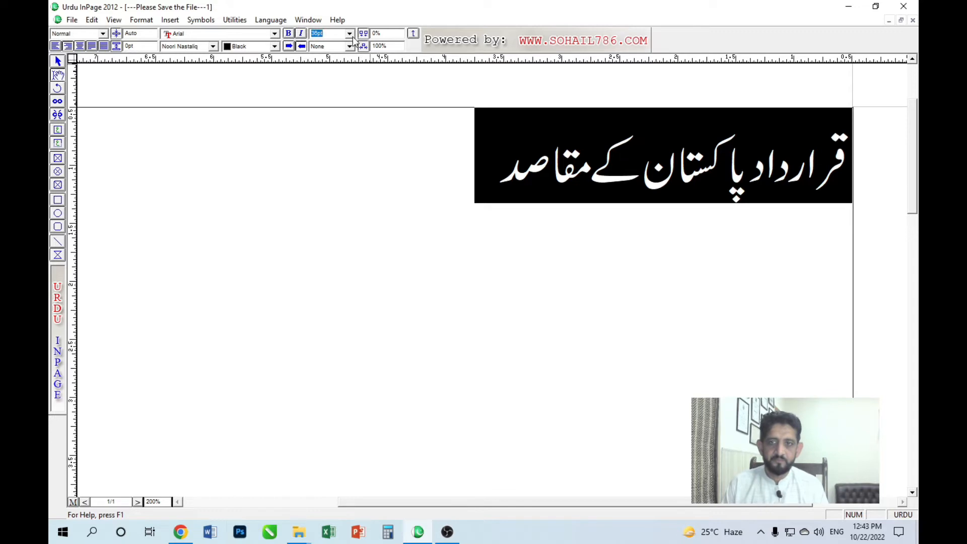
click(350, 34)
click(328, 81)
click(513, 167)
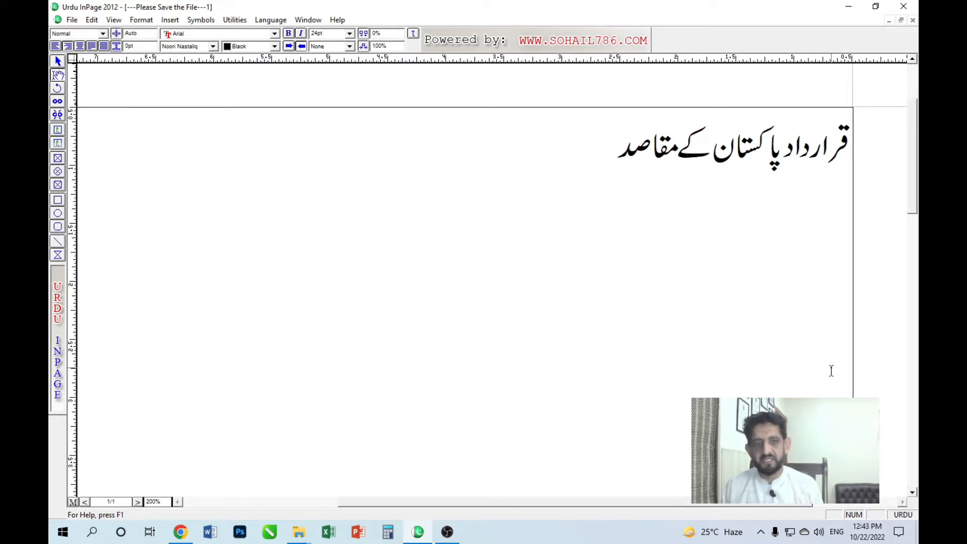
Add the subheading "اغراض ومقاصد:" on a new line below the heading.
key(Return)
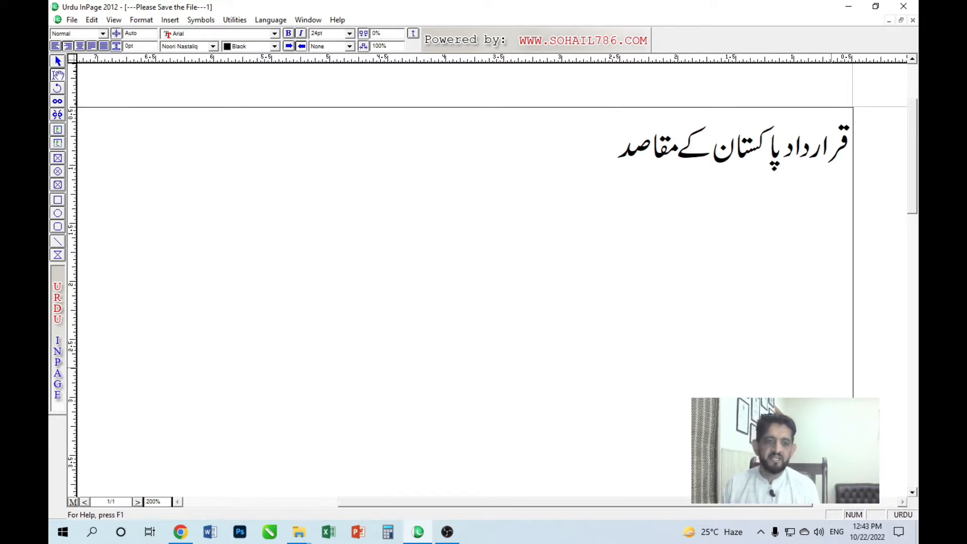
text(اغرا)
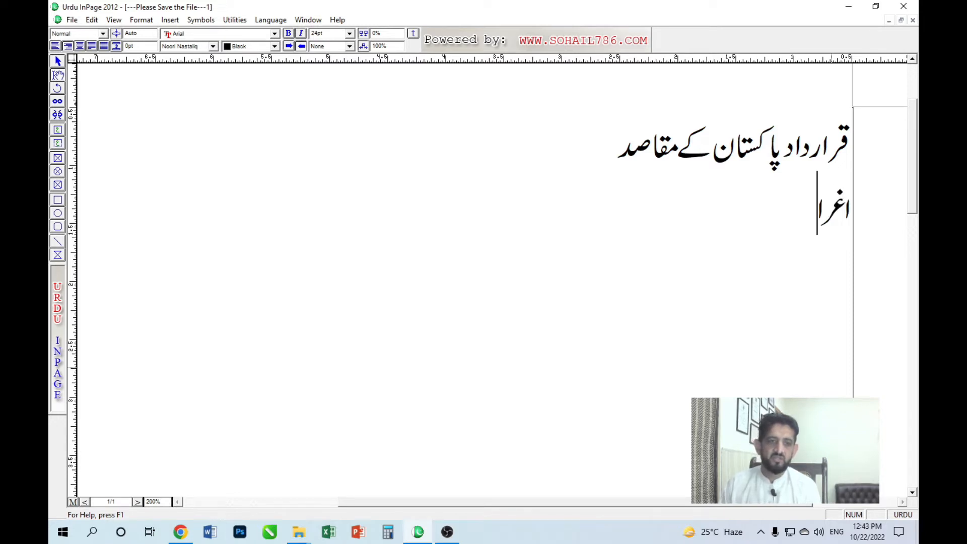
text(ض ومقا)
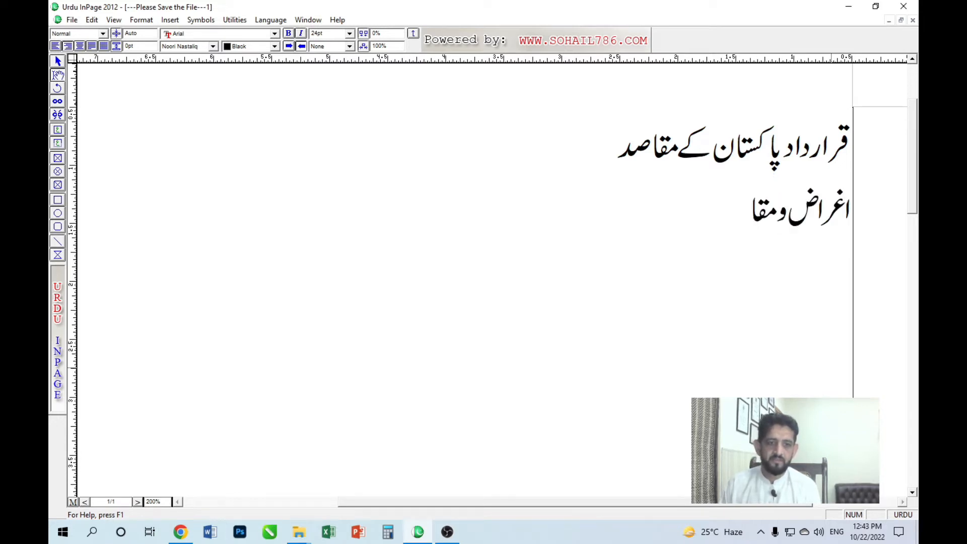
text(صد:)
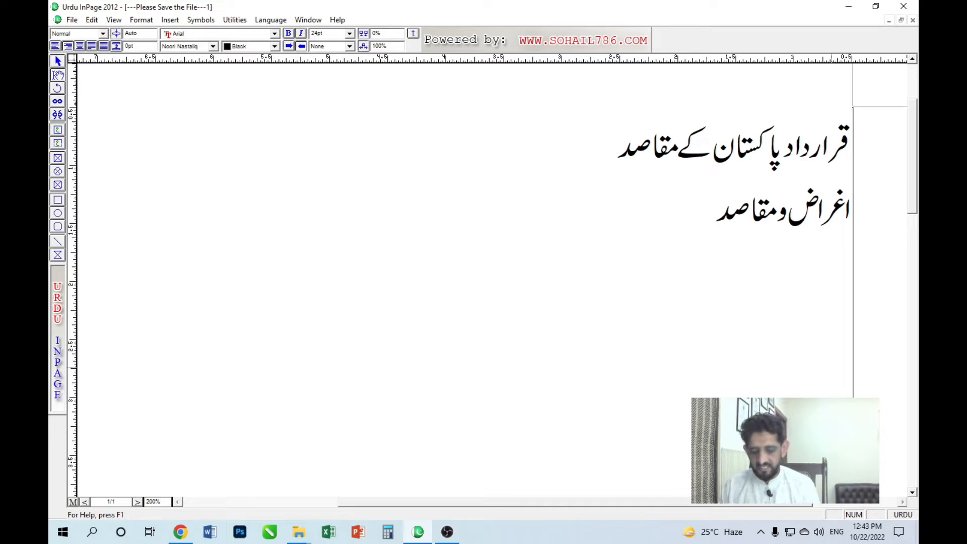
Set the font size of the subheading to 18 pt.
key(shift+Home)
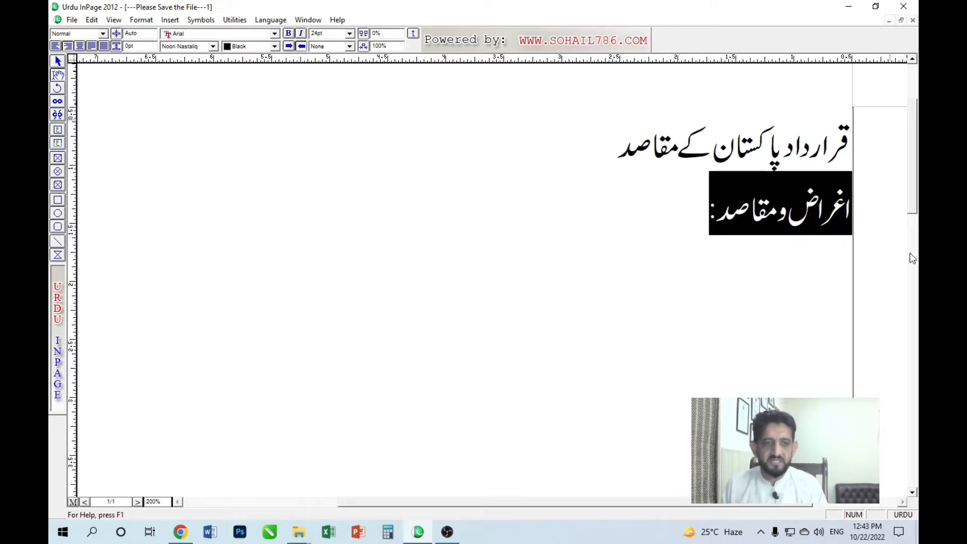
click(351, 35)
click(333, 75)
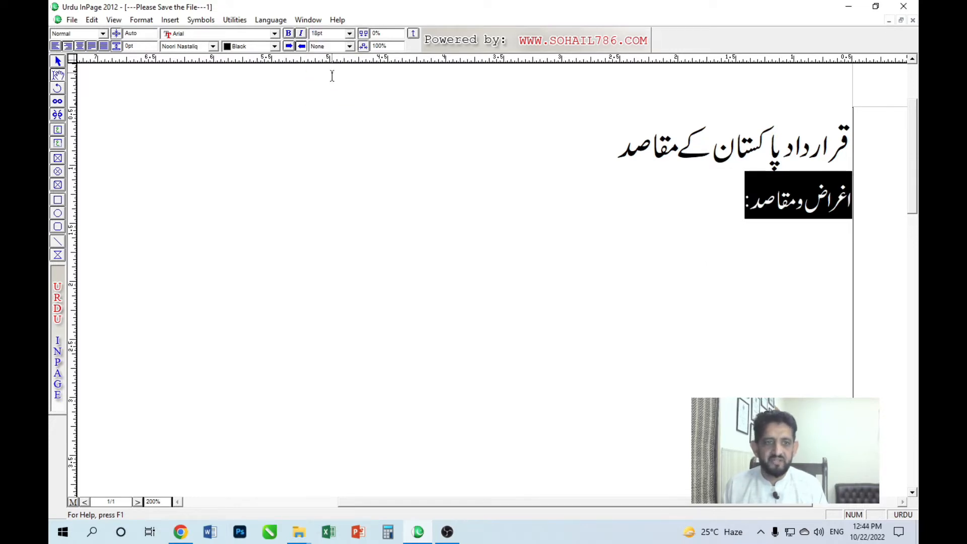
click(707, 215)
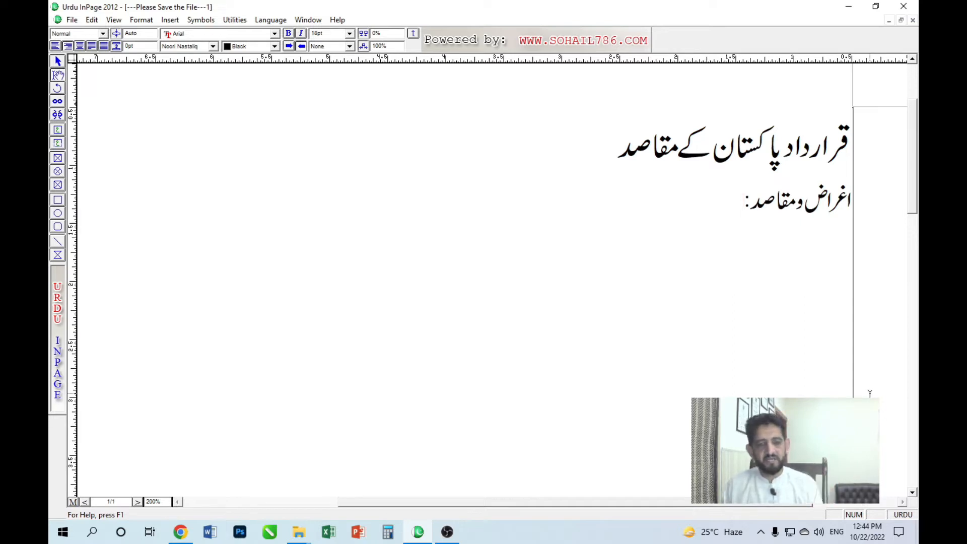
Write the indented body line "پاکستان کے معرض وجود میں آنے کیلئے جس اہم قرارداد کا نام لیا جاتا ہے اس کا نام ہے قرارداد پاکستان۔" below the subheading.
key(Return)
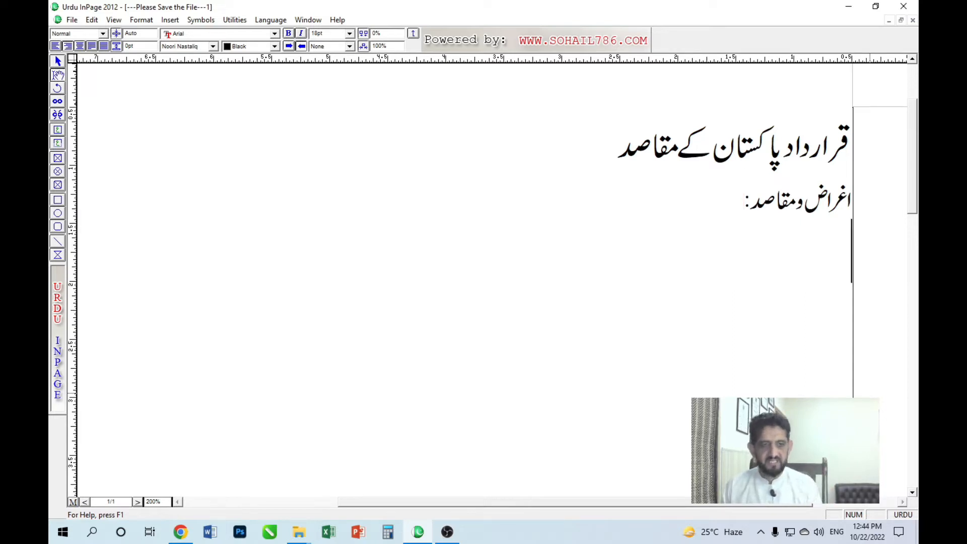
text(پاکستان کے م)
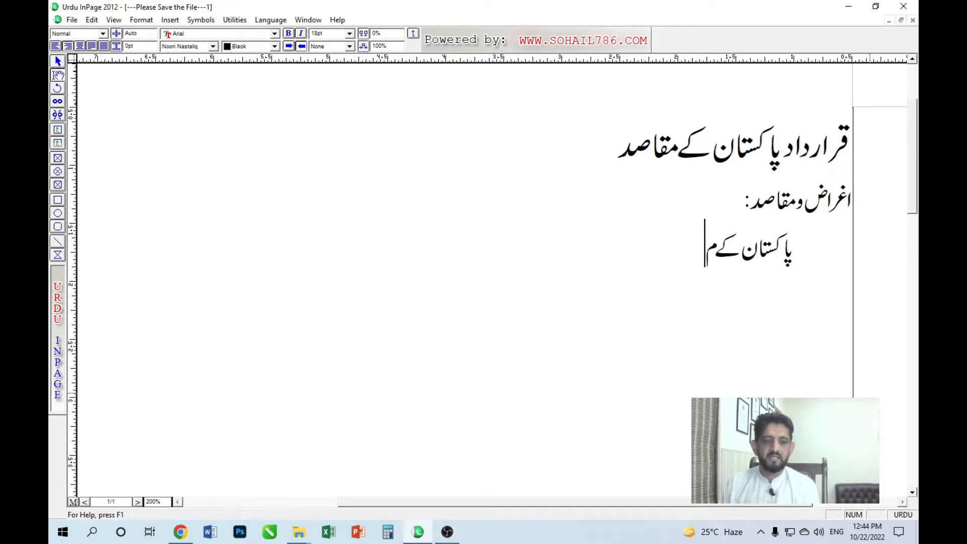
text(عرض وجود)
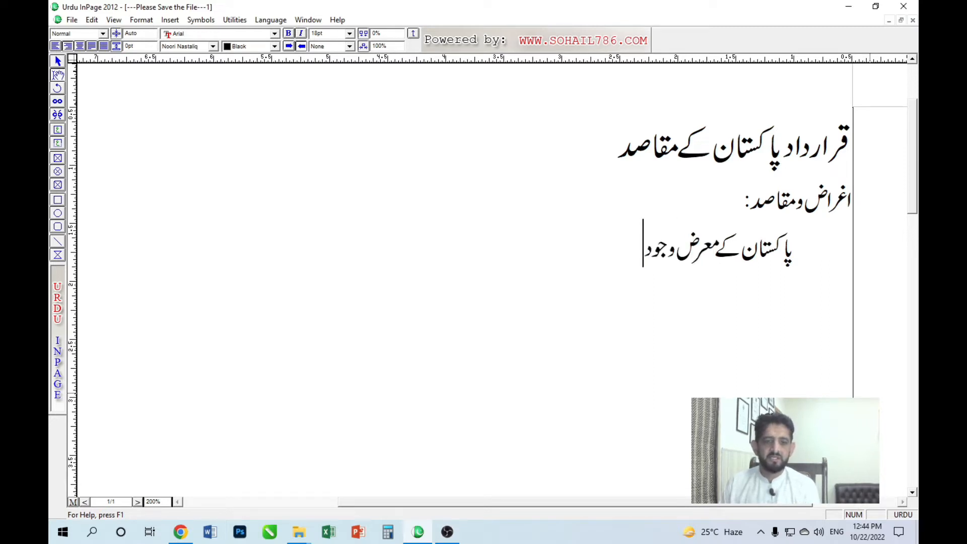
key(BackSpace)
key(BackSpace)
key(BackSpace)
text(ضود)
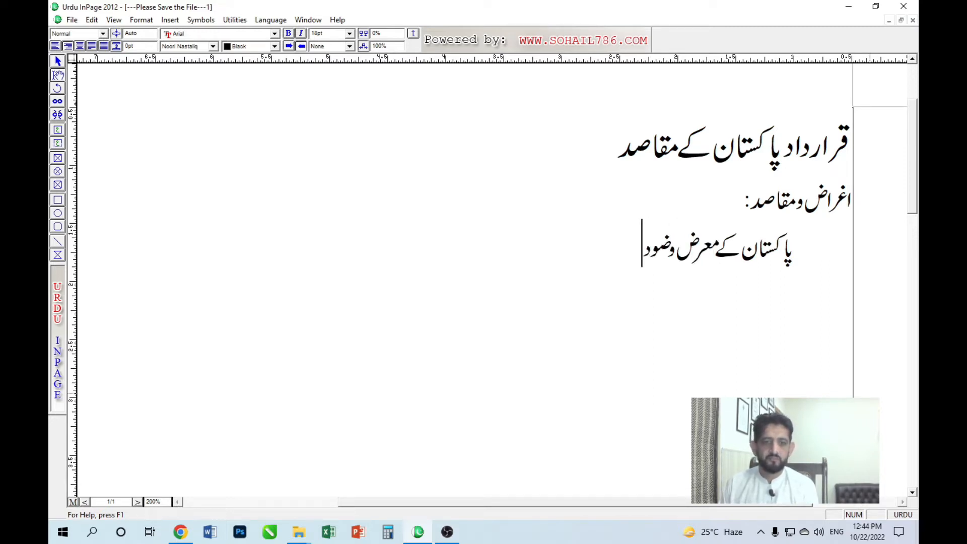
key(BackSpace)
key(BackSpace)
key(BackSpace)
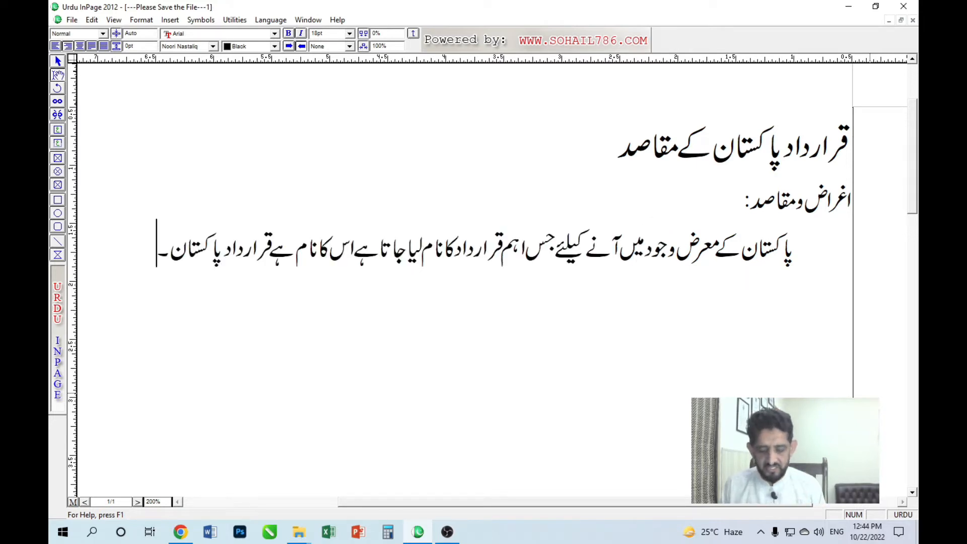
Try 16 pt on the indented body line and settle on a font size of 14 pt.
key(shift+Home)
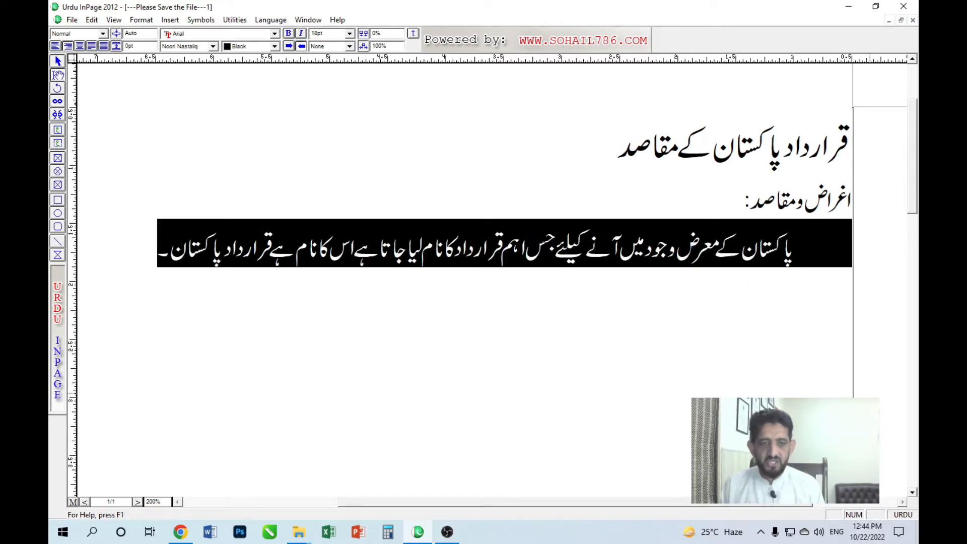
click(349, 34)
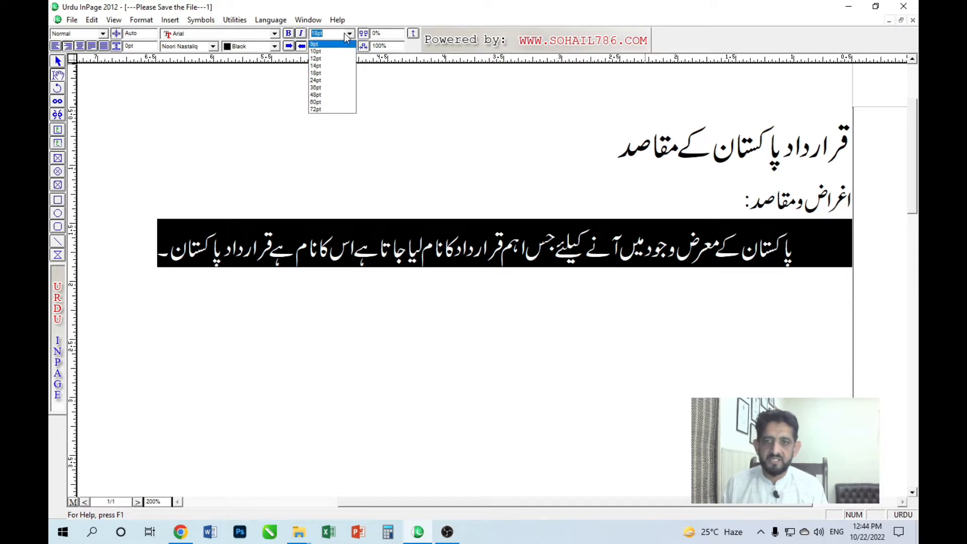
click(348, 35)
text(16)
key(Return)
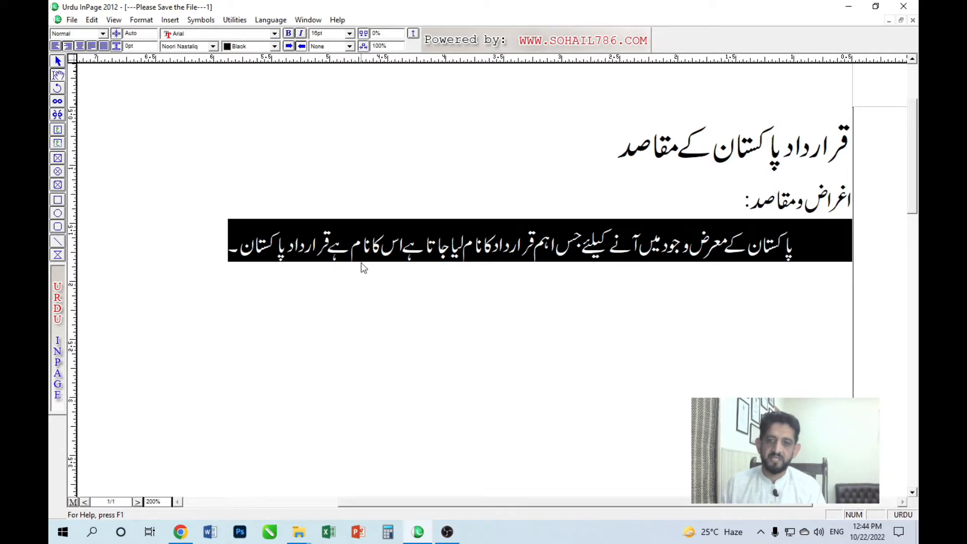
click(352, 35)
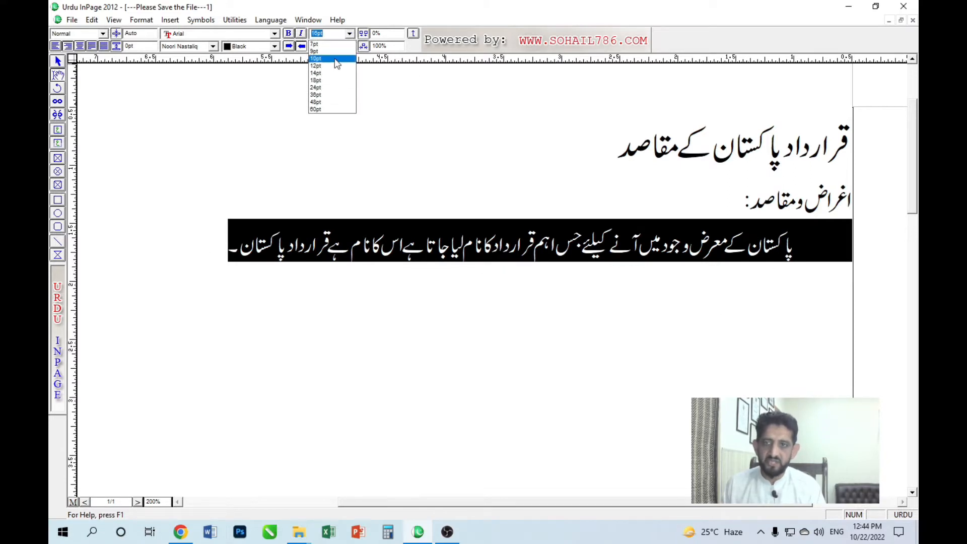
click(328, 78)
click(254, 262)
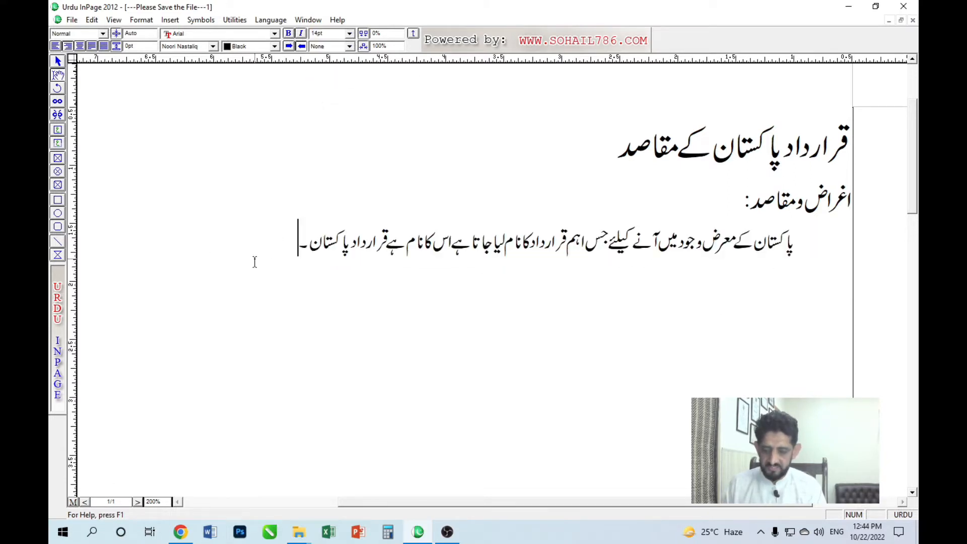
Zoom the page to 140%, extend the body line into a five-line paragraph with repeated sentences, and justify it.
key(ctrl+1)
key(ctrl+m)
text(140)
key(Return)
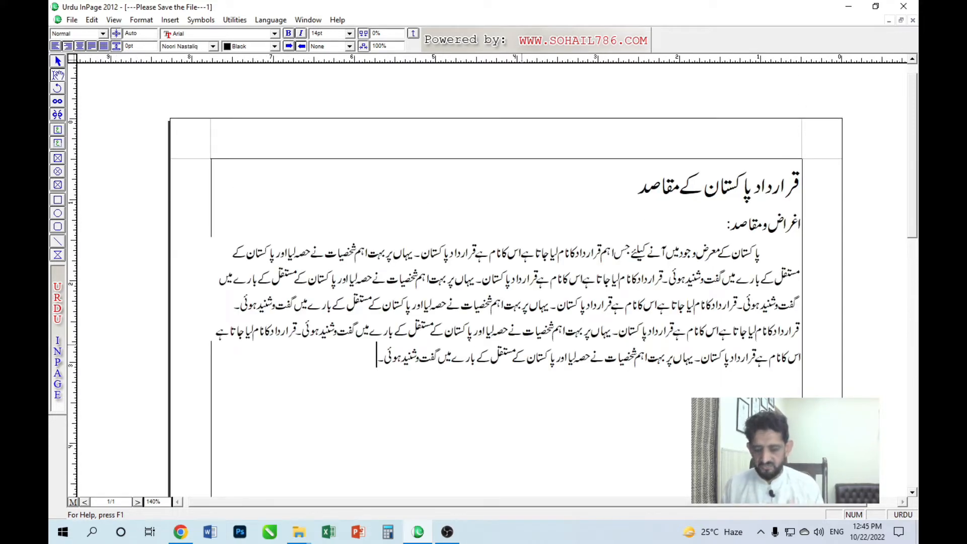
key(ctrl+shift+j)
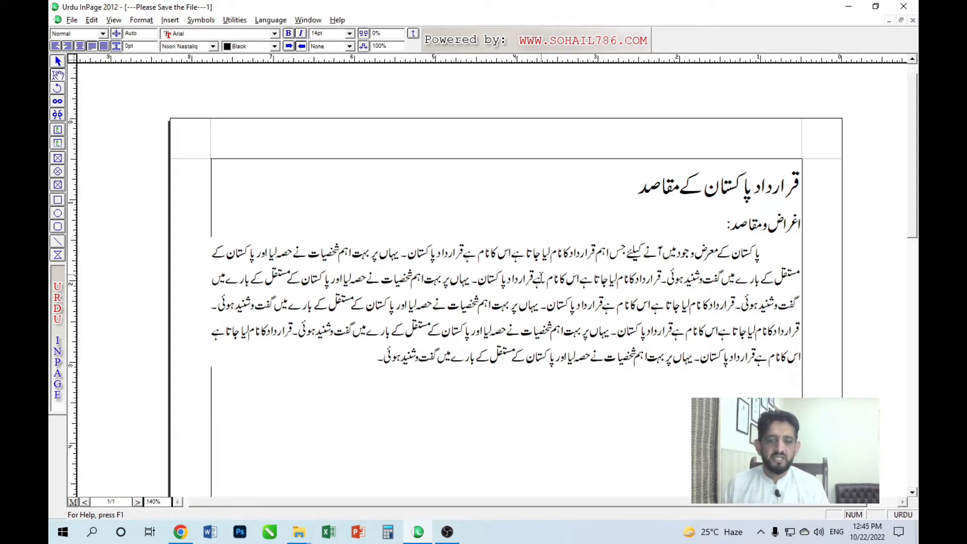
Check the font size applied to the heading at the start of the page.
drag(541, 276, 531, 212)
drag(585, 176, 578, 187)
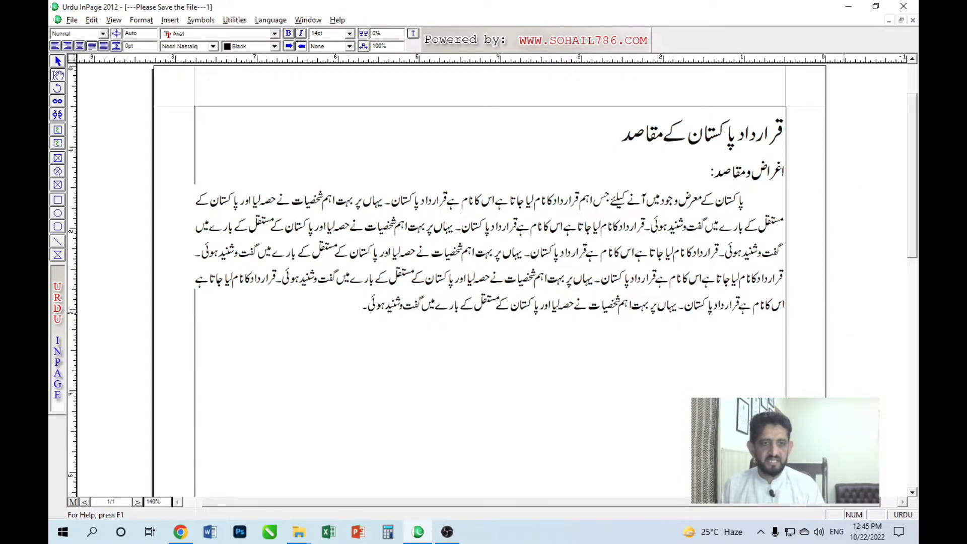
drag(601, 146, 787, 139)
Add the second heading "علامہ اقبال اور ان کا خواب" on a new line below the body paragraph.
click(748, 350)
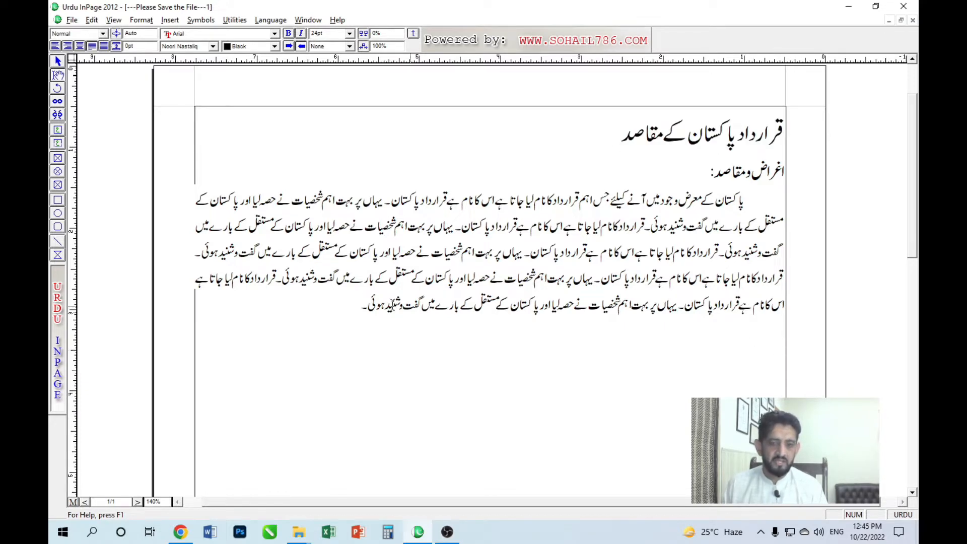
mouse_move(706, 534)
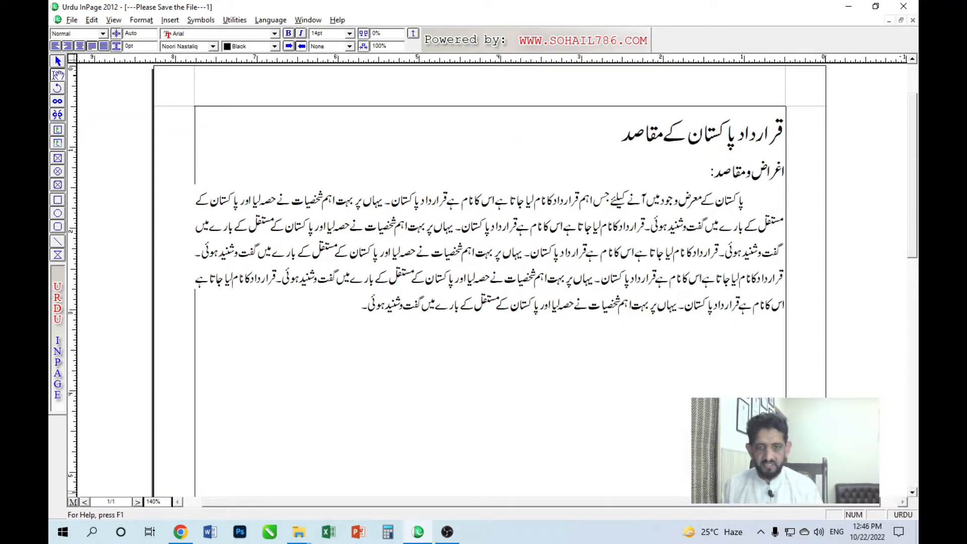
key(Return)
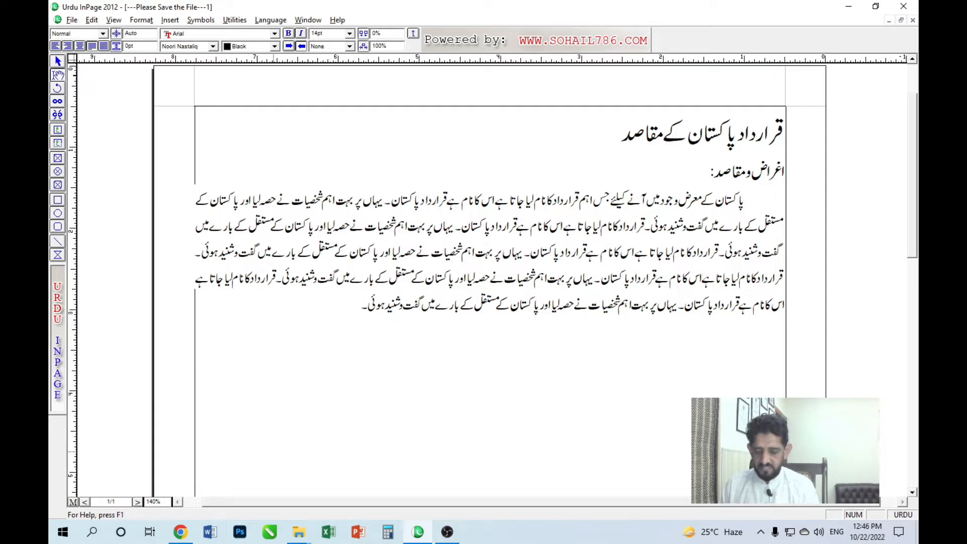
text(علامہ اقبال اور ان کا خواب)
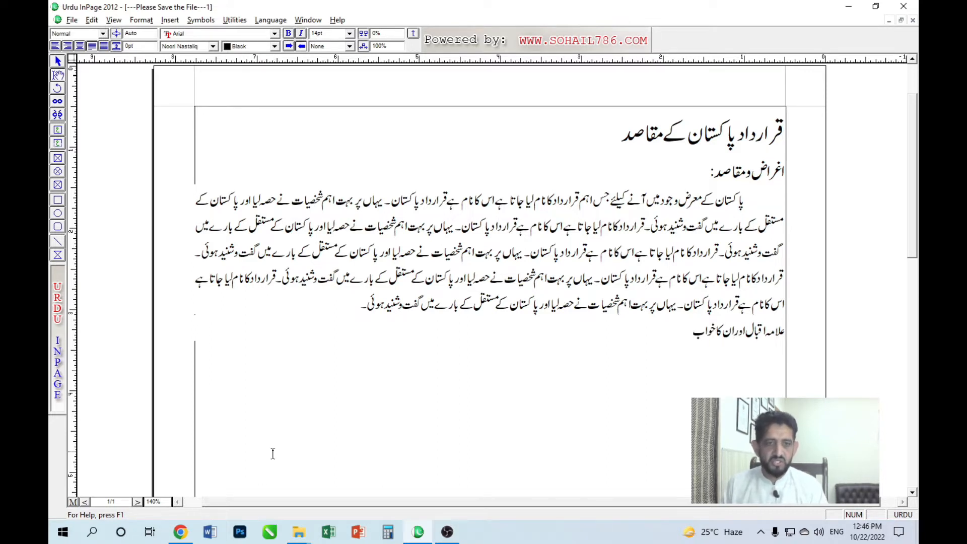
Check the first heading's font size and set the second heading to the same 24 pt.
drag(612, 143, 785, 137)
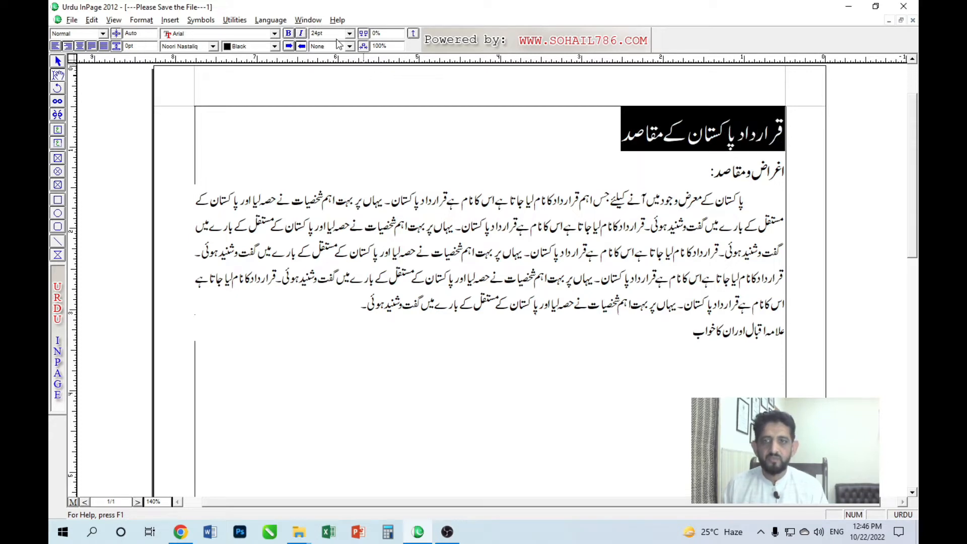
click(704, 352)
drag(691, 334, 781, 332)
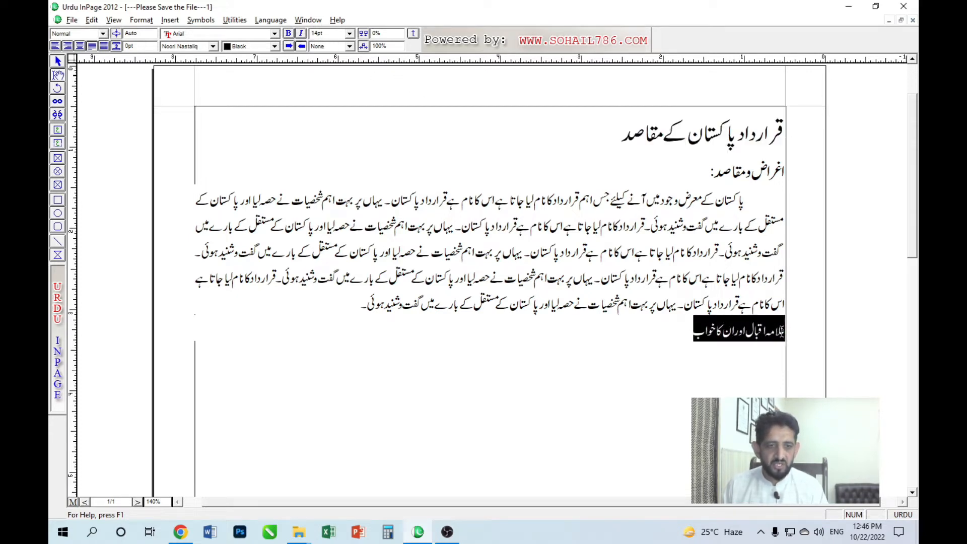
click(350, 34)
click(326, 79)
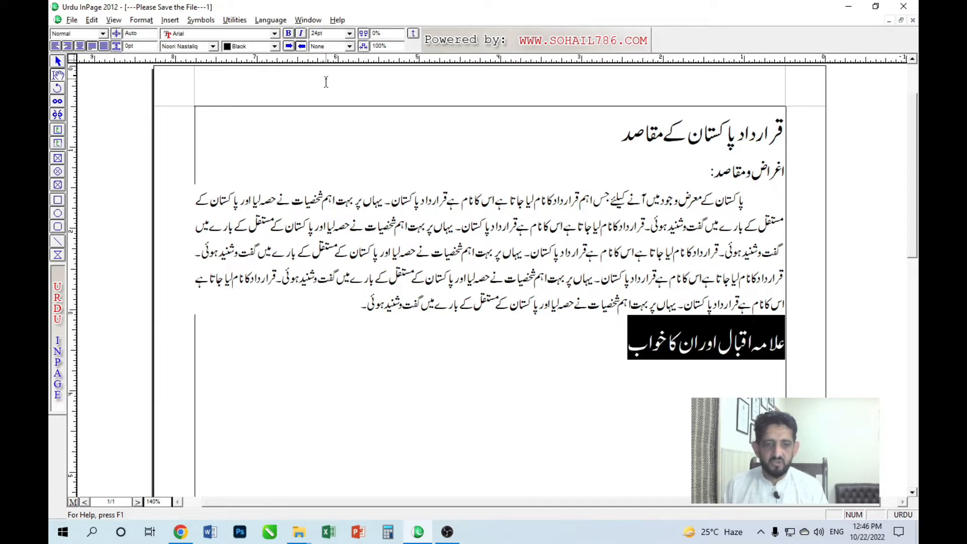
click(595, 352)
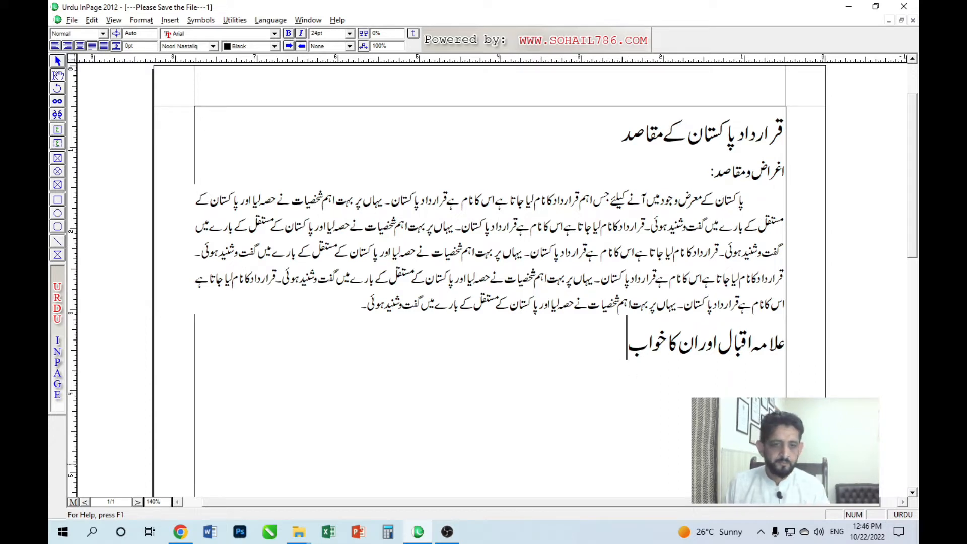
Add the subheading "ولادت اور ان کی اعلیٰ تعلیم" on a new line below the second heading.
key(Return)
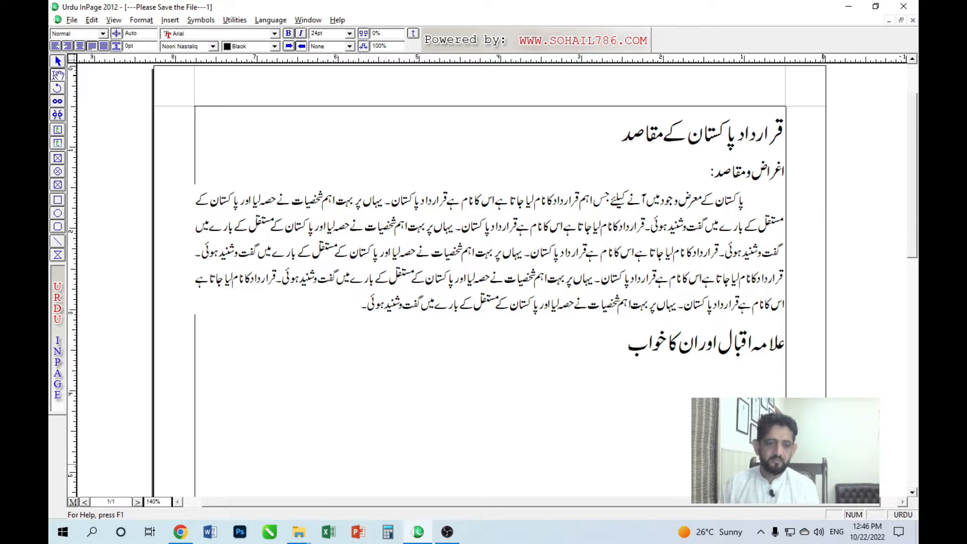
text(ولادت)
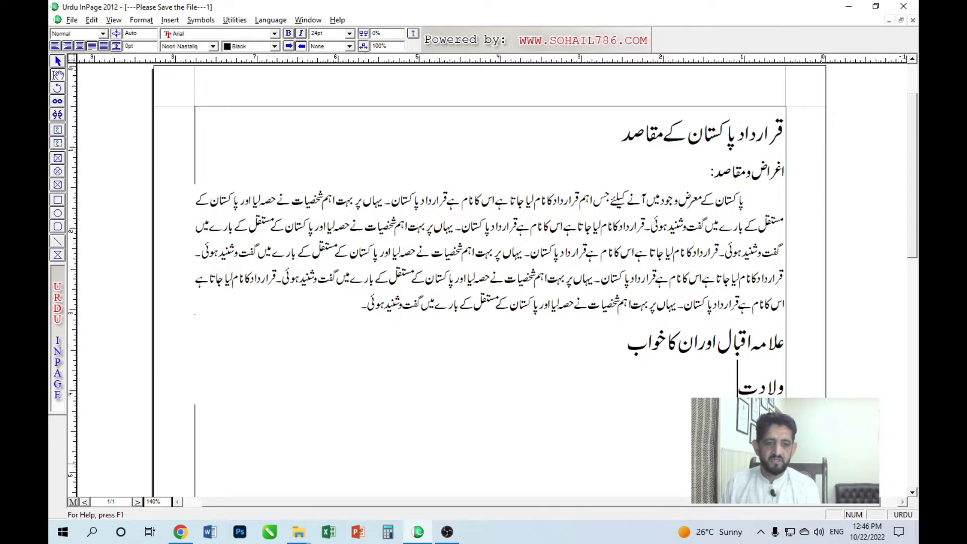
text( اور ان ک)
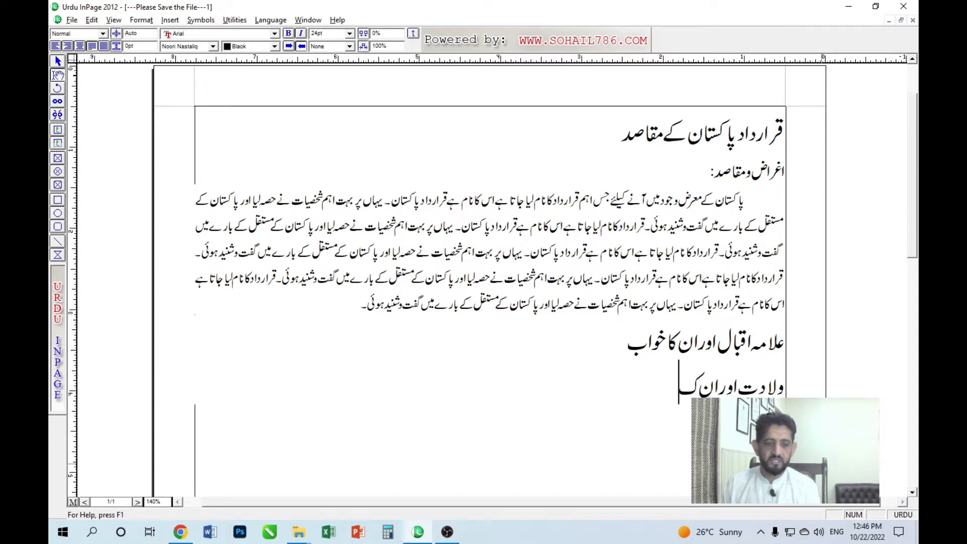
text(ی اعلیٰ تعلیم)
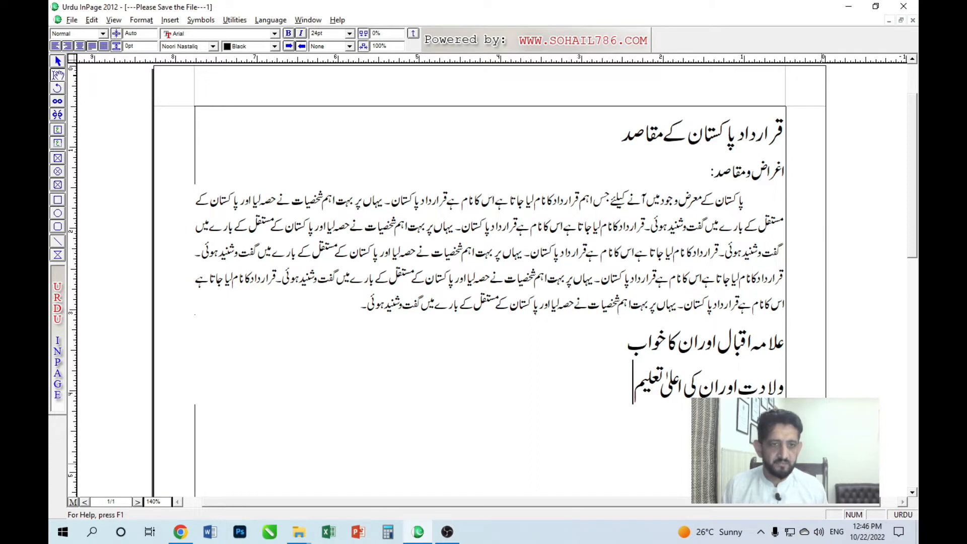
Set the second subheading's font size to 18 pt and add a colon at its end.
key(shift+Home)
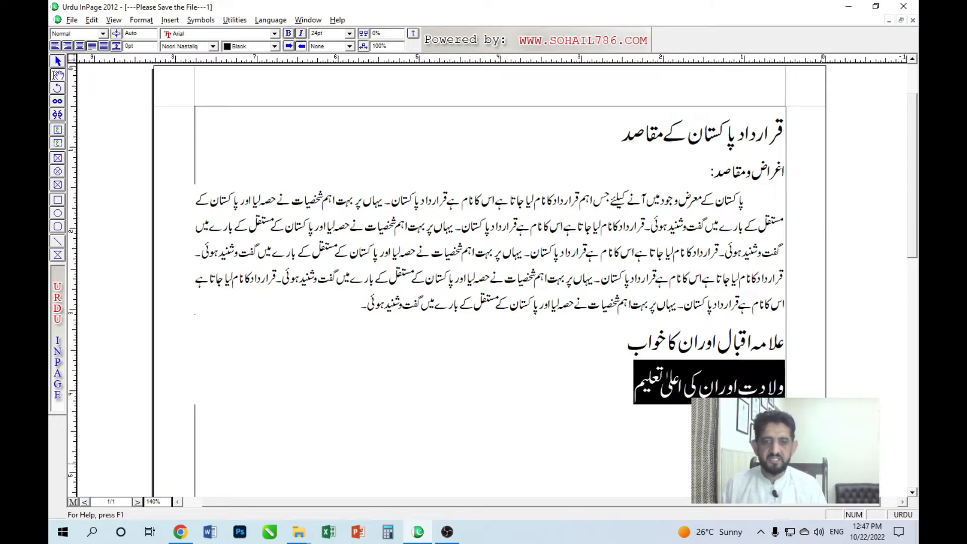
click(350, 34)
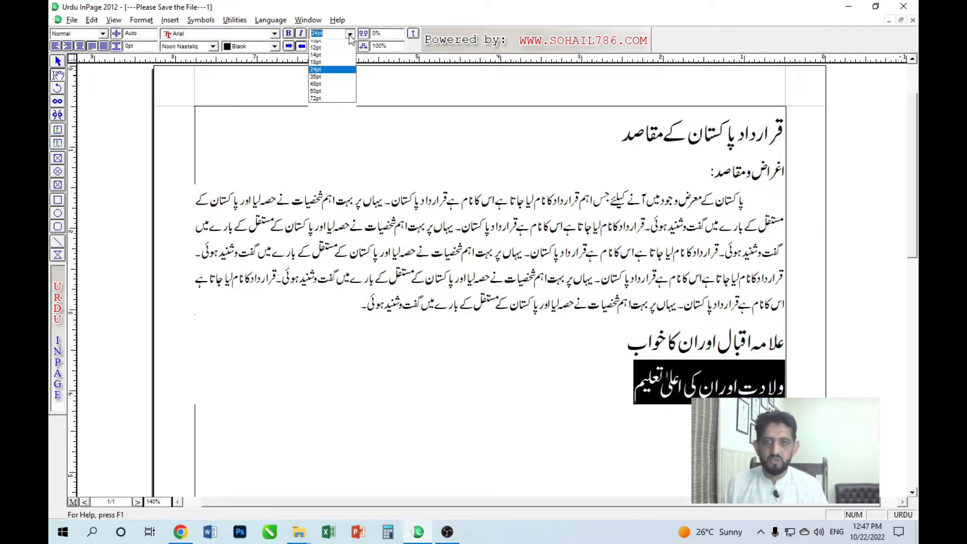
click(335, 74)
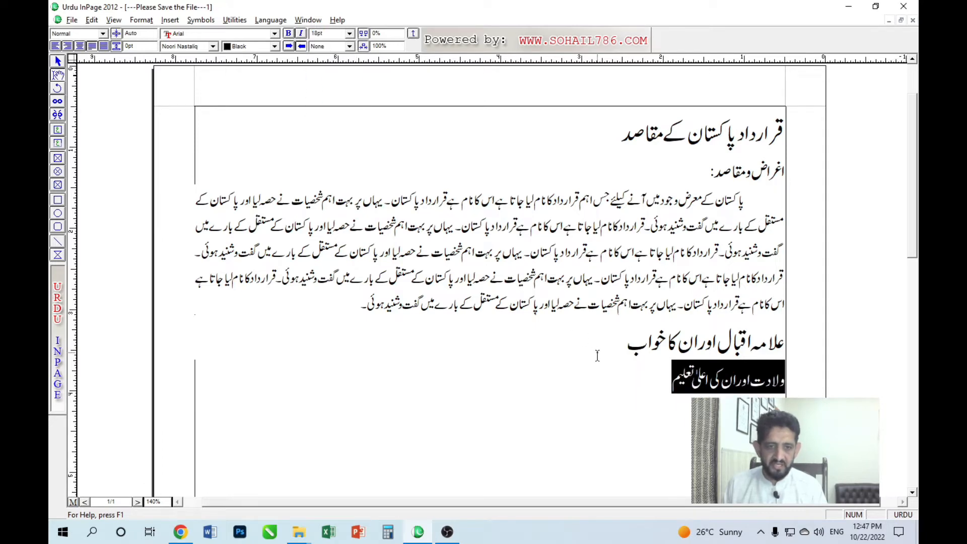
click(644, 387)
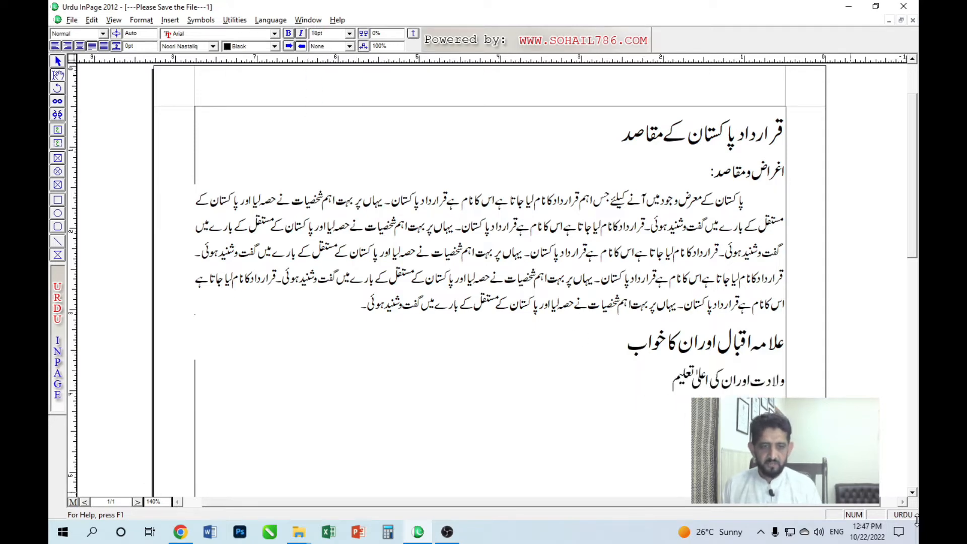
text(:)
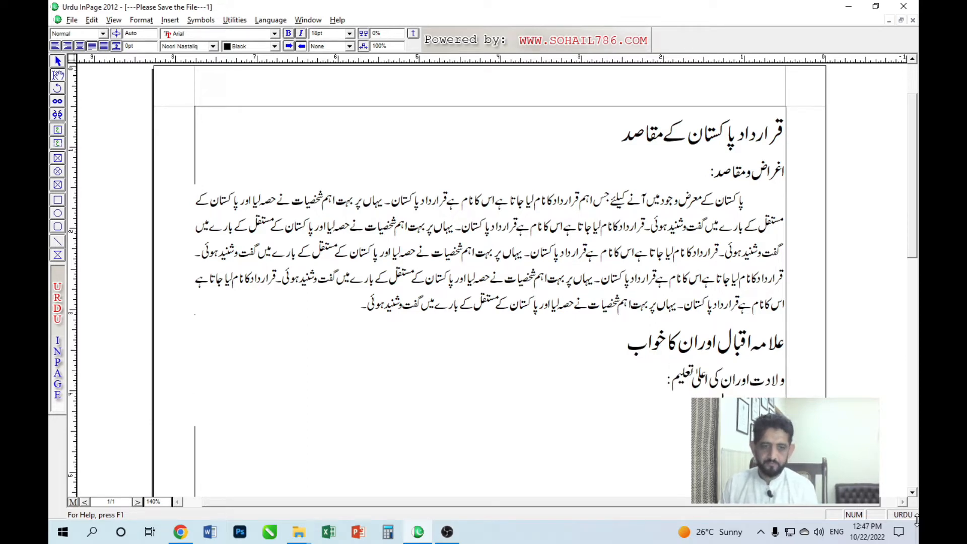
Write an indented body text starting "علامہ اقبال نے اعلیٰ تعلیم حاصل کرنے کیلئے انگلستان کا رخ کیا۔" below the second subheading and set it to 16 pt.
text(نے اع)
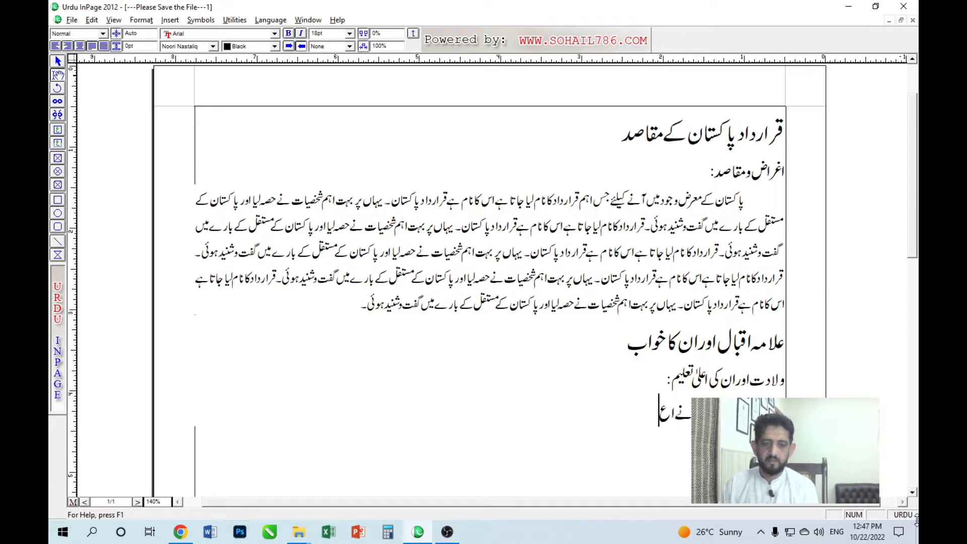
text(لیٰ تعلیم حاصل کرنے کیلئے انگلستان کا رخ کیا۔ اور پھر اعلیٰ تعلیم حاصل کرنے کے بعد ہندوستان واپس آئے اور)
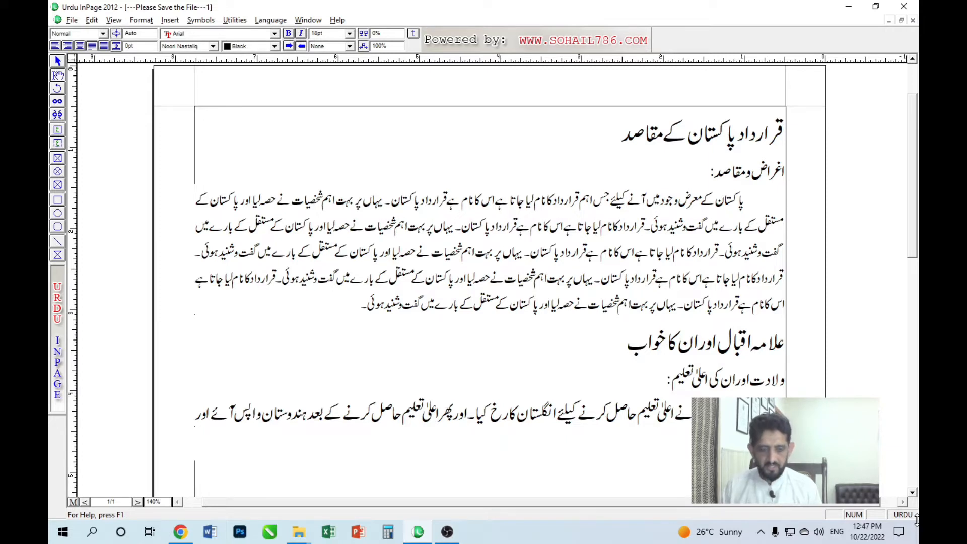
key(shift+Home)
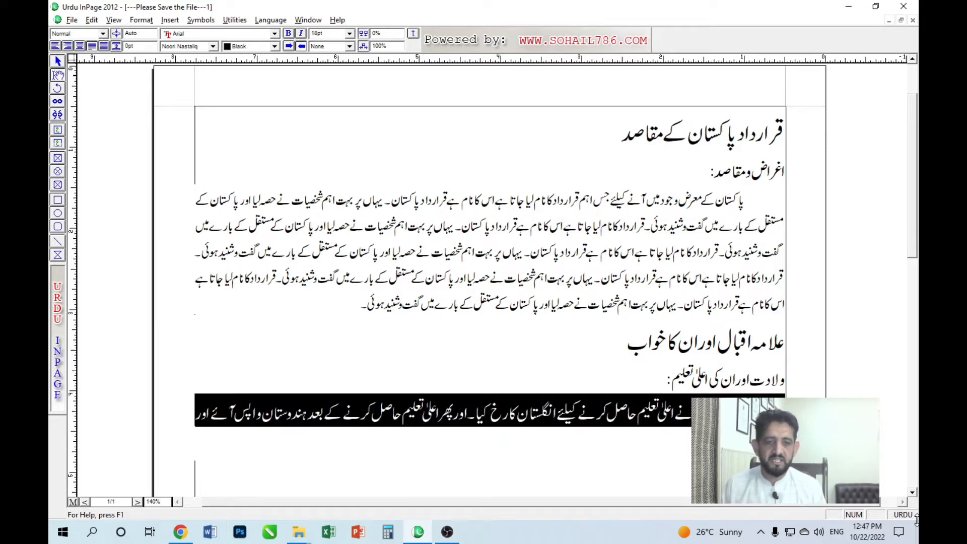
double_click(336, 33)
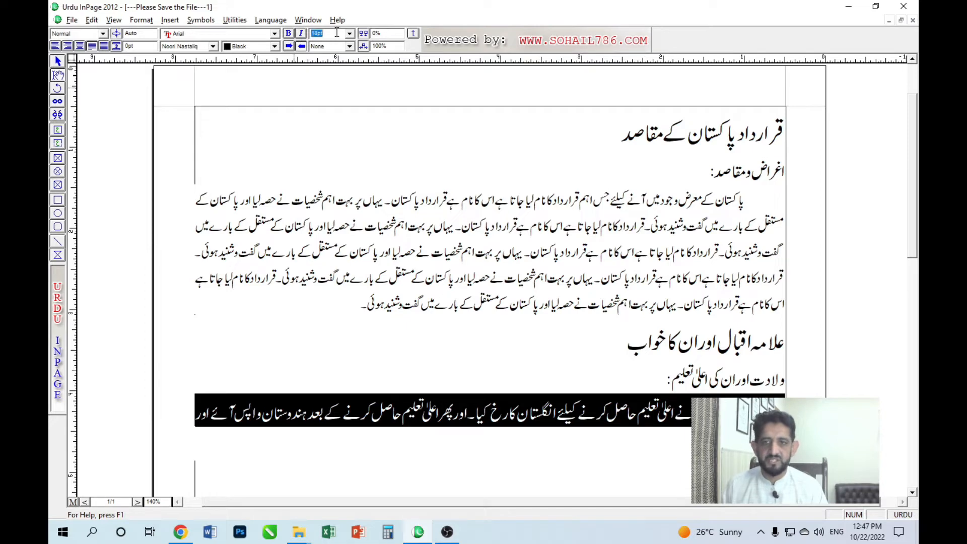
text(16)
key(Return)
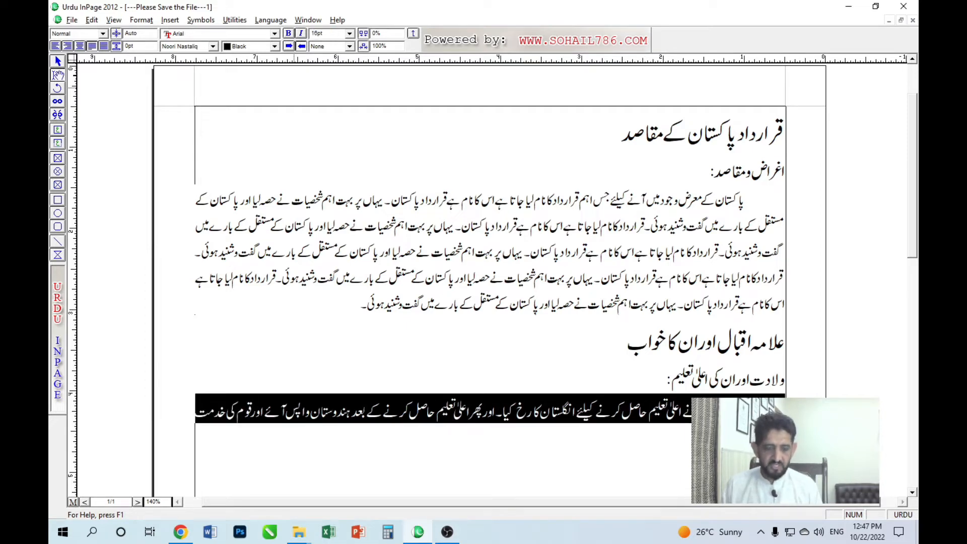
Copy the sentence "اعلیٰ تعلیم حاصل کرنے کے بعد ہندوستان واپس آئے اور قوم کی خدمت کی۔" and paste it seven times at the paragraph's end.
key(End)
drag(196, 410, 468, 410)
key(ctrl+c)
key(End)
key(ctrl+v)
key(ctrl+v)
key(ctrl+v)
key(ctrl+v)
key(ctrl+v)
key(ctrl+v)
key(ctrl+v)
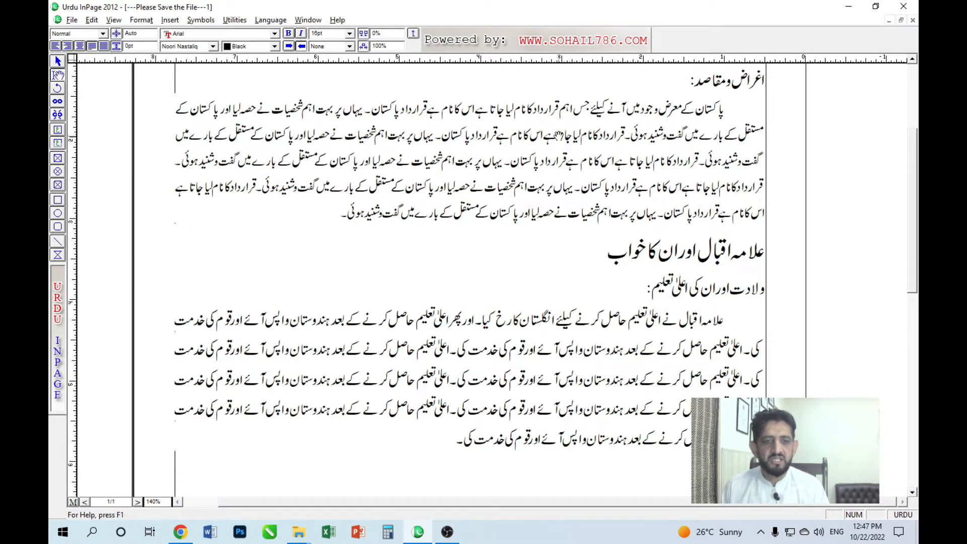
Check the font sizes of the first heading, its subheading and its body paragraph.
scroll(557, 136, up, 3)
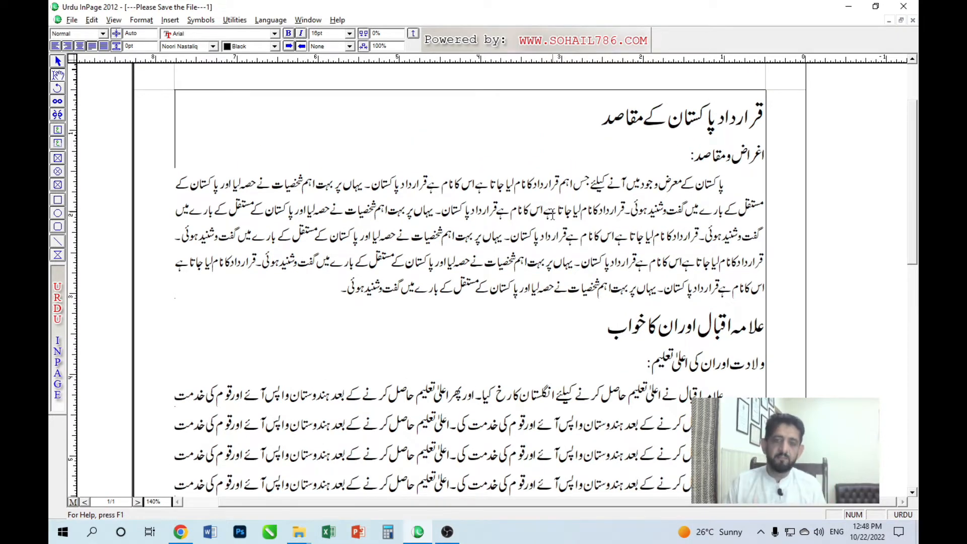
drag(594, 126, 776, 129)
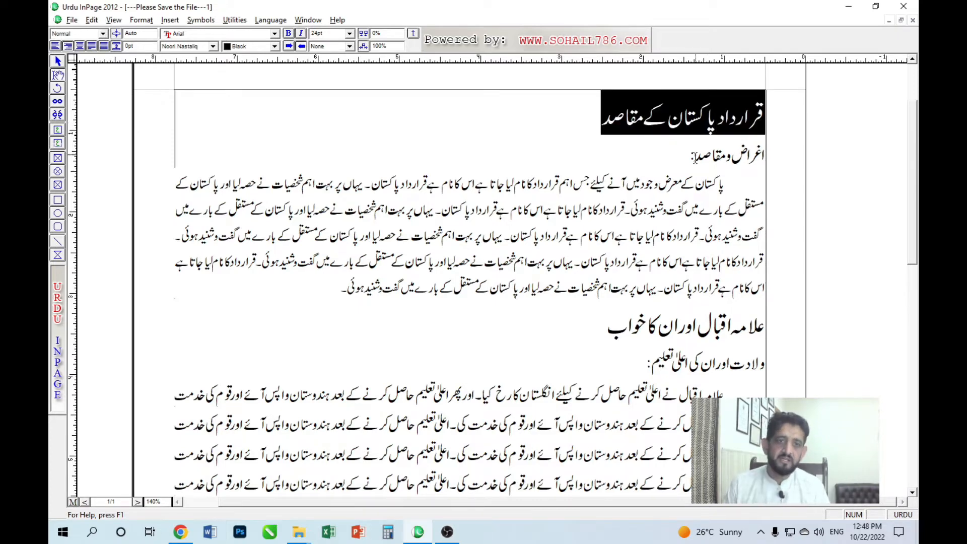
click(690, 158)
drag(689, 157, 770, 158)
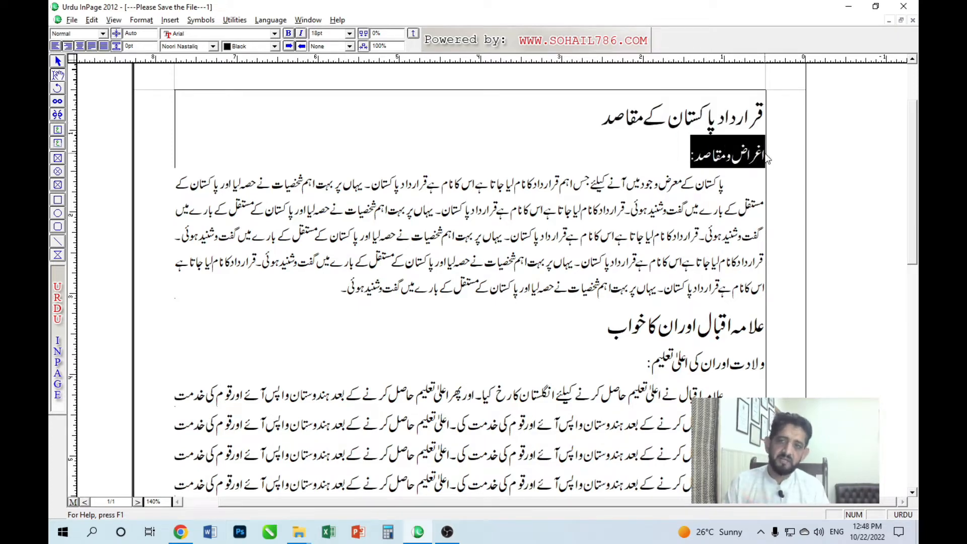
triple_click(549, 209)
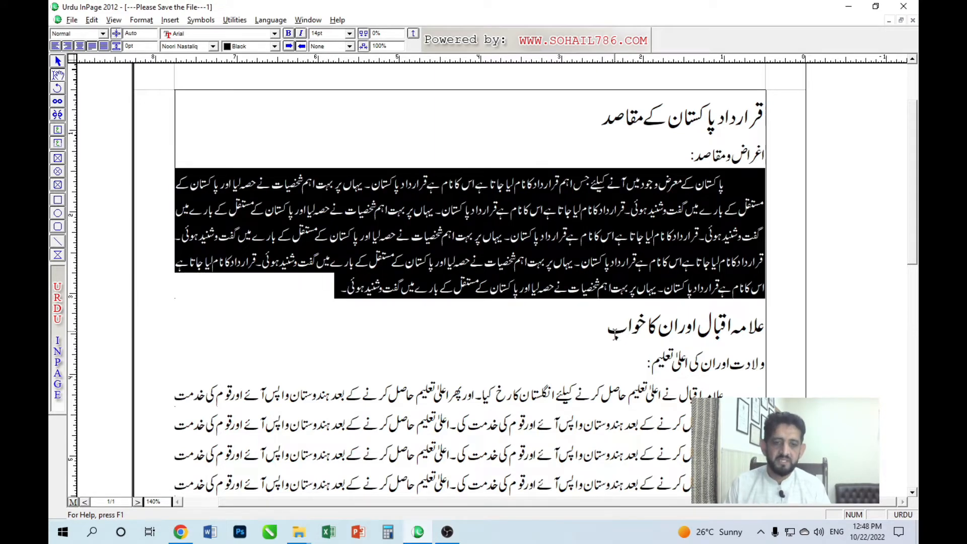
Check the font sizes of the second heading and subheading, and look through the text colour, Urdu font and size choices.
drag(610, 333, 768, 331)
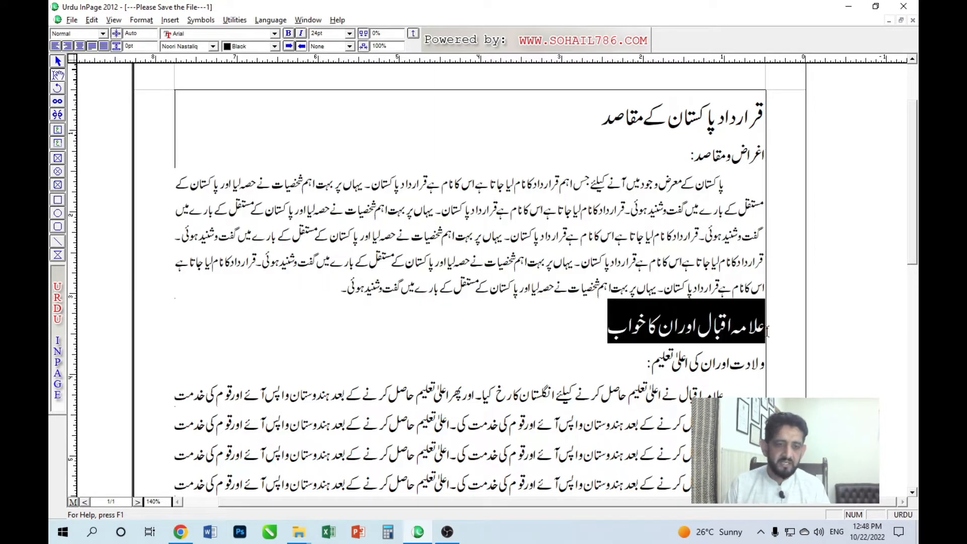
click(652, 364)
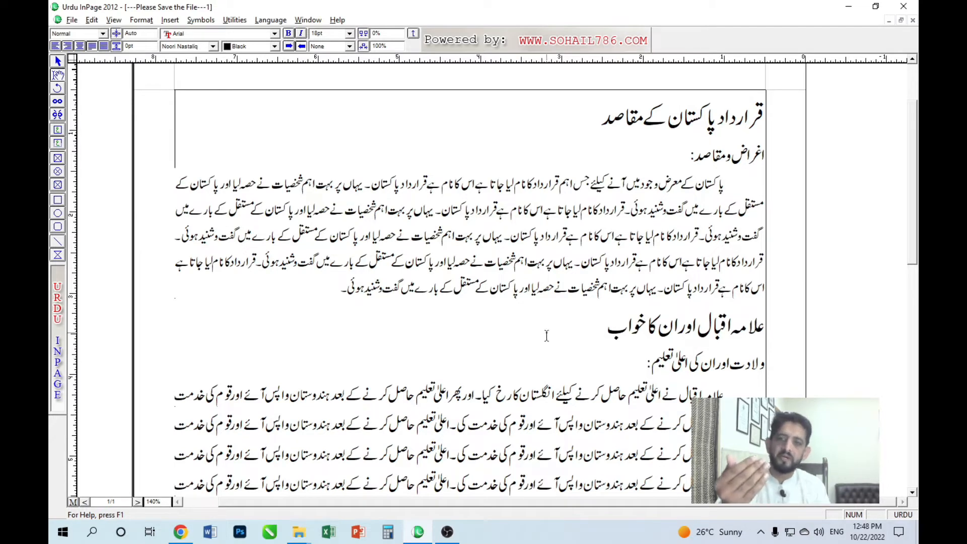
click(256, 47)
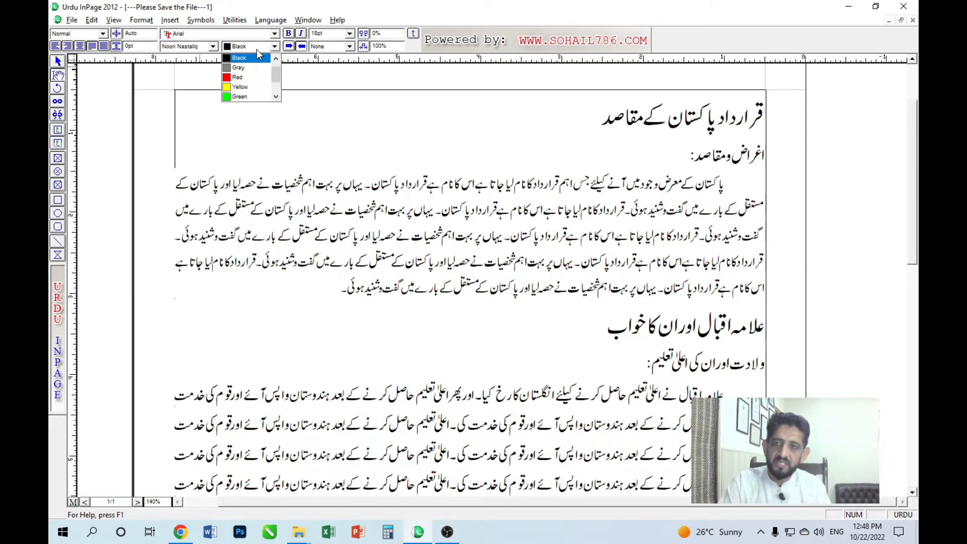
click(256, 50)
click(208, 49)
click(207, 49)
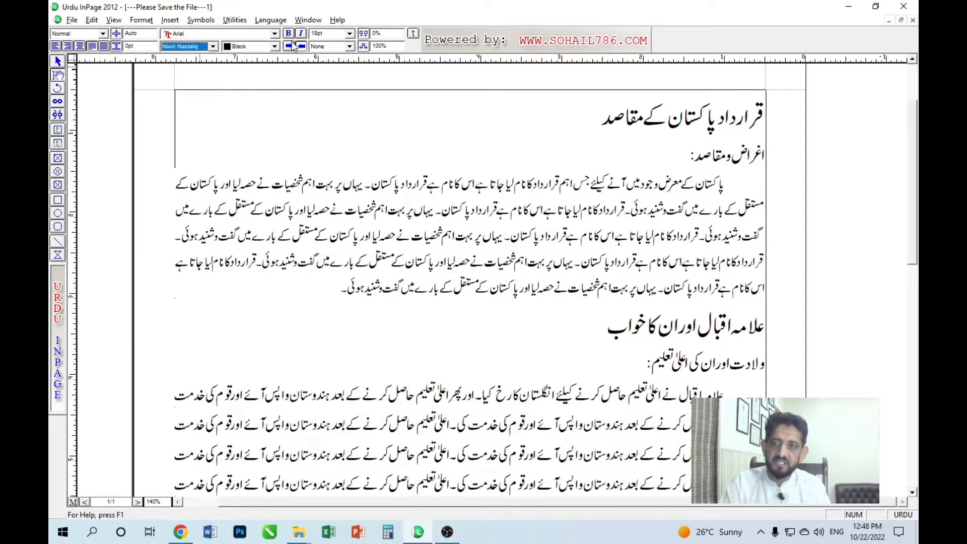
click(352, 37)
click(352, 37)
click(333, 35)
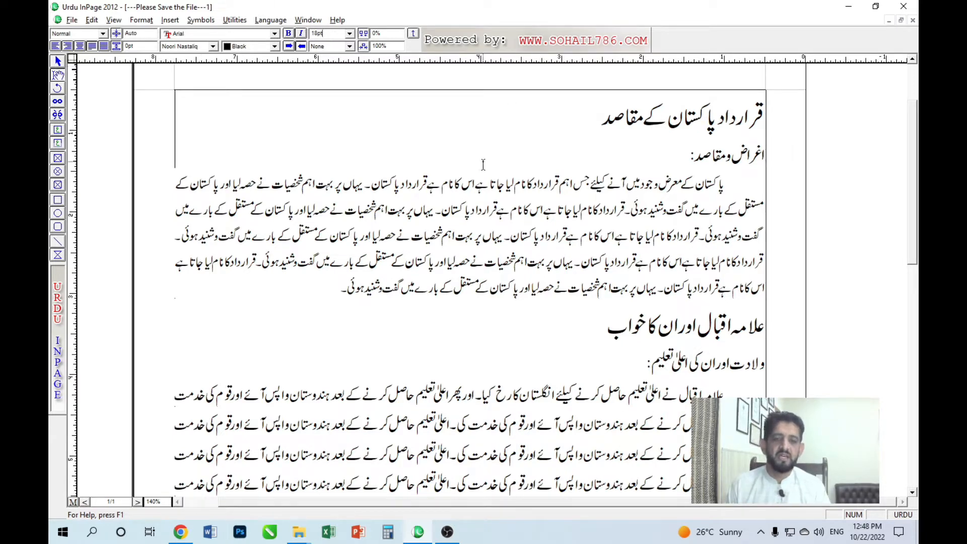
Compare the font sizes of the second heading, its subheading and its body paragraph.
drag(580, 397, 583, 245)
drag(575, 369, 574, 262)
click(431, 267)
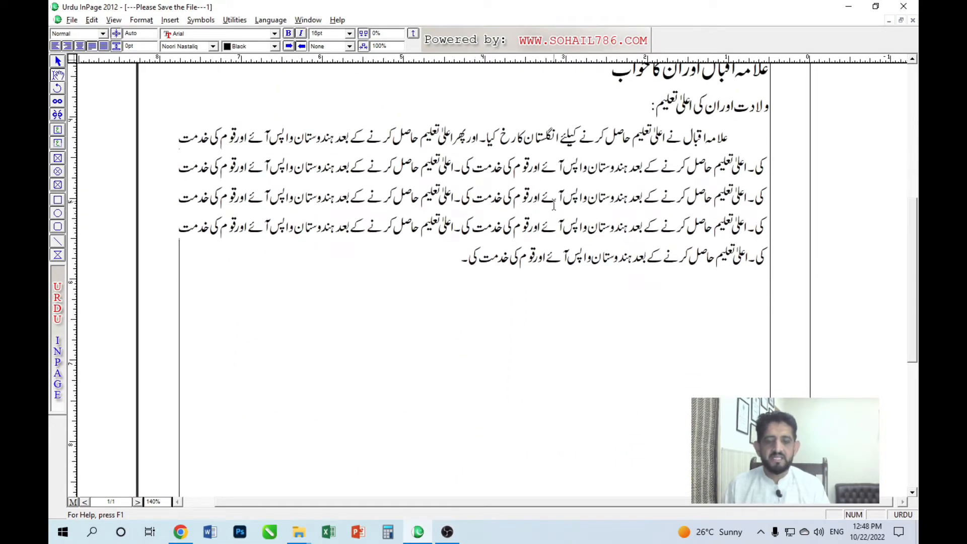
scroll(476, 316, up, 3)
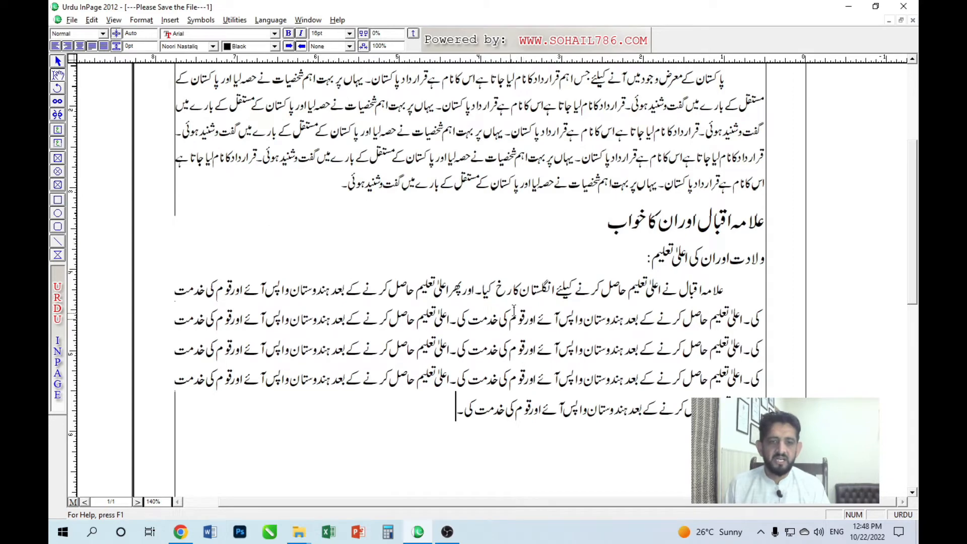
click(606, 229)
drag(605, 229, 765, 221)
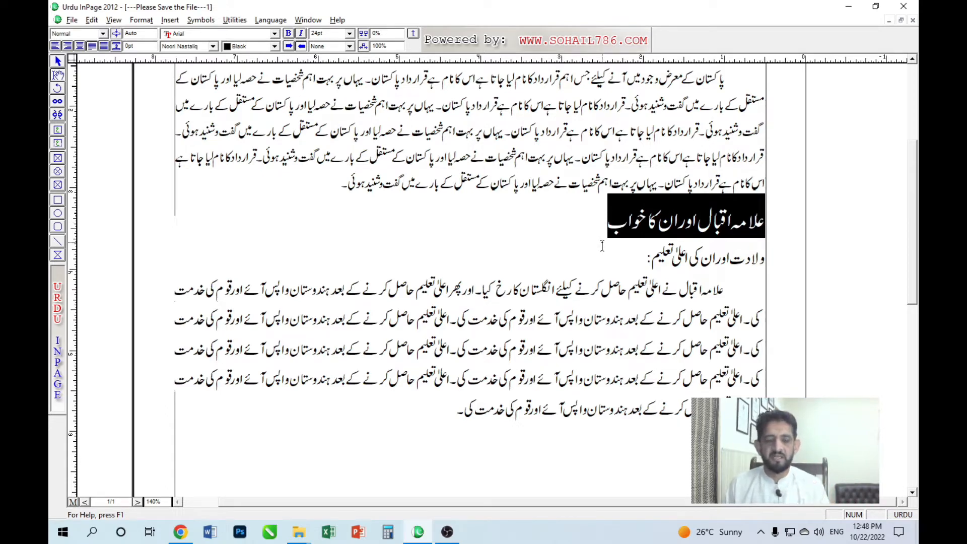
drag(647, 262, 766, 261)
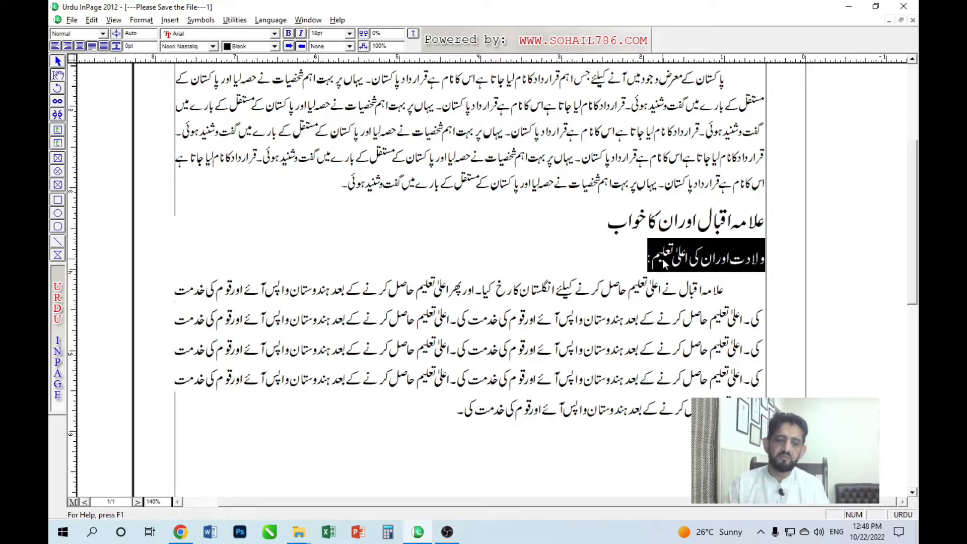
click(525, 333)
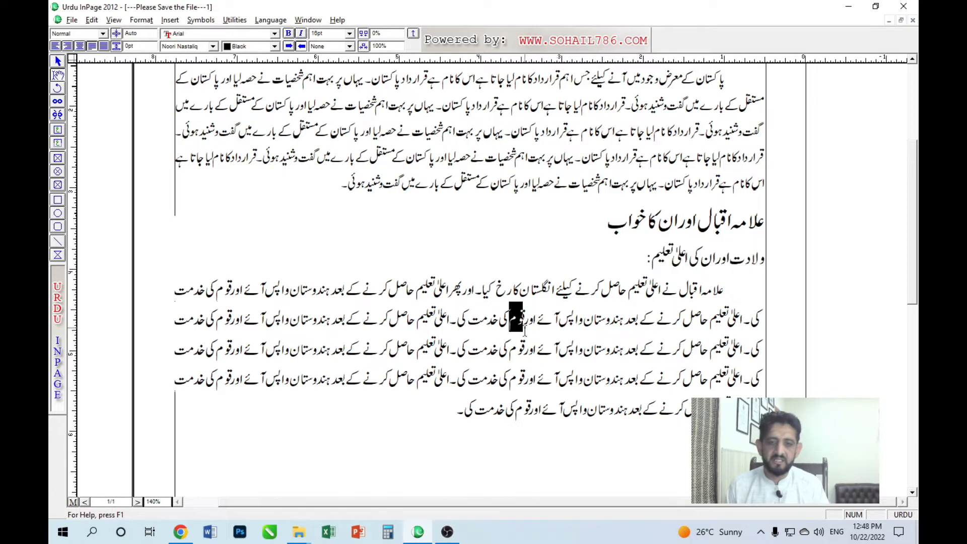
triple_click(525, 332)
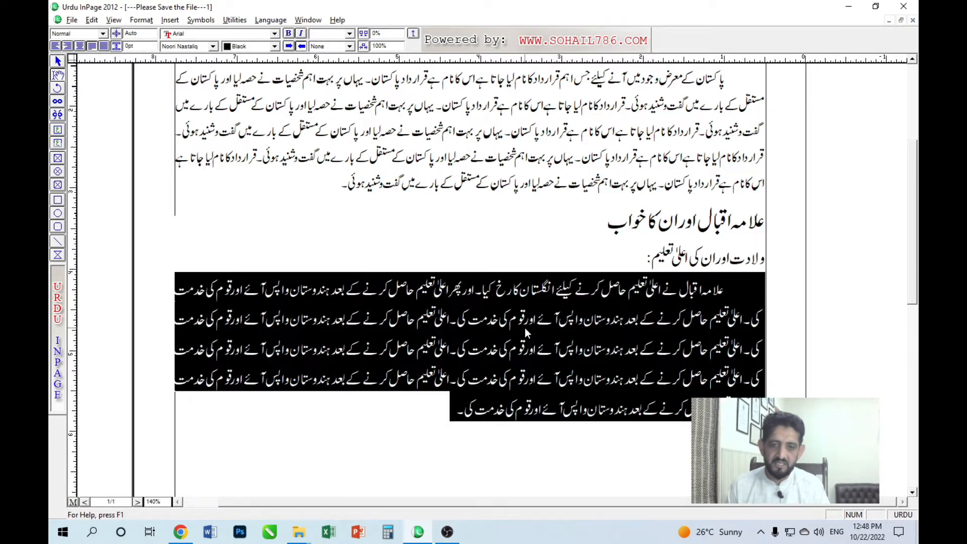
click(447, 420)
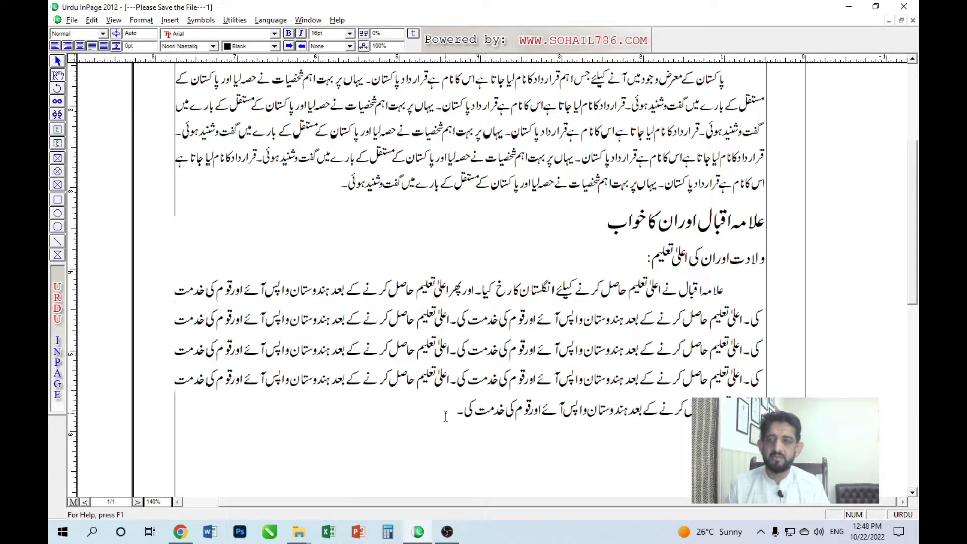
Examine which paragraph styles are available for the body text, the second heading and its subheading.
click(102, 33)
click(207, 169)
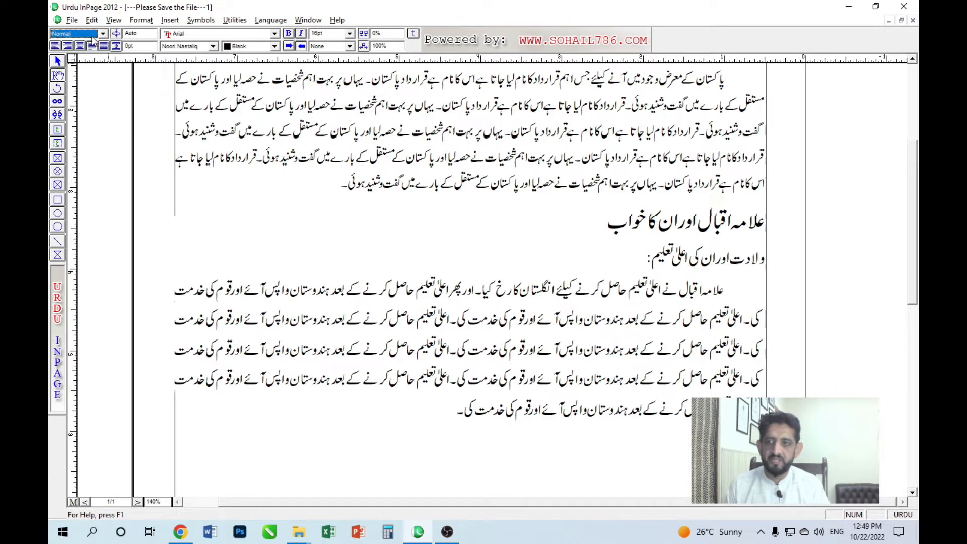
click(72, 21)
click(73, 20)
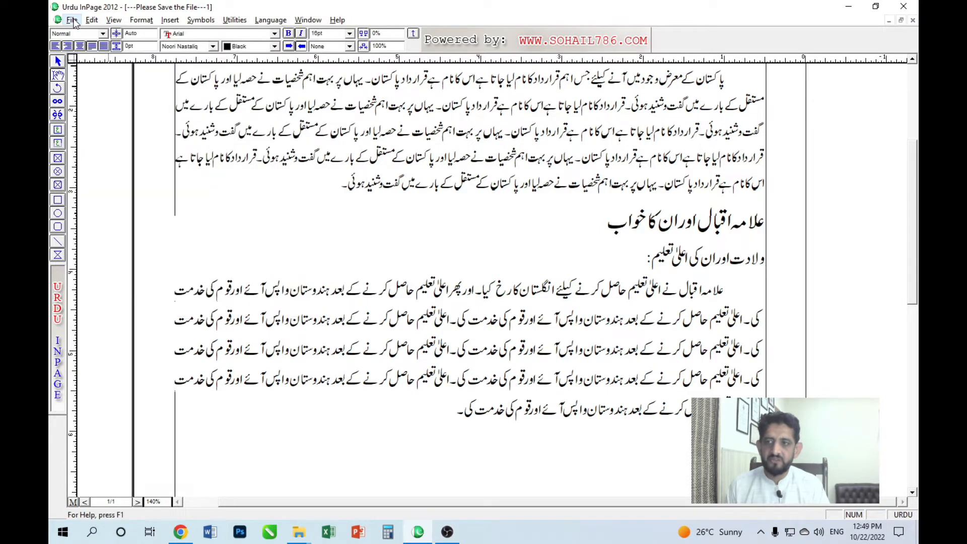
click(72, 21)
click(72, 21)
click(84, 34)
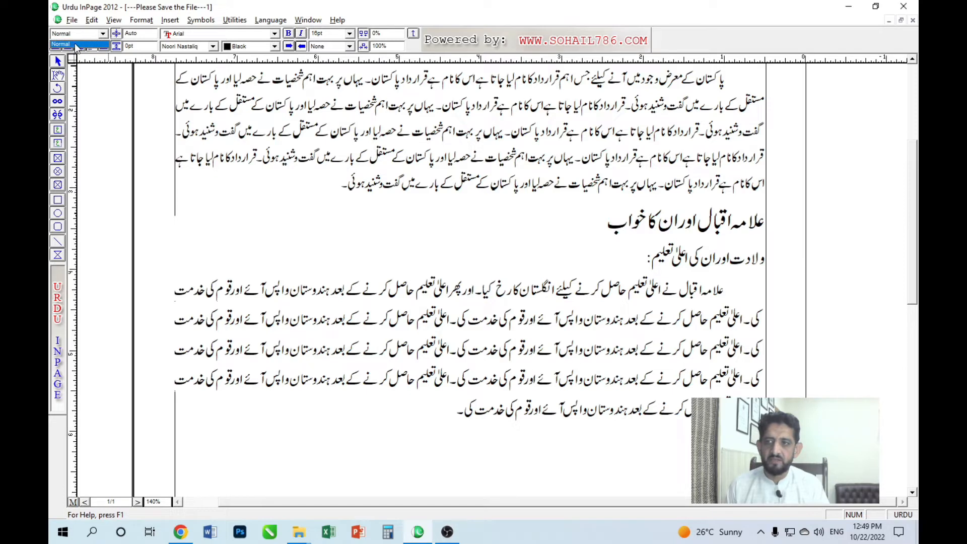
click(89, 36)
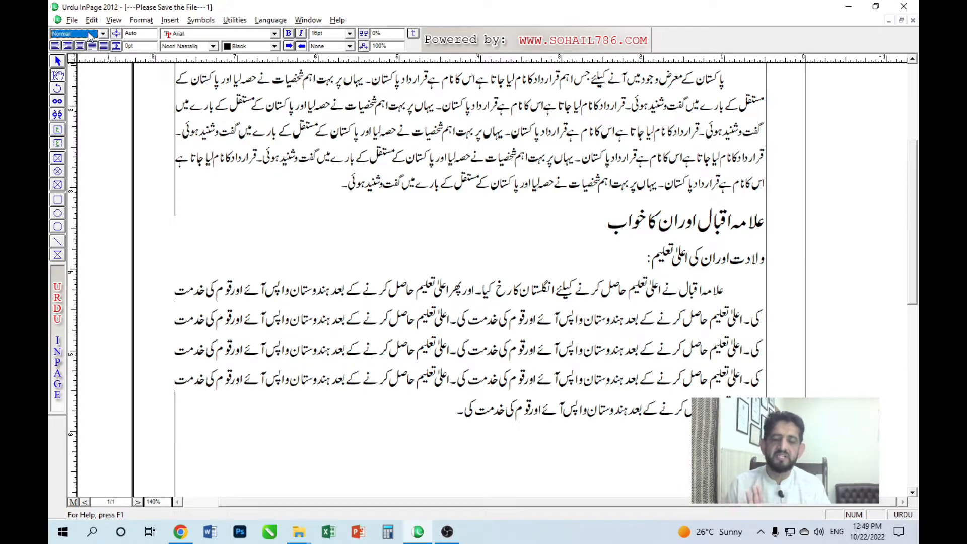
click(577, 207)
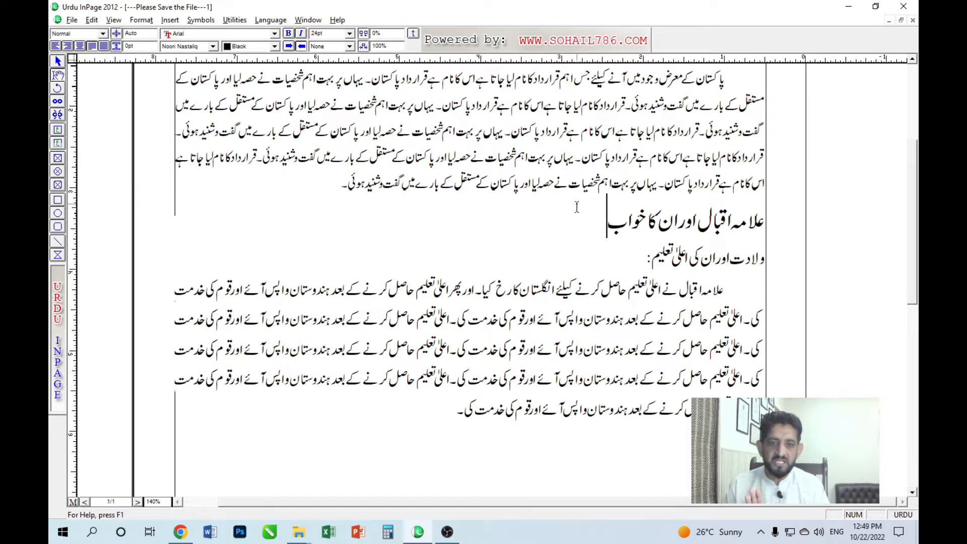
click(101, 35)
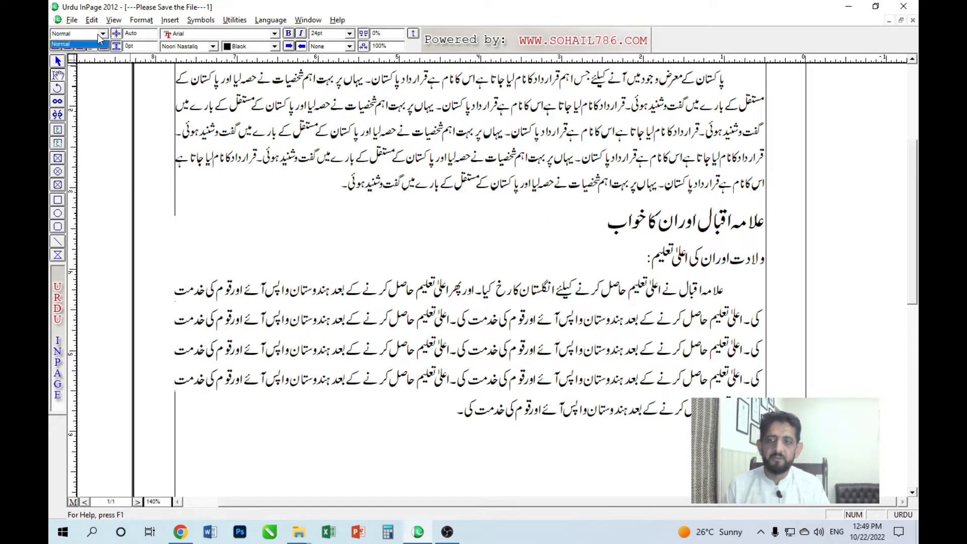
click(100, 39)
click(622, 257)
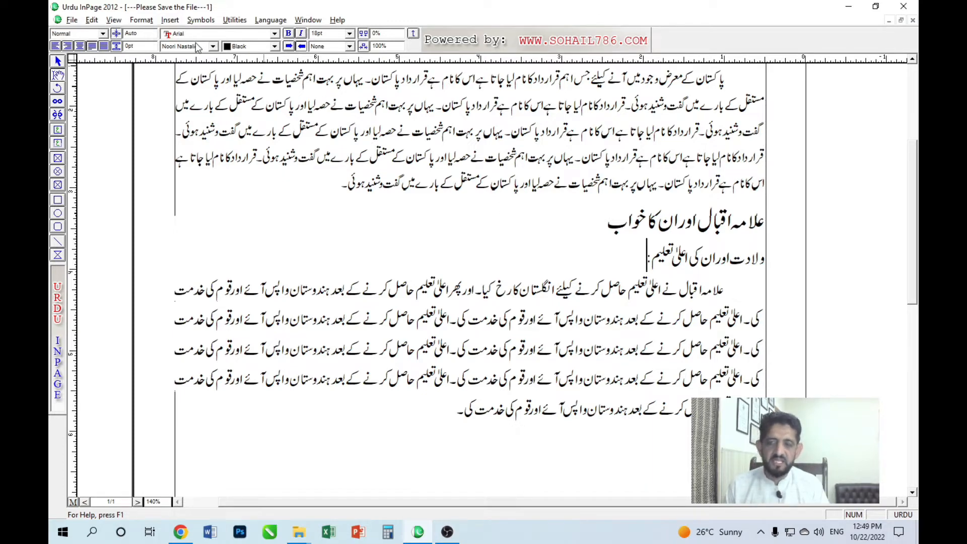
Look up the style sheet command among the formatting commands, and view the Define Style Sheets dialog without changing anything.
click(141, 20)
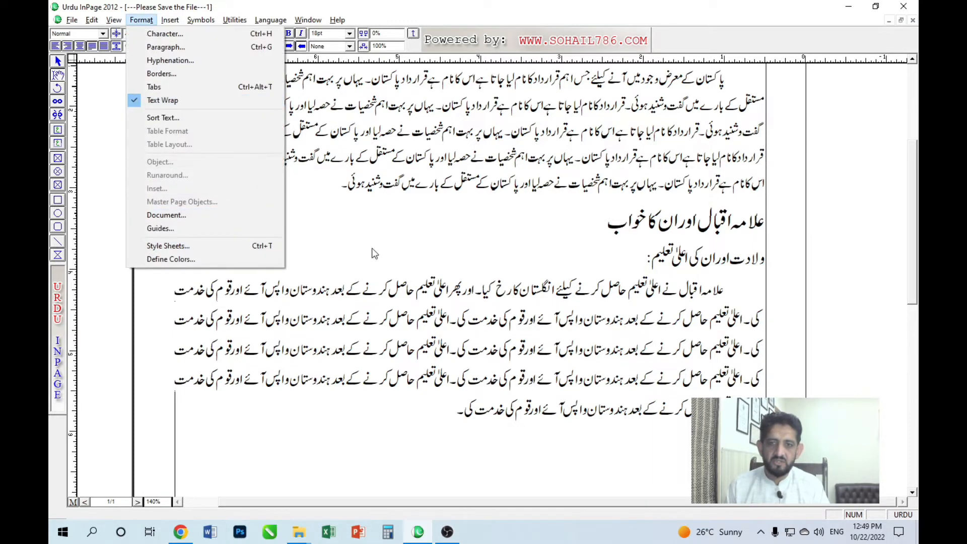
click(580, 247)
click(621, 258)
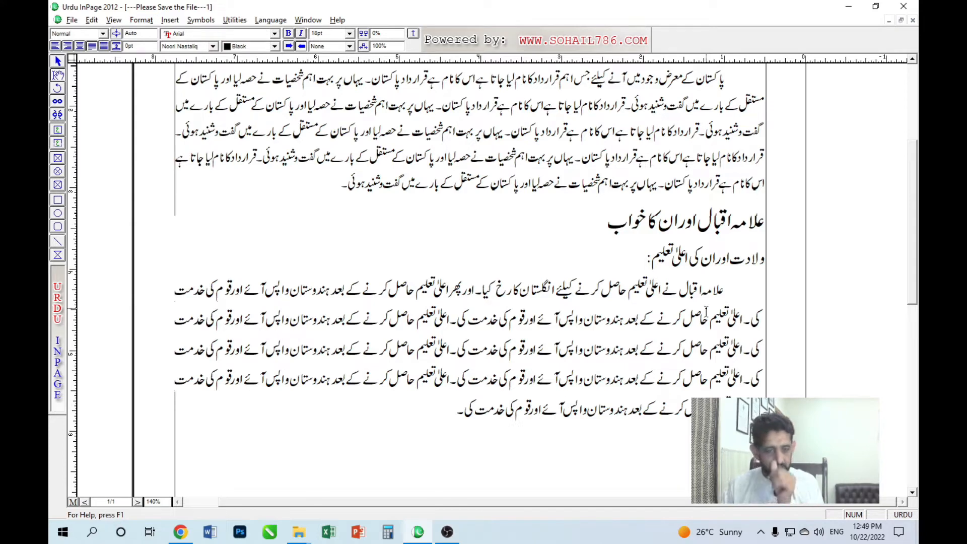
key(F11)
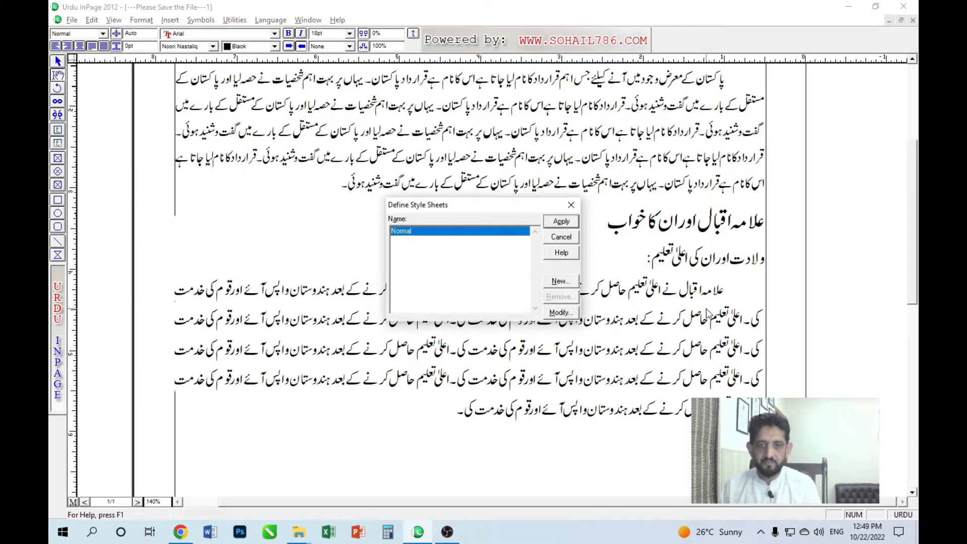
key(Escape)
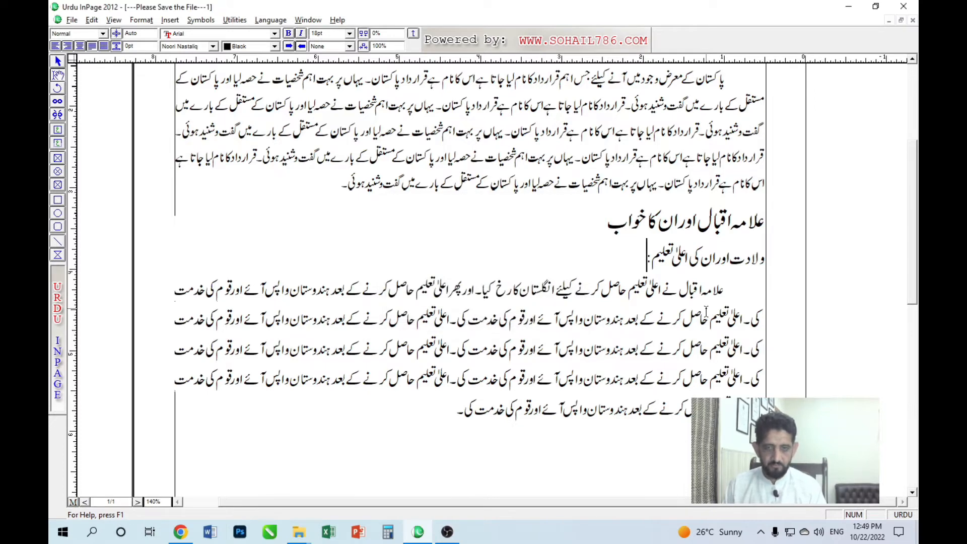
Add a blank second page to the document and go to it.
key(F11)
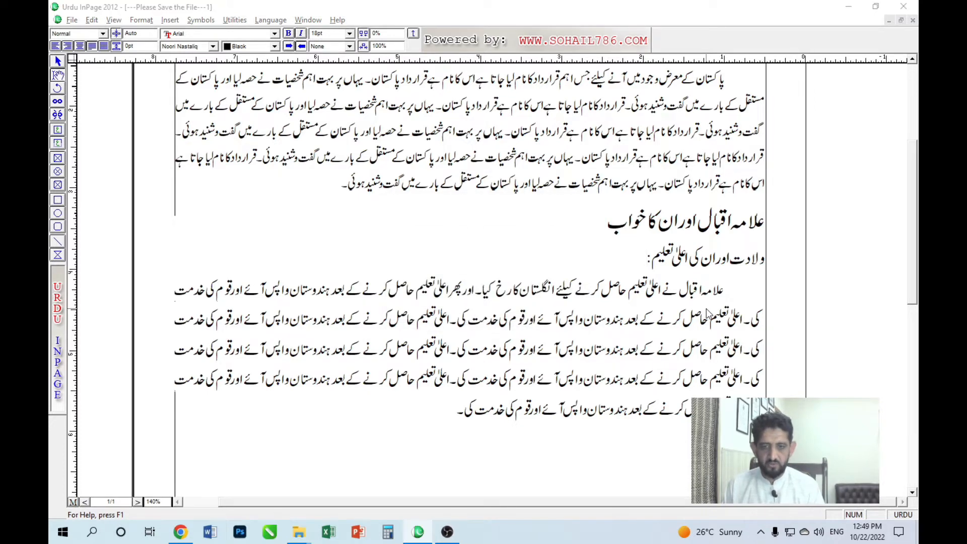
key(Return)
drag(496, 157, 495, 192)
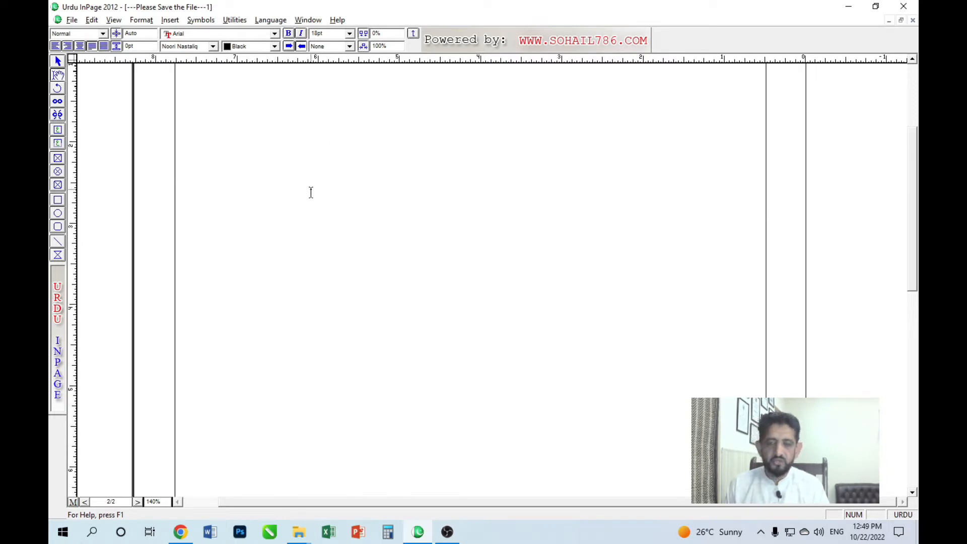
Start a new style sheet in the style definitions and name it "Heading".
key(F11)
drag(460, 203, 417, 134)
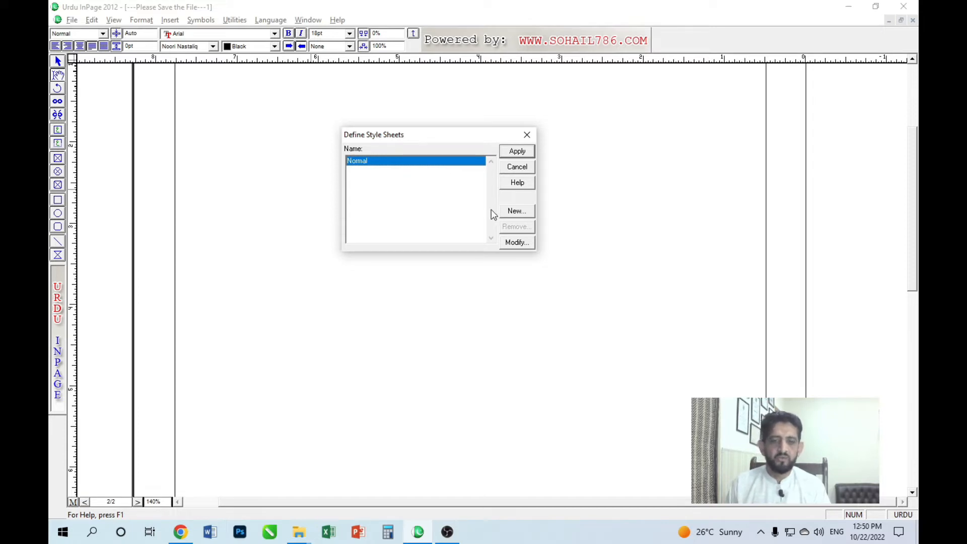
click(525, 212)
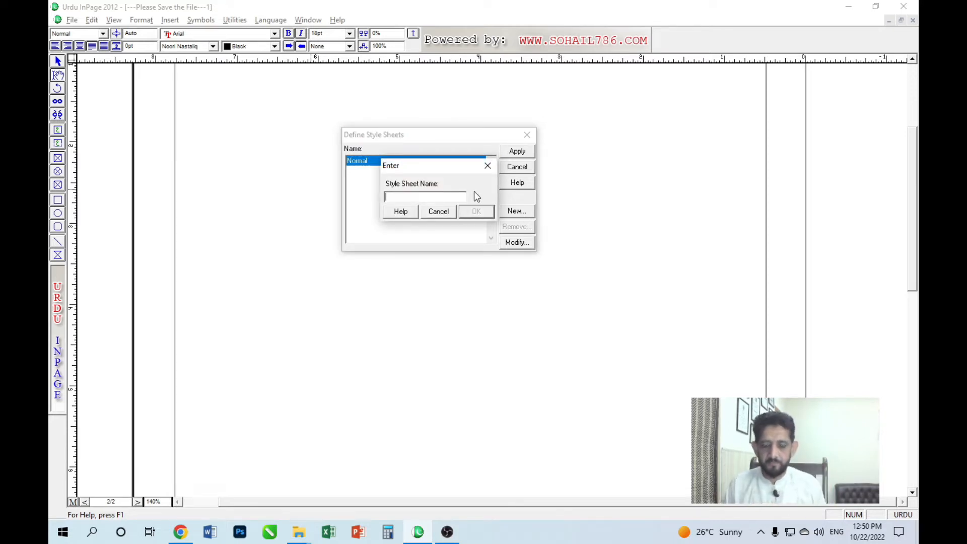
text(Heading)
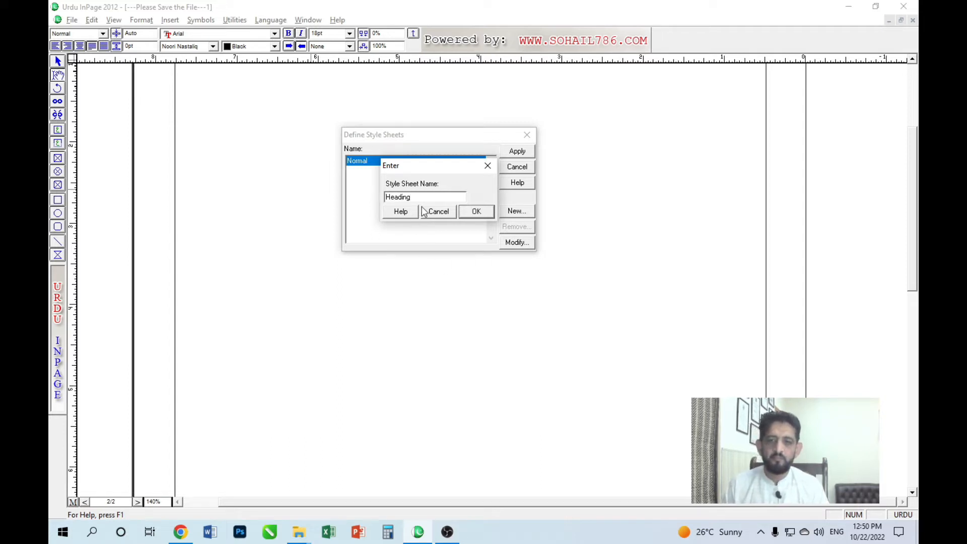
key(Home)
text(Main)
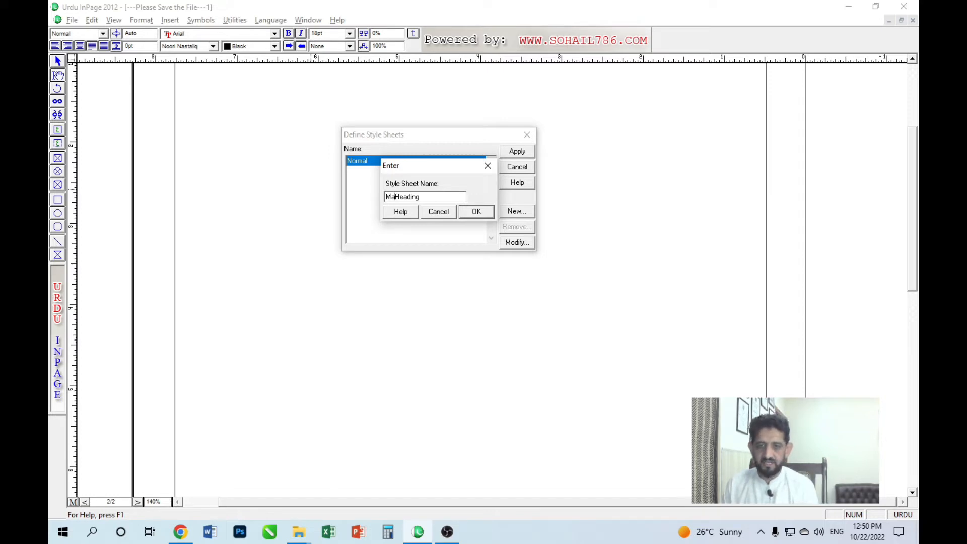
key(BackSpace)
key(BackSpace)
key(BackSpace)
key(BackSpace)
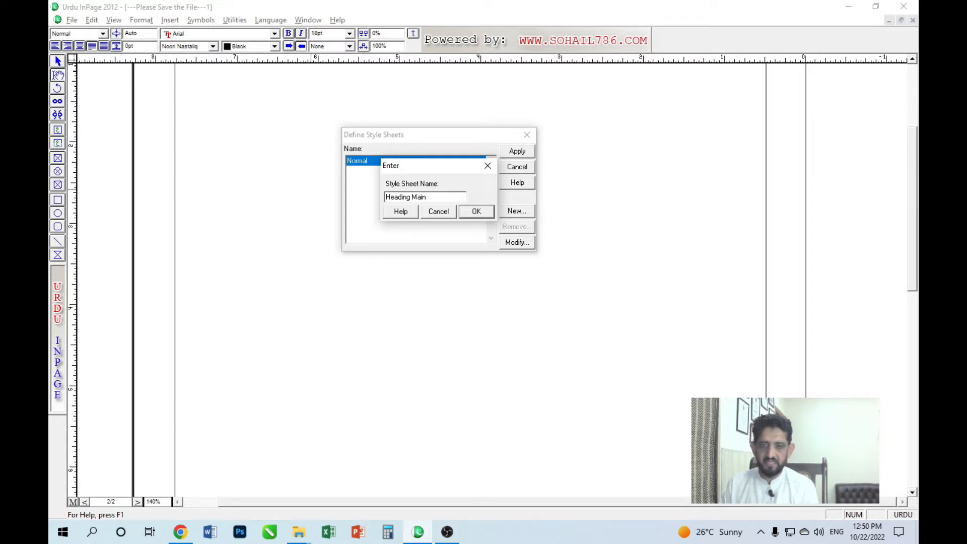
key(BackSpace)
key(BackSpace)
key(BackSpace)
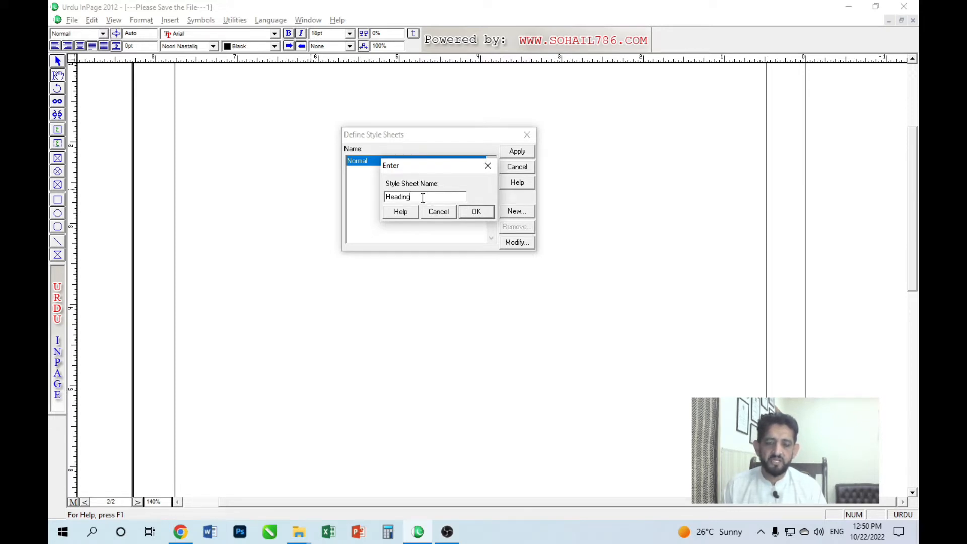
Confirm the new style sheet's name and set its Control + Shift key equivalent to H.
click(477, 212)
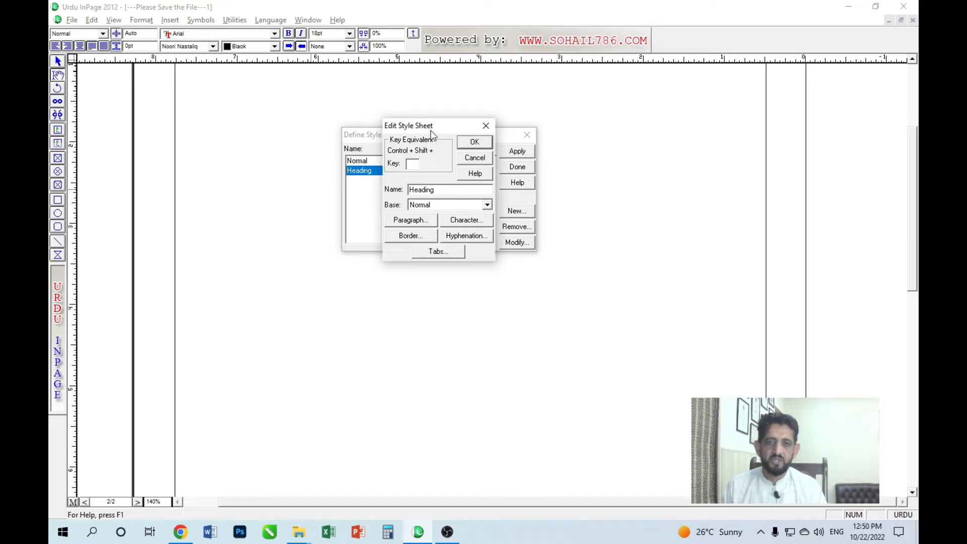
drag(434, 126, 604, 129)
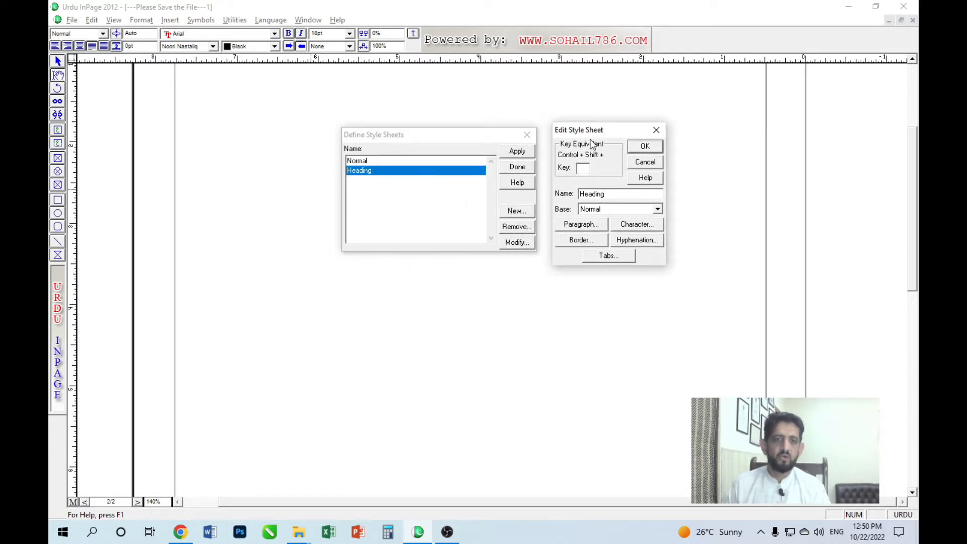
drag(597, 130, 592, 131)
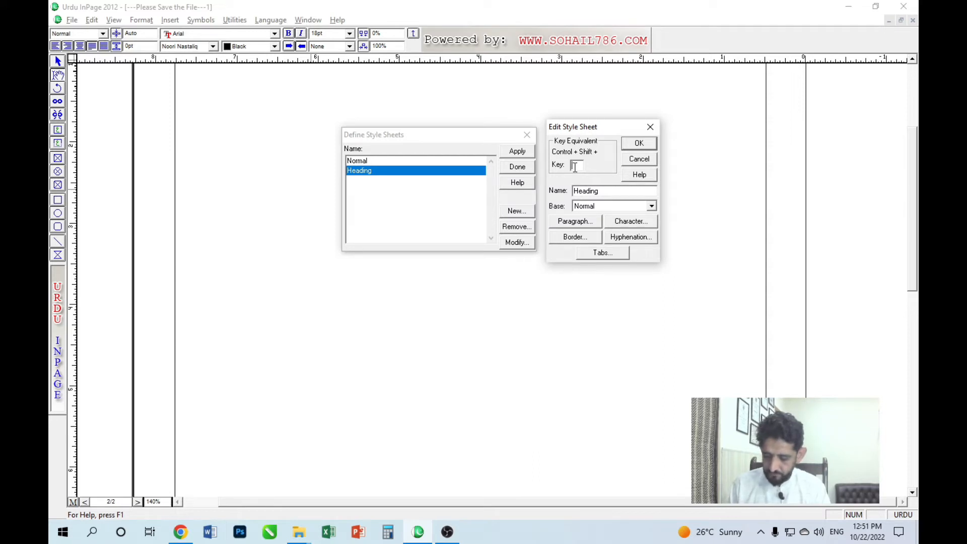
text(H)
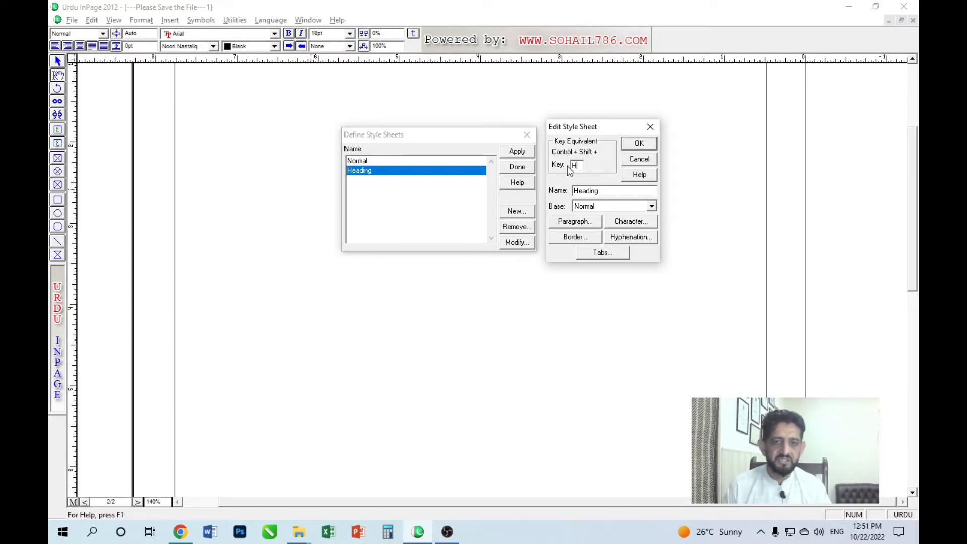
Keep Heading as the style sheet's name and choose Normal as its base style.
click(618, 193)
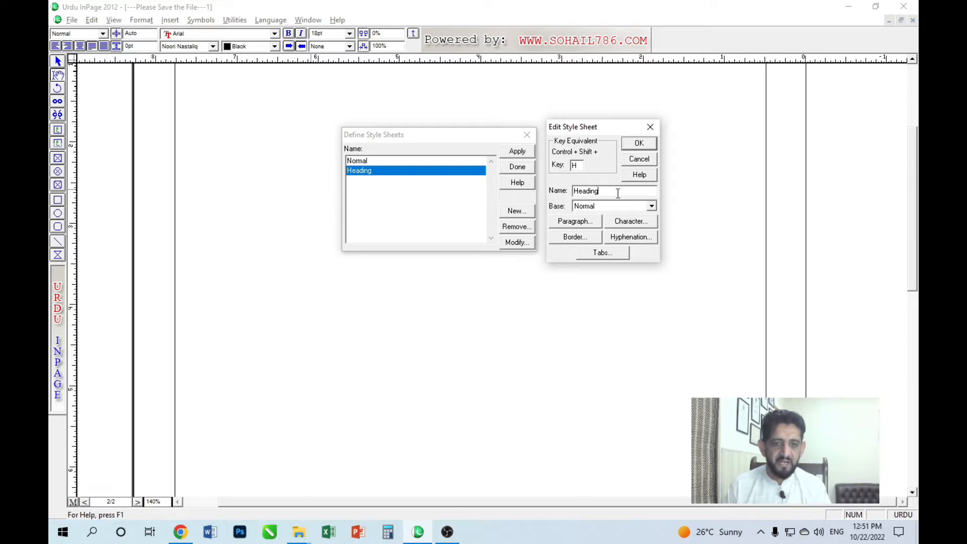
click(618, 207)
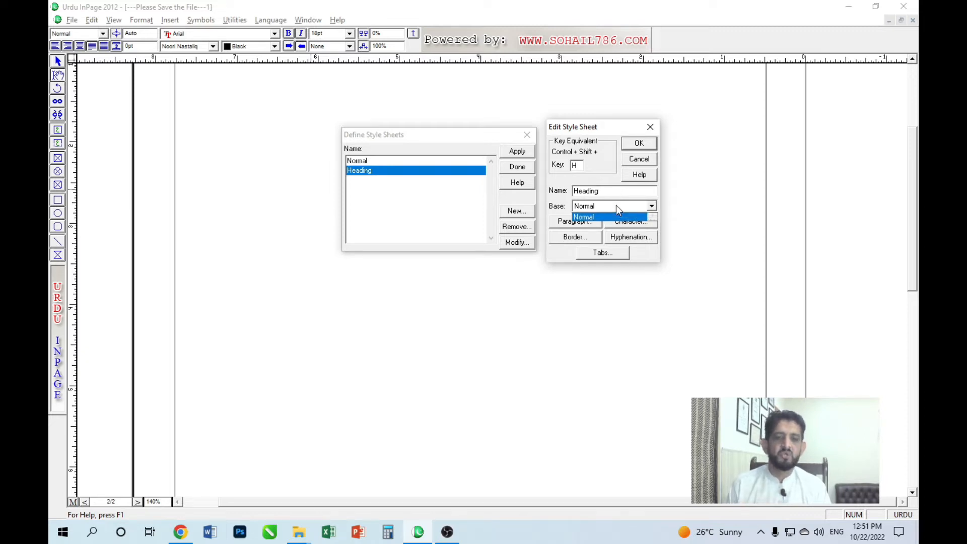
click(617, 205)
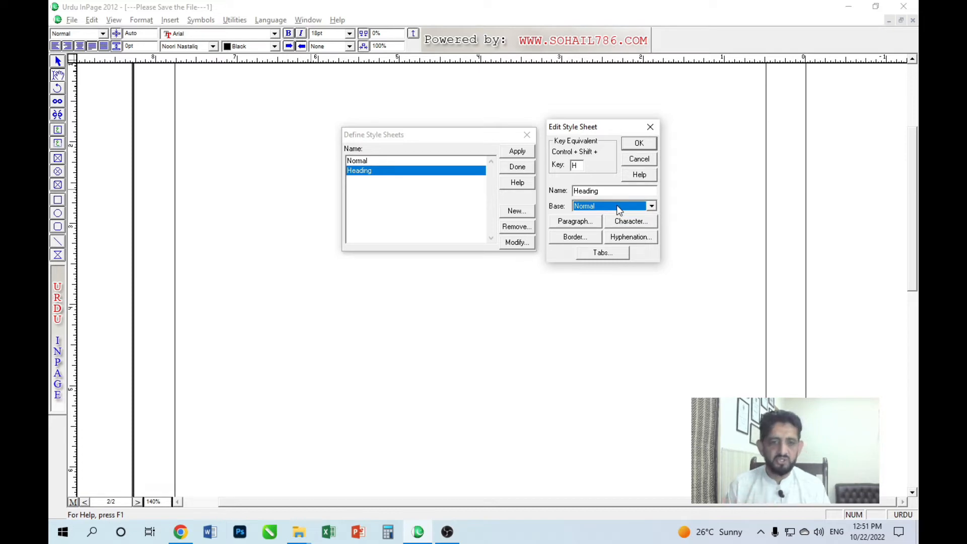
Set the Heading style's paragraph alignment to Centered, keep its indents and spacing at their defaults, and confirm the paragraph preferences.
click(593, 227)
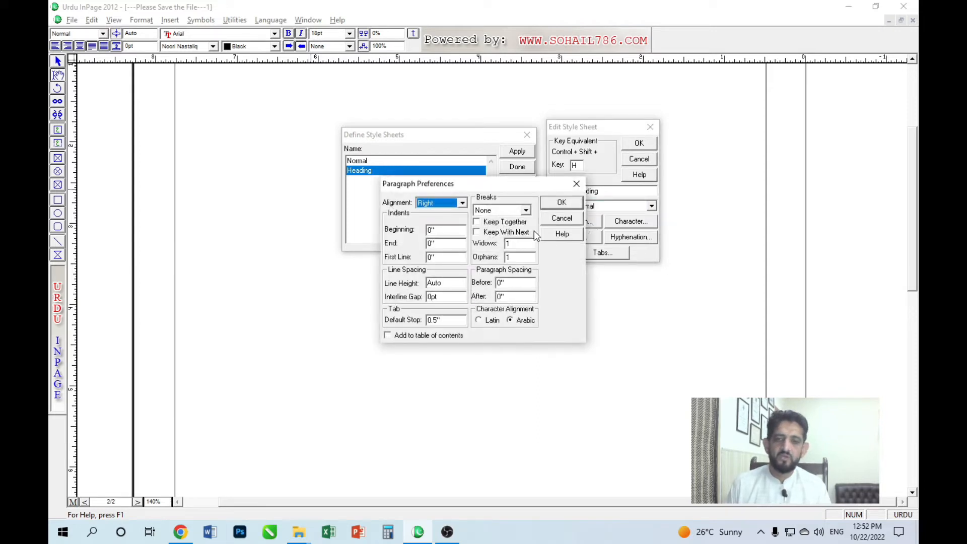
drag(481, 186, 432, 268)
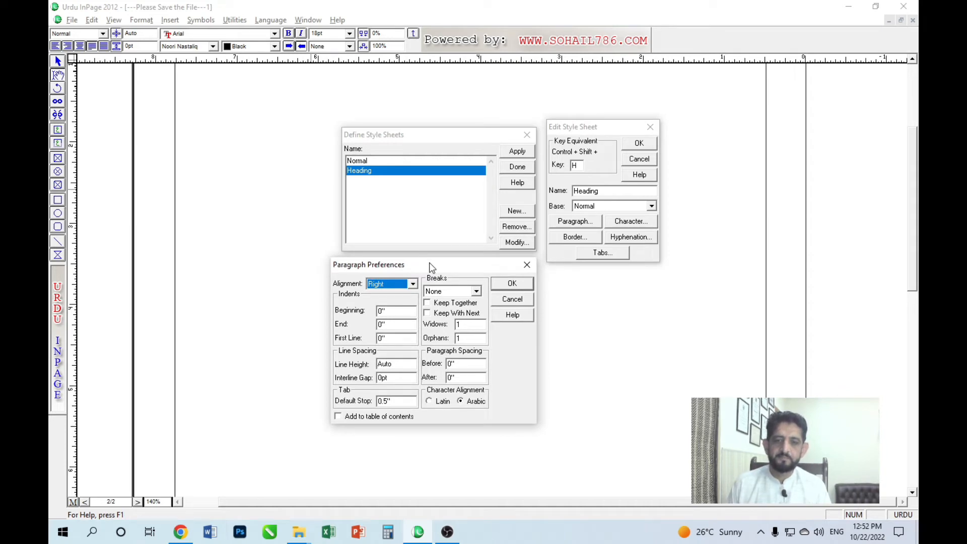
drag(430, 263, 430, 124)
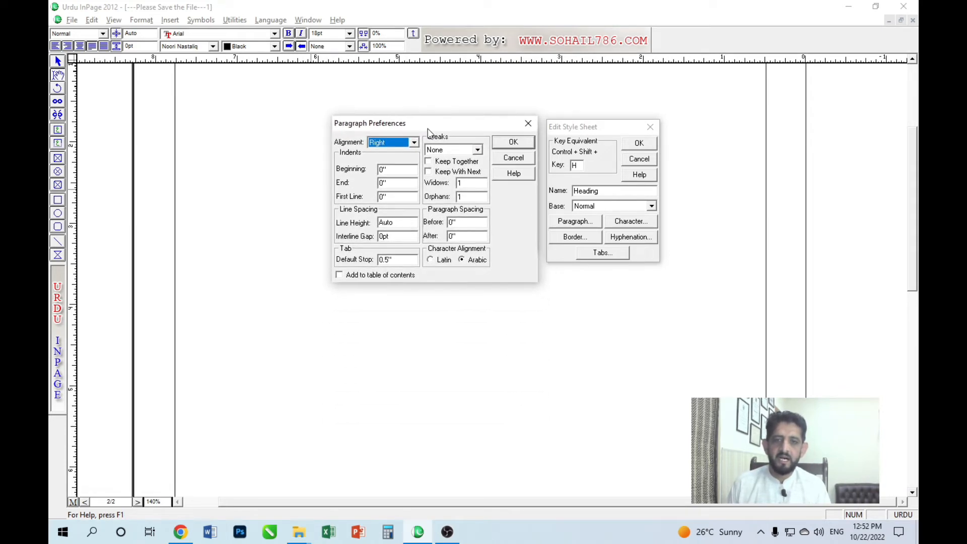
click(408, 145)
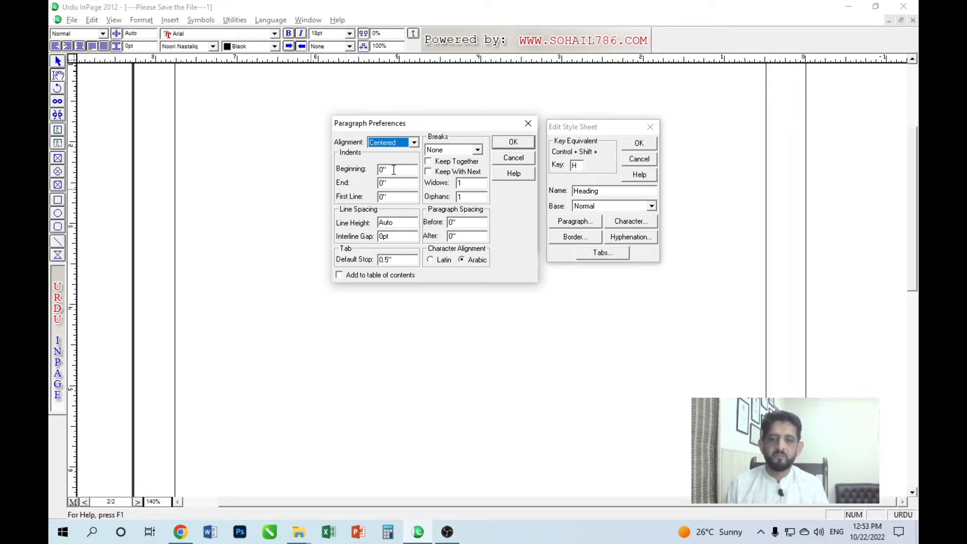
click(394, 170)
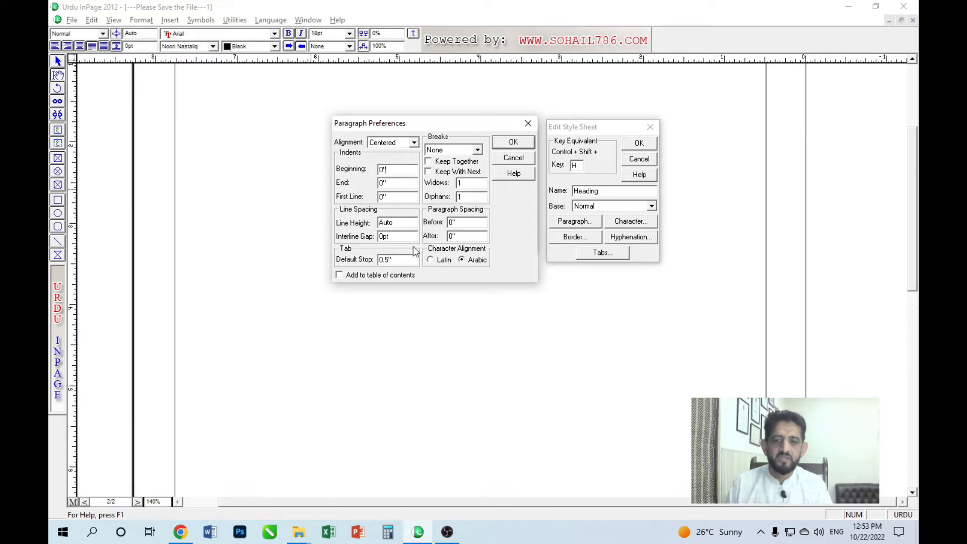
drag(401, 222, 372, 227)
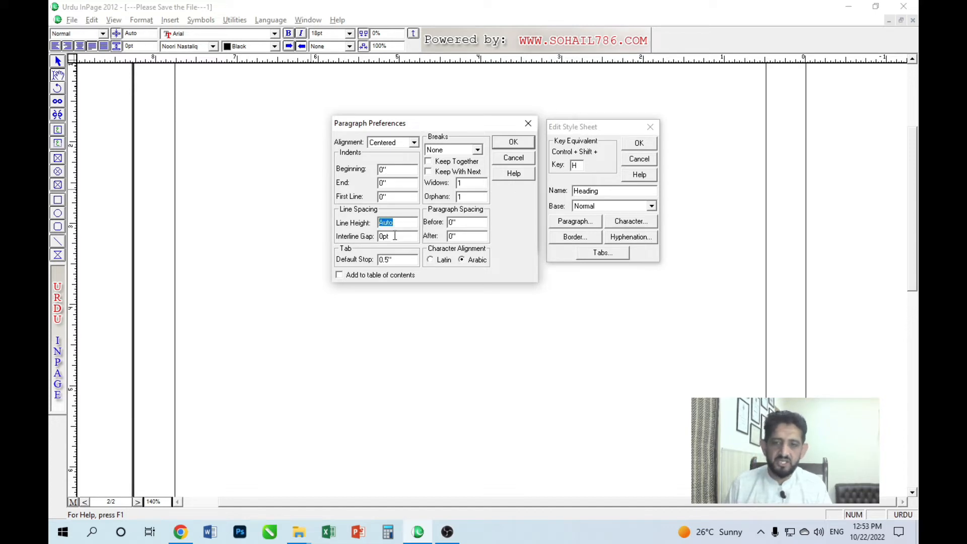
click(397, 257)
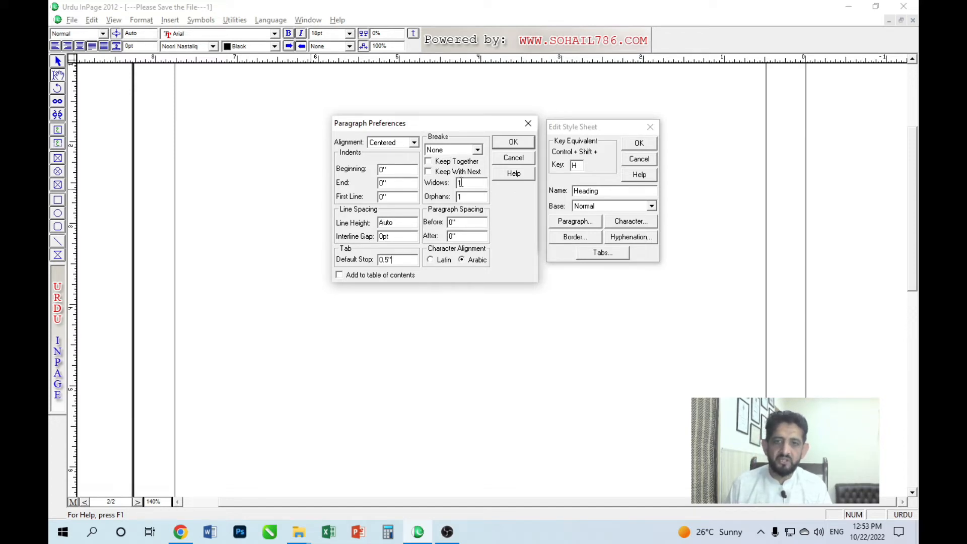
click(392, 143)
click(390, 170)
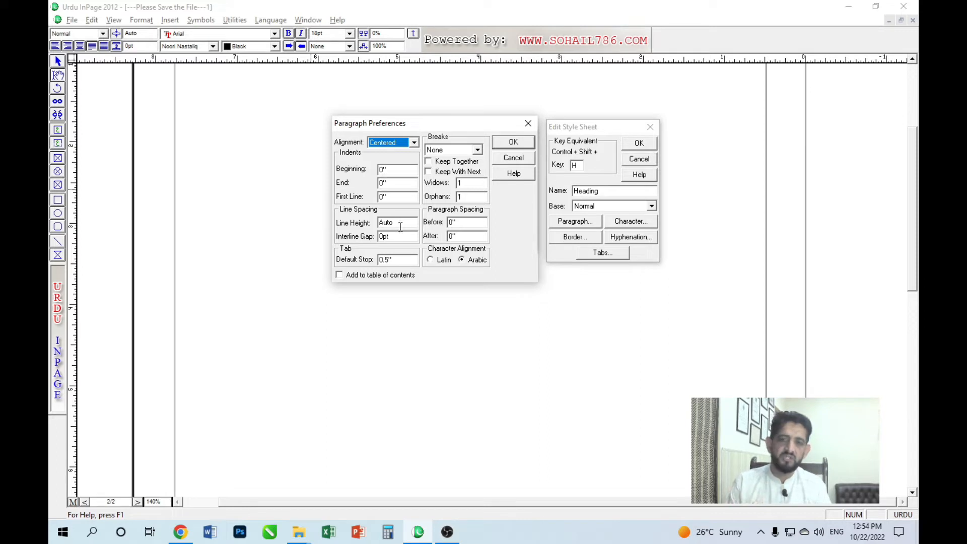
click(522, 144)
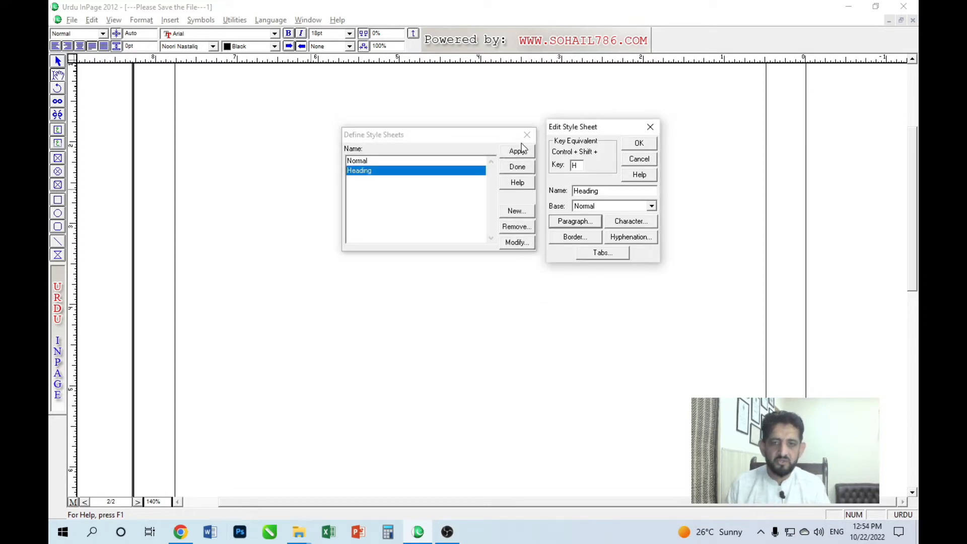
Set the Heading style's character size to 24 in its character settings.
click(633, 223)
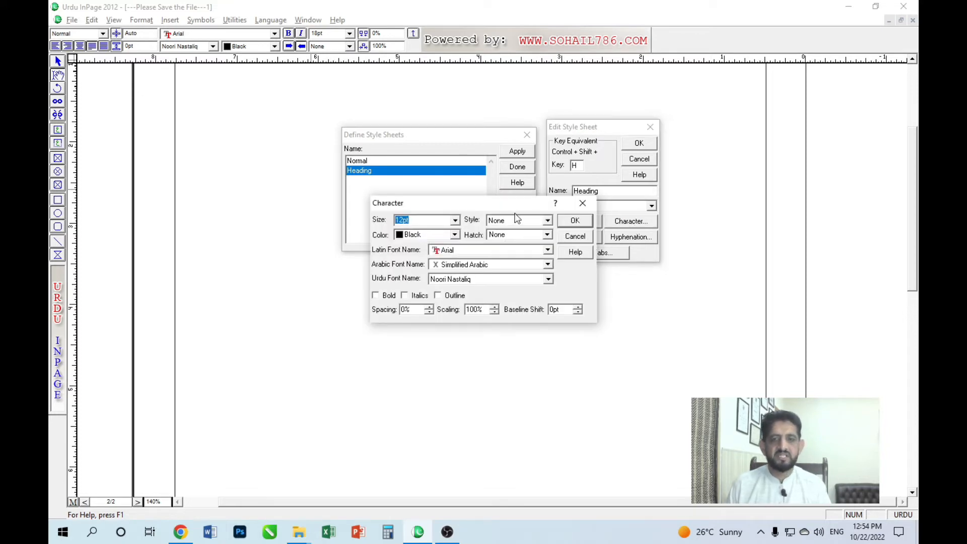
drag(494, 209, 434, 143)
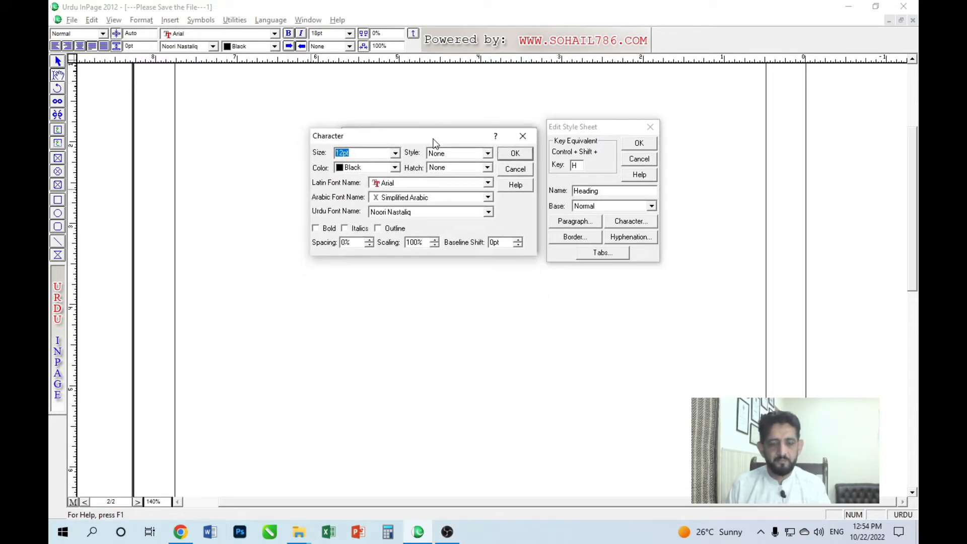
click(367, 154)
drag(366, 154, 325, 155)
text(24)
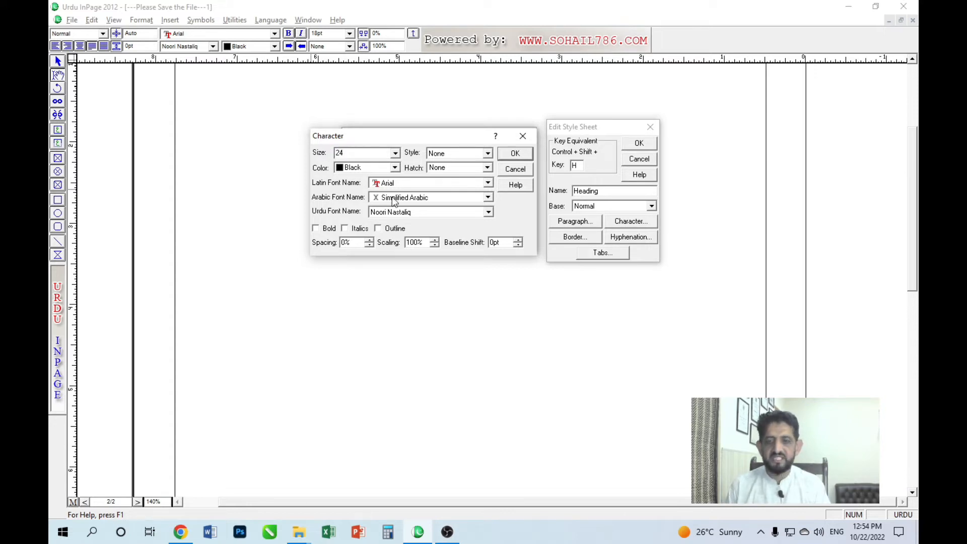
Choose Black as the Heading style's color, Arial as its Latin font and Noori Nastaliq as its Urdu font.
click(368, 168)
click(369, 181)
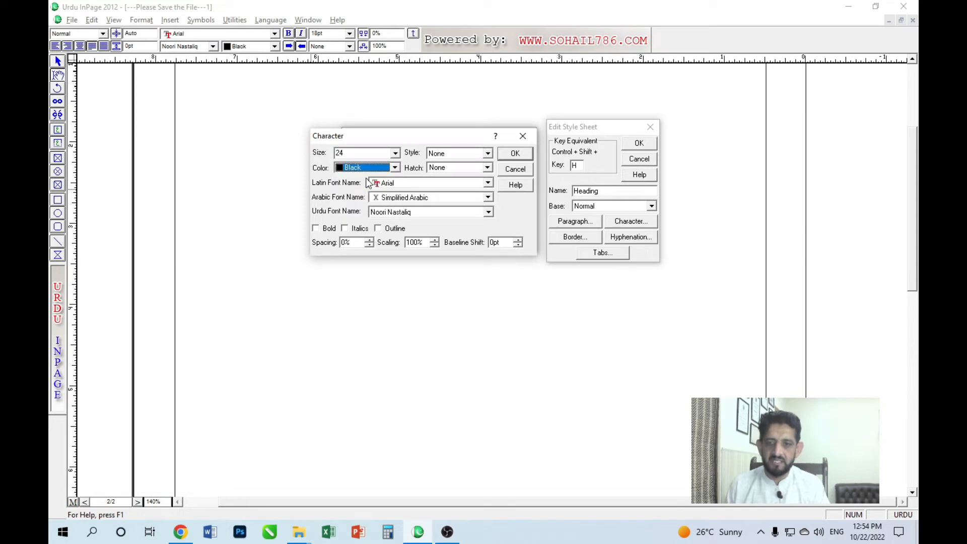
click(428, 180)
click(431, 187)
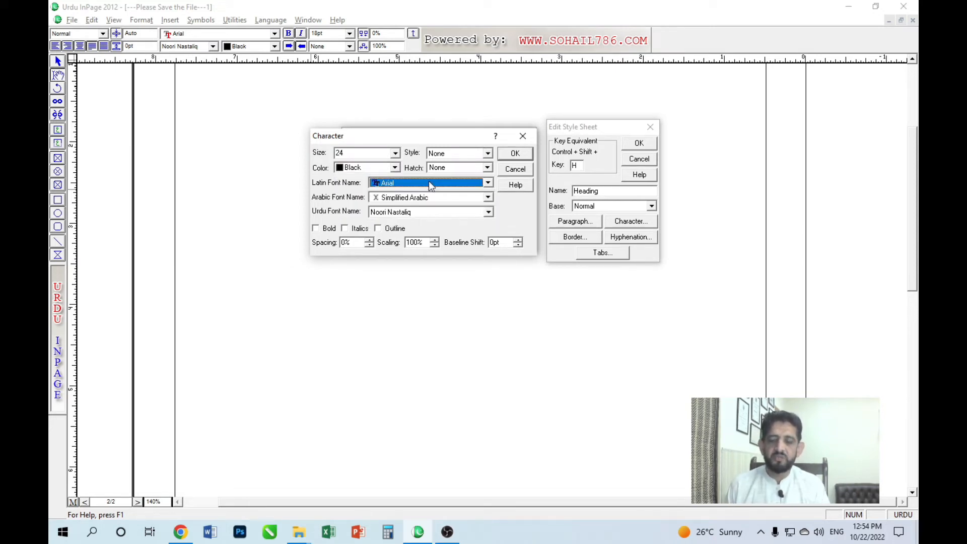
click(426, 211)
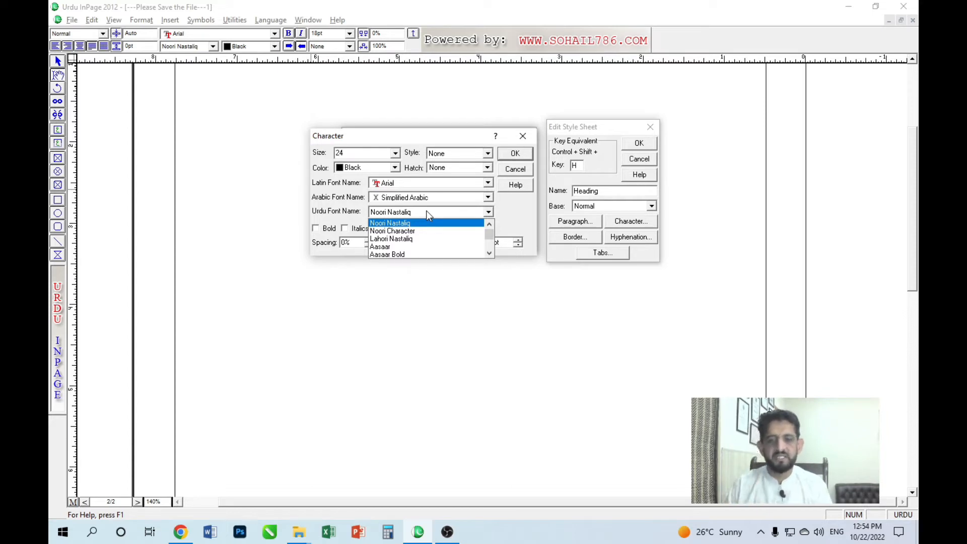
click(419, 222)
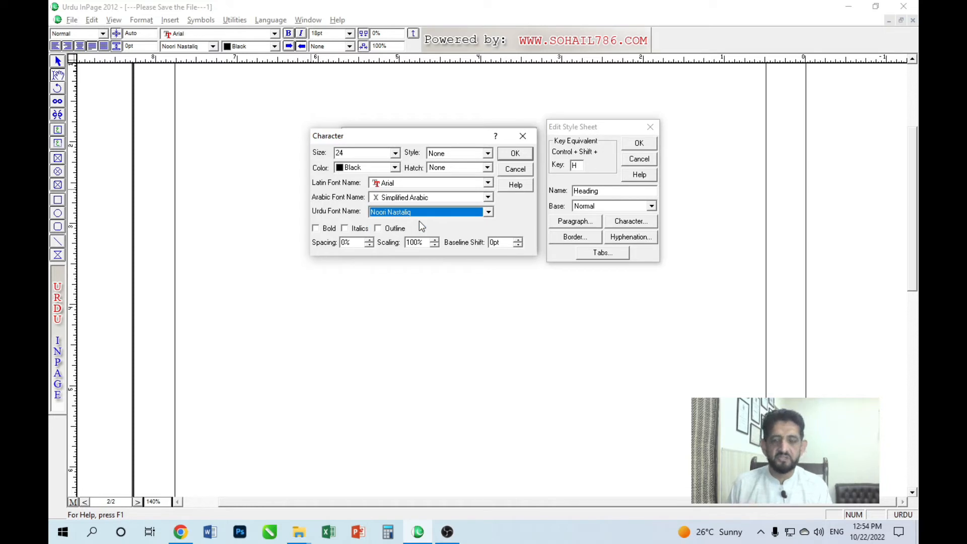
Try the Bold and Outline options for the Heading style's characters and switch them off again.
click(316, 228)
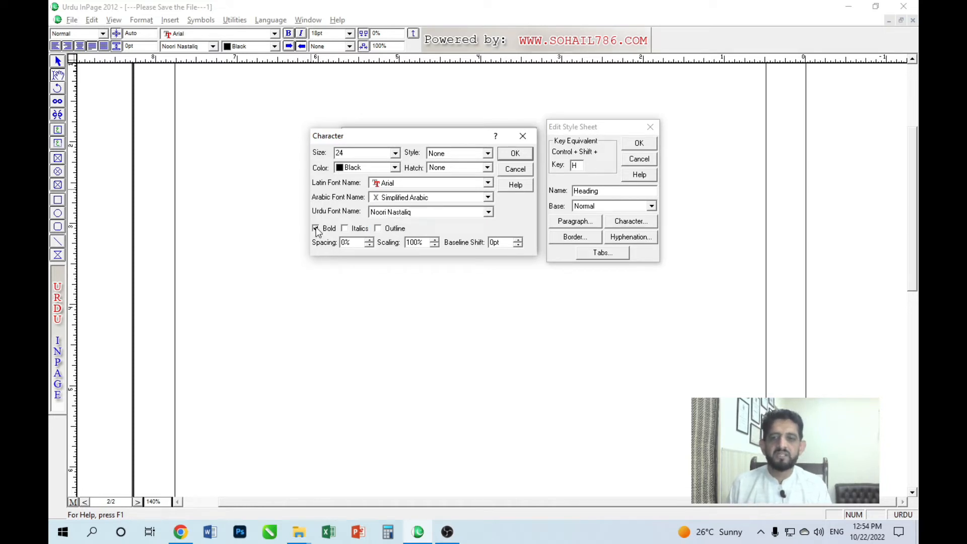
click(316, 228)
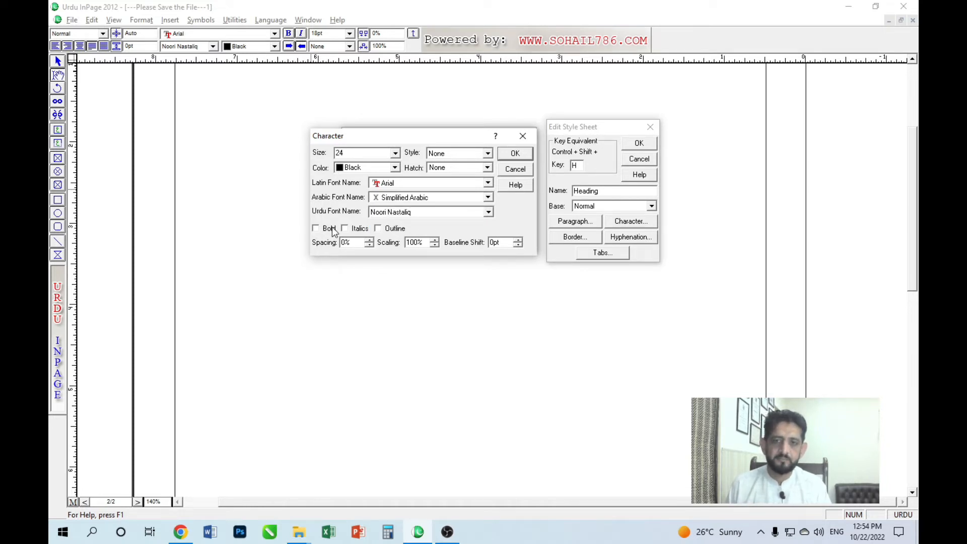
click(357, 229)
click(380, 229)
click(379, 229)
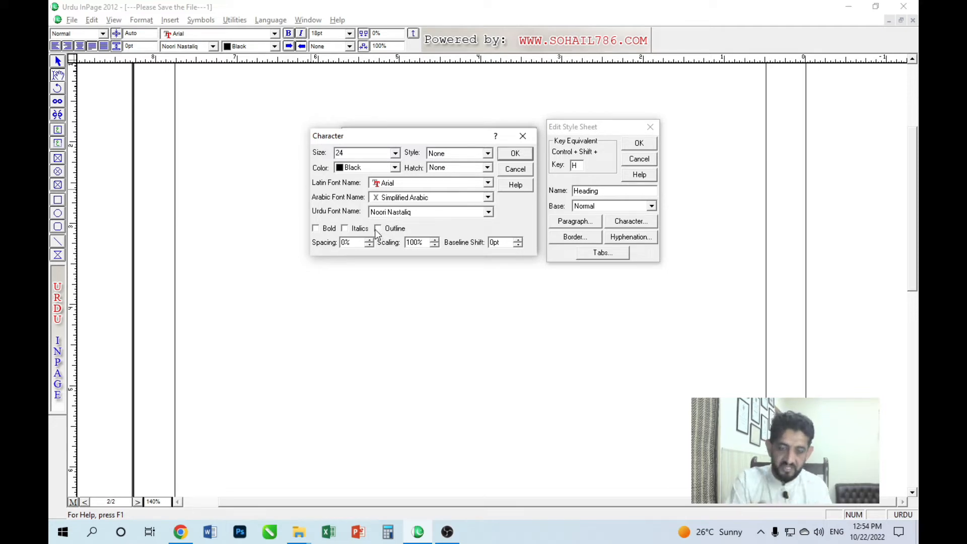
Keep the Heading style's character style and hatch at None and confirm the character settings.
click(456, 154)
click(456, 153)
click(451, 168)
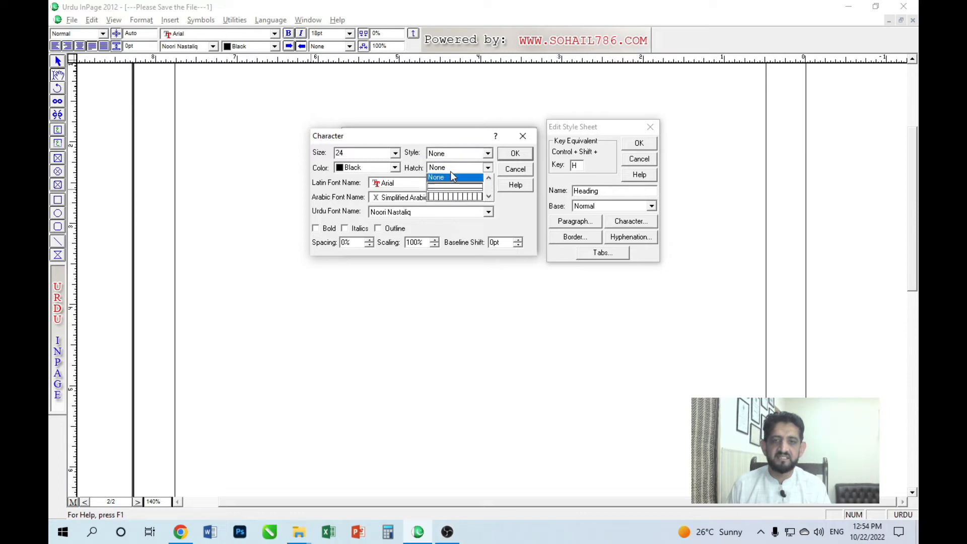
click(451, 168)
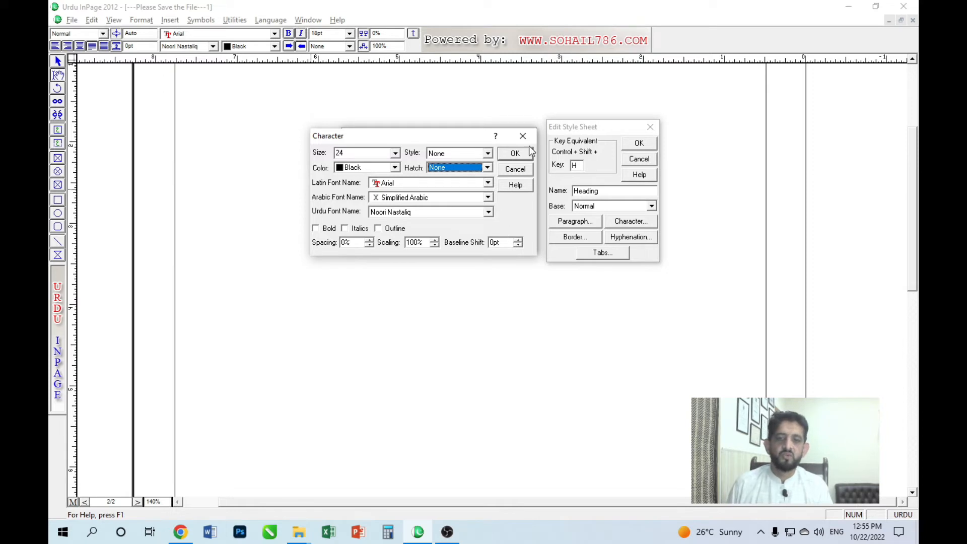
double_click(361, 156)
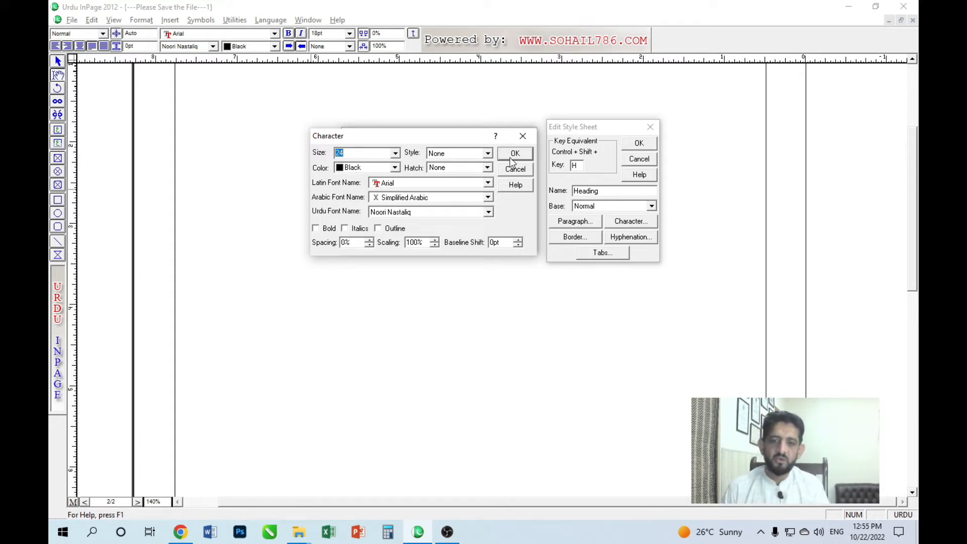
click(523, 154)
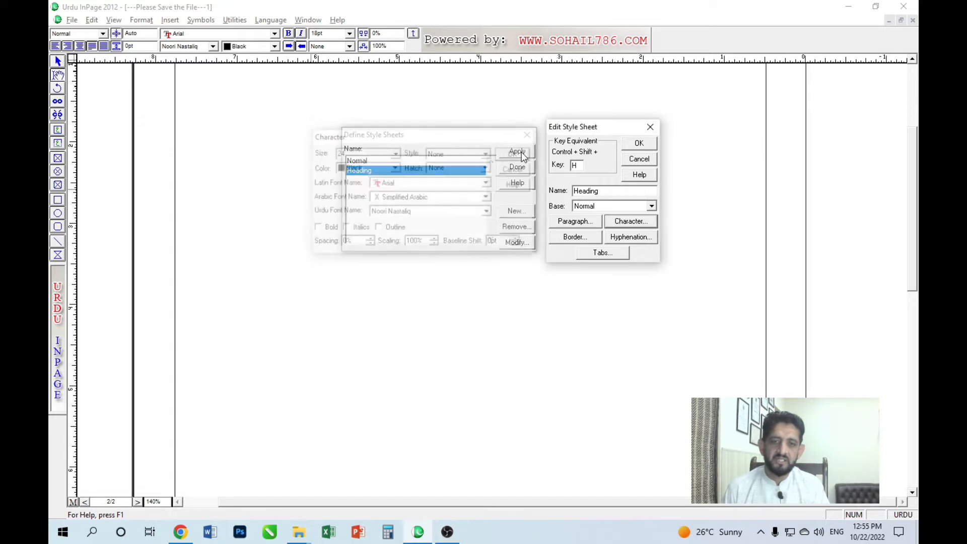
Review the Heading style's paragraph alignment, character size, color and Urdu font, and its border attributes without changing anything.
click(575, 222)
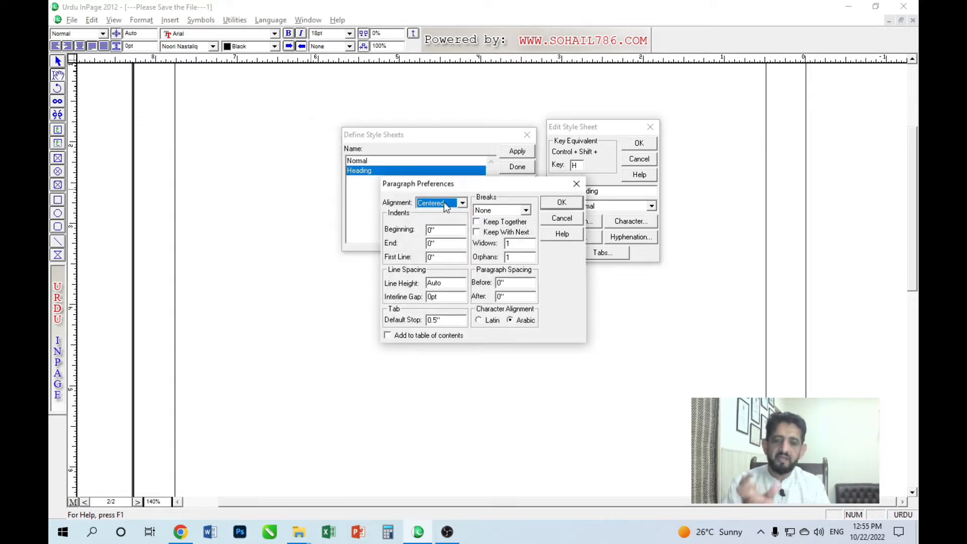
click(549, 203)
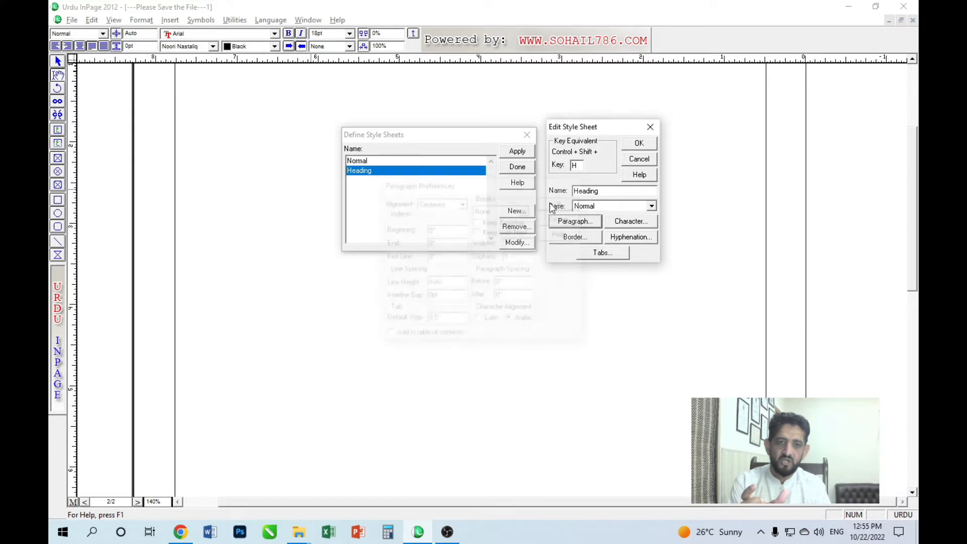
click(627, 222)
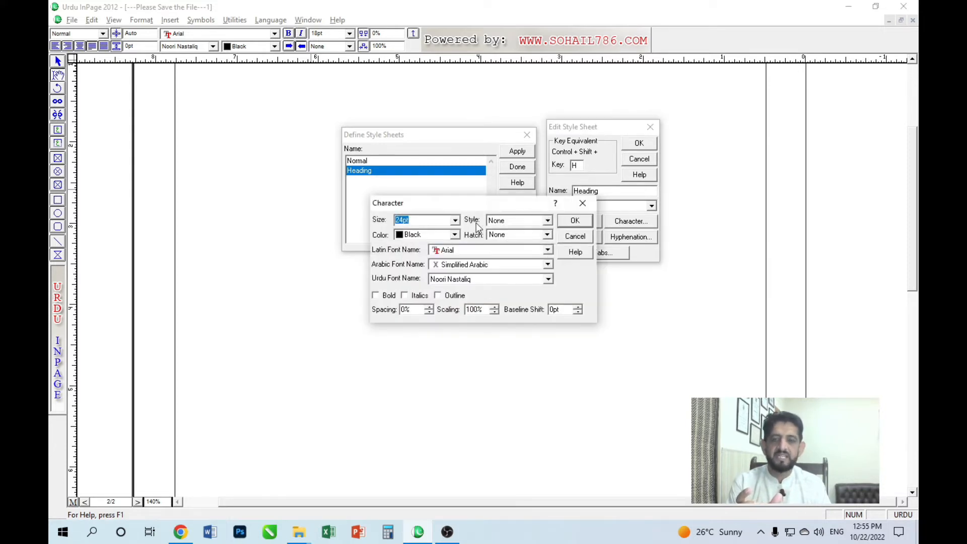
drag(447, 201, 395, 194)
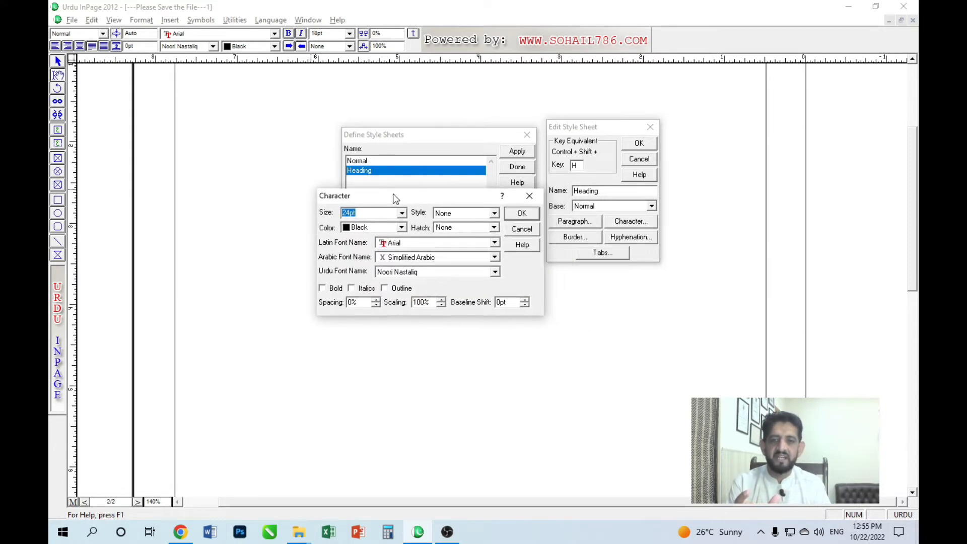
click(375, 227)
click(374, 229)
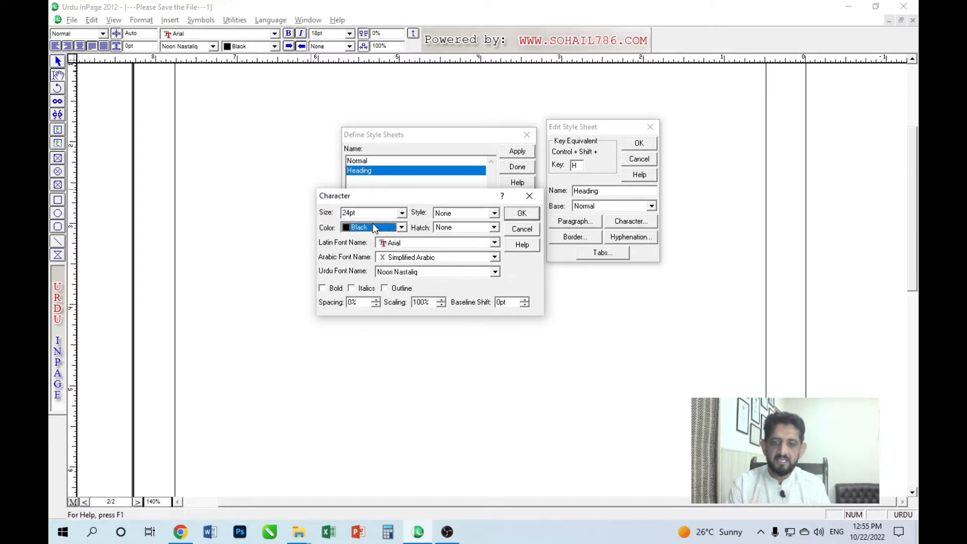
click(426, 273)
click(419, 284)
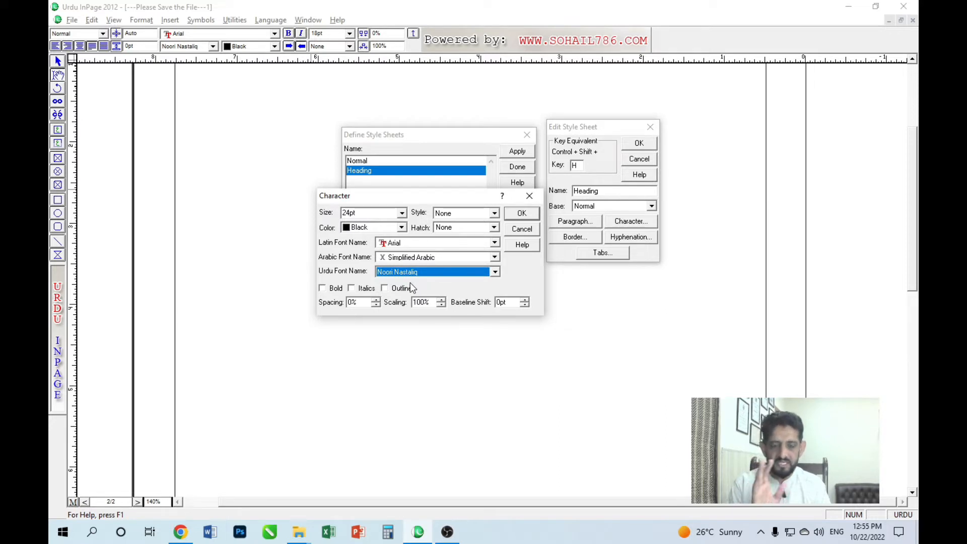
click(522, 214)
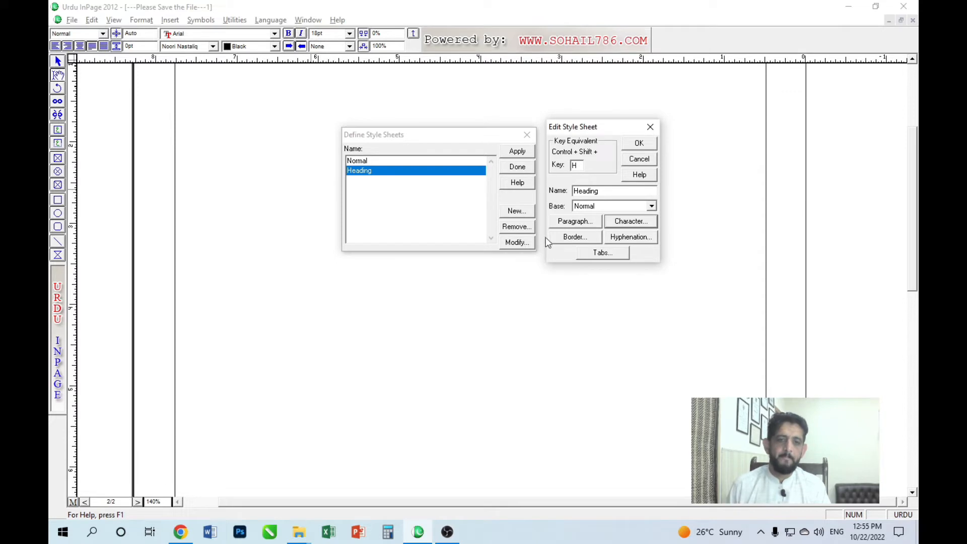
click(583, 238)
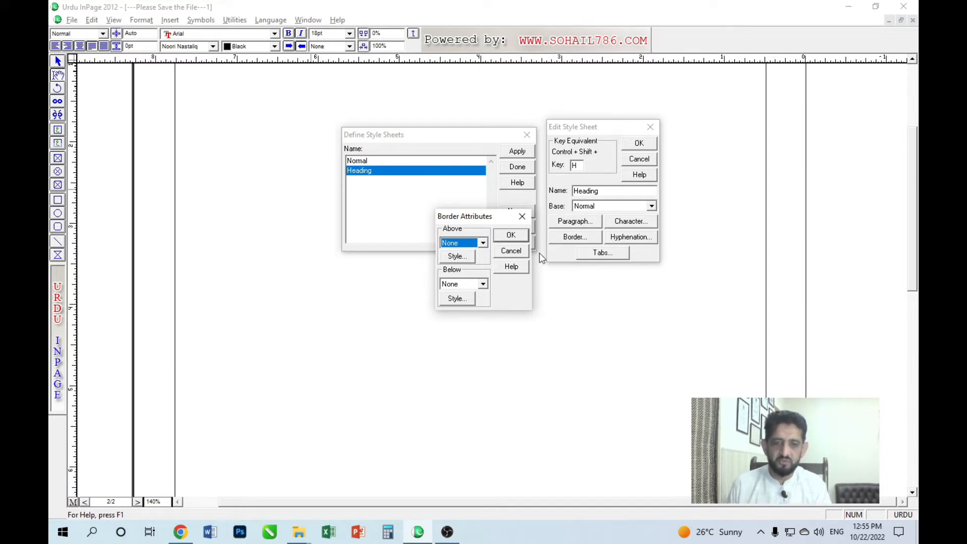
click(517, 252)
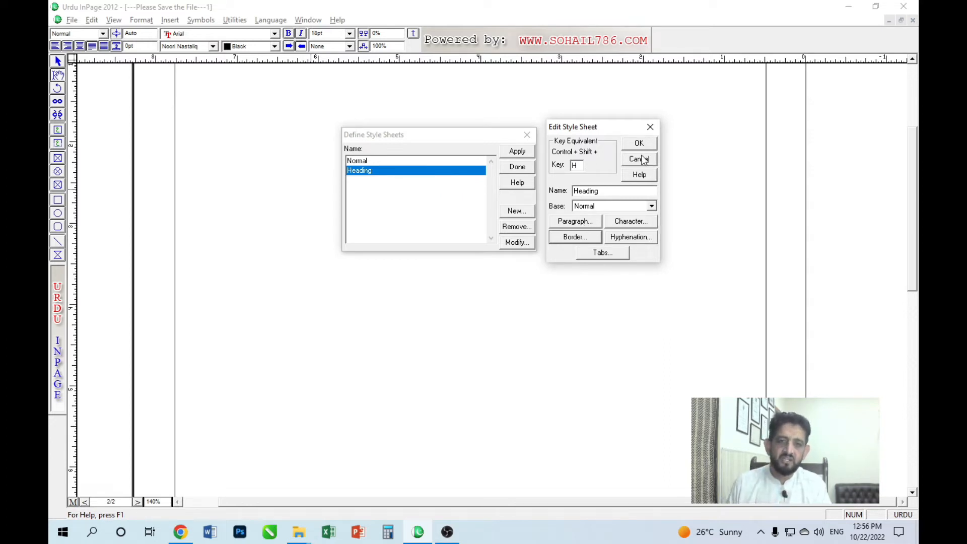
Save the Heading style and create a new style sheet named Sub Heading with S as its Control + Shift shortcut letter.
click(639, 144)
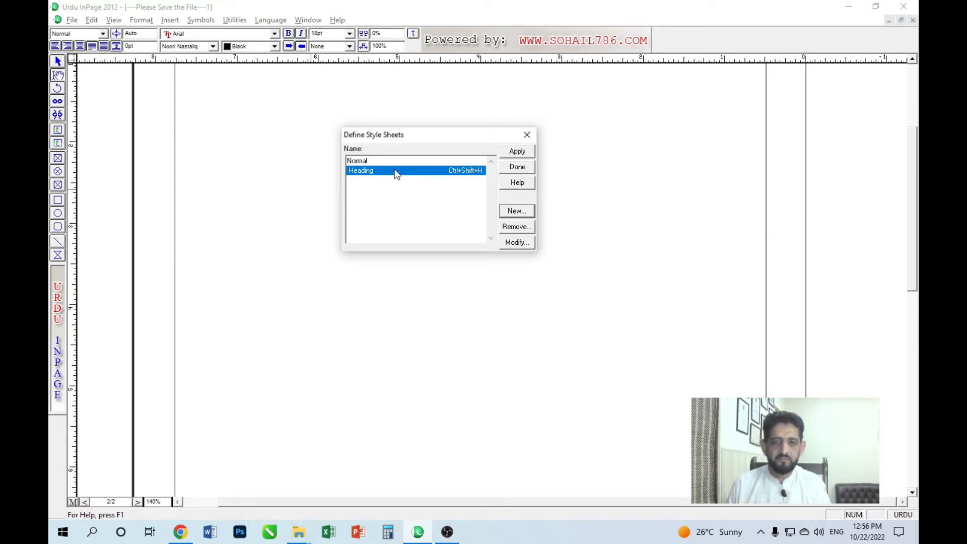
click(522, 212)
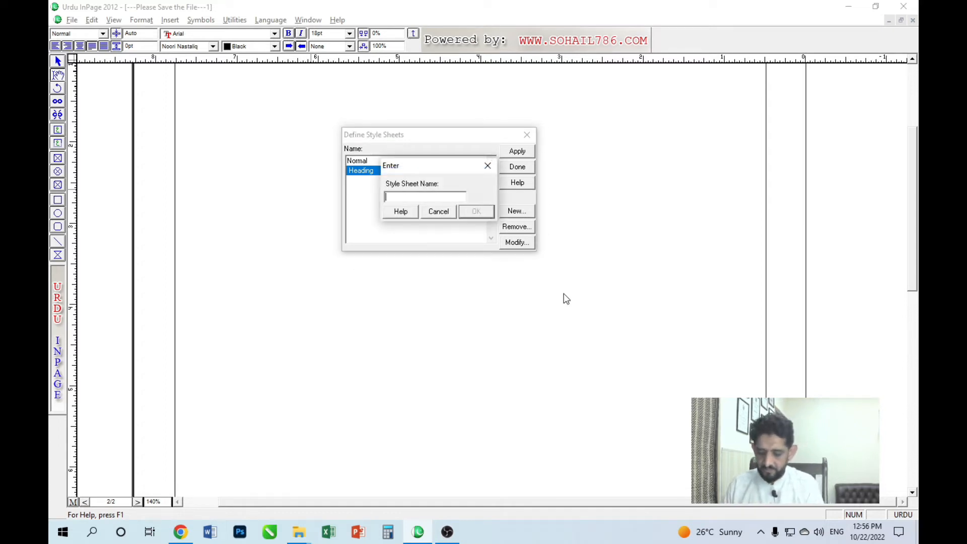
text(Sub Heading)
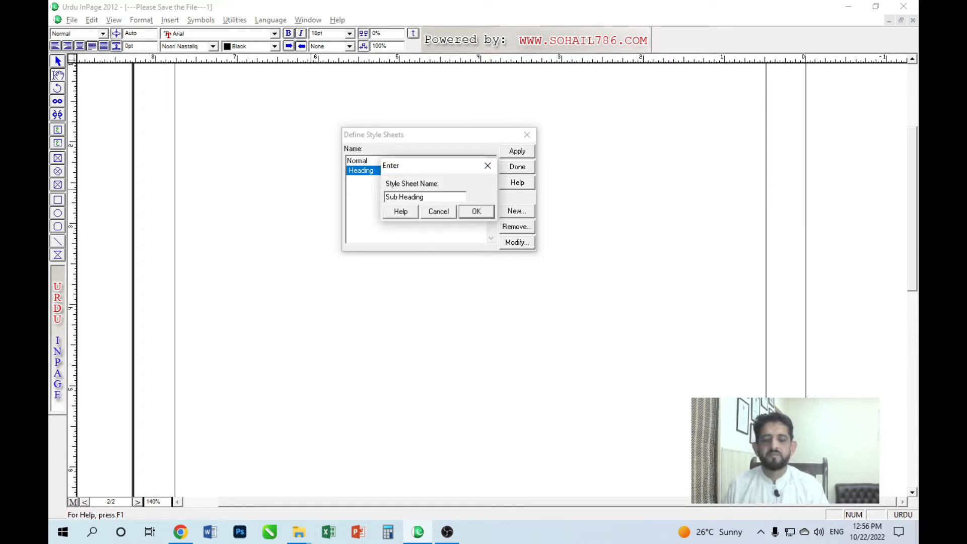
click(476, 212)
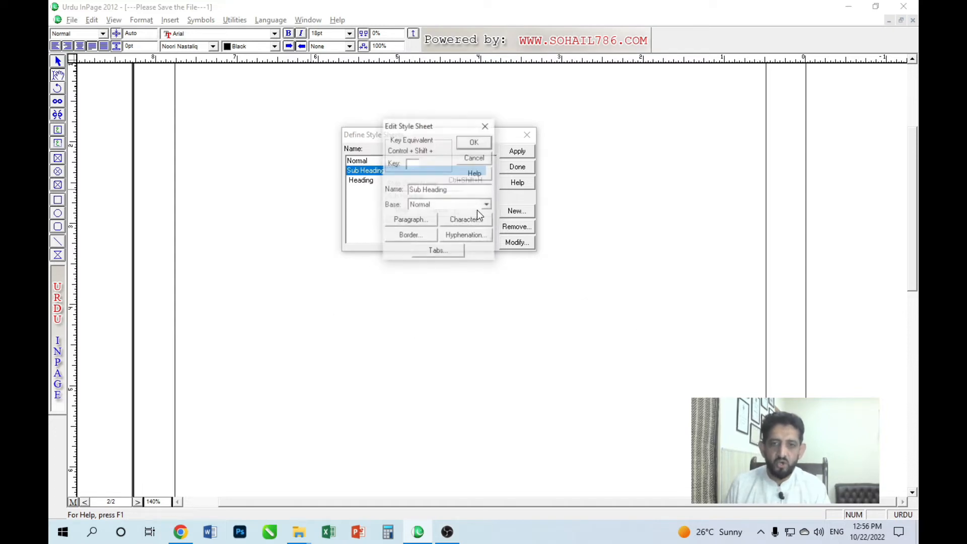
text(S)
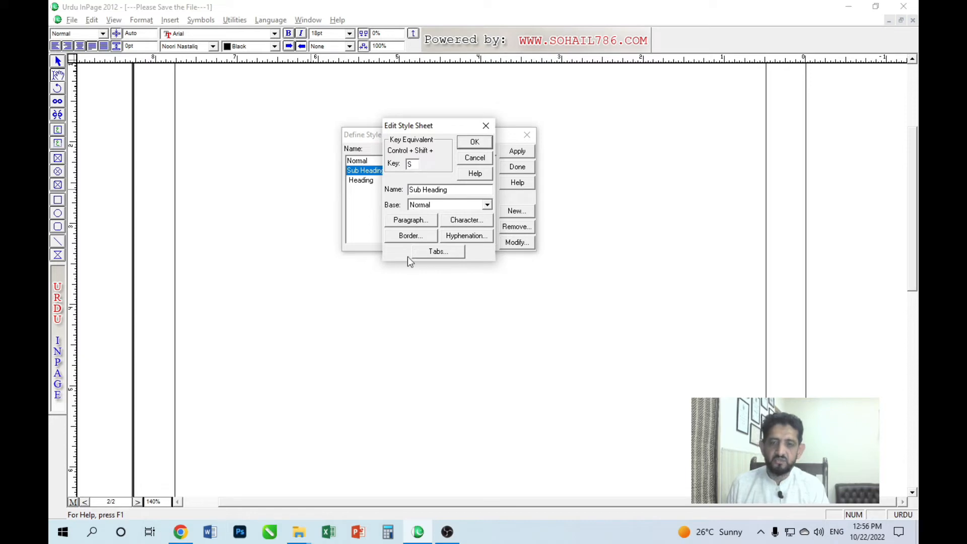
Choose Right as the Sub Heading style's paragraph alignment and confirm the paragraph preferences.
click(428, 221)
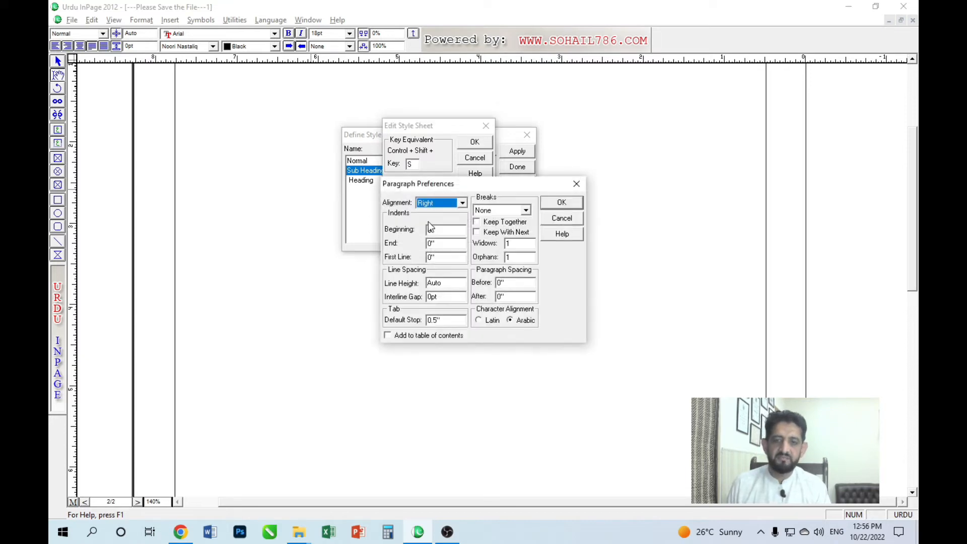
click(438, 206)
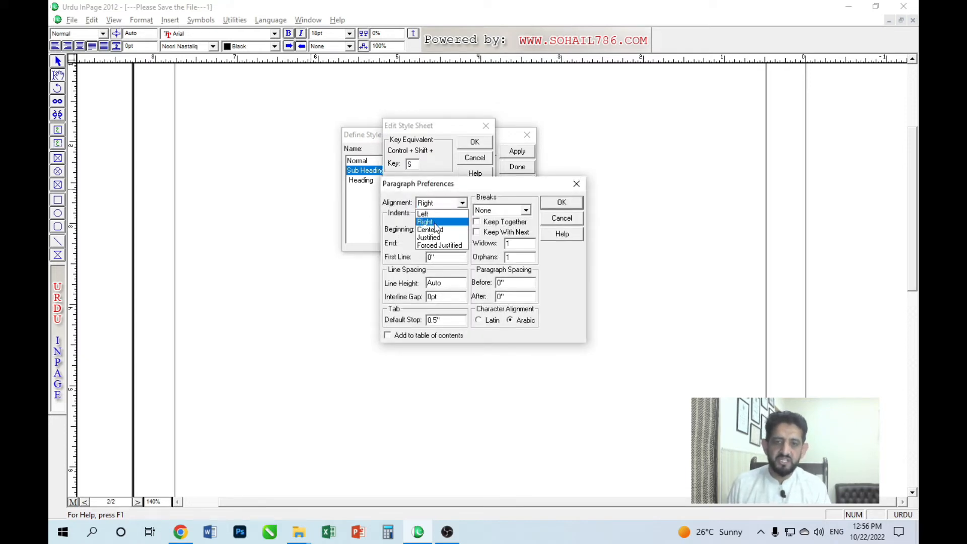
click(435, 221)
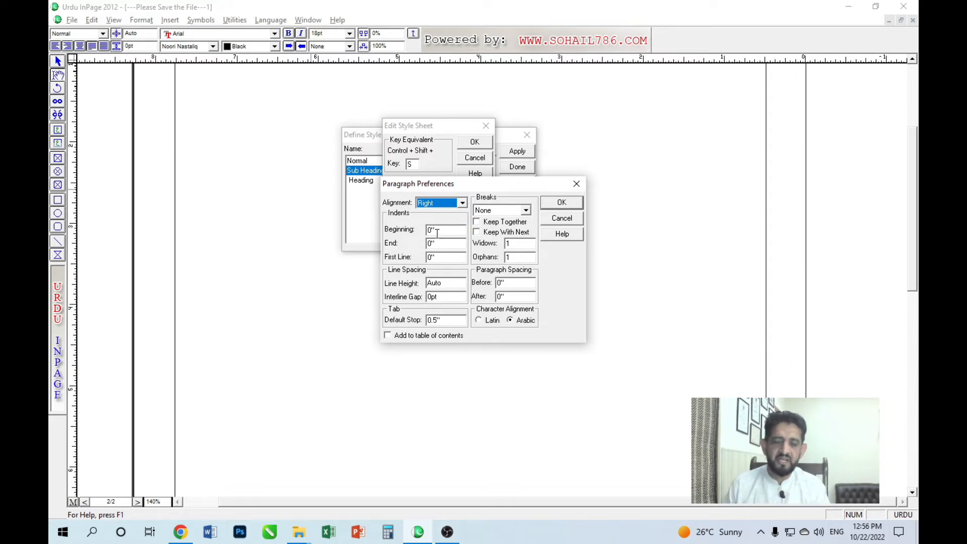
click(562, 203)
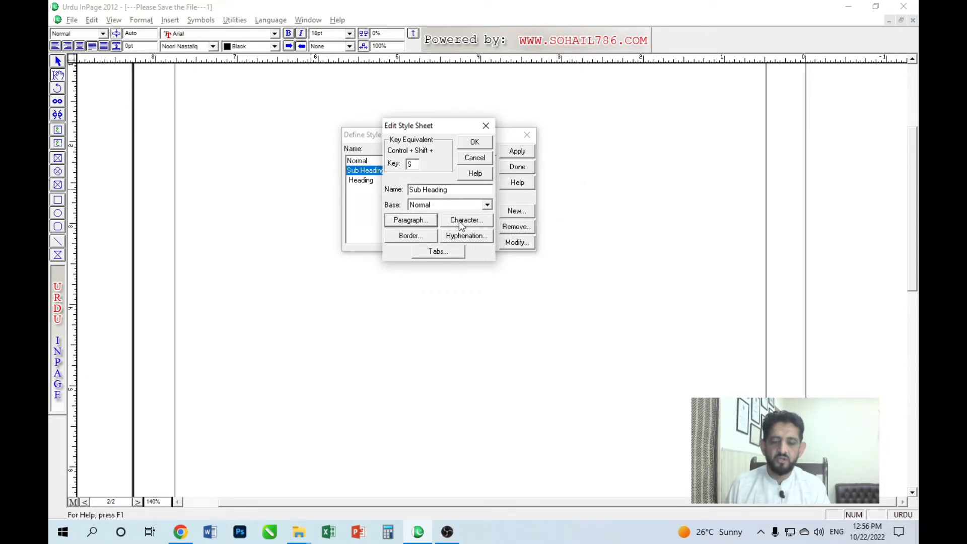
Set the Sub Heading style's character size to 18, keeping Black as its color and Noori Nastaliq as its Urdu font.
click(459, 221)
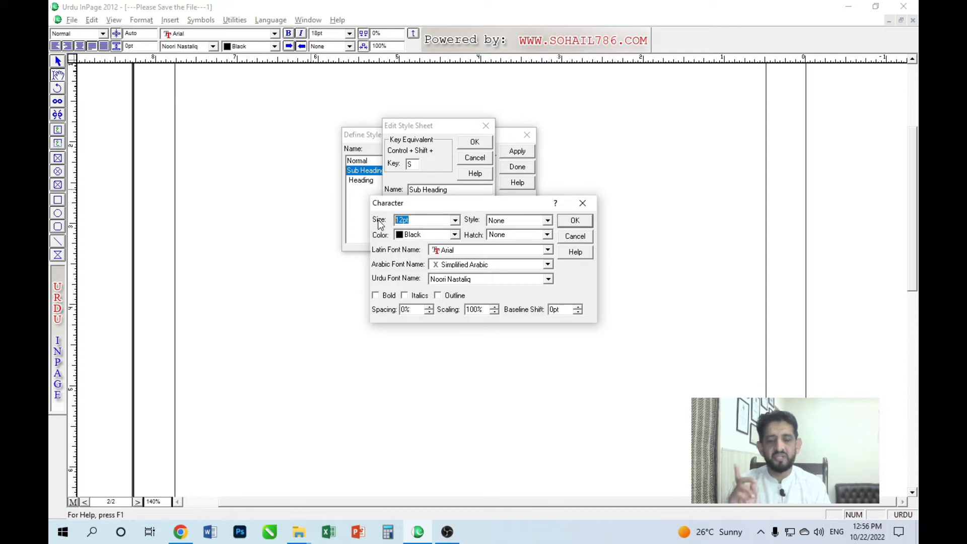
text(18)
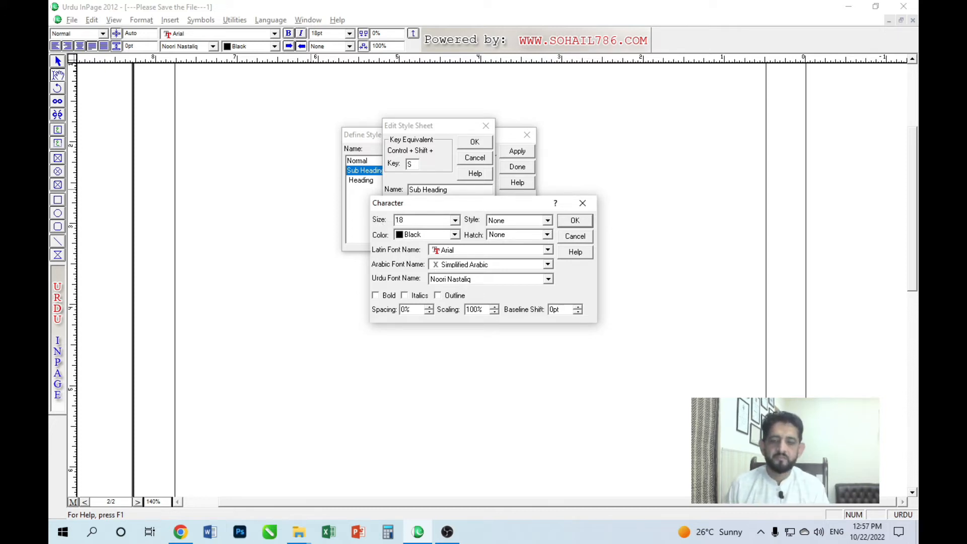
click(433, 234)
click(433, 234)
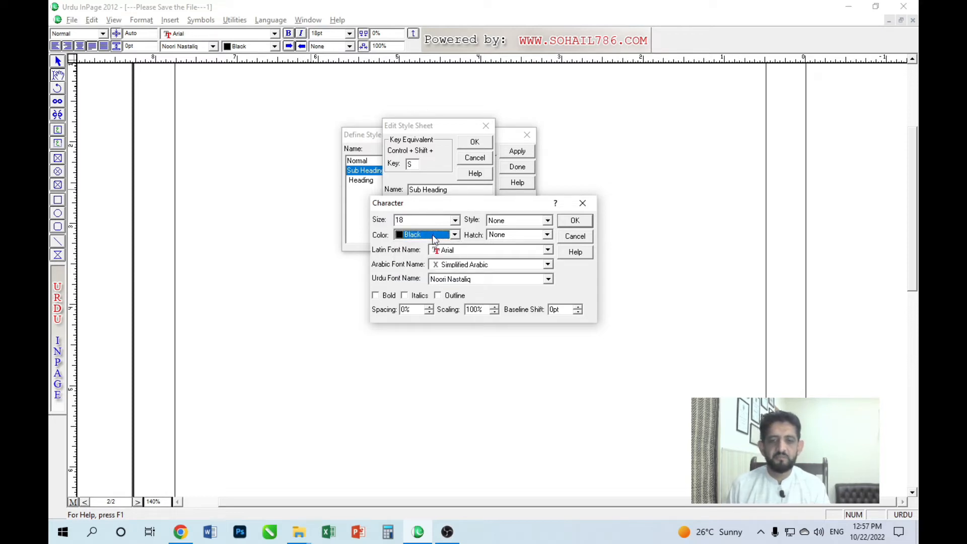
click(458, 281)
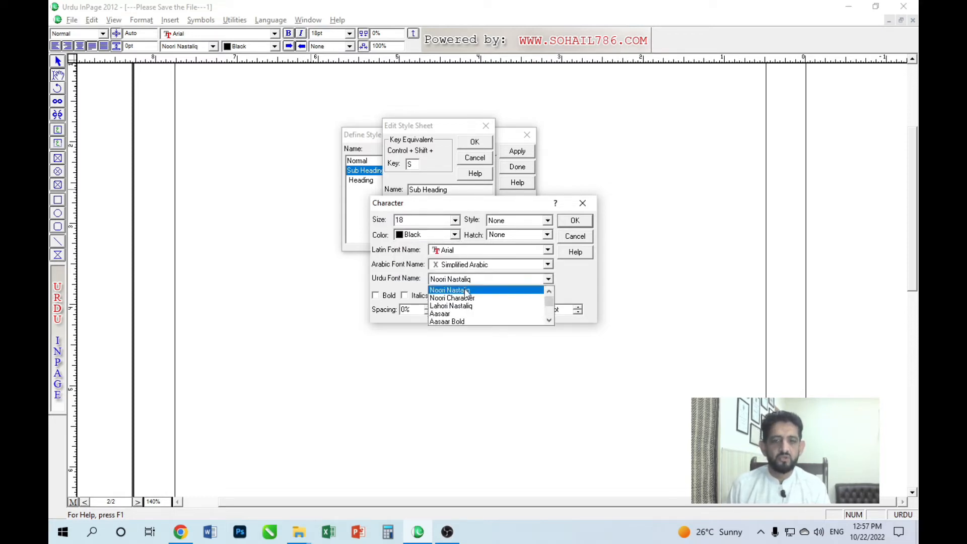
click(464, 291)
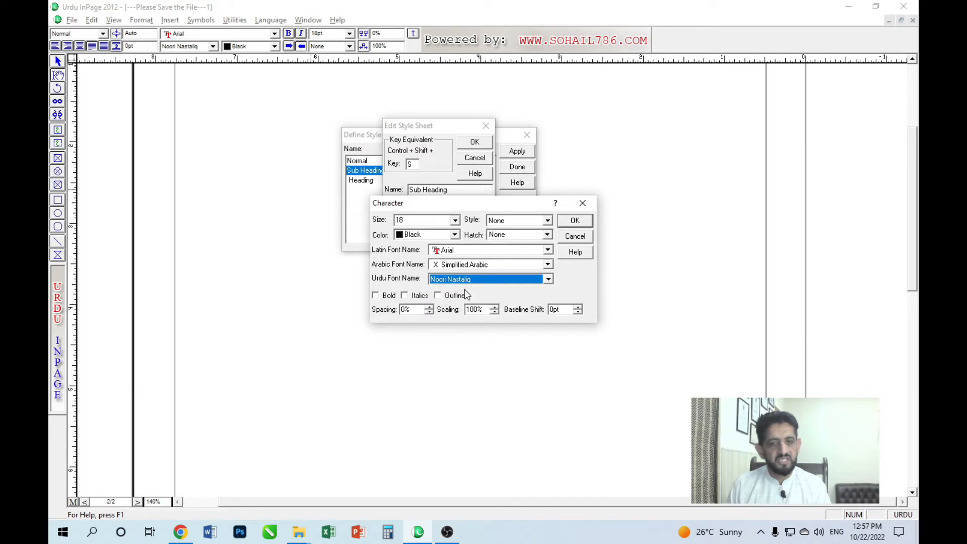
Set the Sub Heading character style to Single with hatch None, then confirm the character settings and save the style sheet.
click(510, 235)
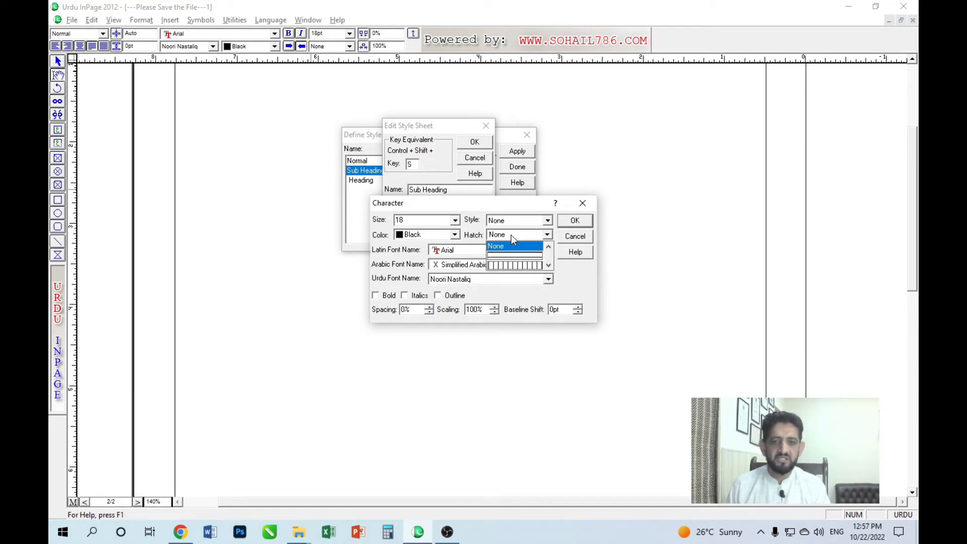
click(511, 234)
click(516, 216)
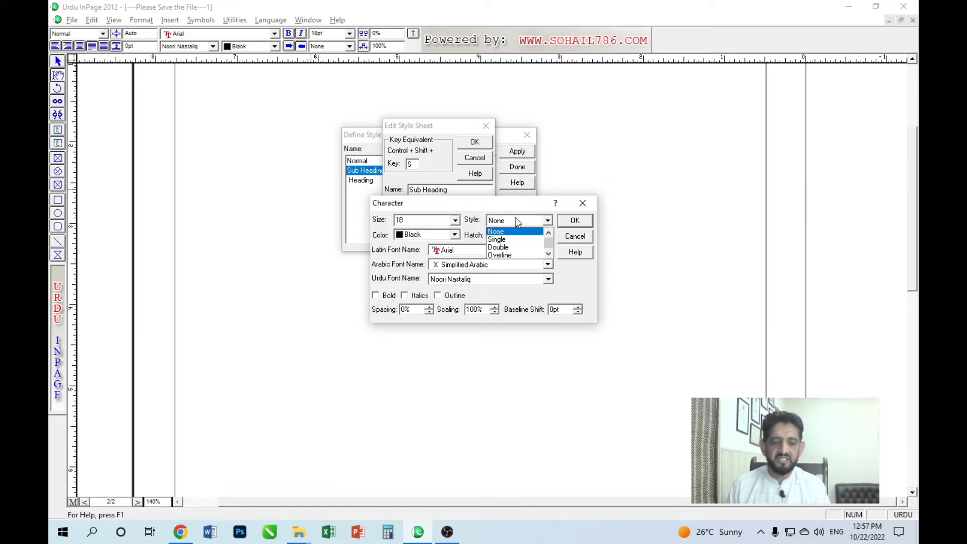
click(516, 219)
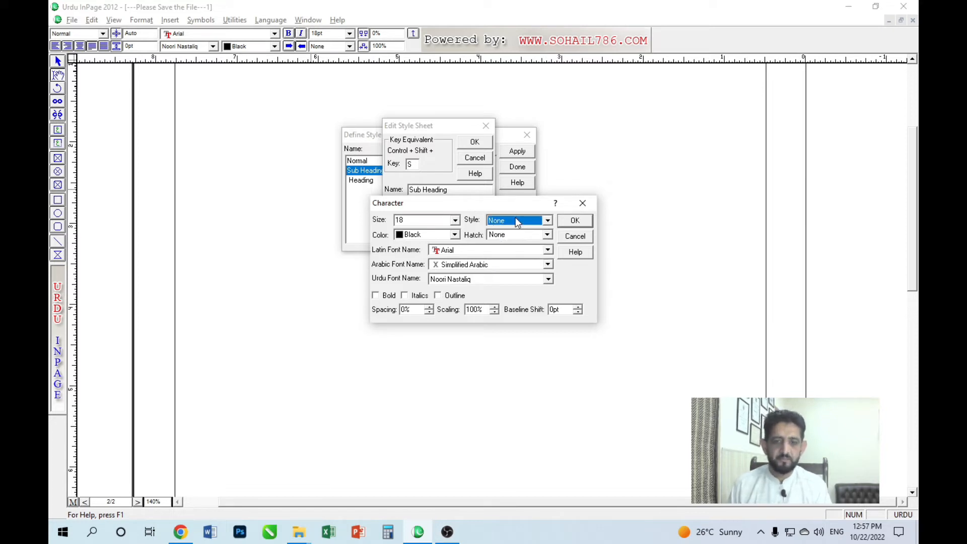
click(516, 220)
click(512, 240)
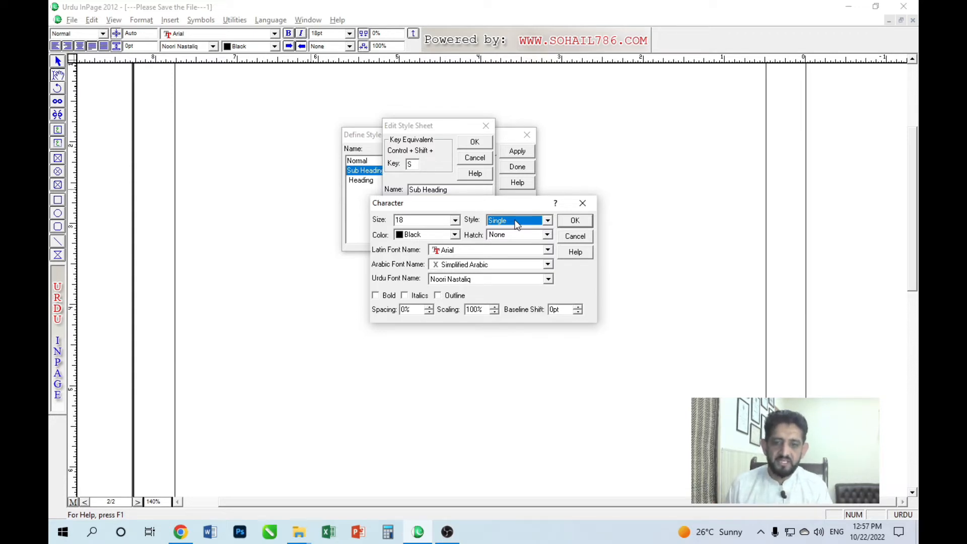
click(450, 280)
click(453, 285)
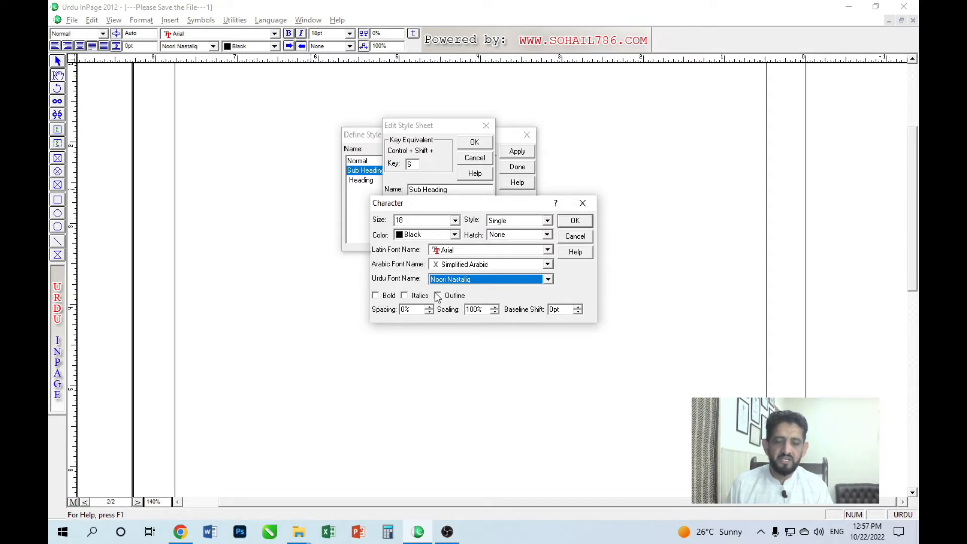
click(574, 221)
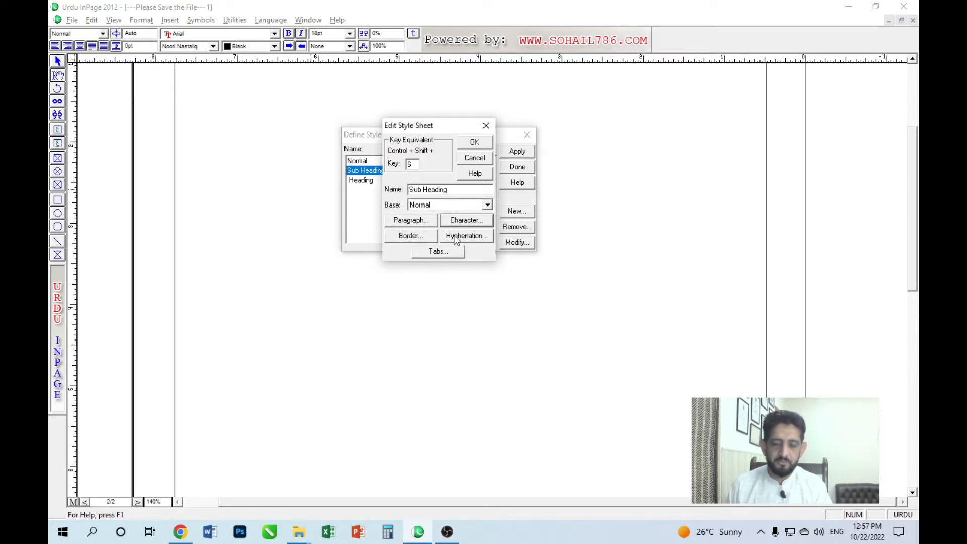
click(474, 144)
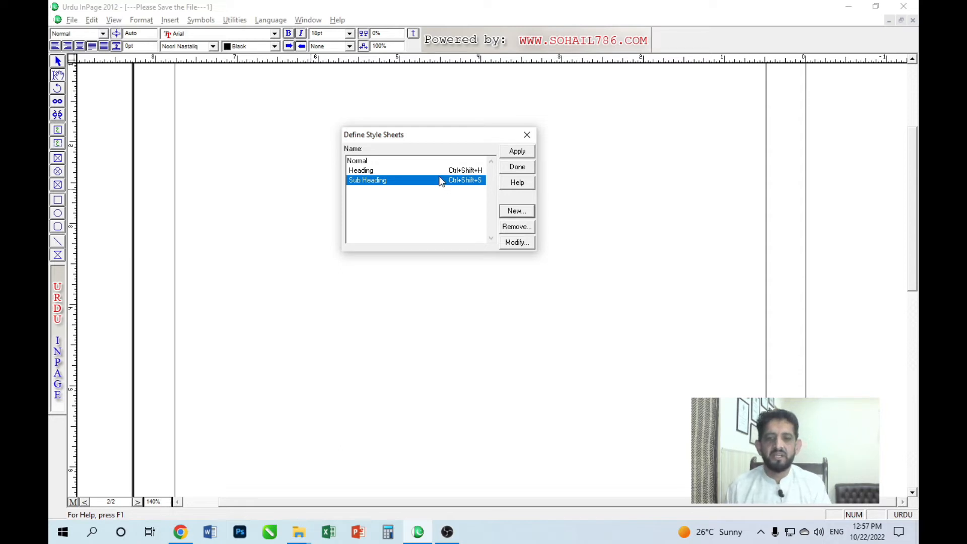
click(442, 171)
click(445, 182)
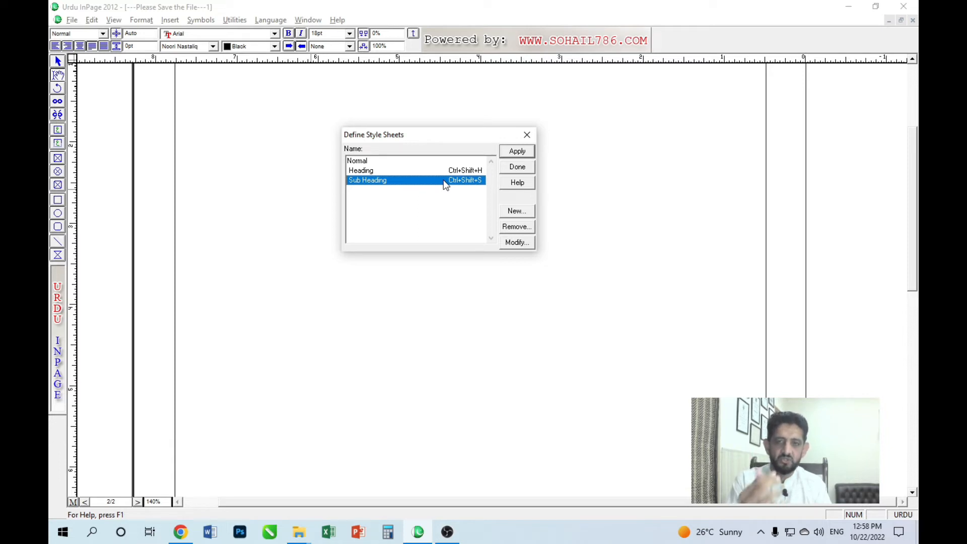
click(517, 211)
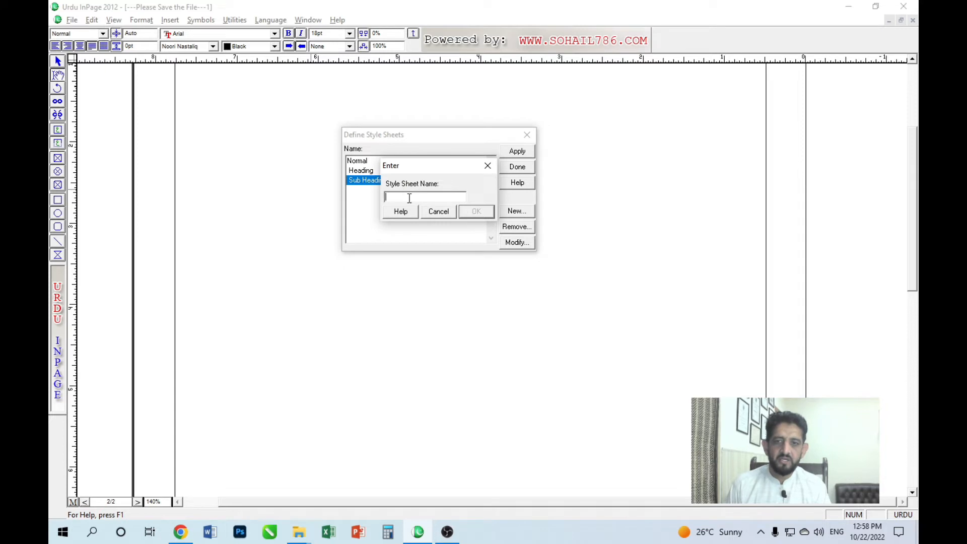
text(Text)
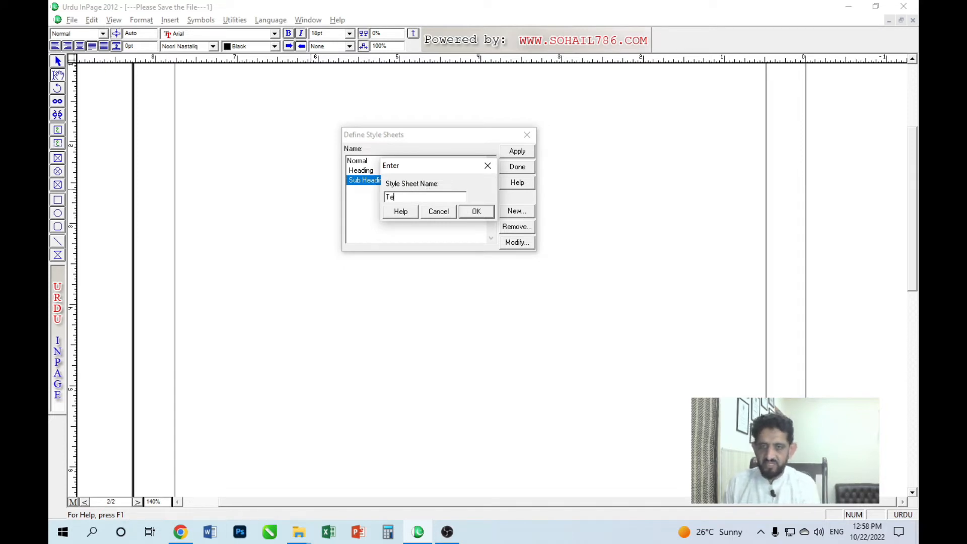
click(438, 212)
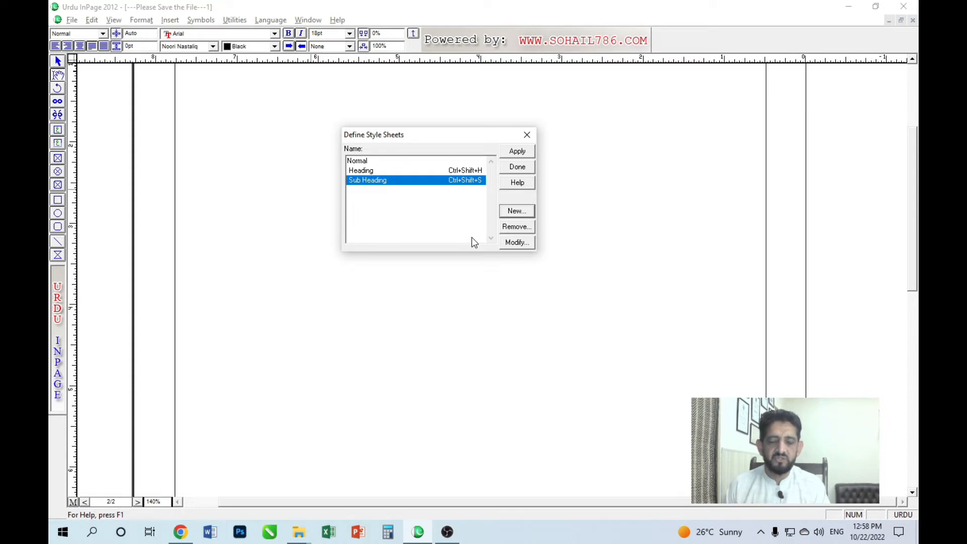
Create a new style sheet named Text with T as its Control + Shift shortcut letter.
click(518, 213)
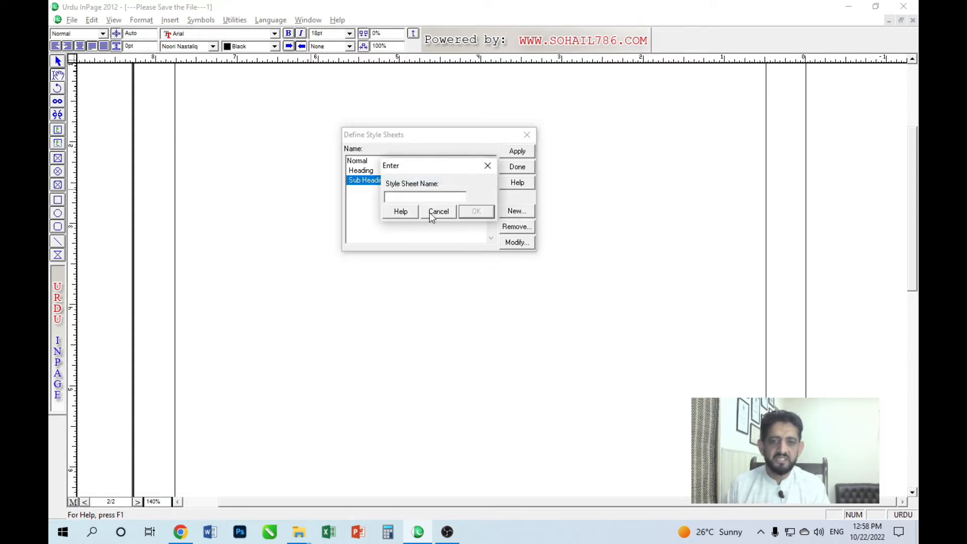
text(Text)
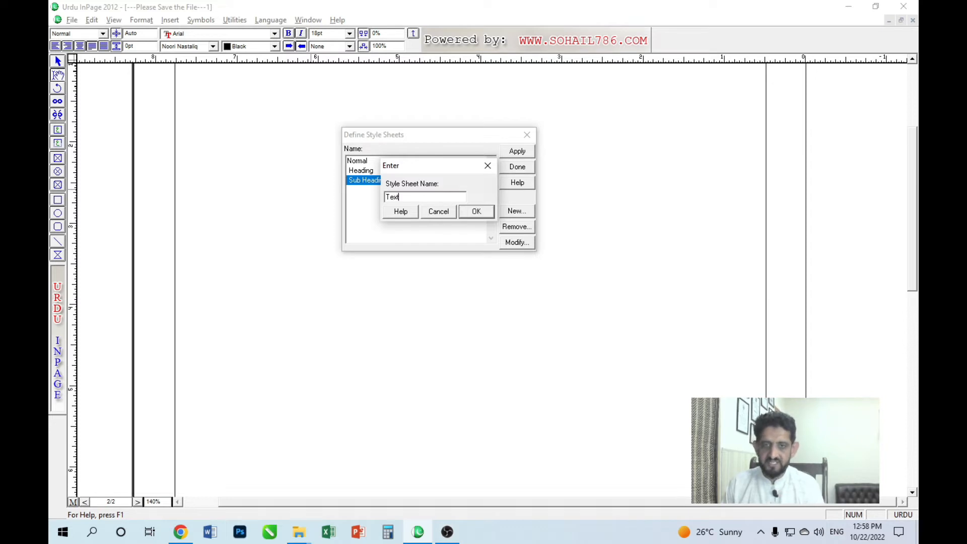
click(477, 211)
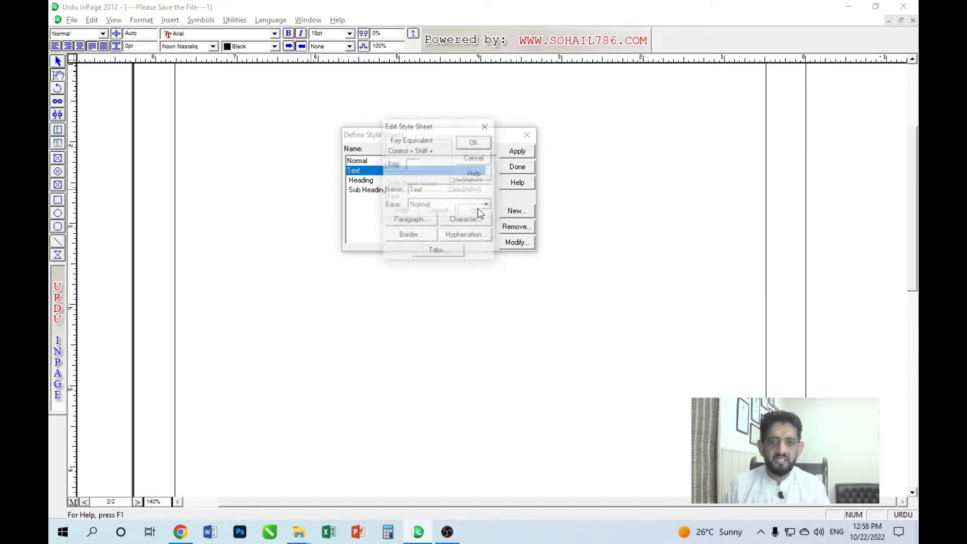
text(T)
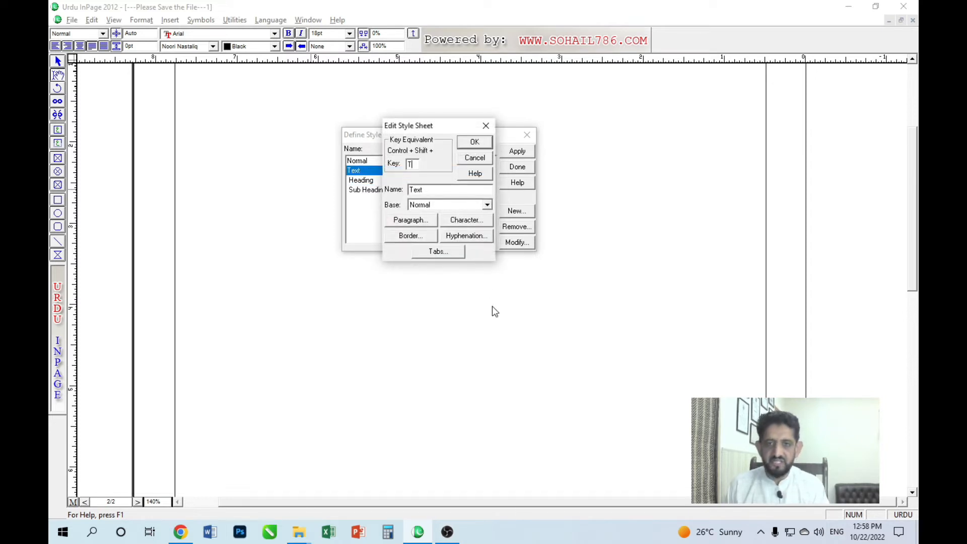
Give the Text style Justified alignment and a beginning indent of 0.2, and confirm the paragraph preferences.
click(410, 222)
click(447, 205)
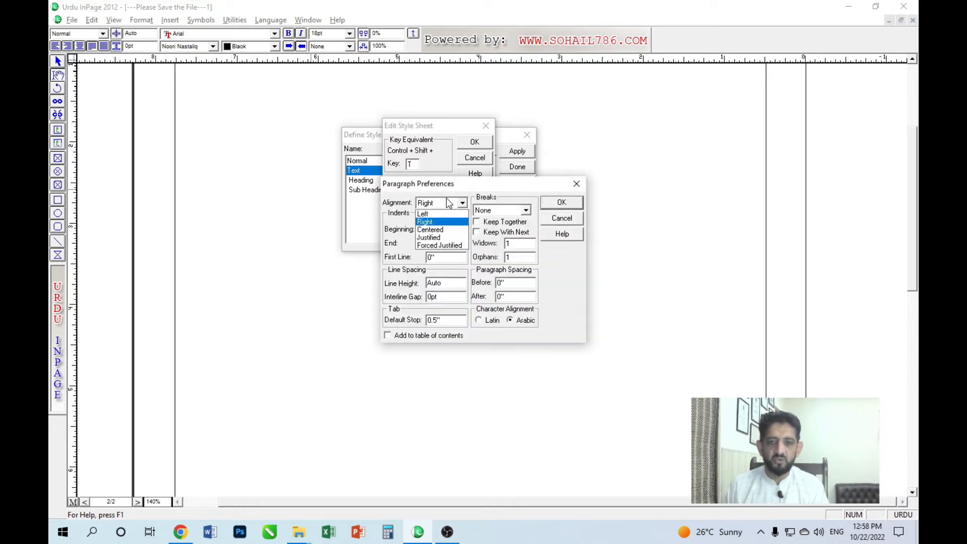
click(441, 235)
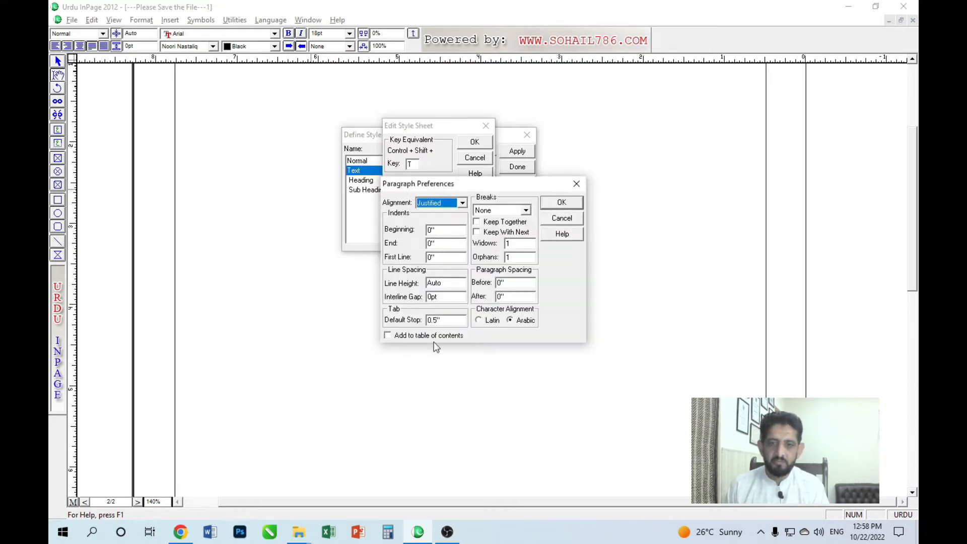
double_click(447, 234)
text(0.2)
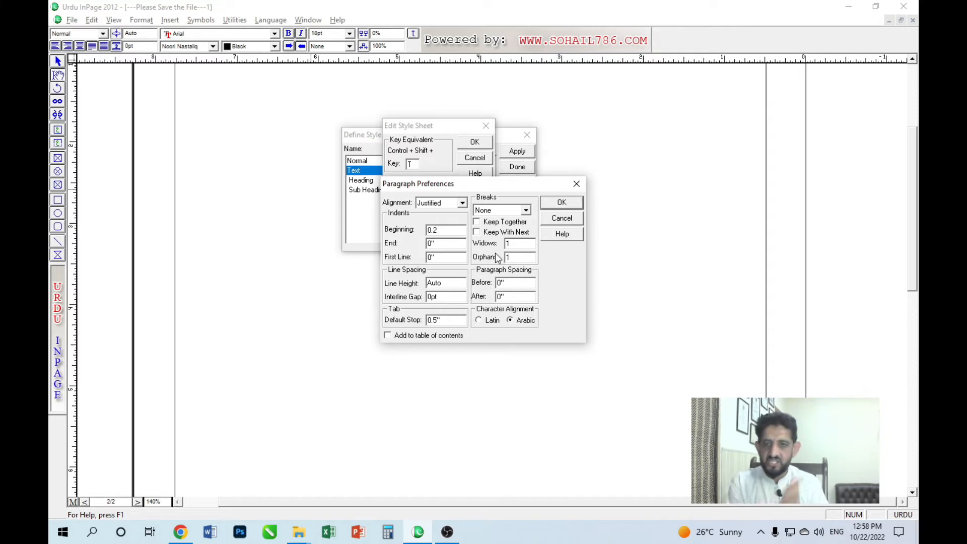
click(561, 203)
Set the Text style's character size to 16 with Noori Nastaliq as its Urdu font, save the style, and finish defining style sheets.
click(486, 221)
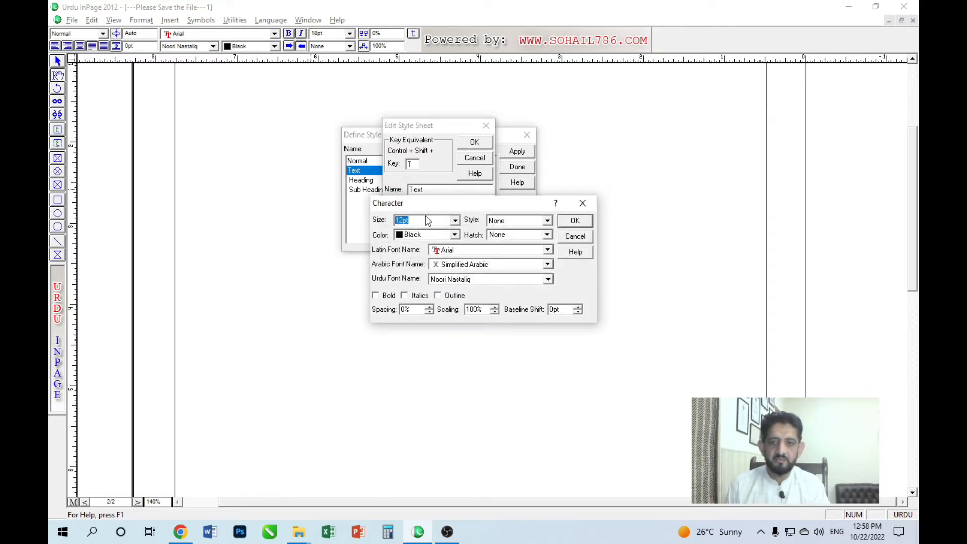
text(16)
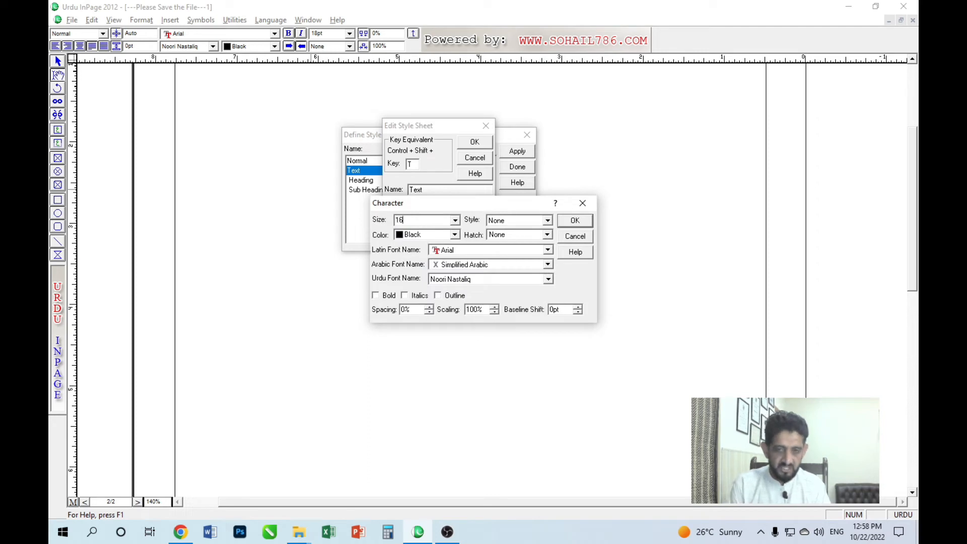
click(471, 283)
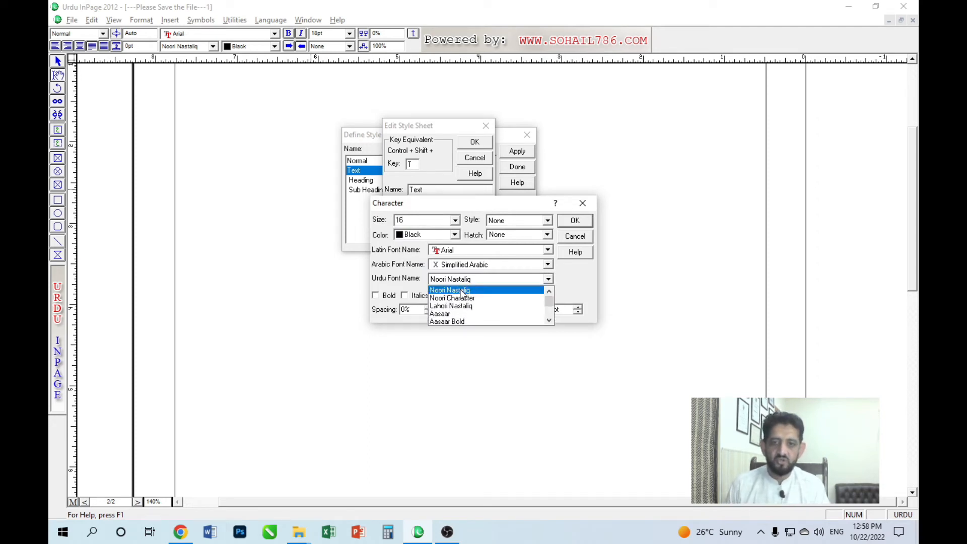
click(465, 285)
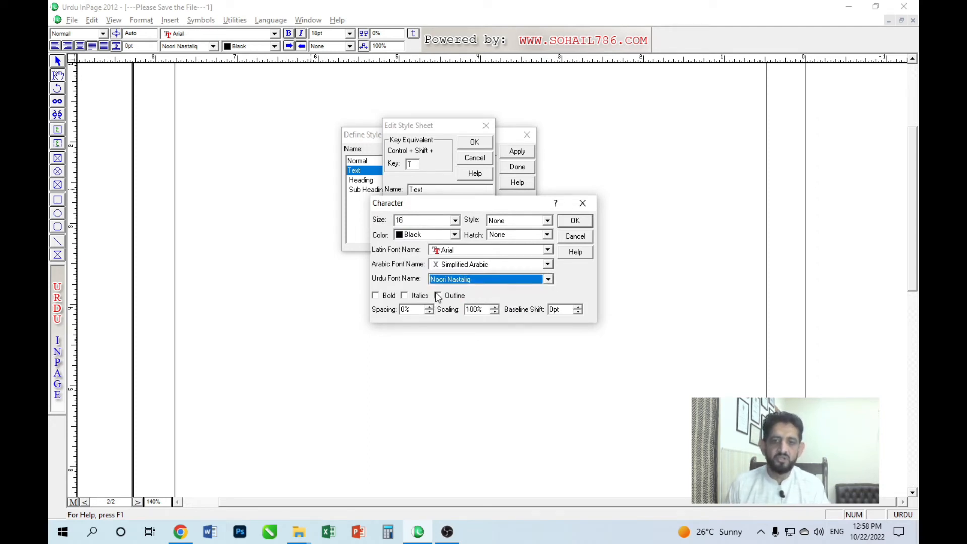
click(576, 221)
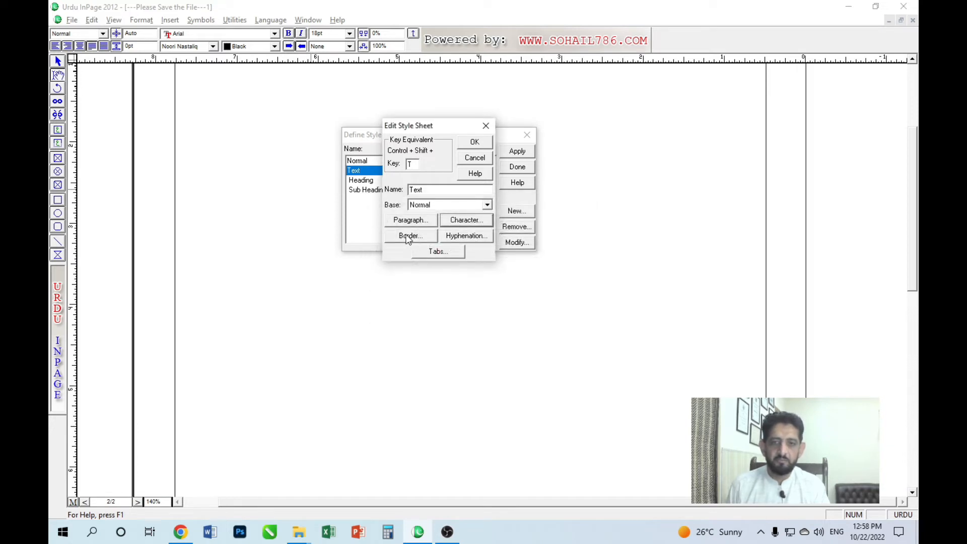
click(475, 143)
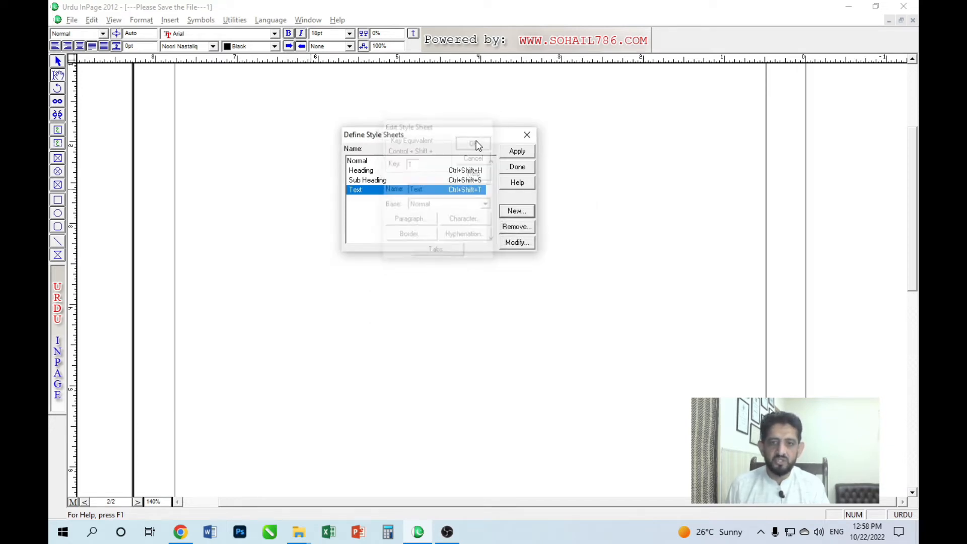
click(517, 168)
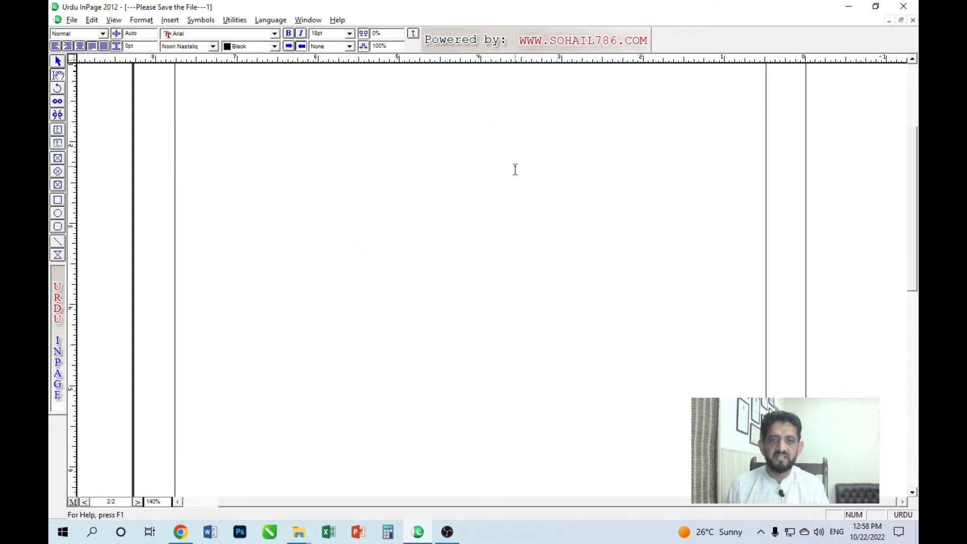
Review the available paragraph styles and apply Normal to the first line of the second page.
click(597, 148)
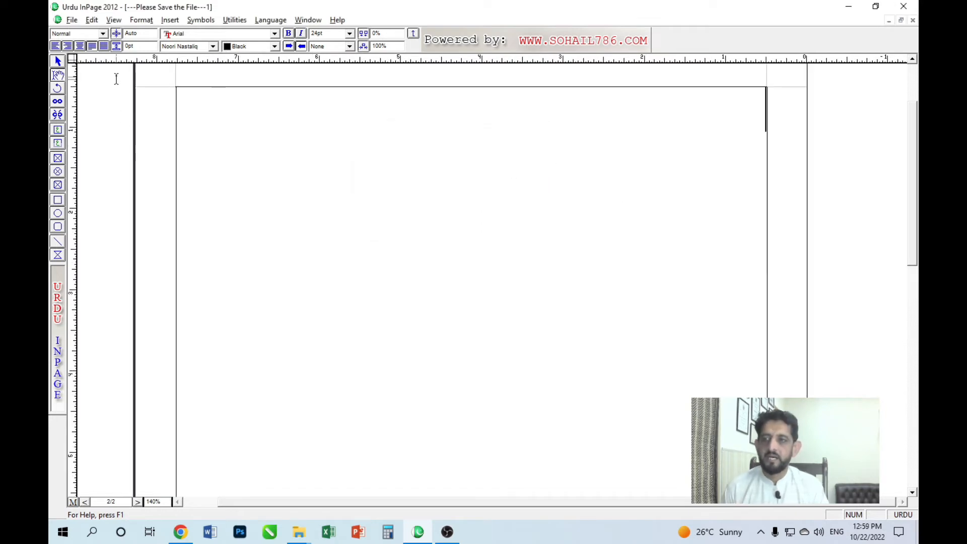
click(103, 34)
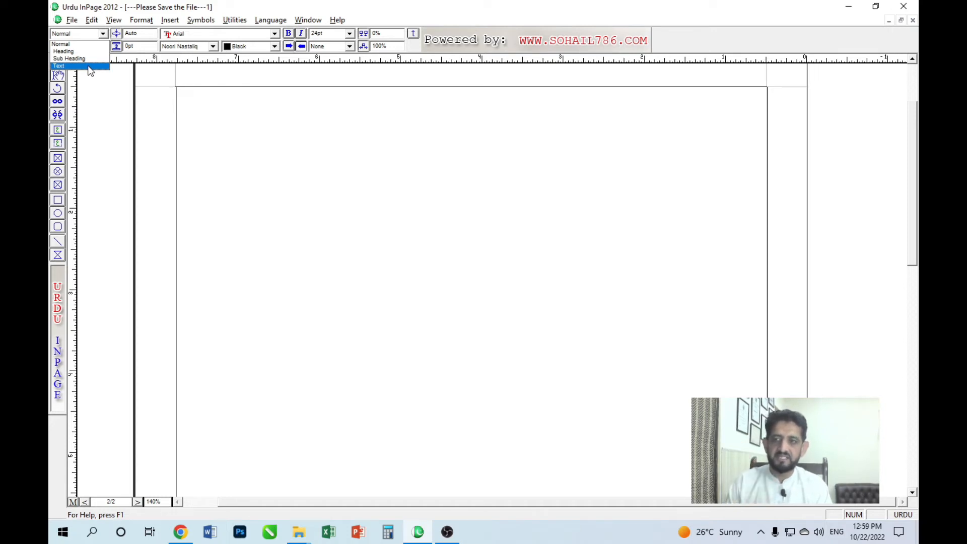
click(76, 35)
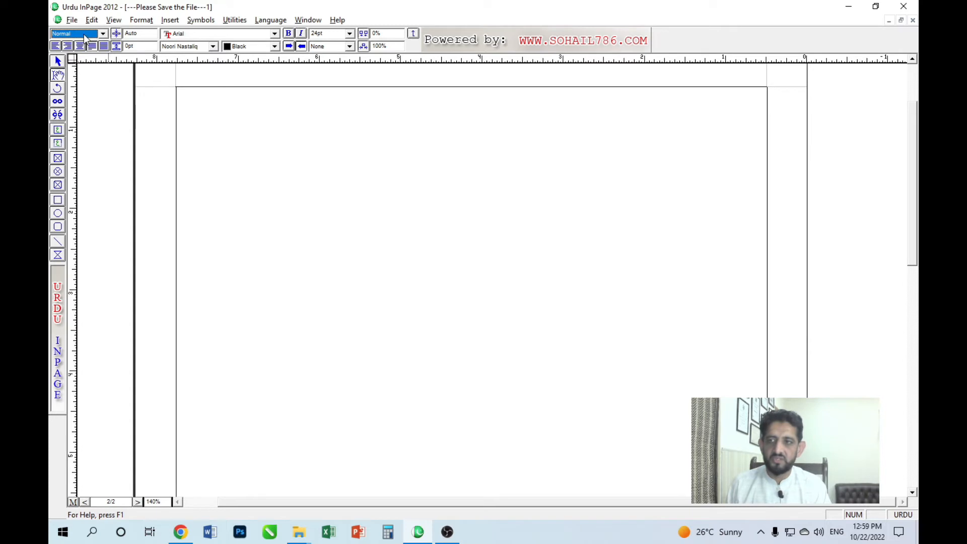
click(84, 35)
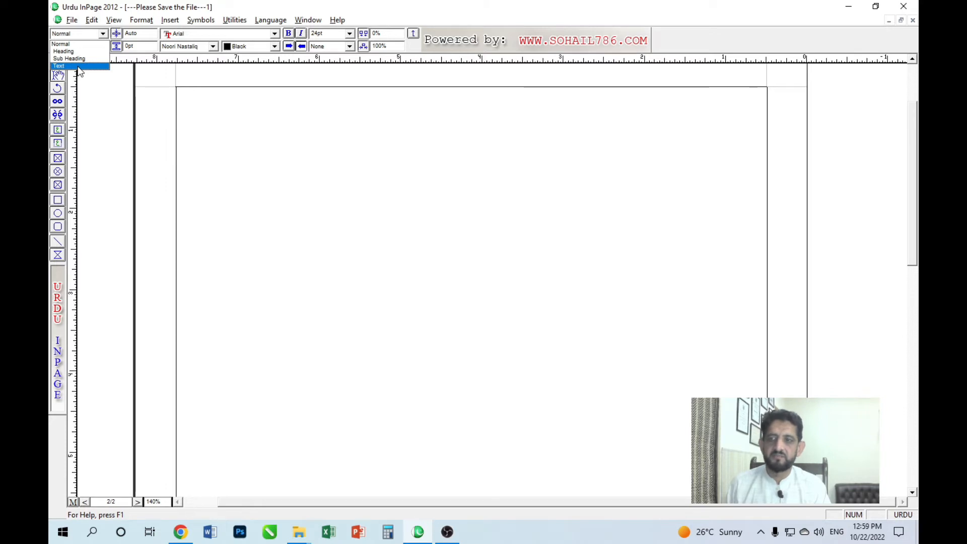
click(81, 44)
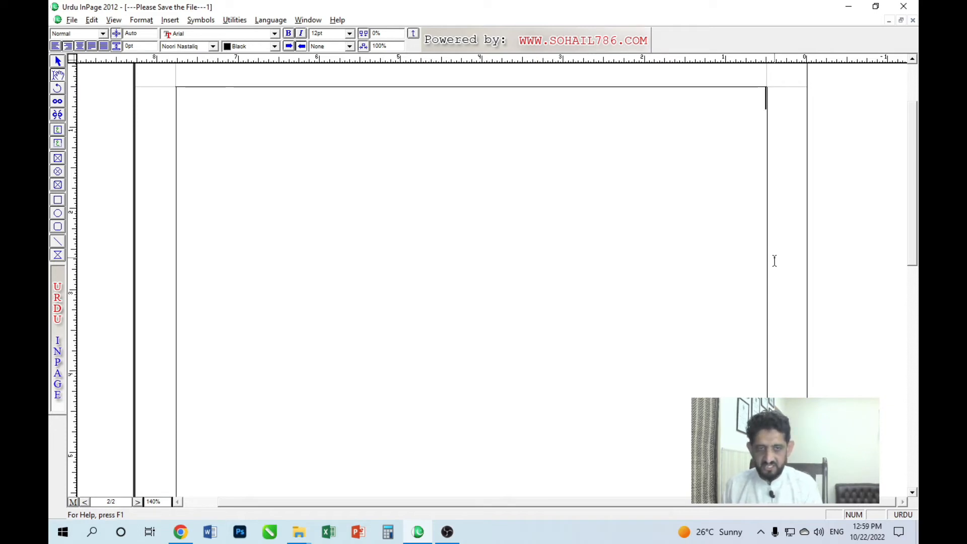
text(ک)
key(BackSpace)
key(BackSpace)
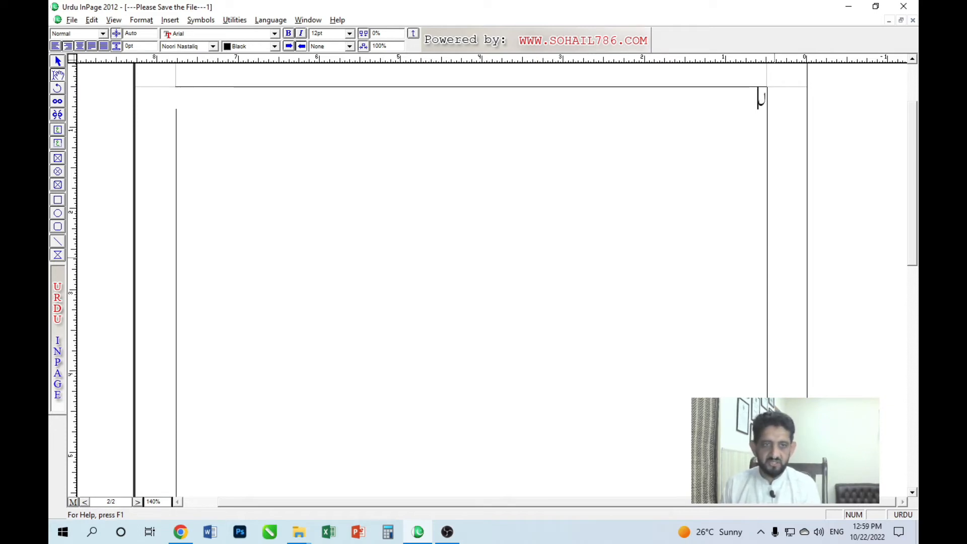
text(لال)
key(BackSpace)
key(BackSpace)
key(BackSpace)
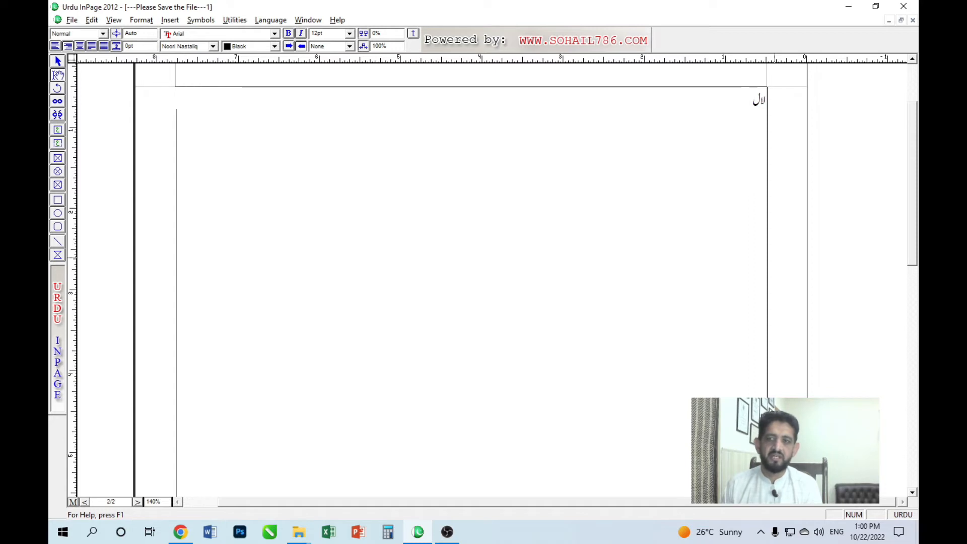
text(ل)
key(BackSpace)
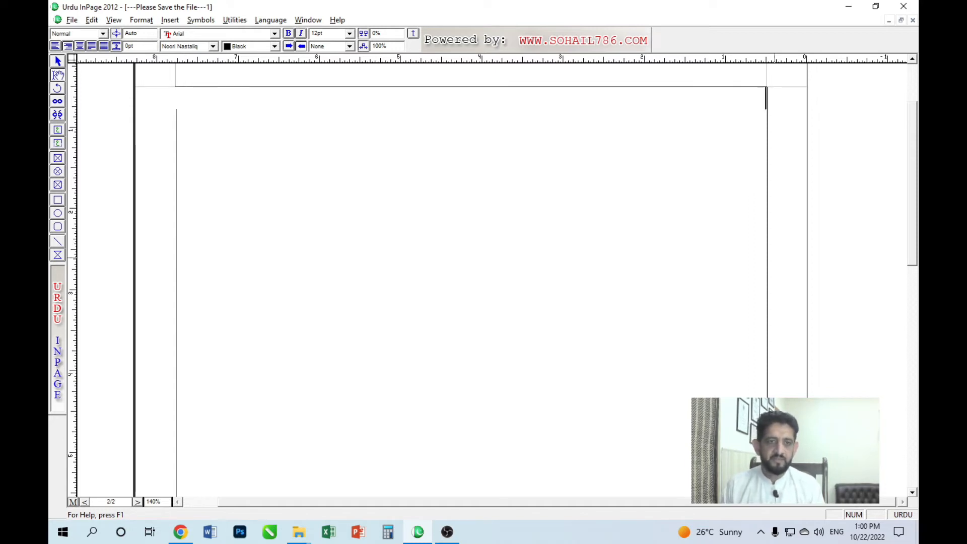
Delete the empty lines back to the first page, leaving the cursor on the blank line beneath the existing Urdu paragraph.
key(BackSpace)
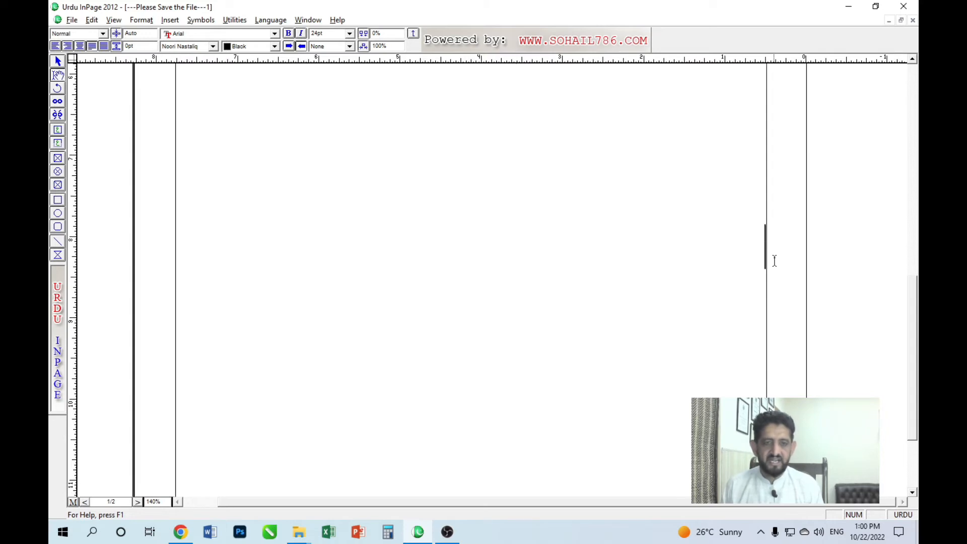
key(BackSpace)
key(Down)
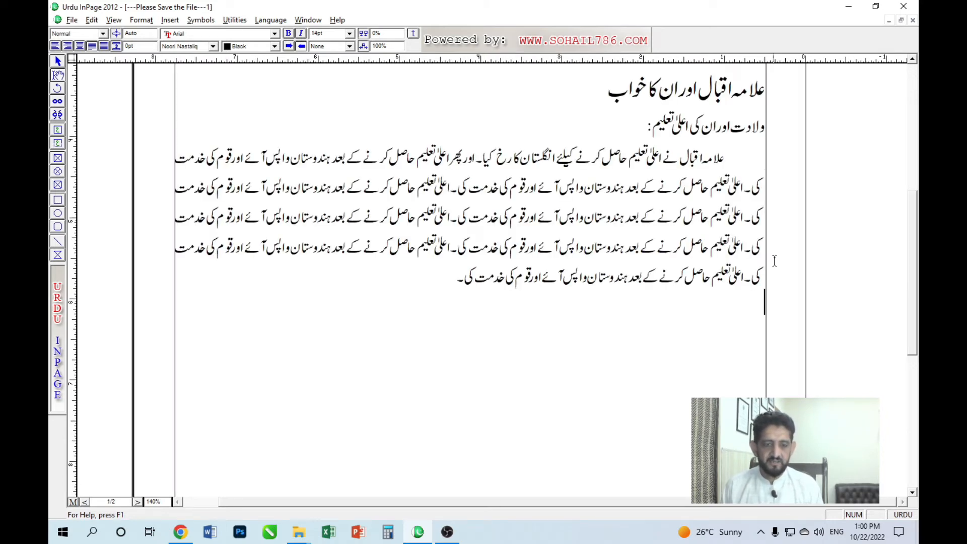
drag(653, 226, 689, 146)
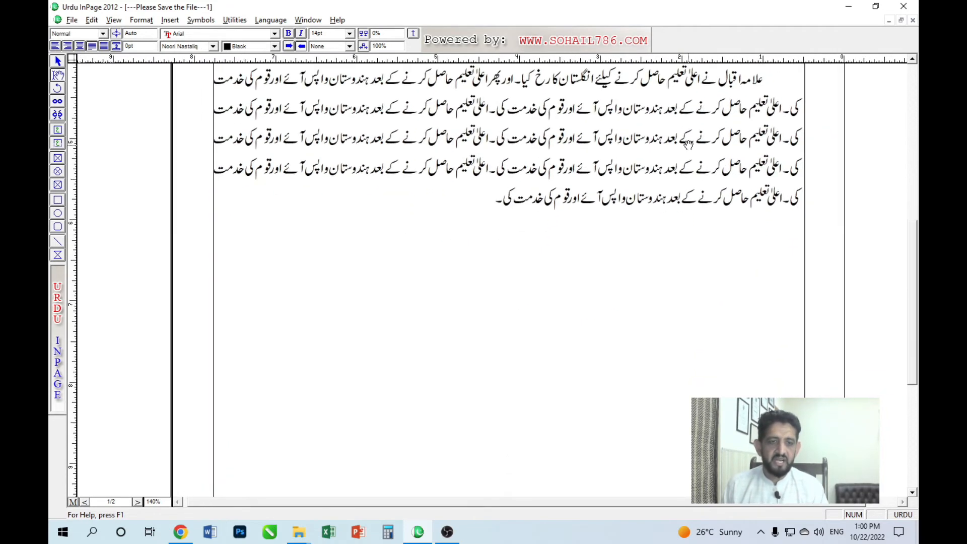
drag(722, 326, 708, 261)
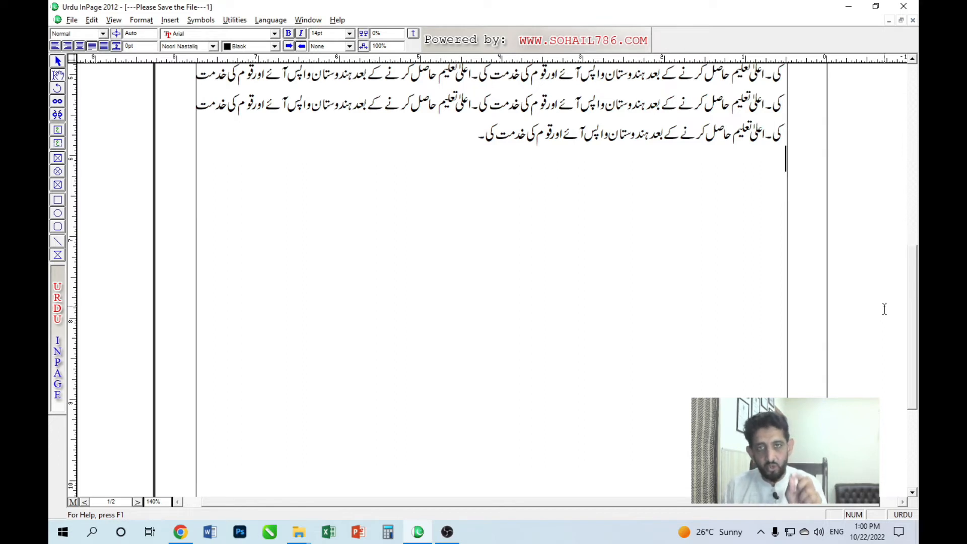
Apply the Heading style to the blank line and enter the heading "مولانا محمود حسنؒ کی جدوجہد", ending with a new line.
key(ctrl+1)
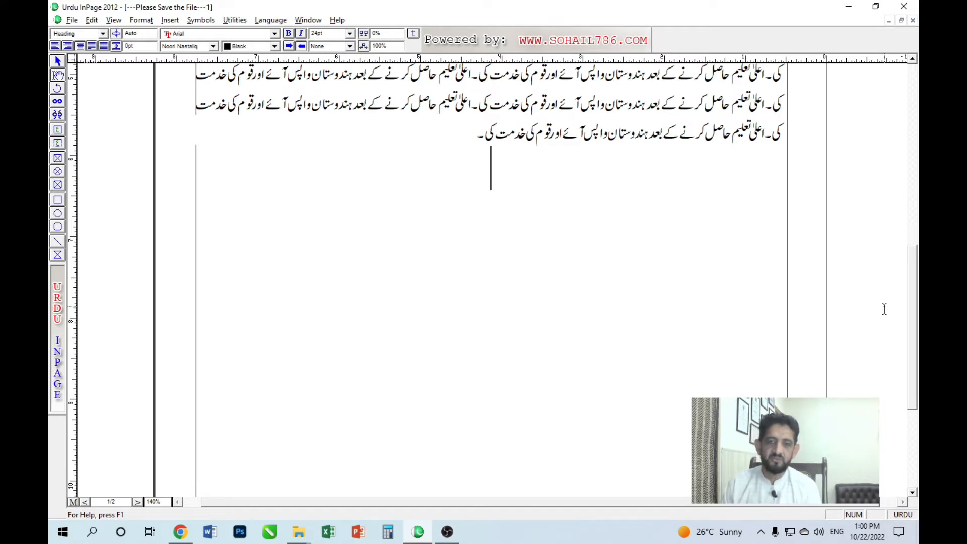
text(مولانا قا)
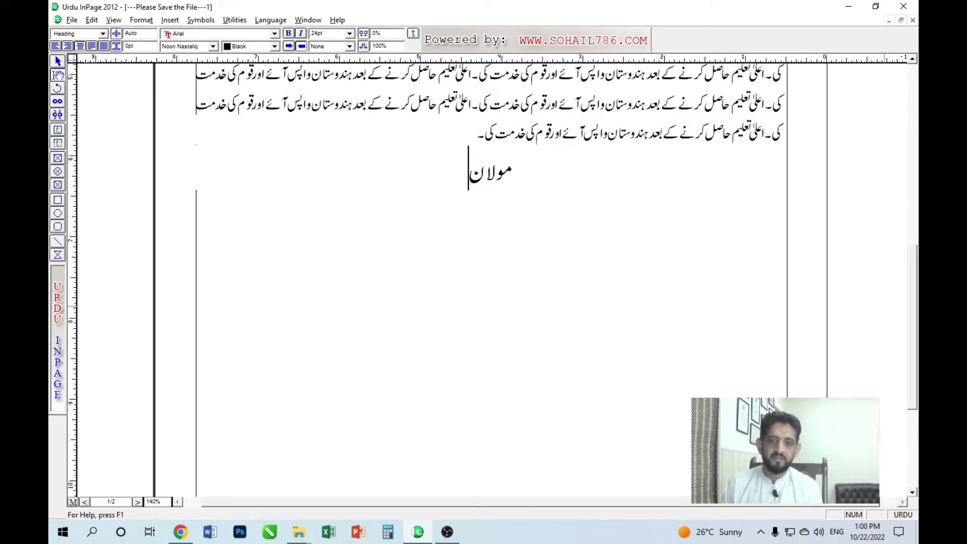
key(BackSpace)
key(BackSpace)
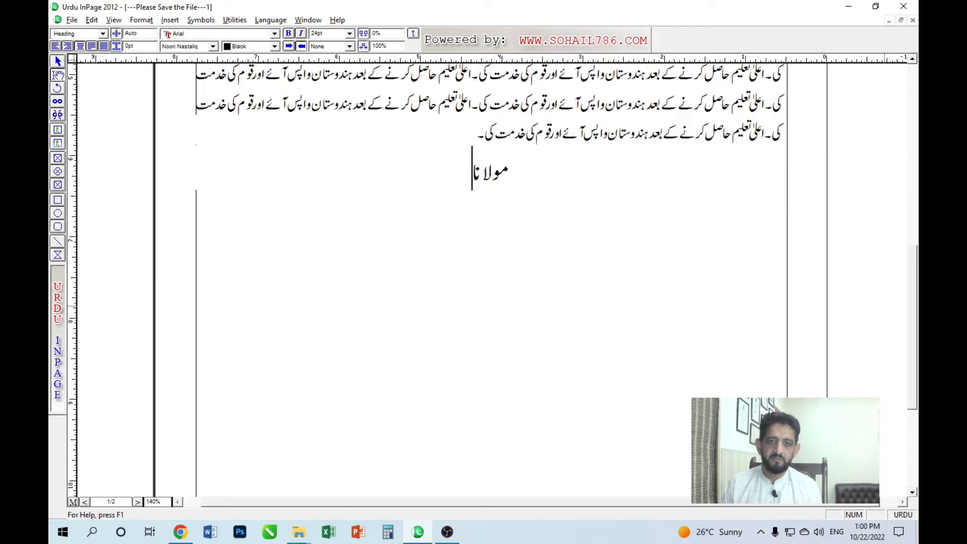
text(مح)
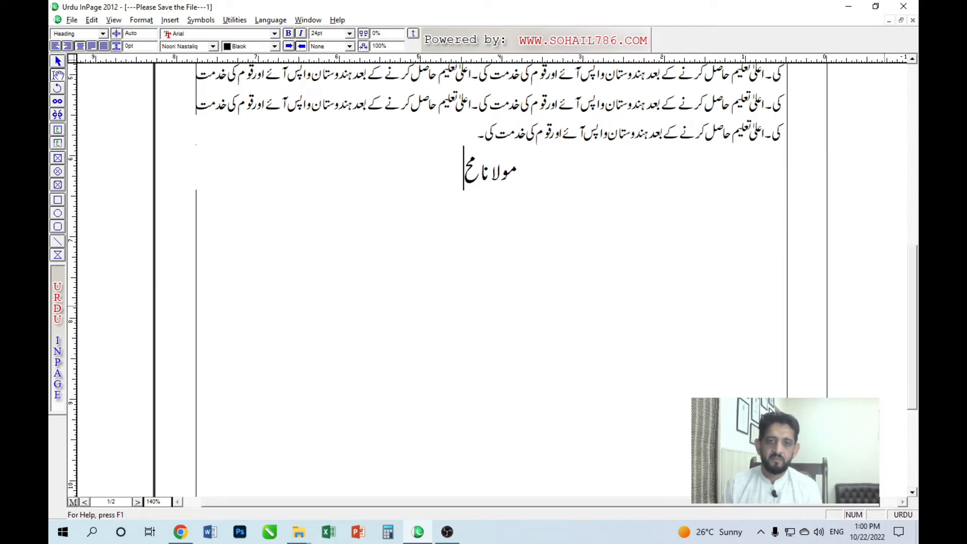
text(مود حسنؒ )
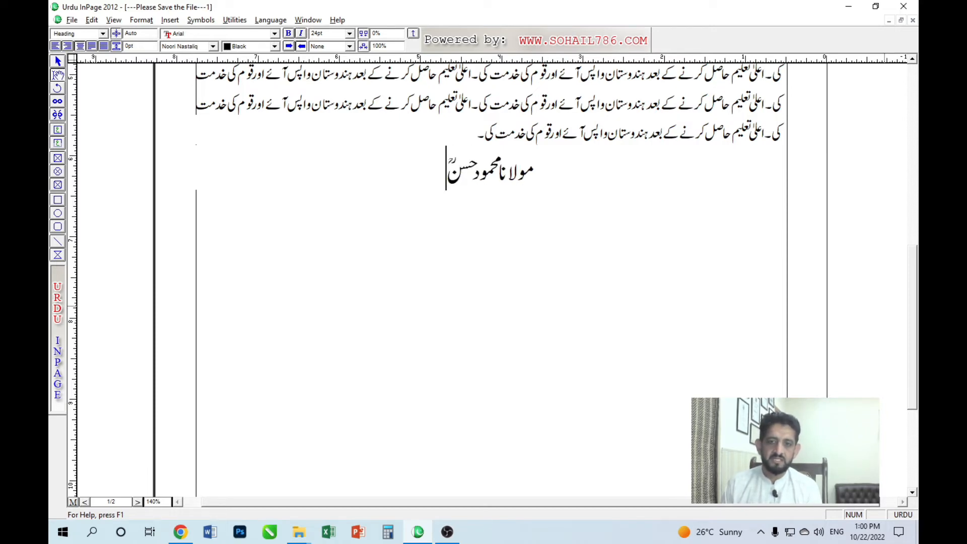
text(کی جدوجہد)
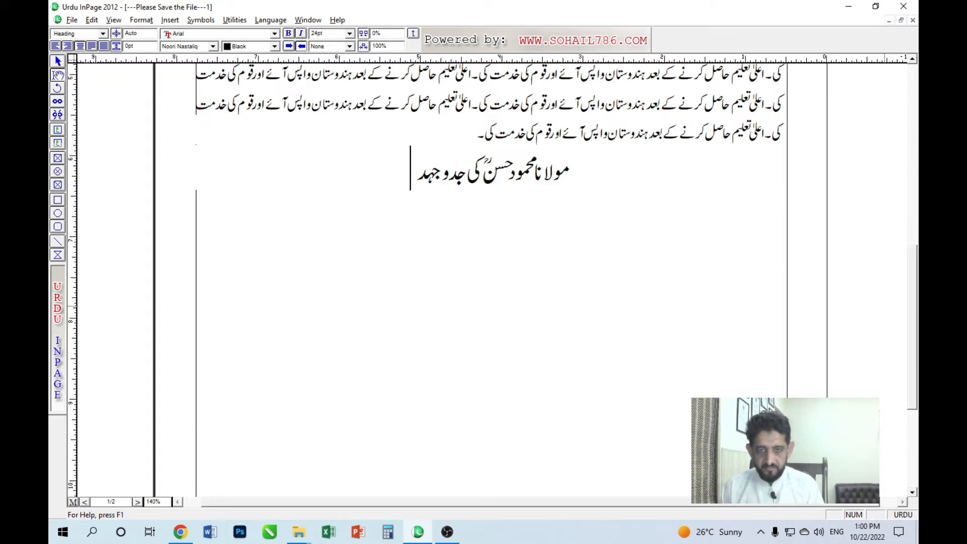
key(Return)
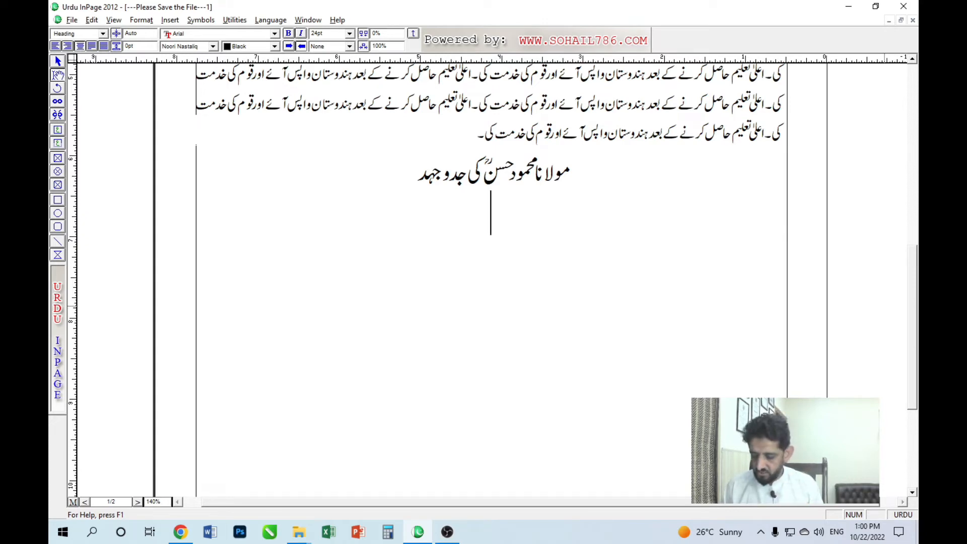
Apply the Sub Heading style and enter "ان کی تعلیم اور اعلیٰ خدمات:" beneath the heading, ending with a new line.
key(ctrl+2)
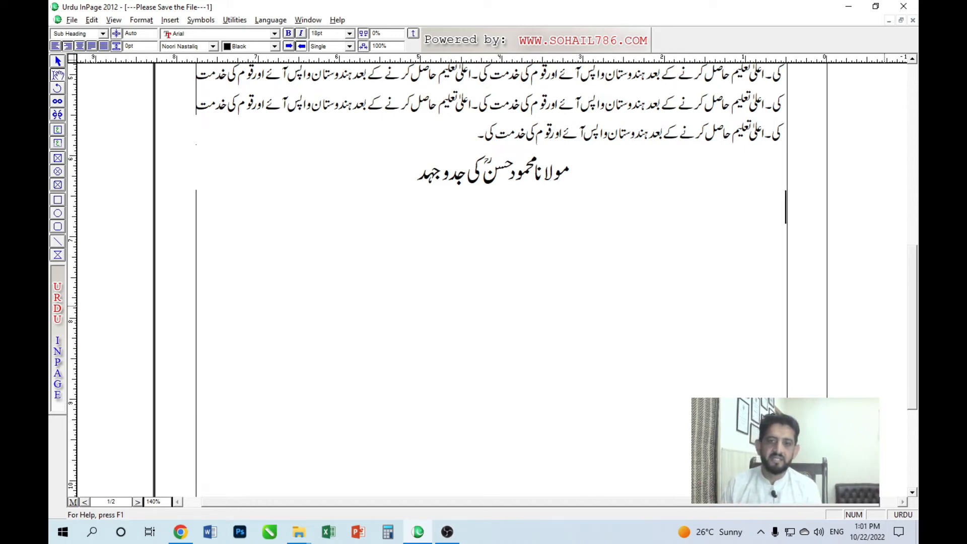
text(ان کی تعلیم اورت)
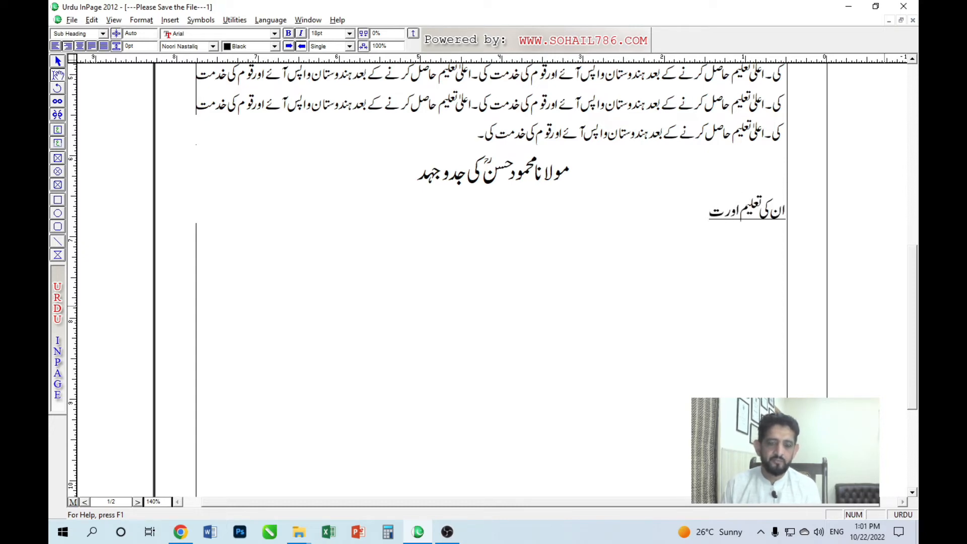
key(BackSpace)
text(اع)
key(Tab)
key(BackSpace)
text(لیٰ خدما)
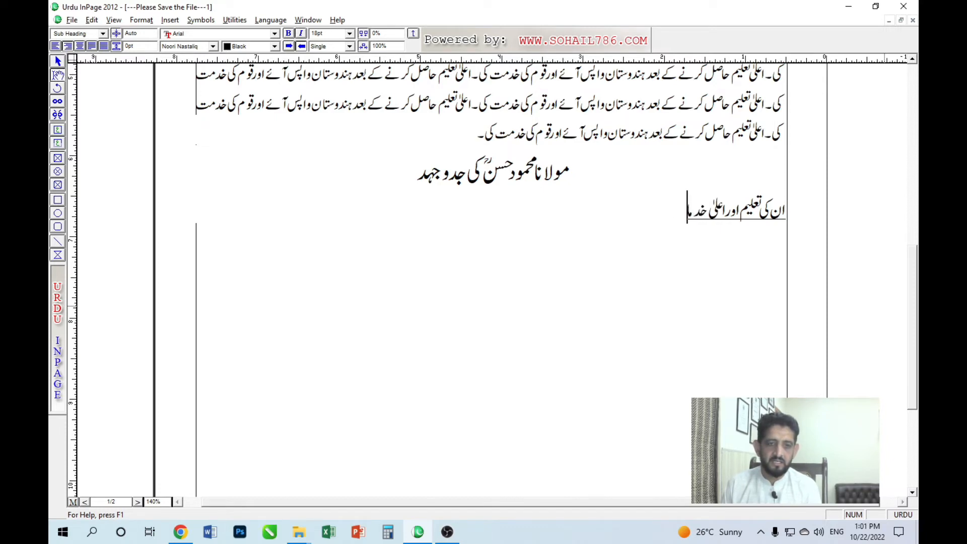
text(ت:)
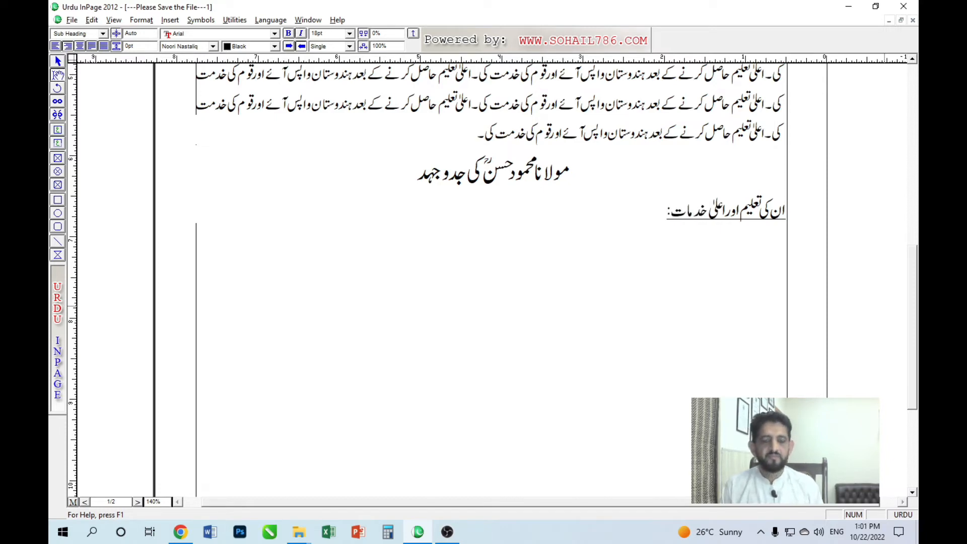
key(Return)
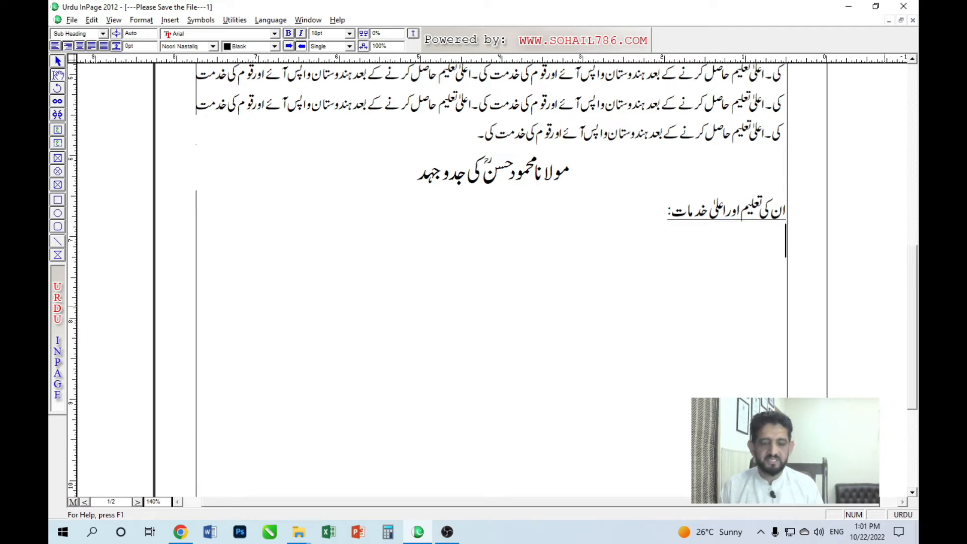
Apply the Text style and enter "شیخ الہند مولانا محمود حسنؒ برعظیم پاک و ہند کے ایک عظیم لیڈر تھے۔", ending with a new line.
text(ل)
key(BackSpace)
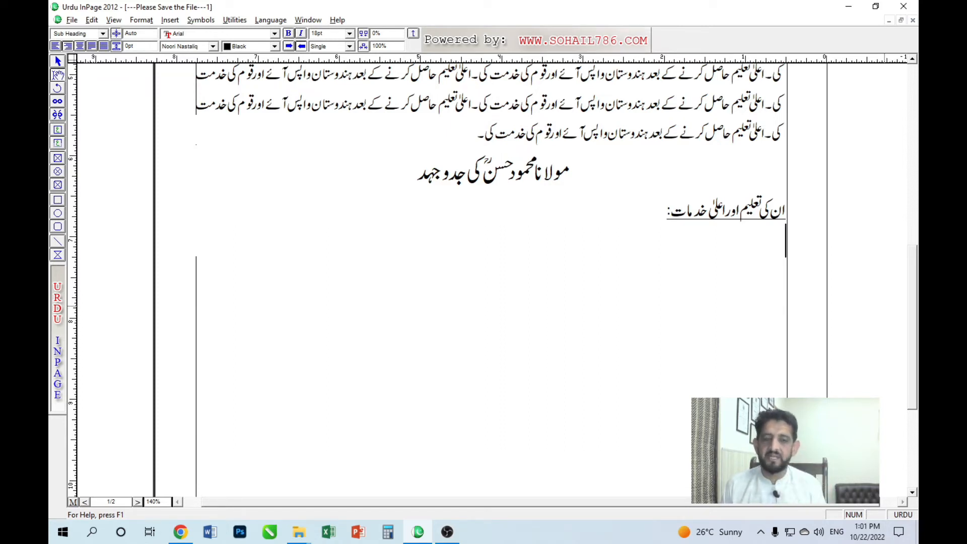
key(ctrl+3)
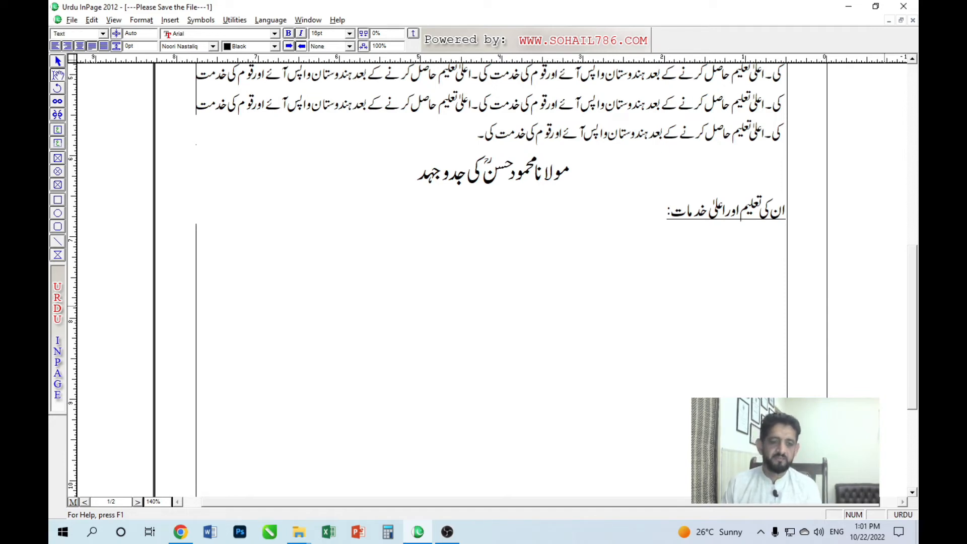
text(شیخ الہ)
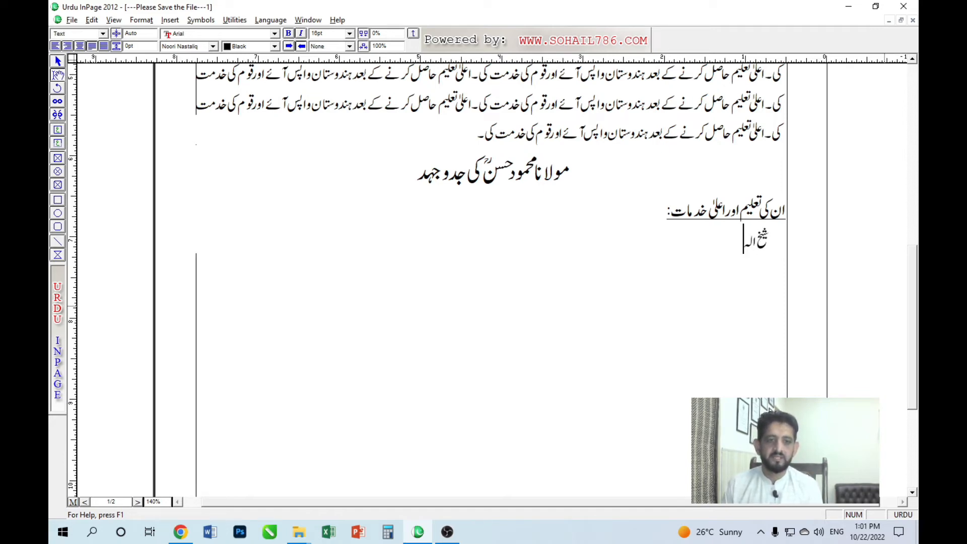
text(ند مولانا محم)
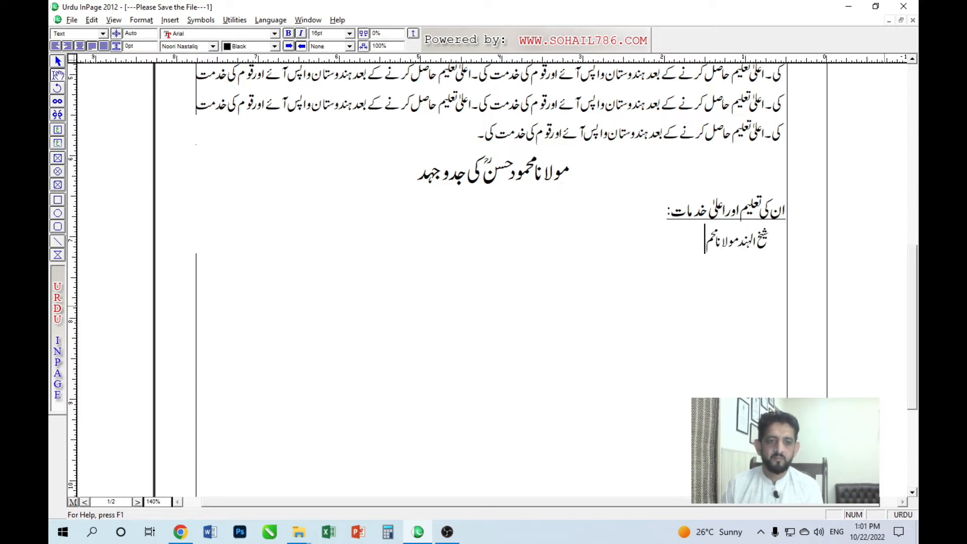
text(ود حسنؒ)
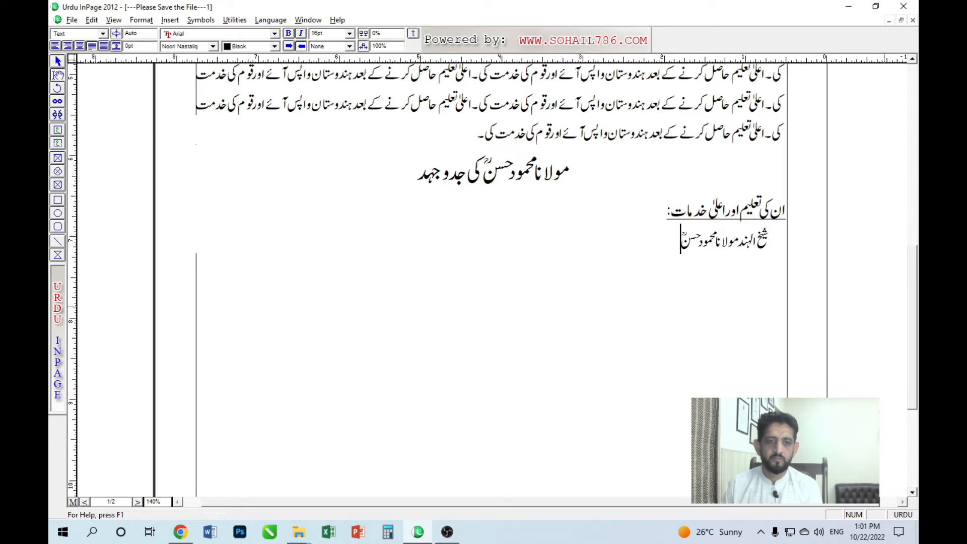
text( ہندوستان)
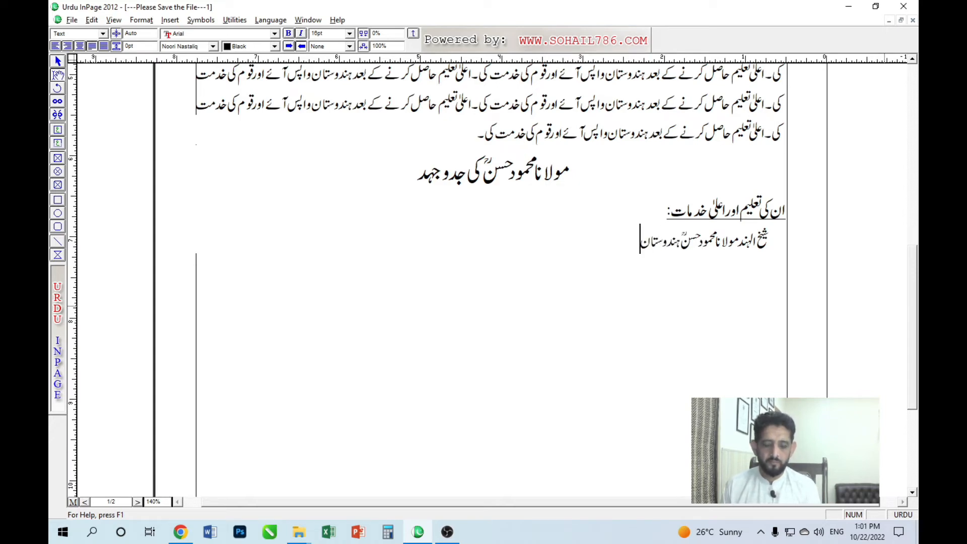
key(ctrl+shift+Right)
text(برعظیم پاک و ہند کے)
key(BackSpace)
text(ے ایک عظیم)
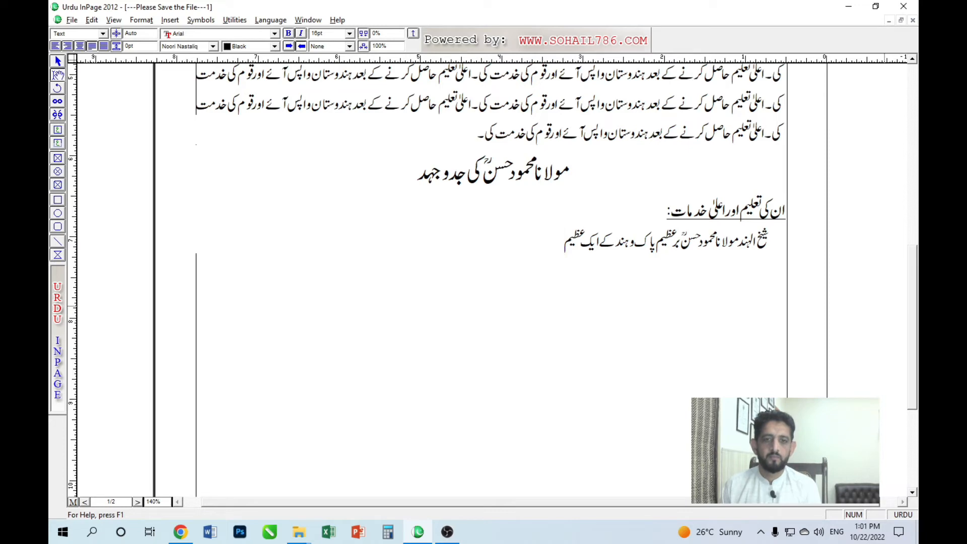
text( لیڈر تھے۔)
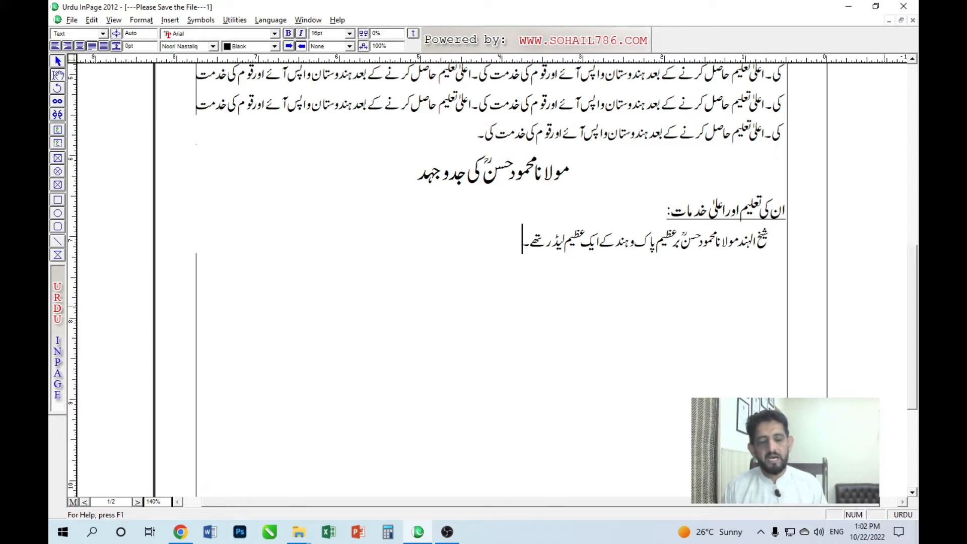
key(Return)
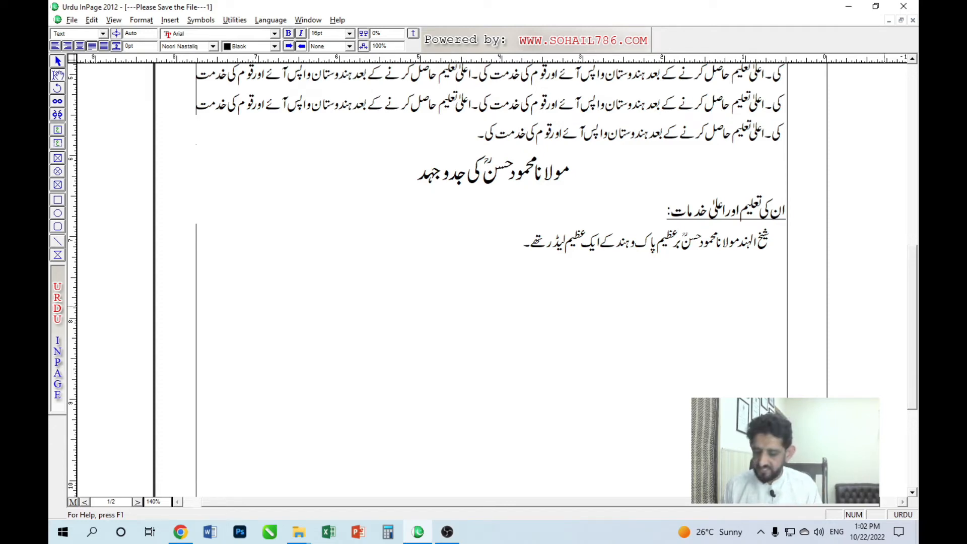
Apply the Heading style to the new line and enter the heading "مولانا عبیداللہ سندھیؒ", ending with a new line.
key(ctrl+1)
text(مولانا عبدی)
key(BackSpace)
key(BackSpace)
text(یداللہ)
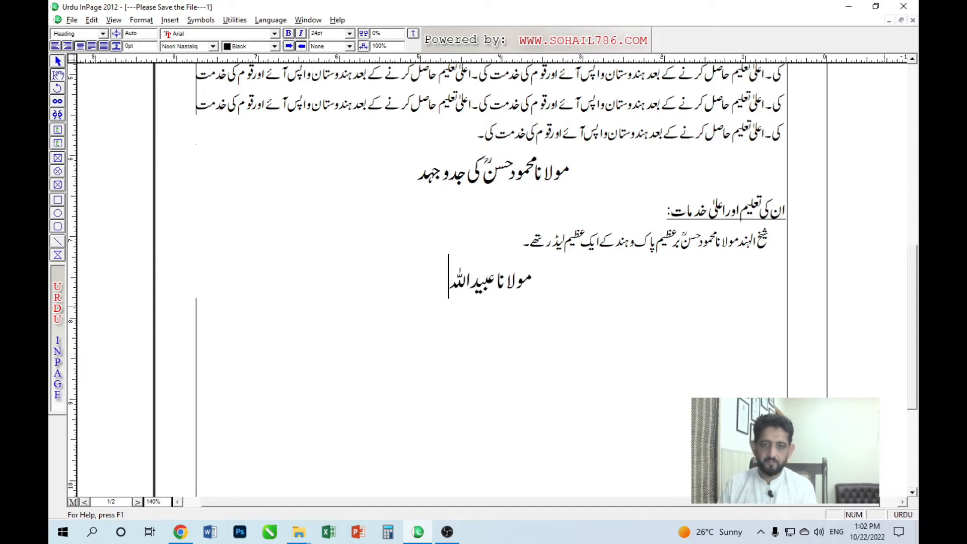
text( سندھیؒ)
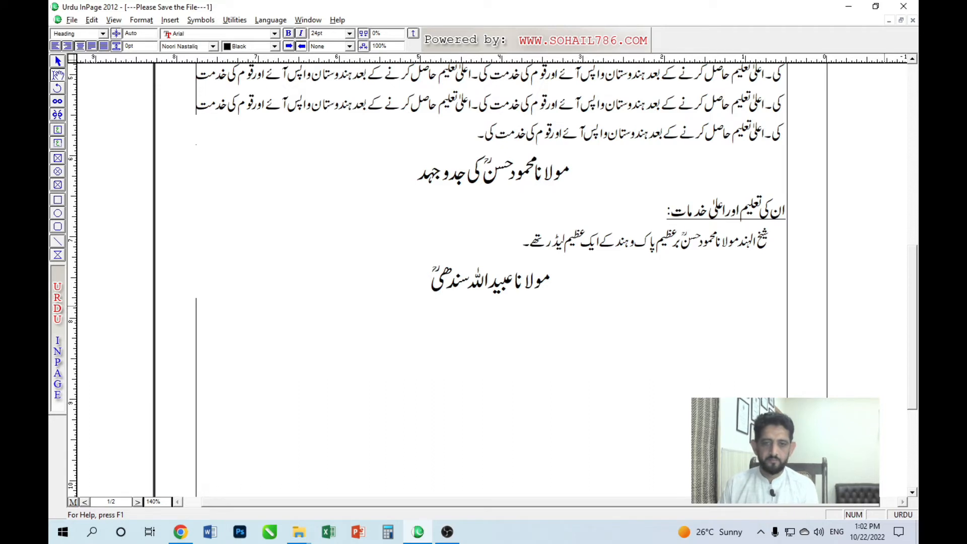
key(Return)
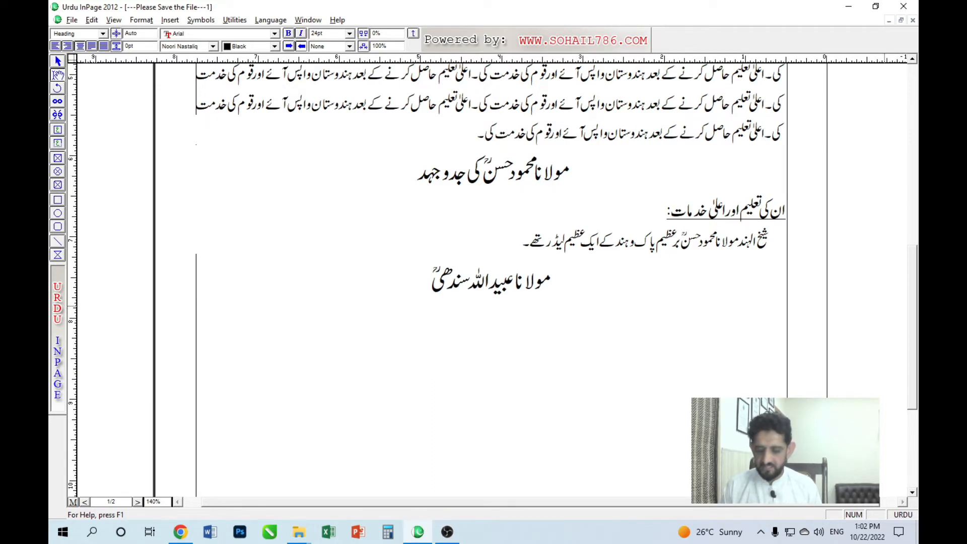
Apply the Sub Heading style and enter "ان کی ولادت اور سیاسی جدوجہد:" beneath the second new heading, ending with a new line.
key(F3)
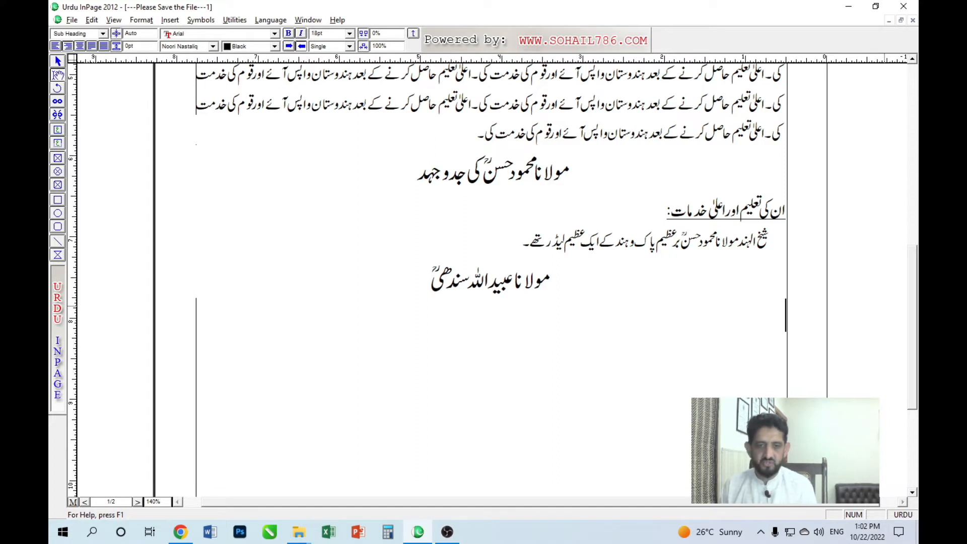
text(ان کی علا)
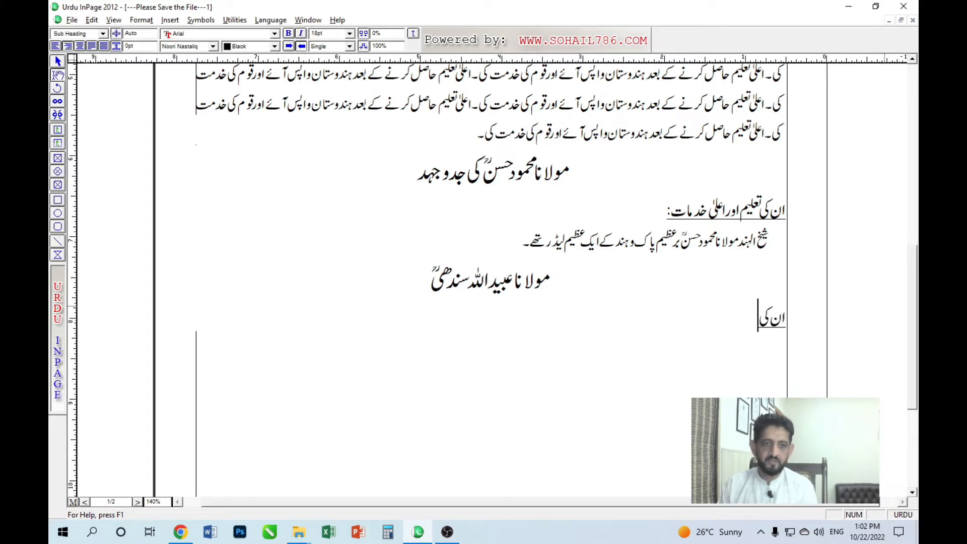
key(BackSpace)
key(BackSpace)
key(BackSpace)
text(ولادت)
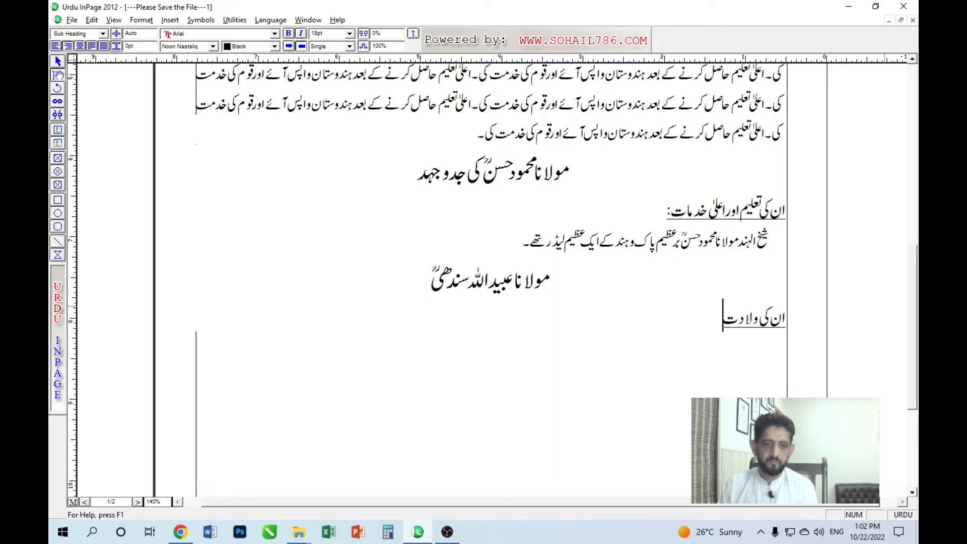
text( اور سی)
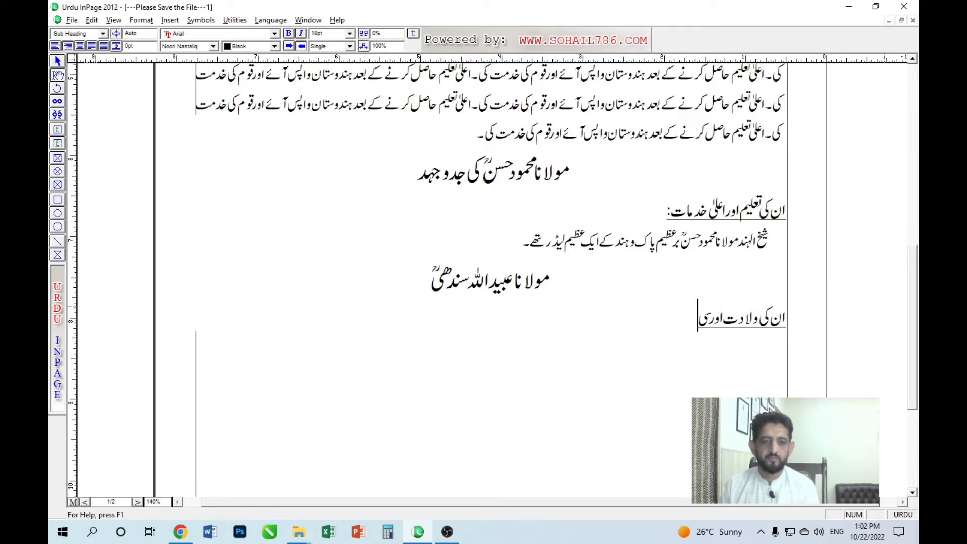
text(اسی جدوجہد)
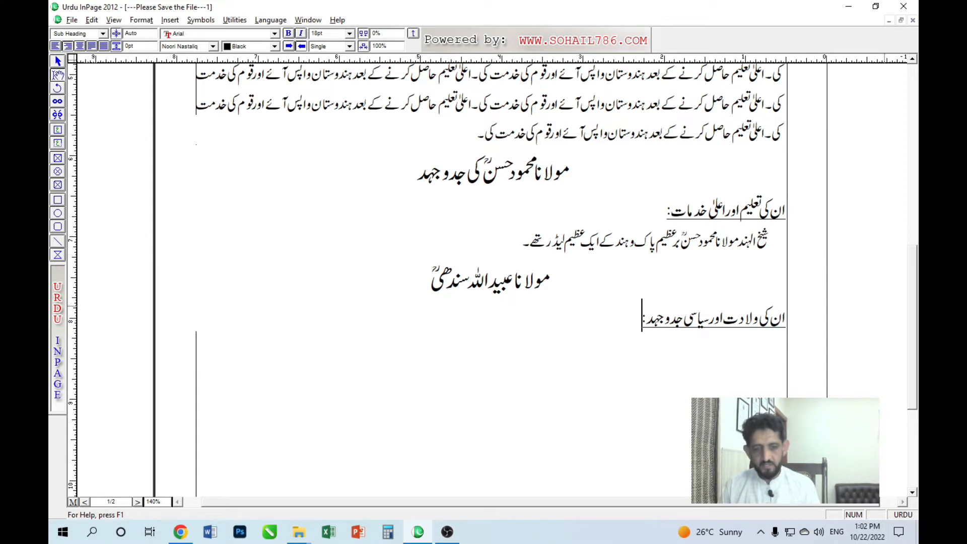
text(:)
key(Return)
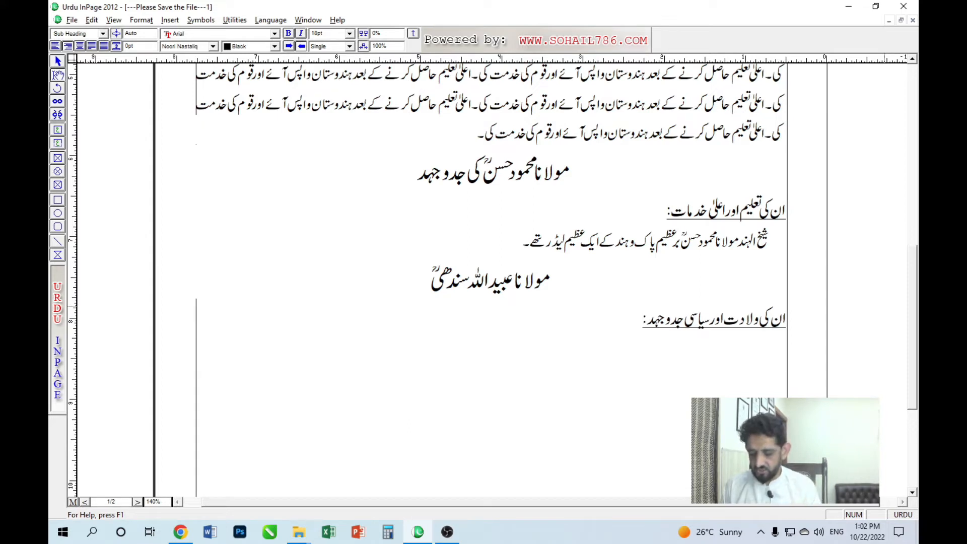
Apply the Text style and enter "ان کی ولادت سیالکوٹ میں ہوتی ہے اور پھر وہ تعلیم کی تلاش میں دارالعلوم دیوبند تشریف لے جاتے ہیں۔".
key(ctrl+3)
text(ان کی ولادت سیال)
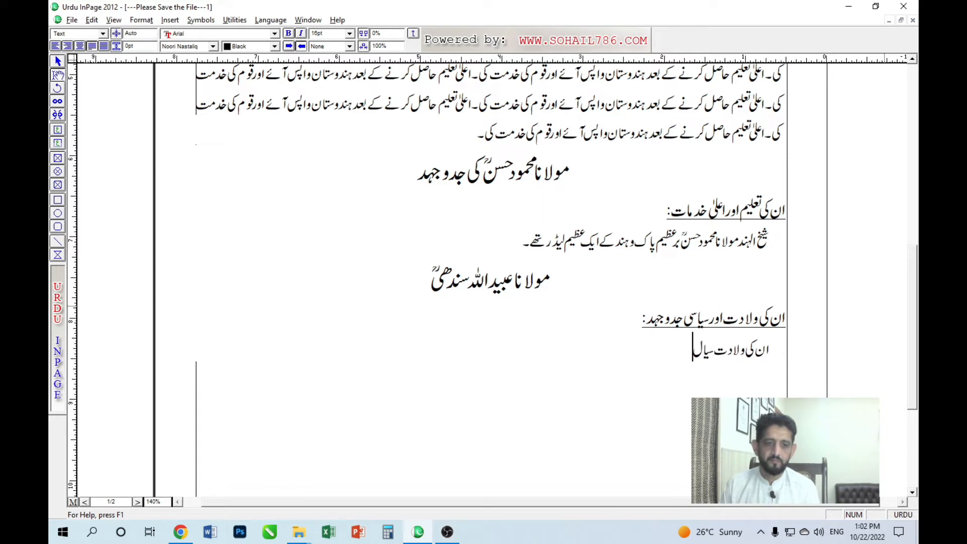
text(کوٹ میں ہوت)
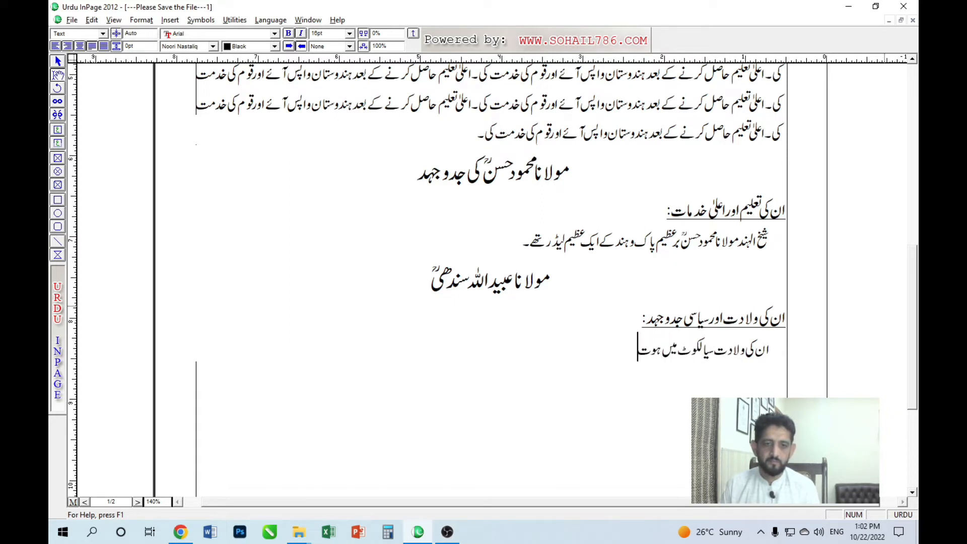
text(ی ہے اور پھر وہ)
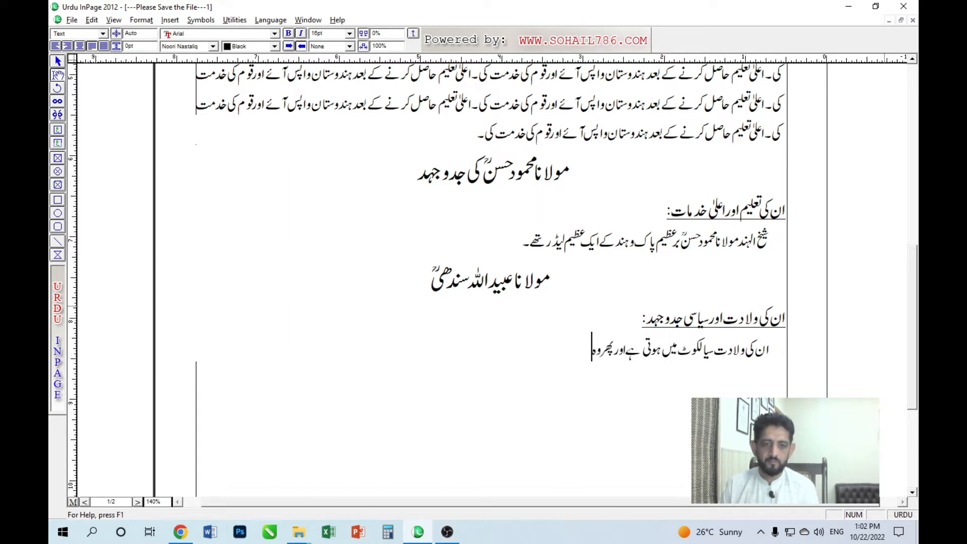
text( تعلیم کی تلاش میں)
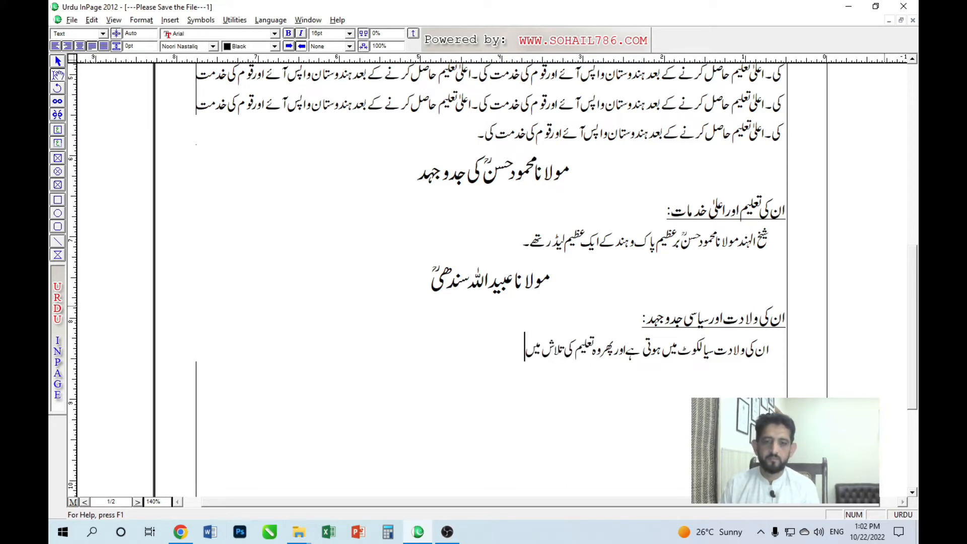
text( دارالع)
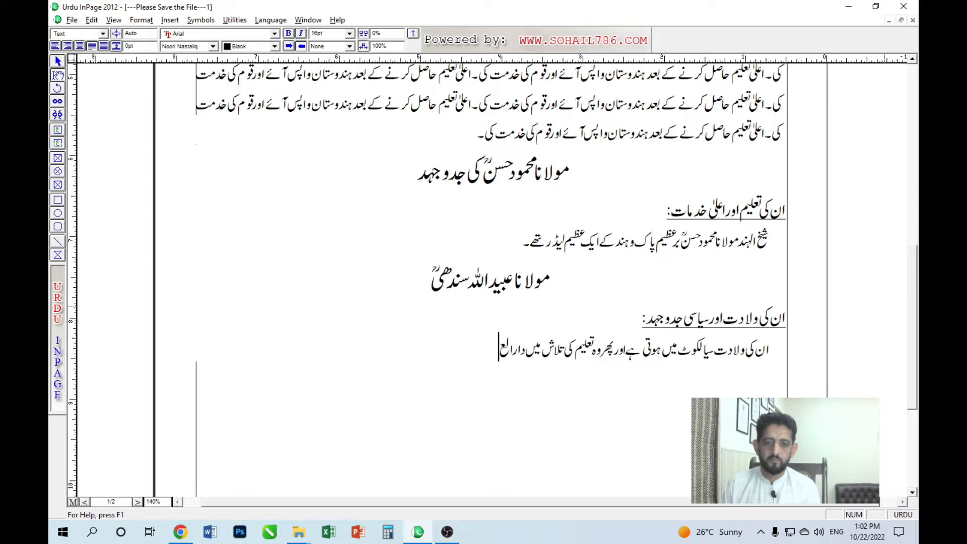
text(لوم دیوبند تشریف لاے جاتے ہیں۔)
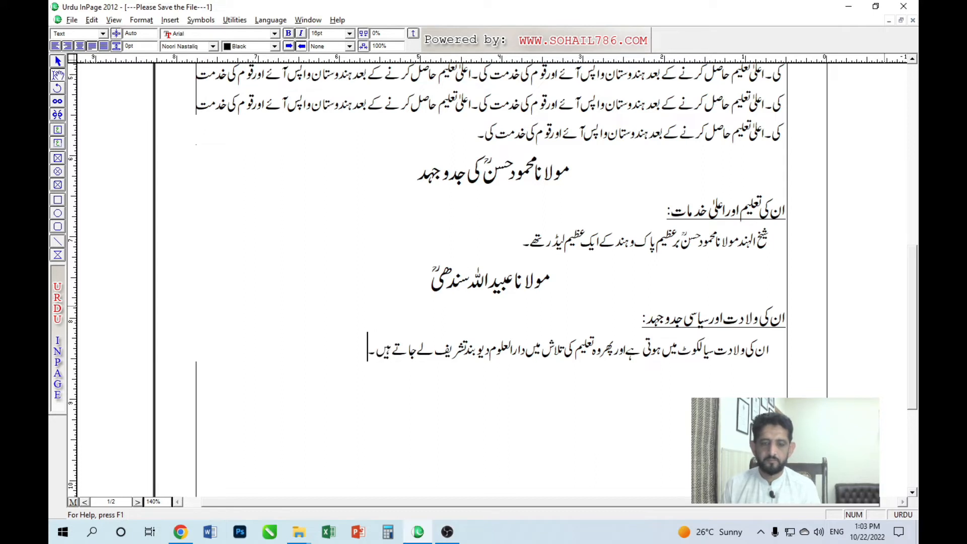
key(Up)
key(Up)
key(Down)
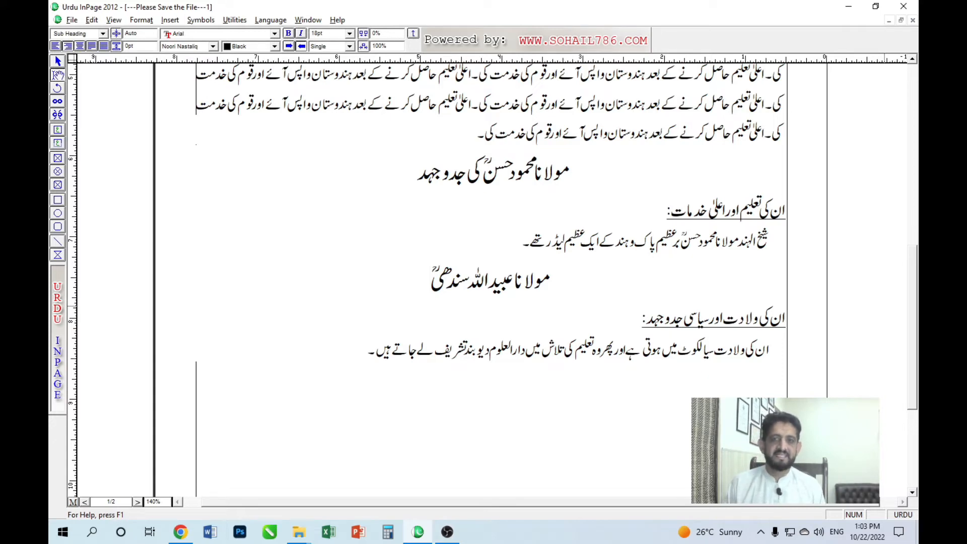
key(Down)
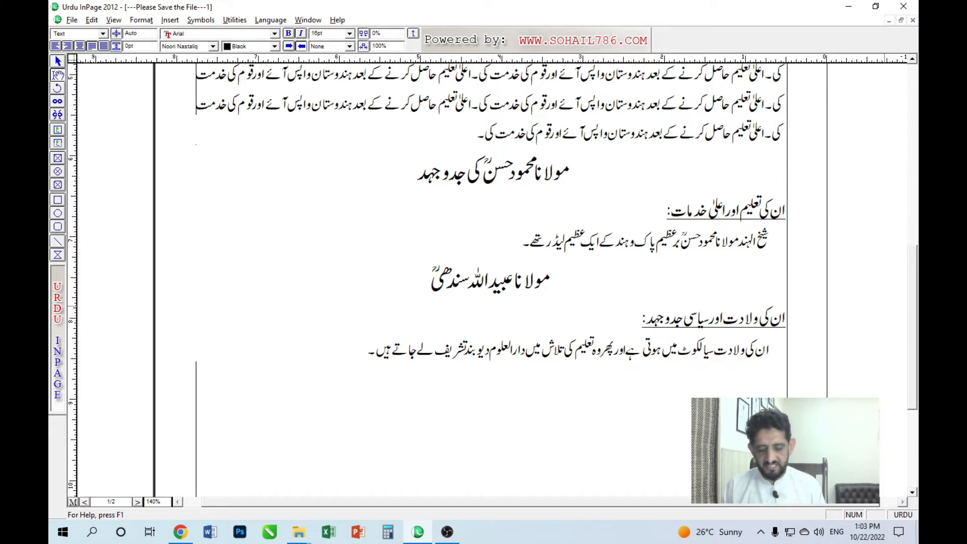
Format the document's first section with the Heading style on its title, Sub Heading on "اغراض و مقاصد:" and Text on its paragraph.
key(ctrl+Home)
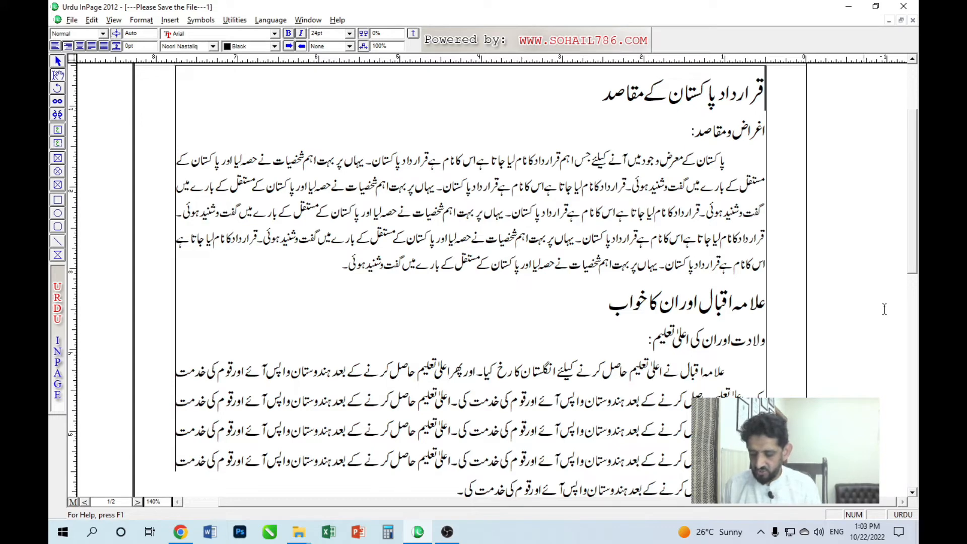
key(ctrl+shift+c)
key(Down)
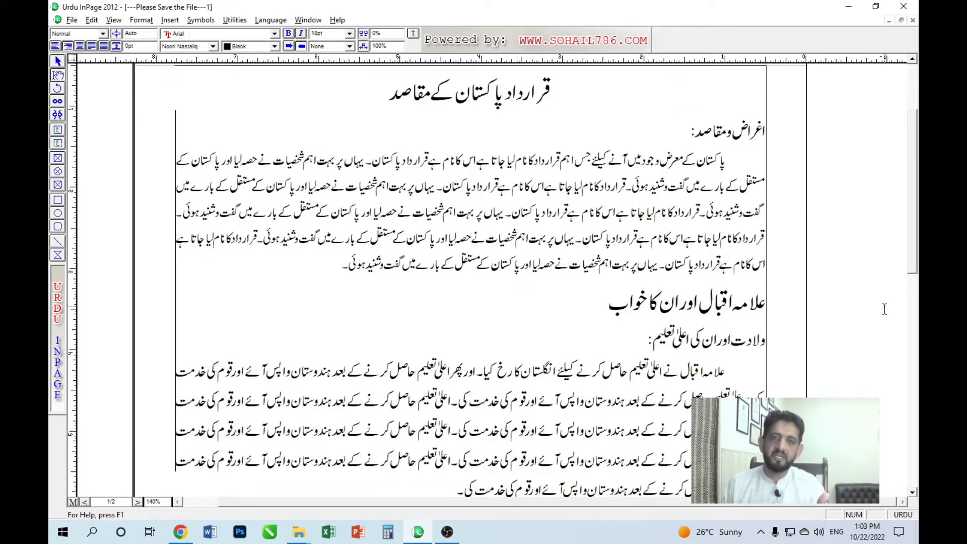
key(ctrl+2)
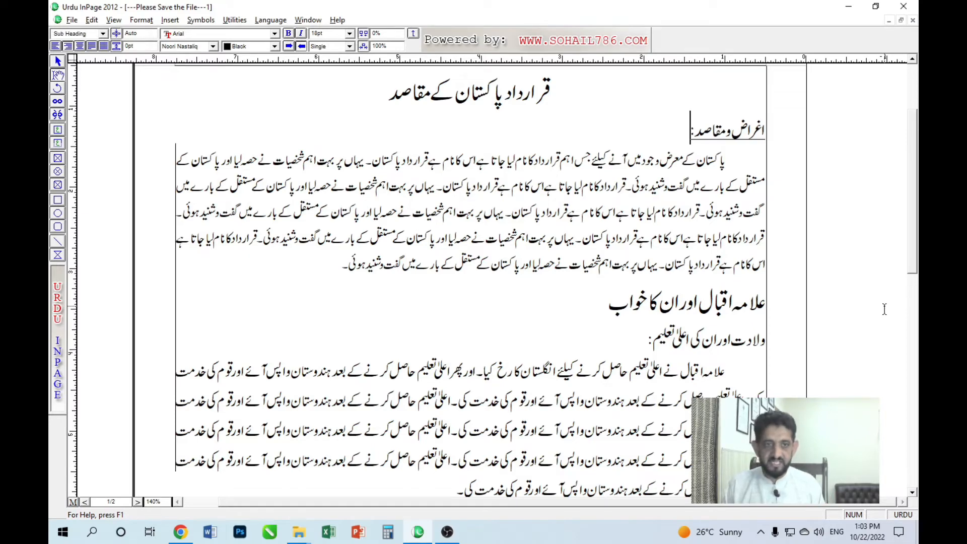
key(Down)
key(ctrl+3)
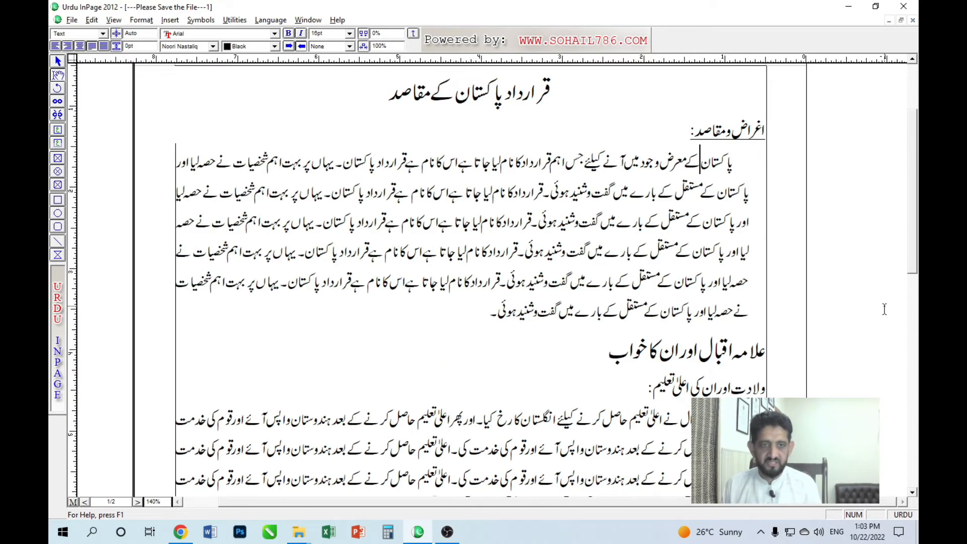
Format the "علامہ اقبال اور ان کا خواب" section with the Heading, Sub Heading and Text styles on its title, subtitle and paragraph.
key(Down)
key(Down)
key(Down)
key(Down)
key(Down)
key(Down)
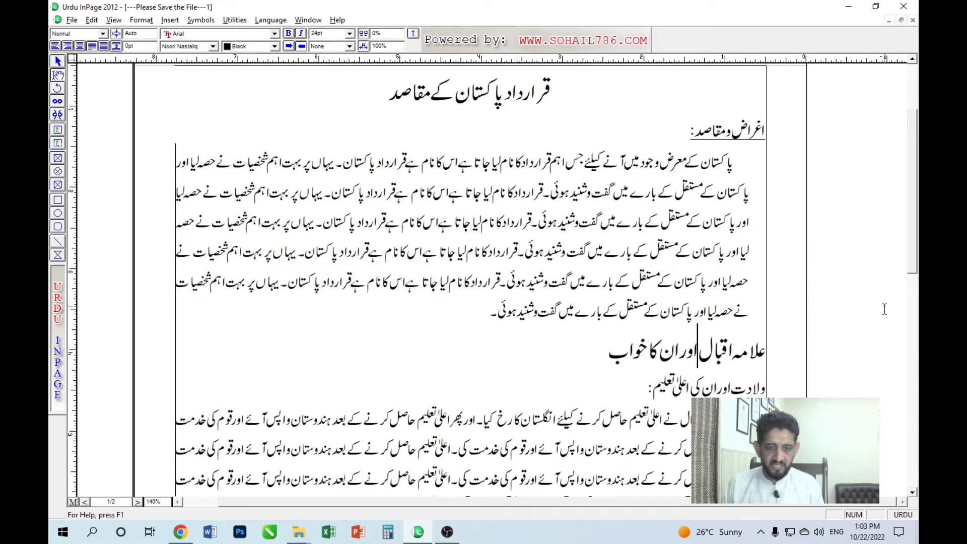
key(ctrl+1)
key(Down)
key(ctrl+2)
key(Down)
key(ctrl+3)
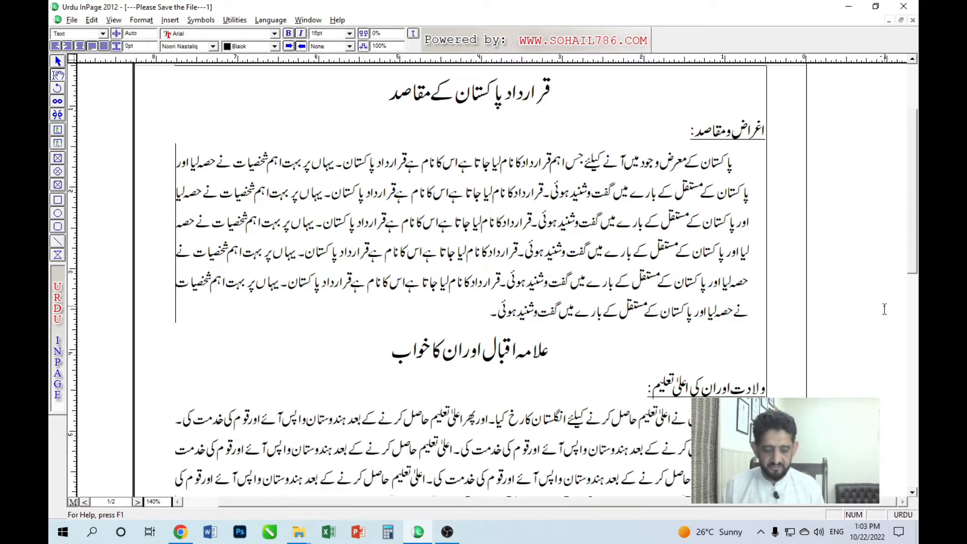
Review the styled sections down to the end of the text and back up to the first section.
key(Page_Down)
key(Up)
key(Up)
key(Up)
key(Up)
key(Up)
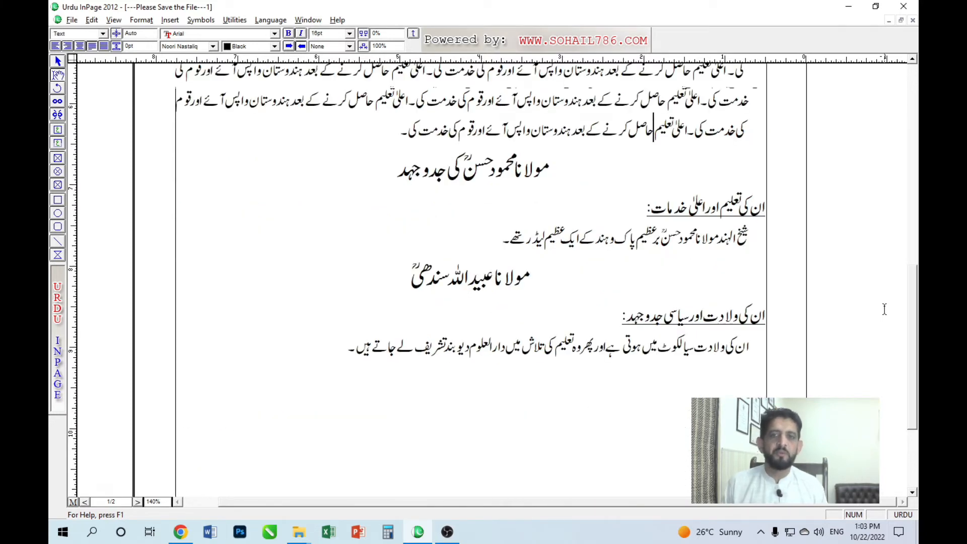
key(Page_Up)
key(Up)
key(Up)
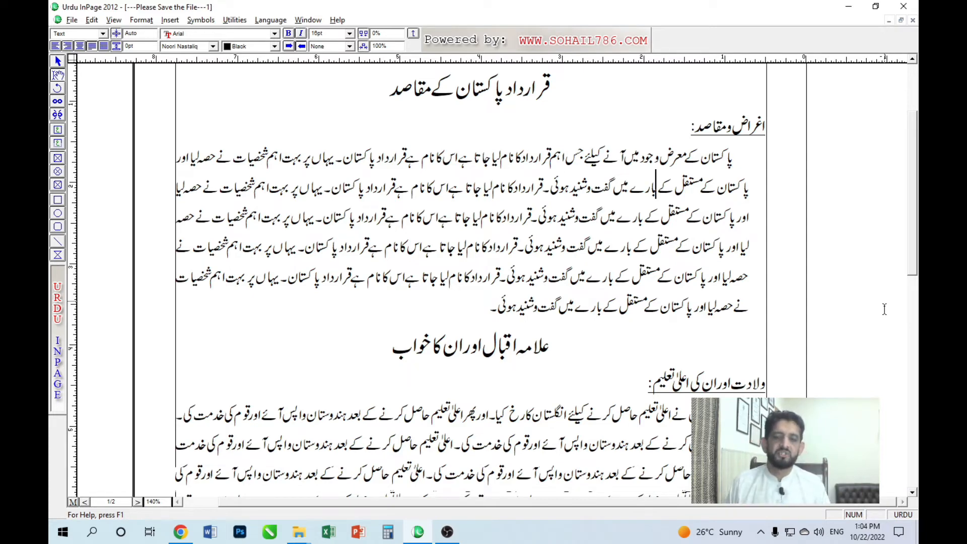
triple_click(478, 101)
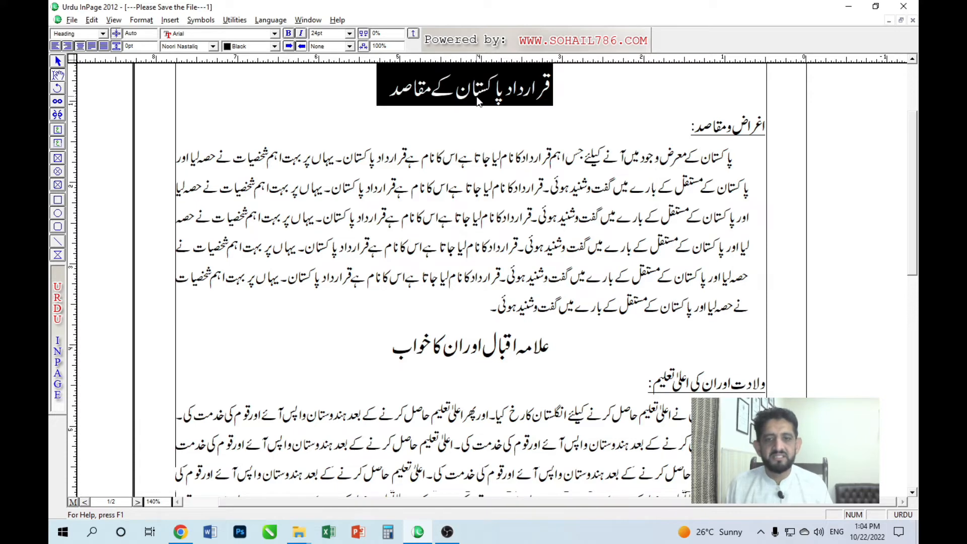
click(478, 101)
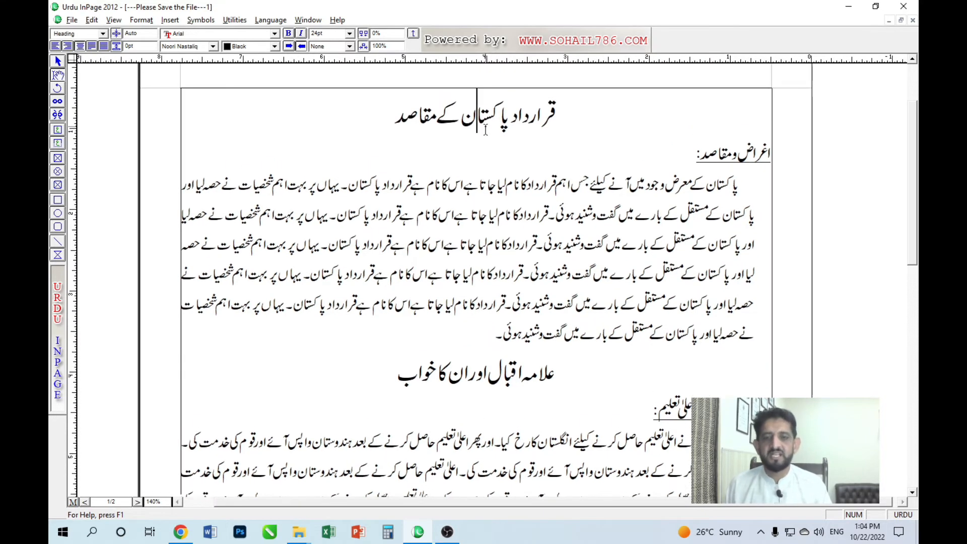
triple_click(484, 122)
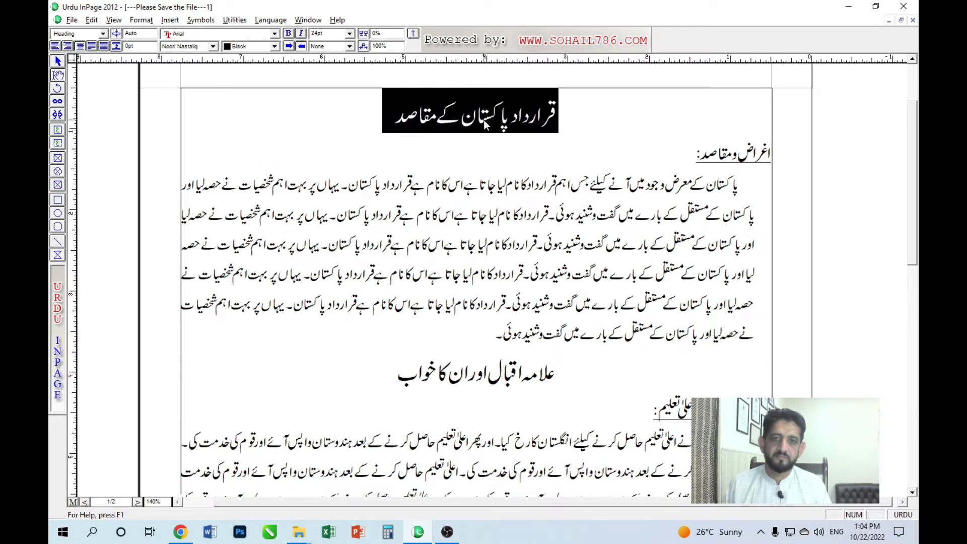
click(484, 118)
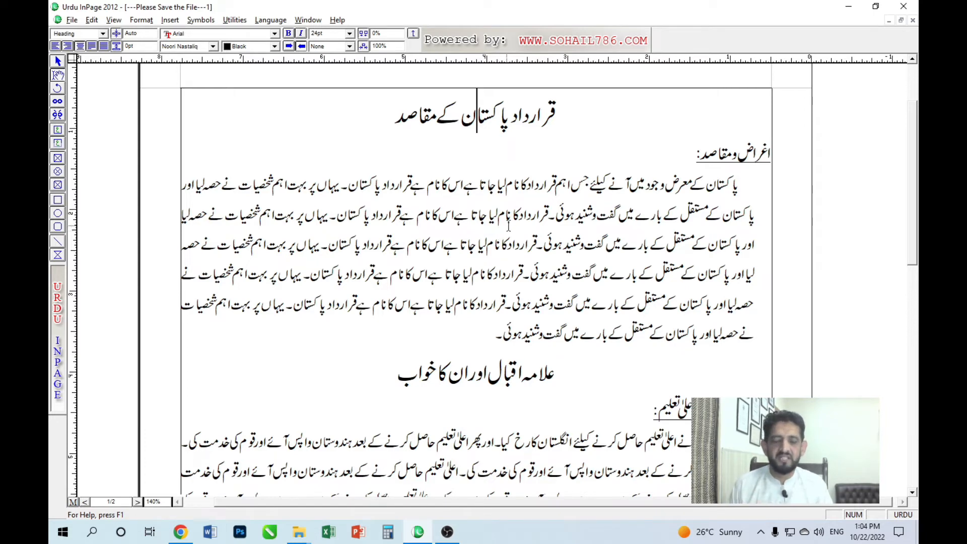
click(381, 125)
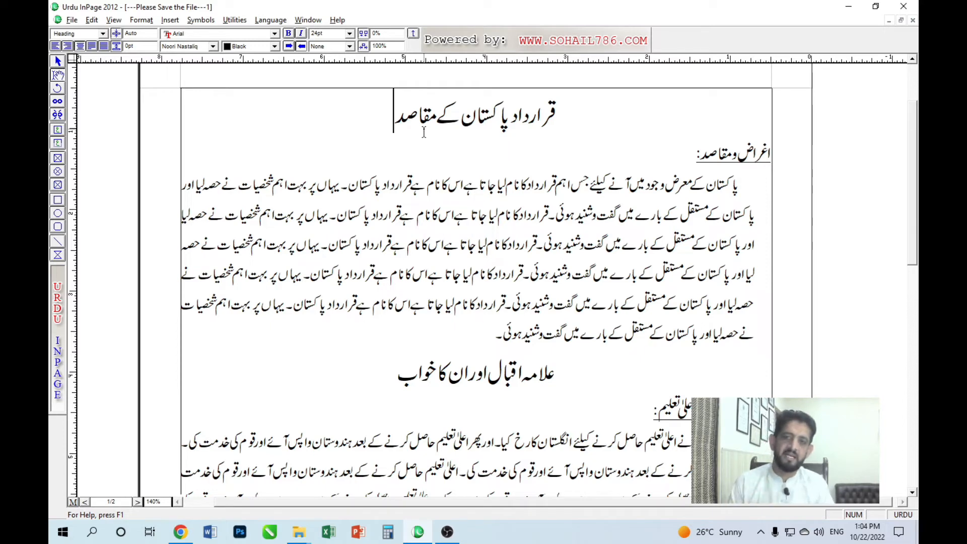
drag(395, 124, 563, 131)
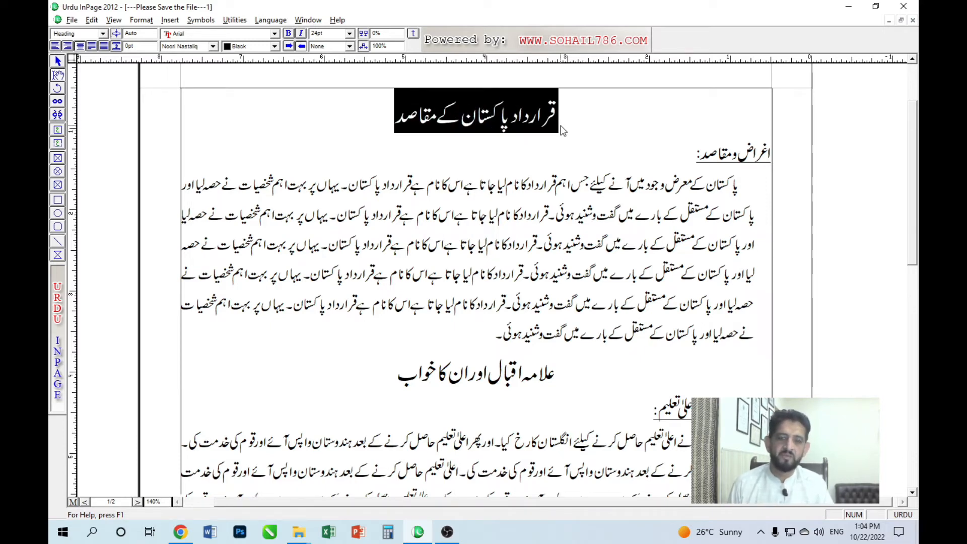
click(525, 132)
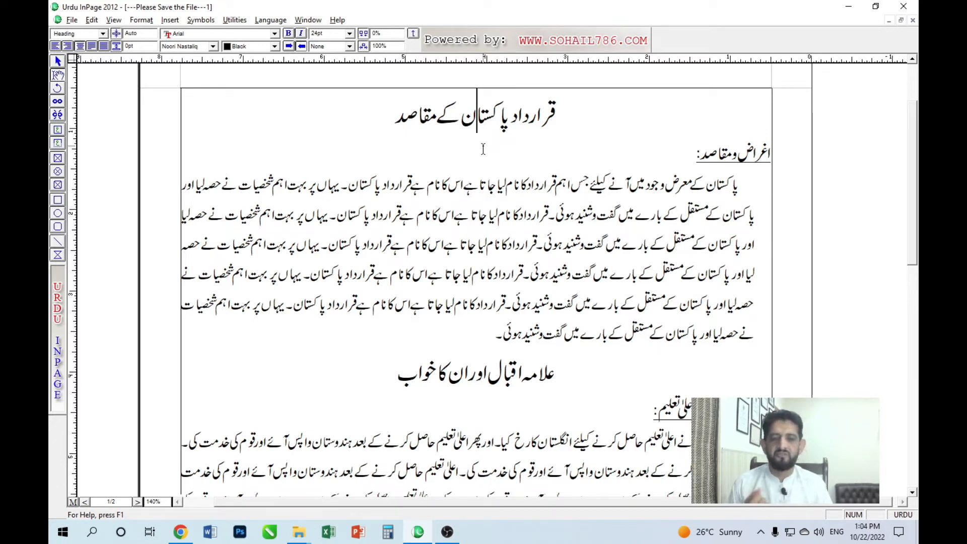
click(442, 125)
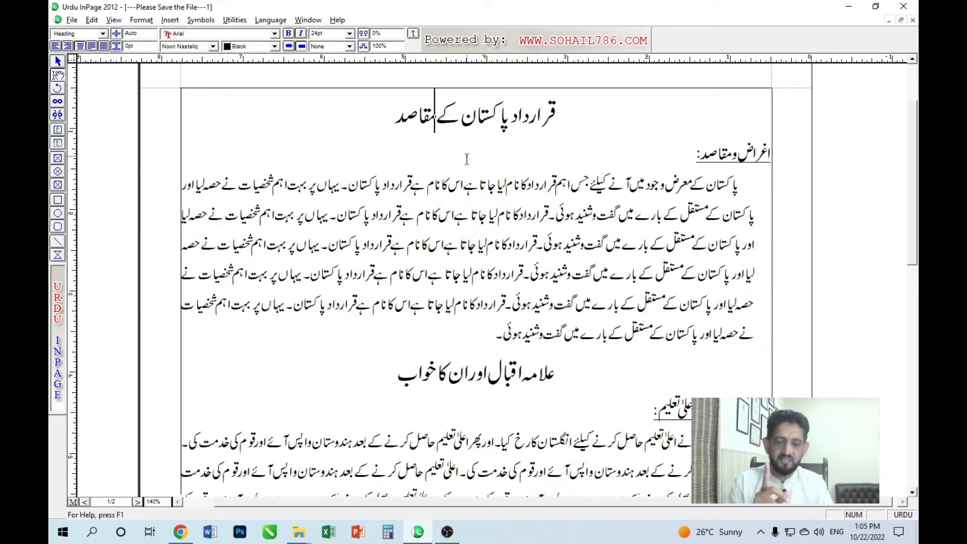
Check the Urdu font assigned to the first section's title and to the title "علامہ اقبال اور ان کا خواب".
click(386, 122)
drag(386, 122, 565, 127)
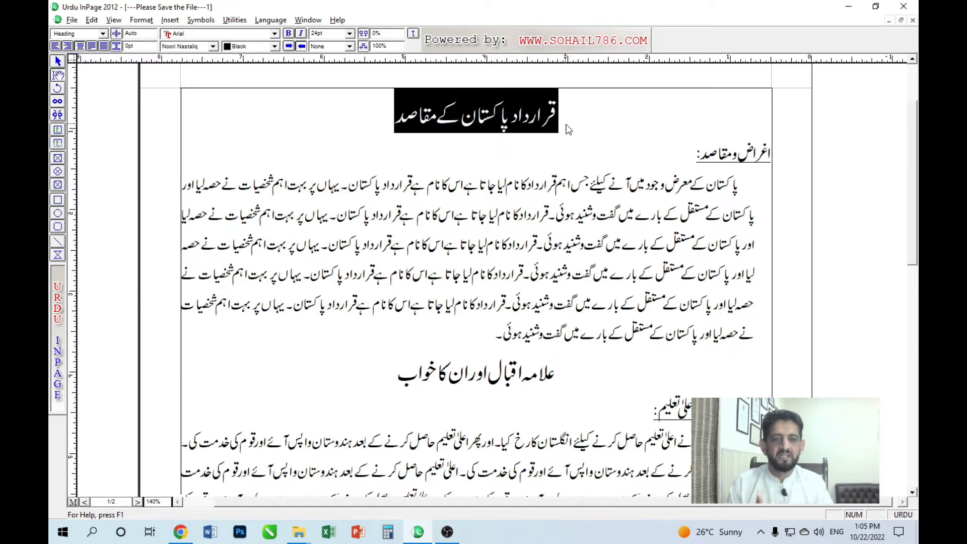
click(184, 46)
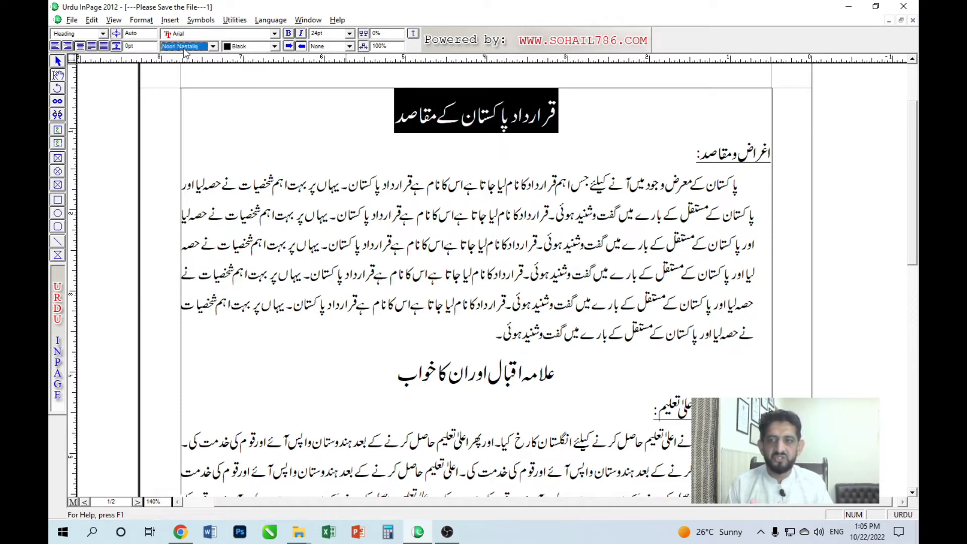
click(440, 204)
drag(378, 384, 552, 384)
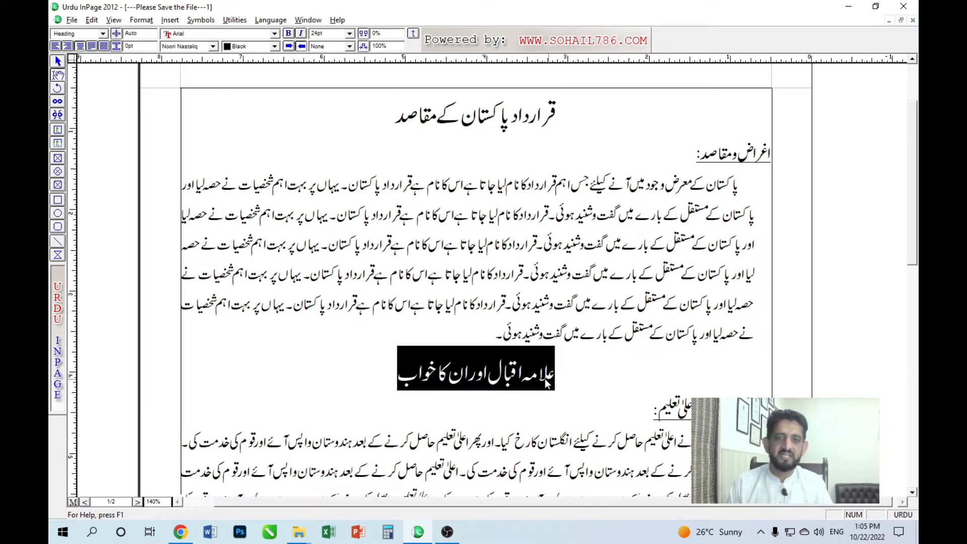
click(196, 47)
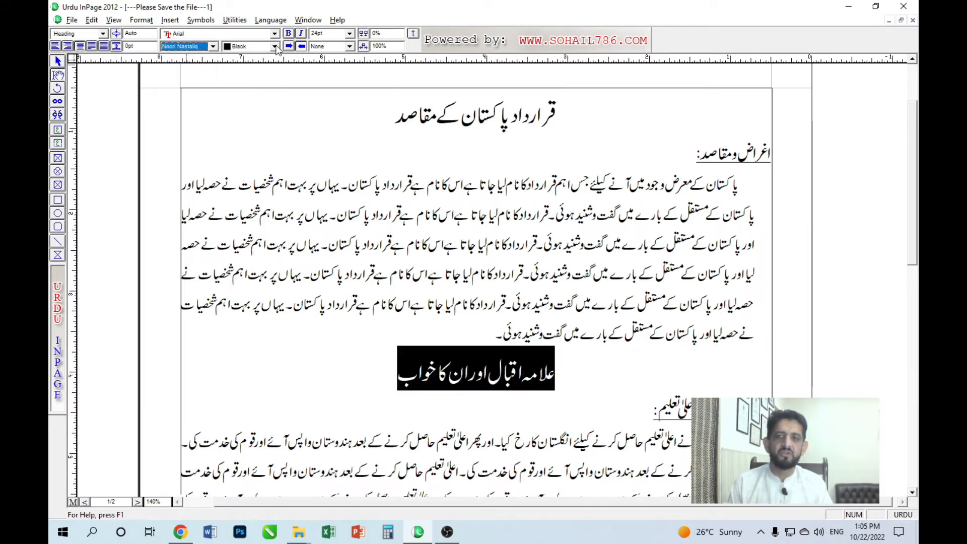
click(533, 174)
Modify the Heading style sheet's character settings, setting its colour to Blue.
click(491, 121)
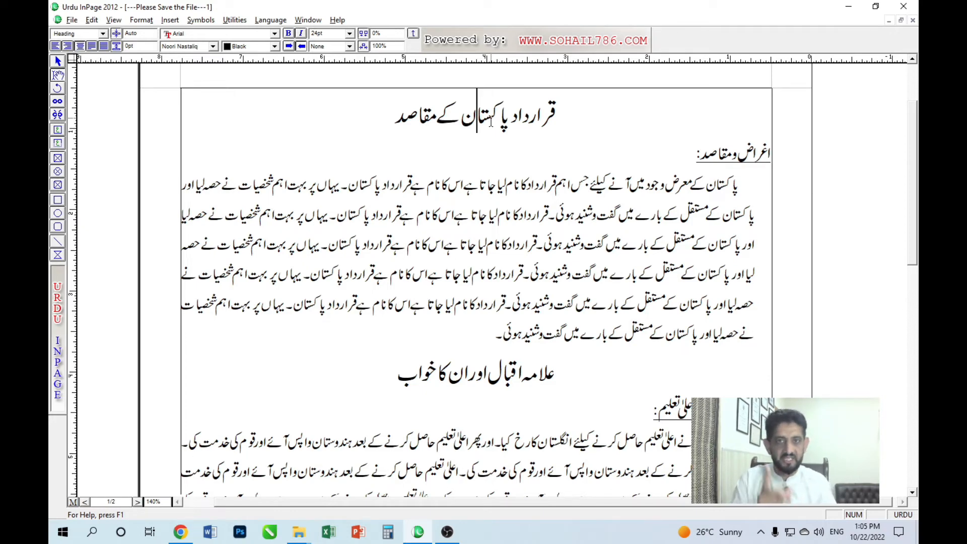
key(F11)
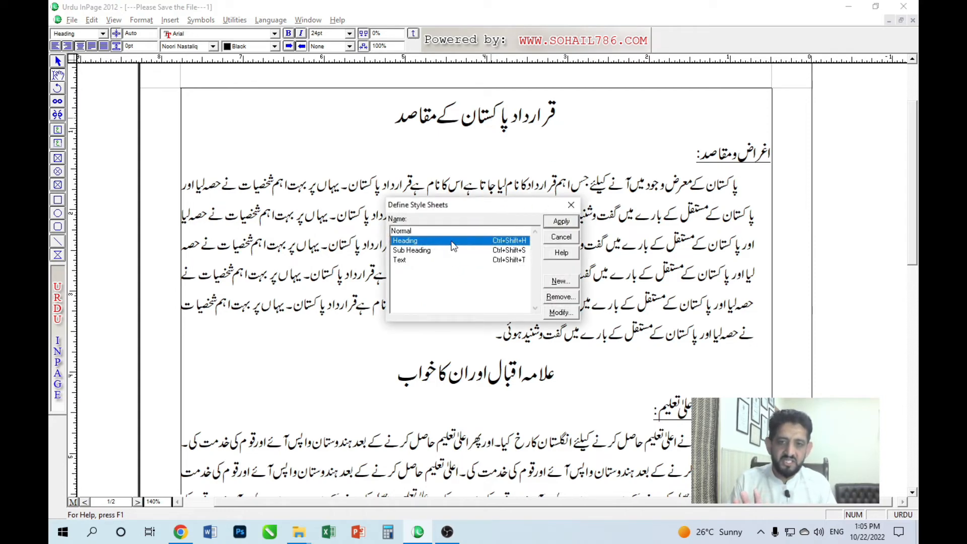
click(495, 251)
click(497, 260)
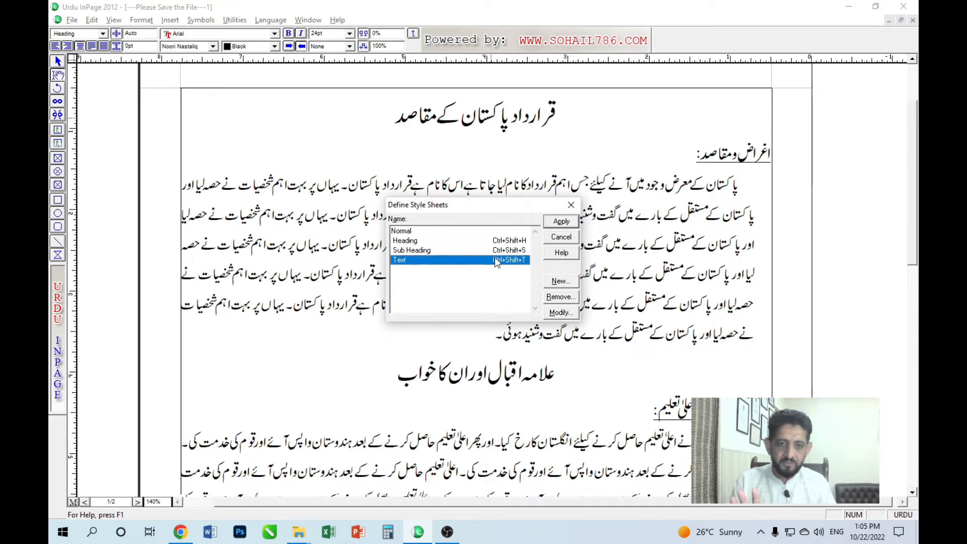
click(493, 243)
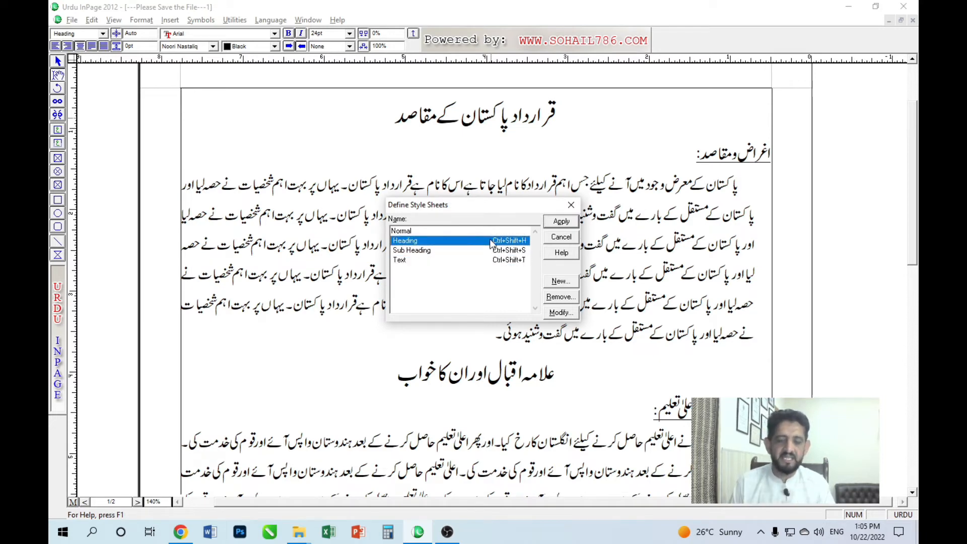
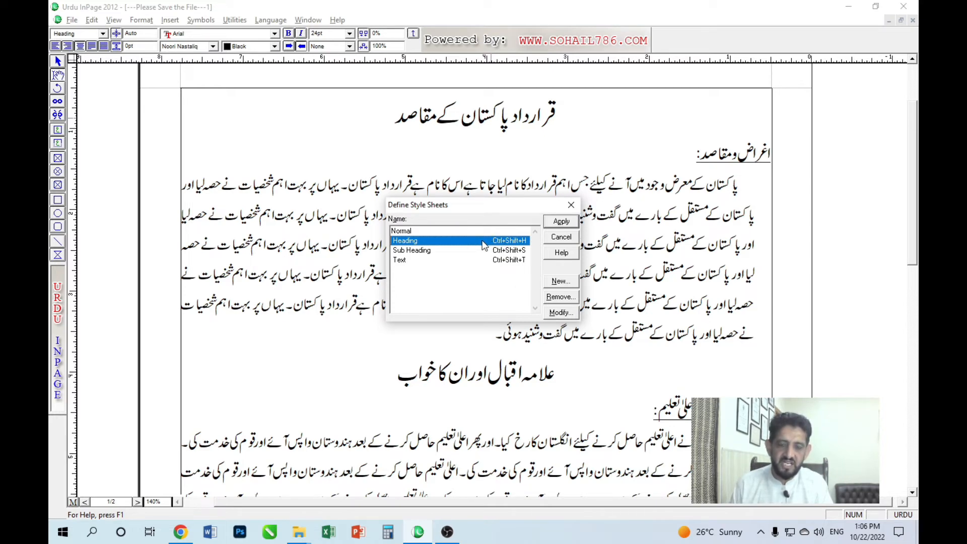
click(562, 314)
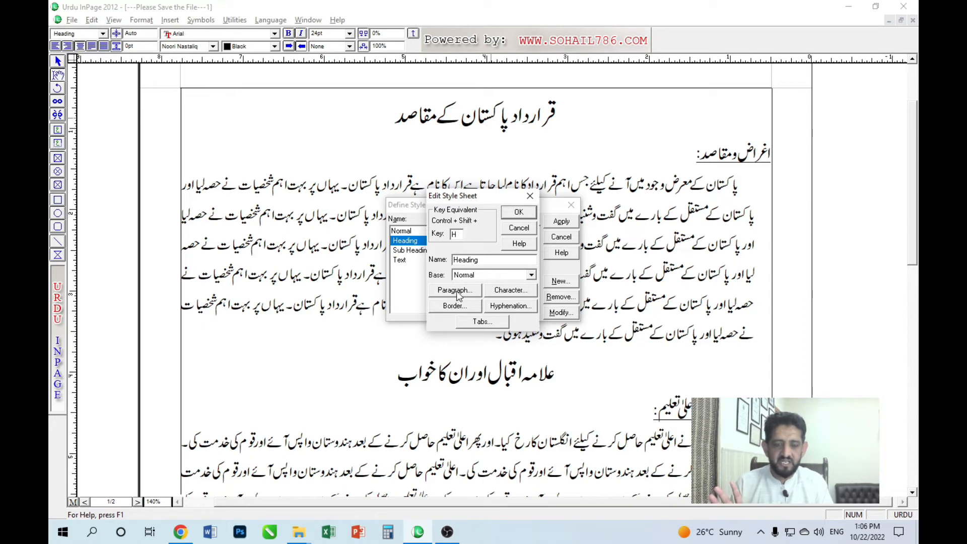
click(505, 289)
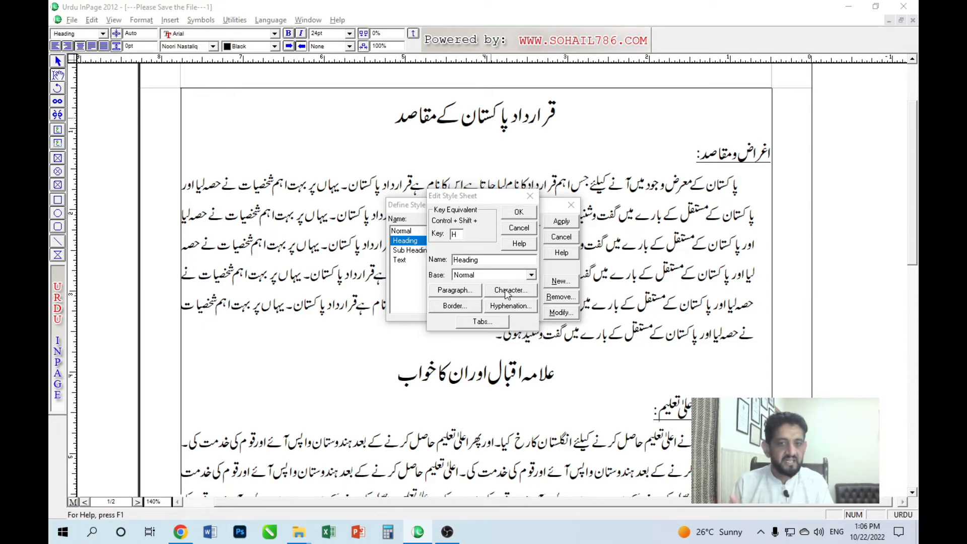
click(428, 236)
click(455, 275)
click(455, 275)
click(455, 275)
click(455, 275)
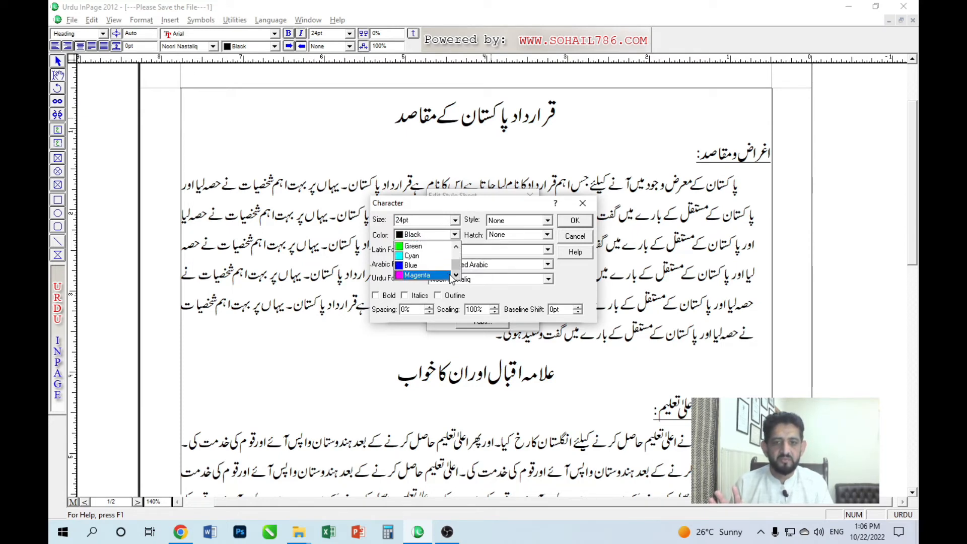
click(435, 268)
Set the Heading style's Urdu font to Bombay Black and apply the modified style to the document.
click(483, 278)
scroll(483, 279, up, 5)
scroll(485, 281, down, 4)
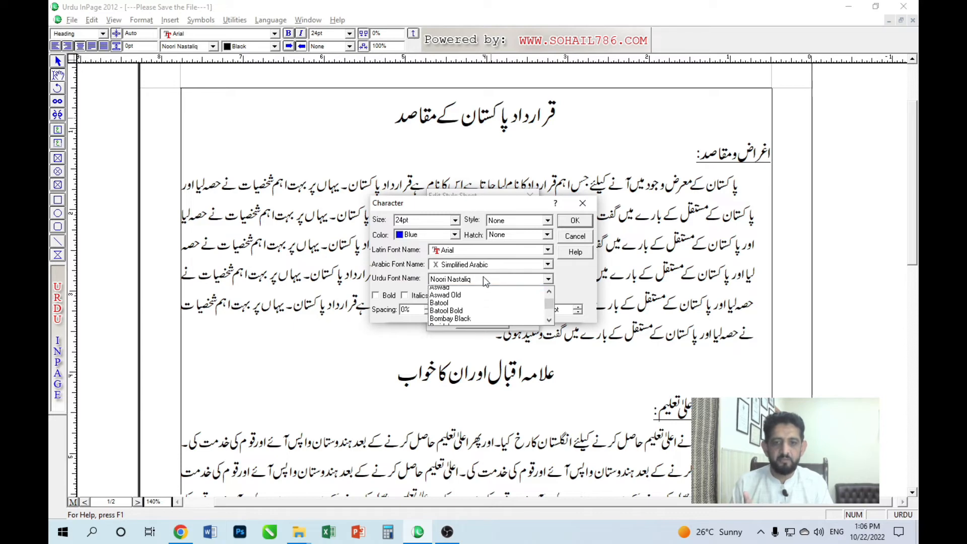
click(478, 306)
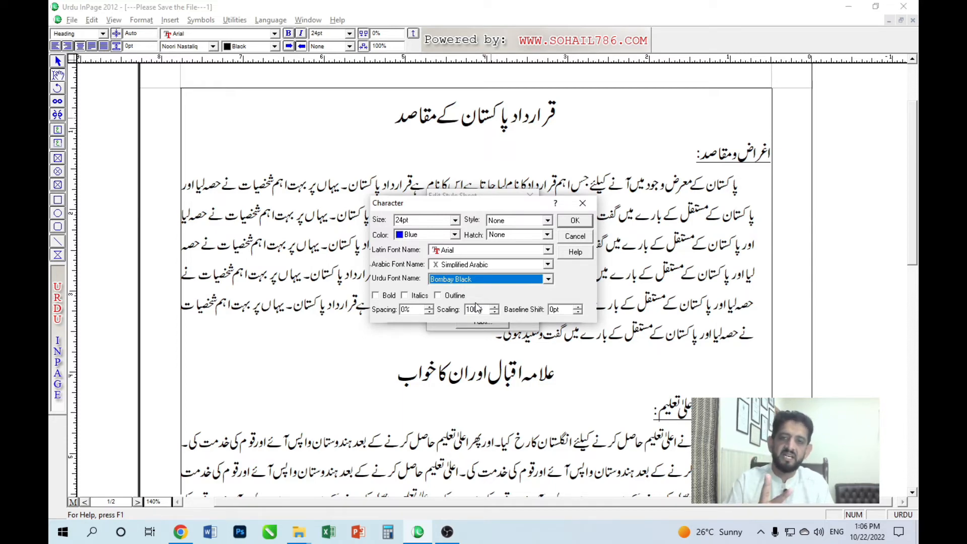
click(575, 220)
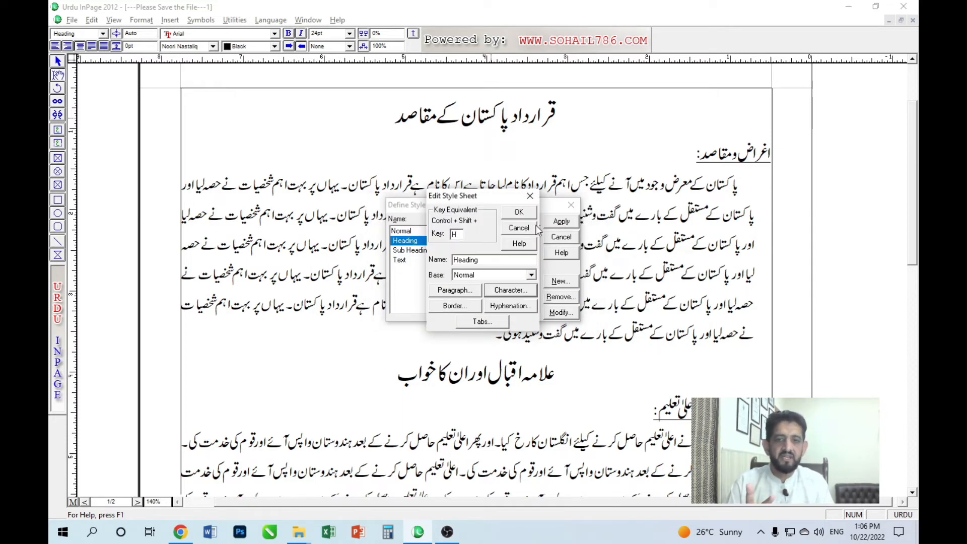
click(519, 212)
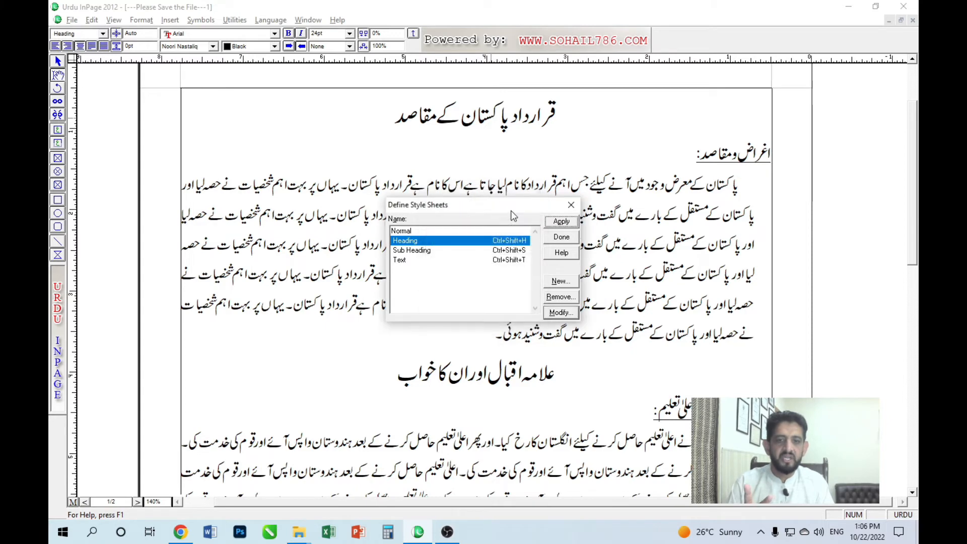
click(560, 222)
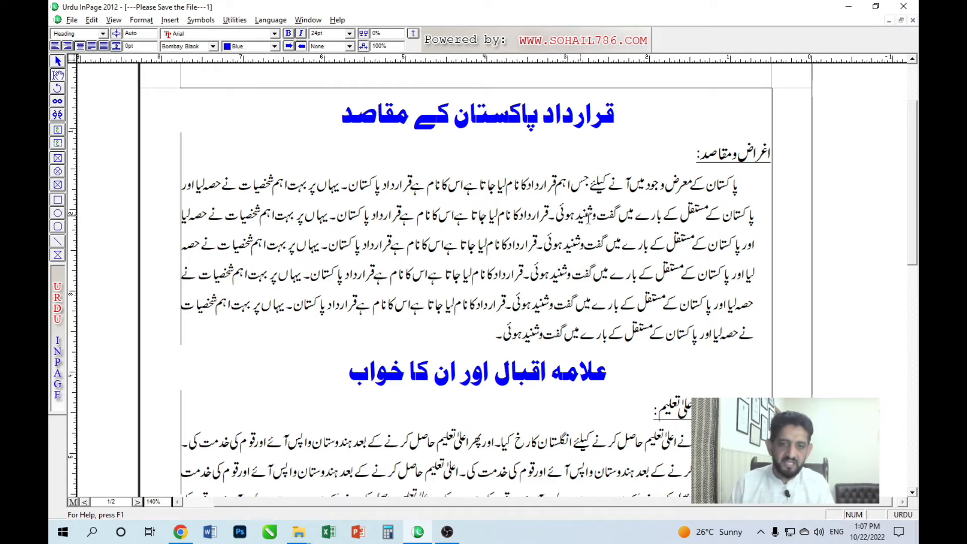
Change the Heading style's Urdu font to Dubai and apply the modified style from the first section's title.
scroll(525, 342, down, 5)
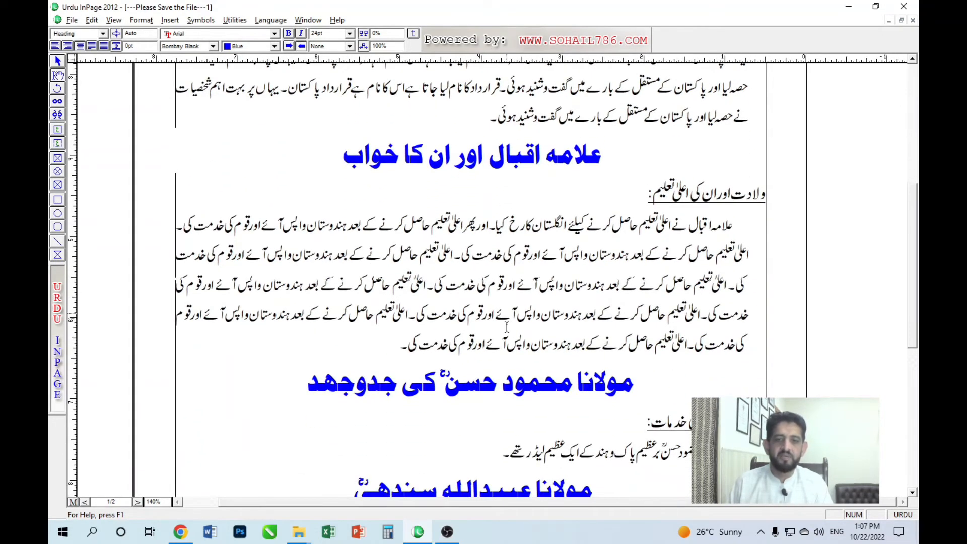
scroll(517, 341, down, 4)
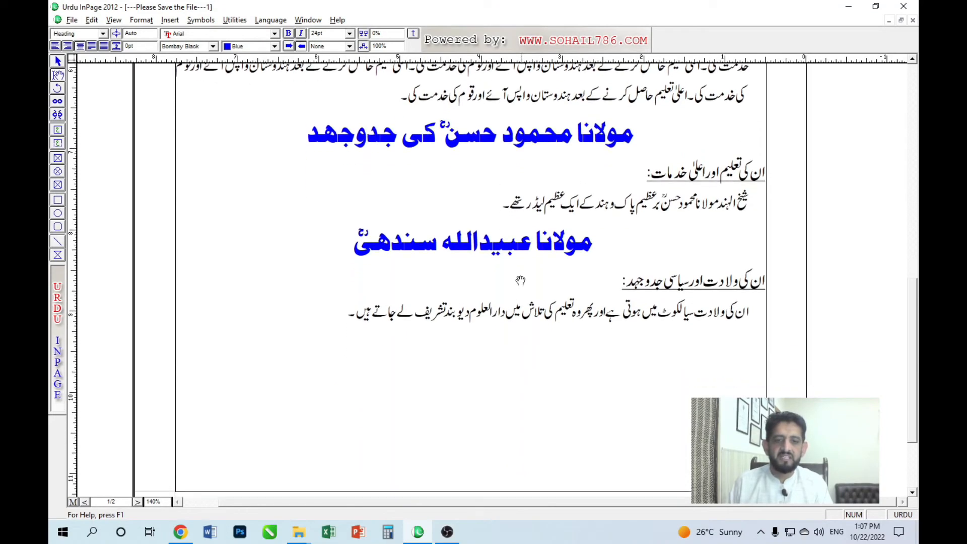
scroll(520, 226, up, 6)
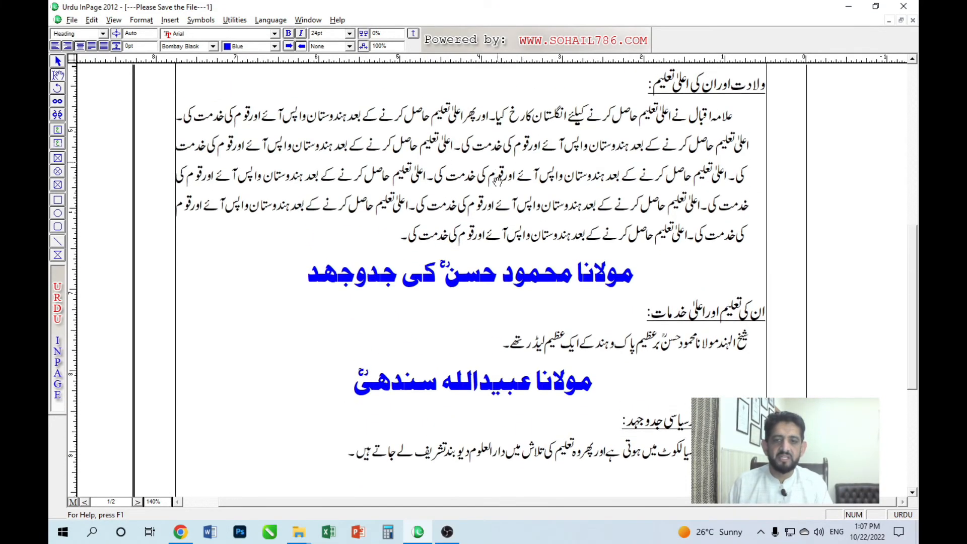
scroll(504, 320, up, 4)
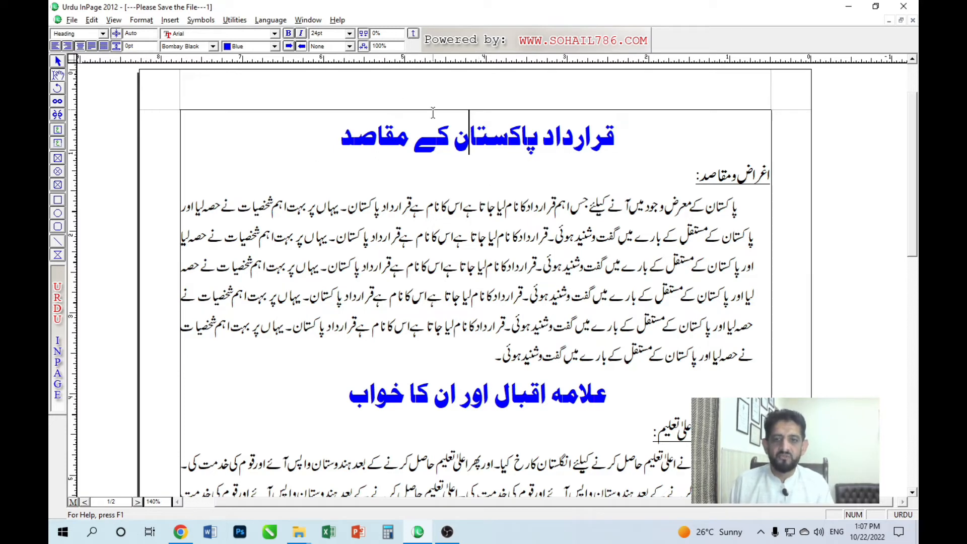
key(F11)
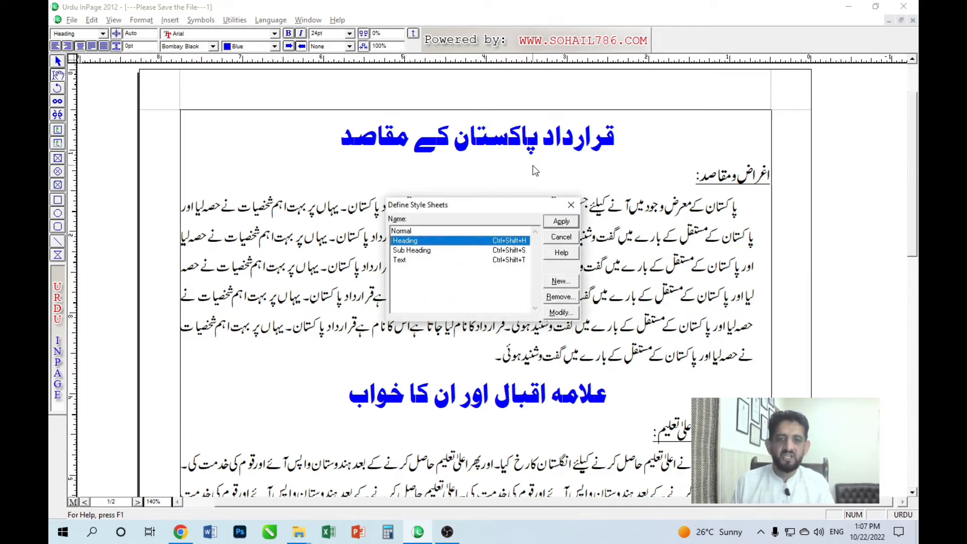
click(555, 314)
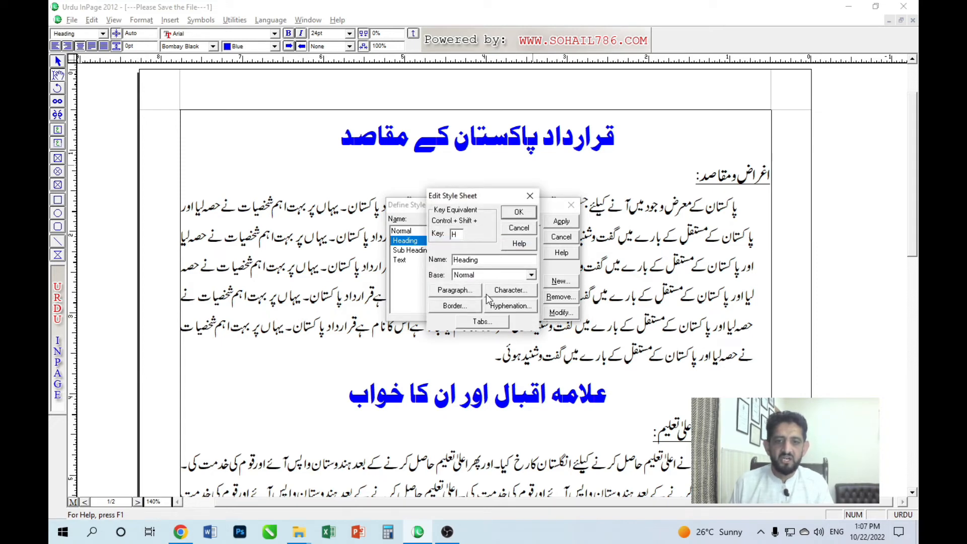
click(509, 291)
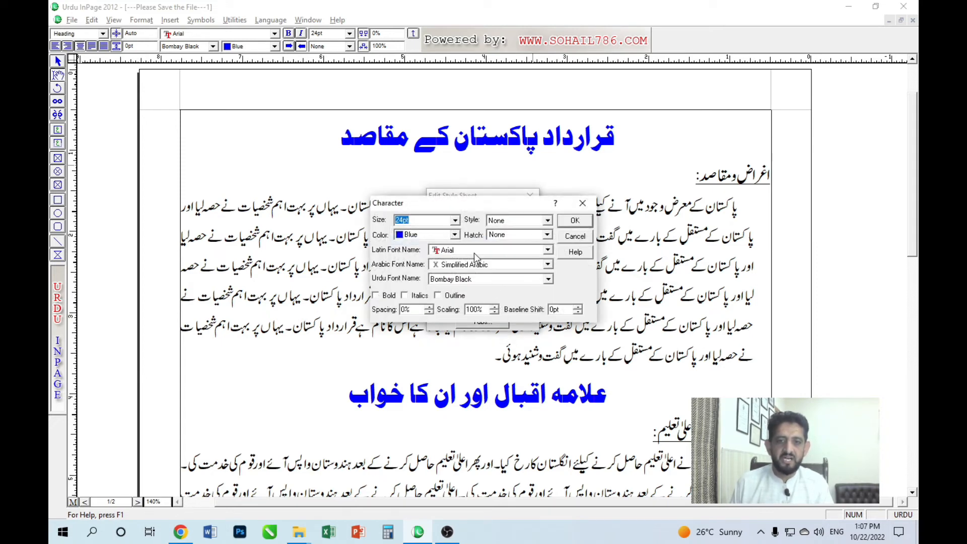
click(477, 280)
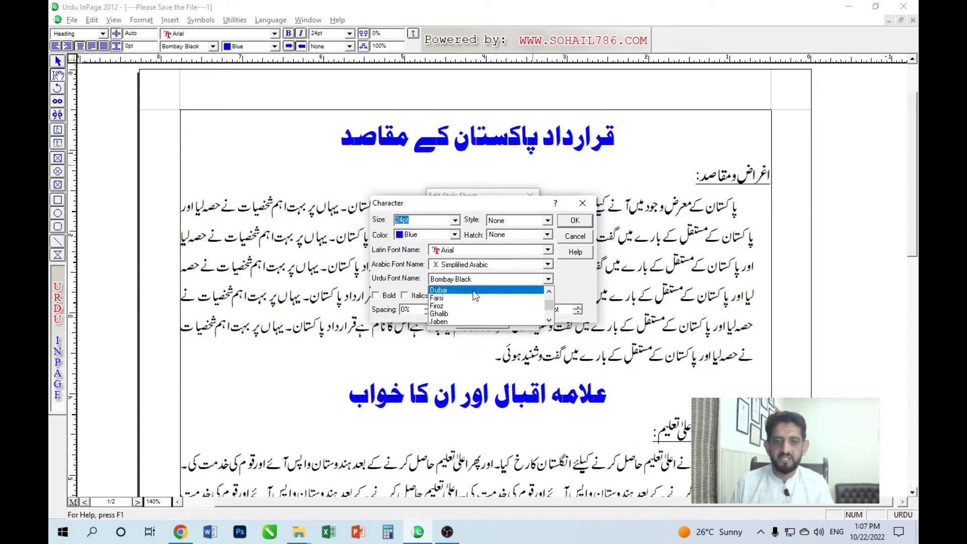
click(473, 290)
click(568, 221)
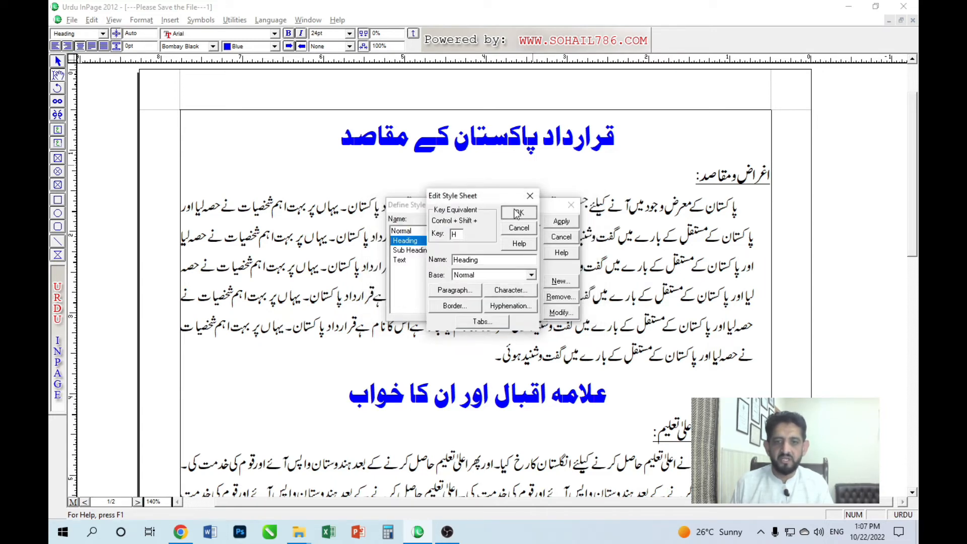
click(519, 213)
click(559, 219)
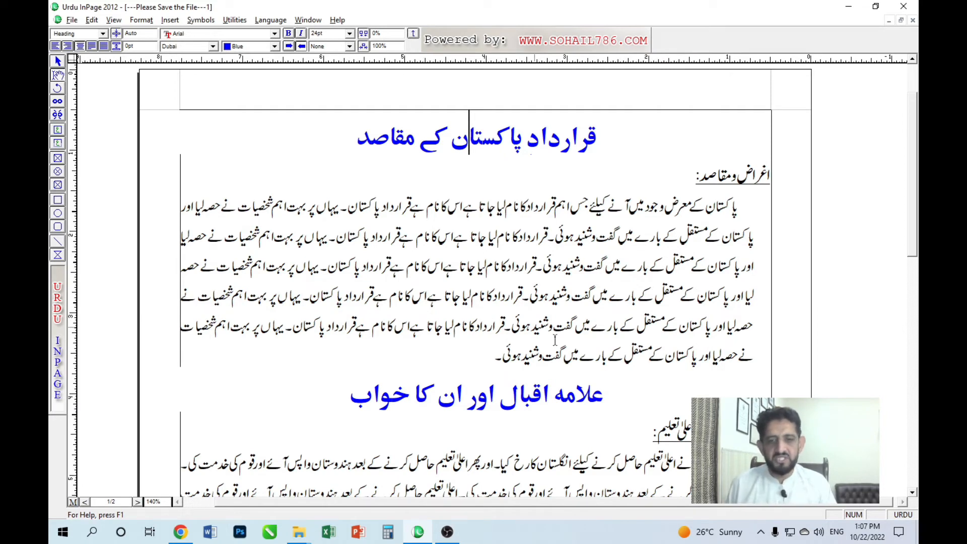
Go to the blank second page at the document's end and apply the Heading style sheet to its first line.
drag(482, 414, 487, 226)
key(ctrl+End)
click(742, 135)
drag(756, 120, 743, 152)
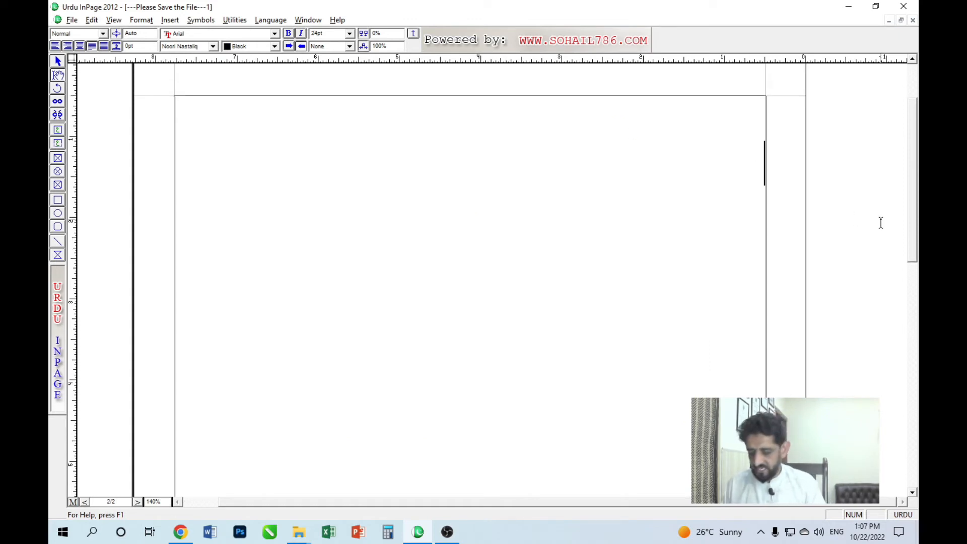
key(ctrl+1)
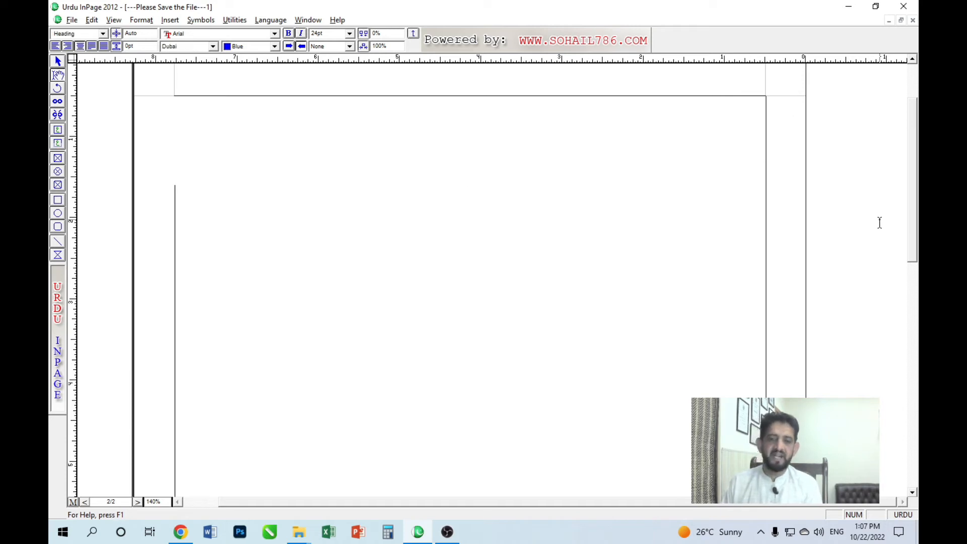
Enter the title "پاپولر پائپ انڈسٹریز پرائیویٹ لمیٹڈ", try the Sub Heading style on it and restore Heading.
text(پا)
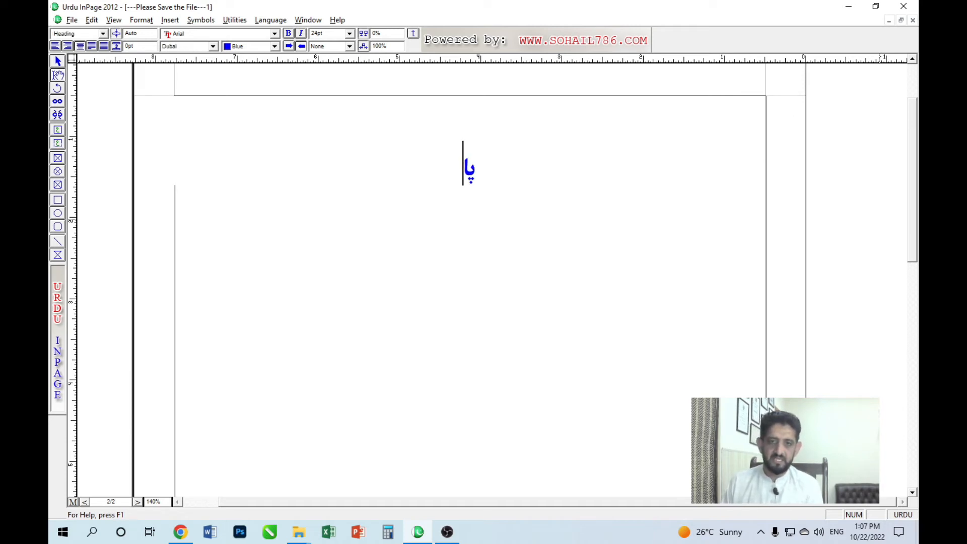
text(پولر پائٹ)
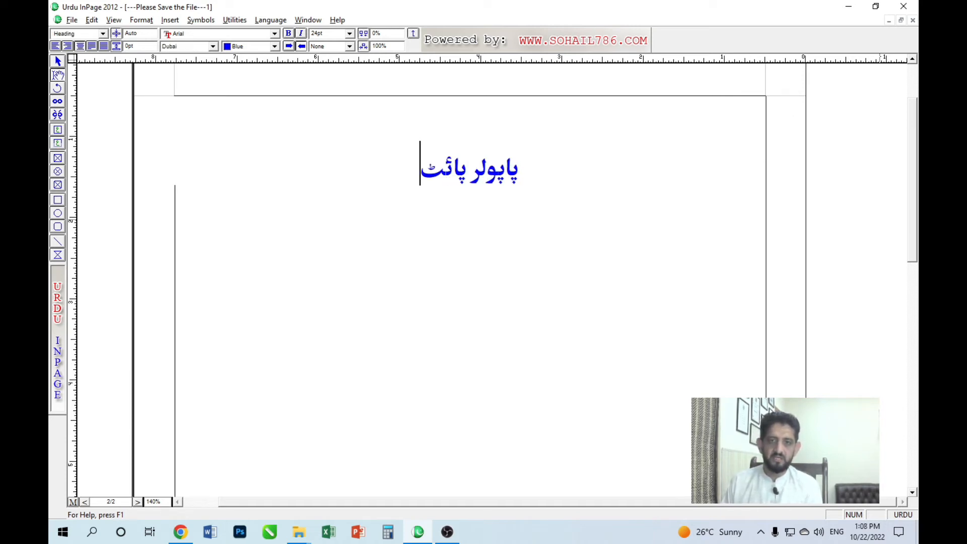
key(BackSpace)
text(پ)
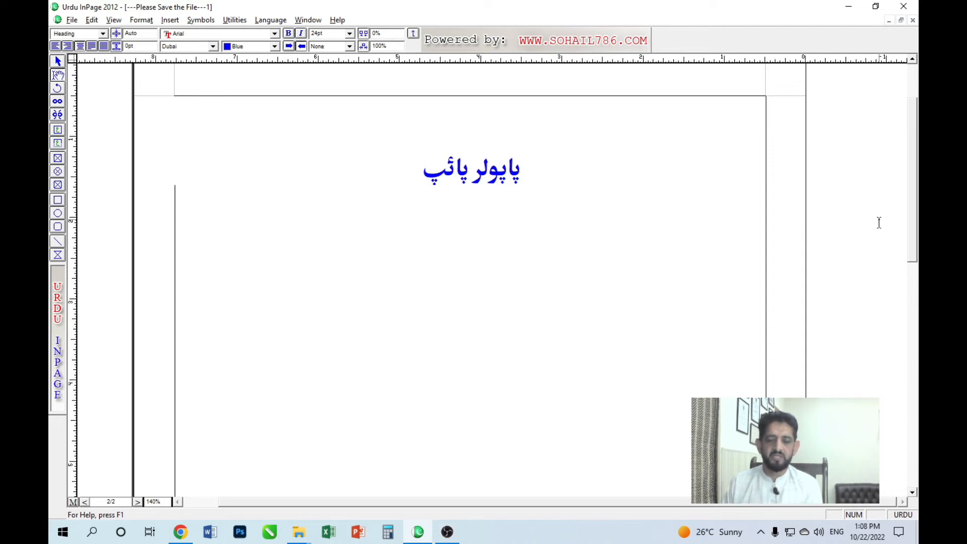
text( انڈسٹریز)
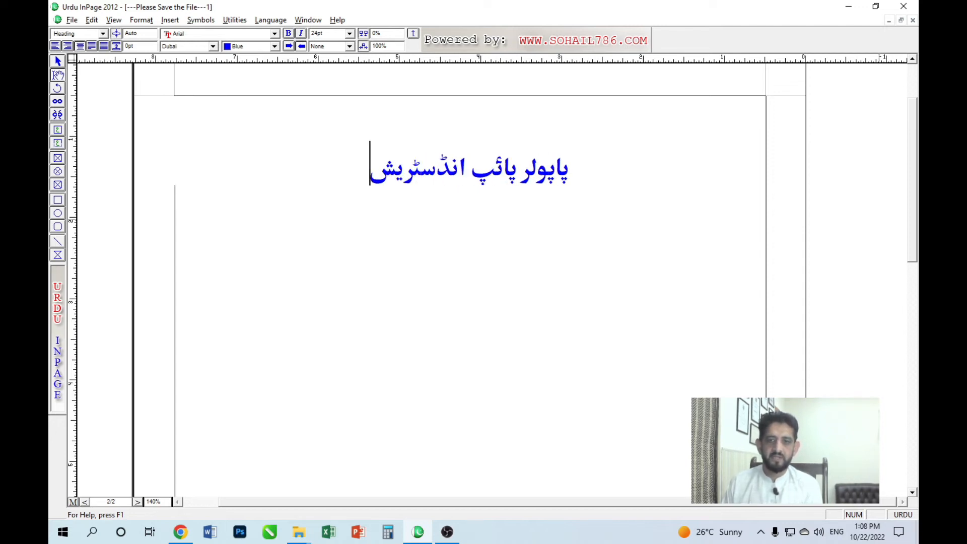
text( پرا)
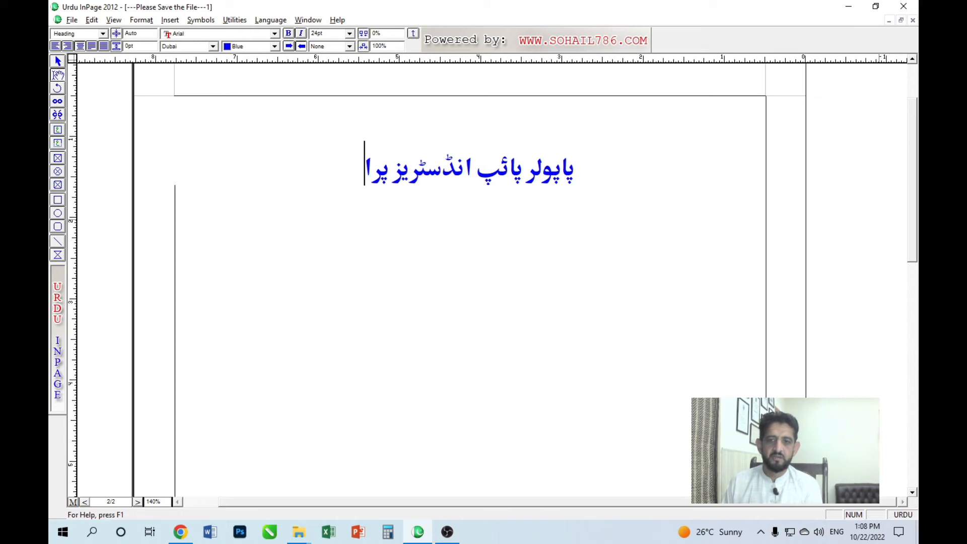
text(ئیویٹ لمیٹڈ)
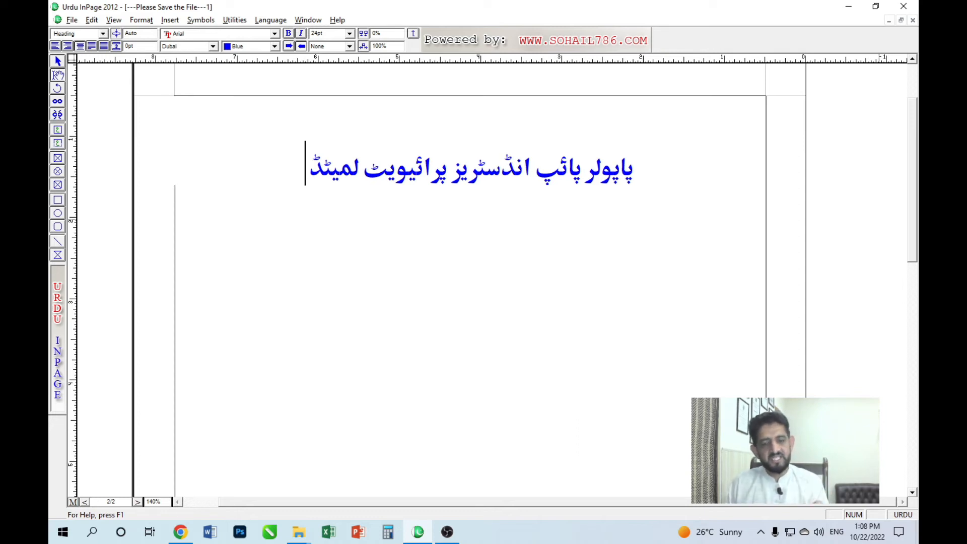
key(ctrl+2)
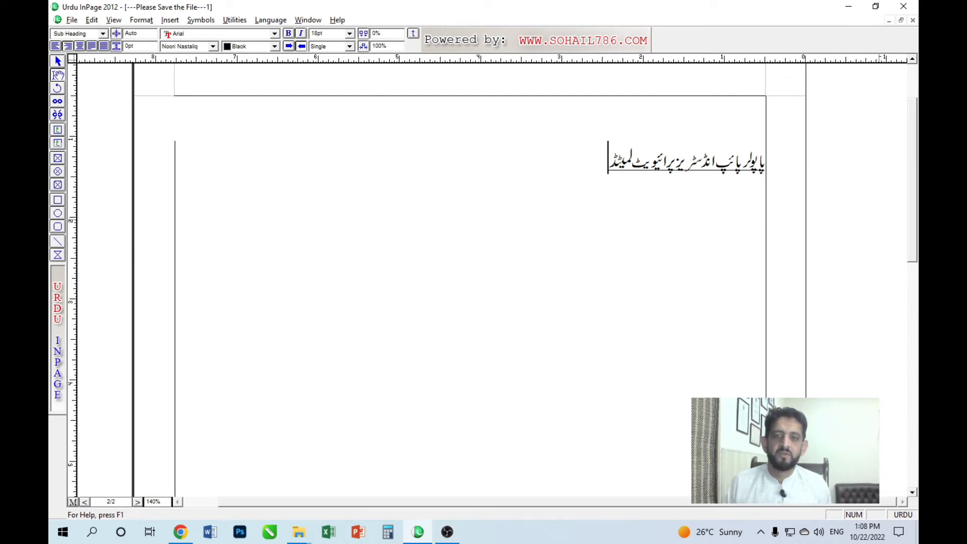
key(ctrl+1)
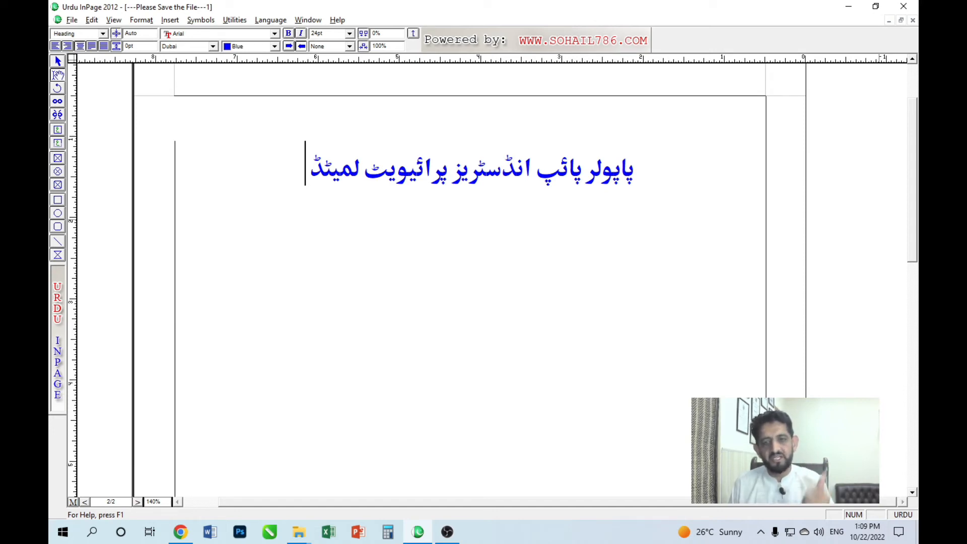
Add the line "پاکستان میں اس کے اہم برانچز :" in the Sub Heading style below the title.
key(Return)
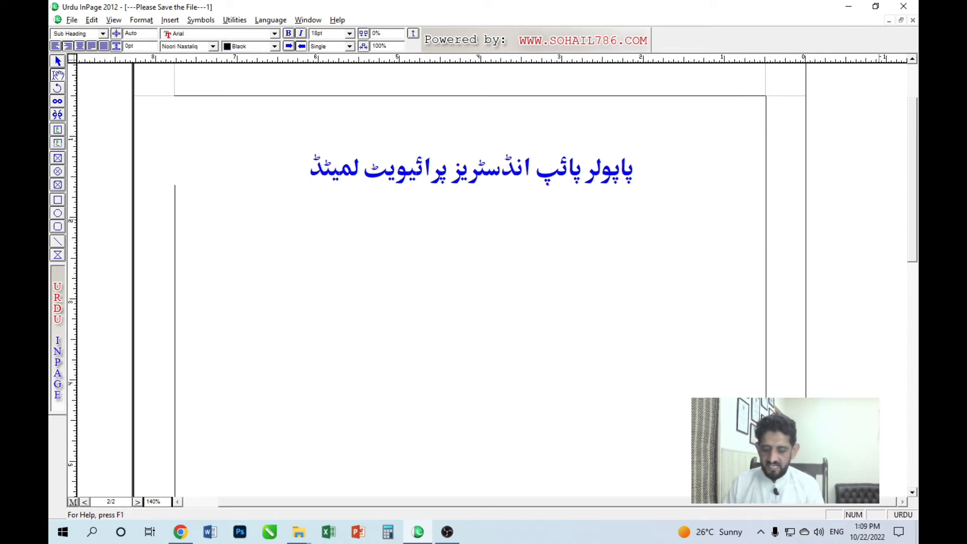
text(پاکستان میں اس)
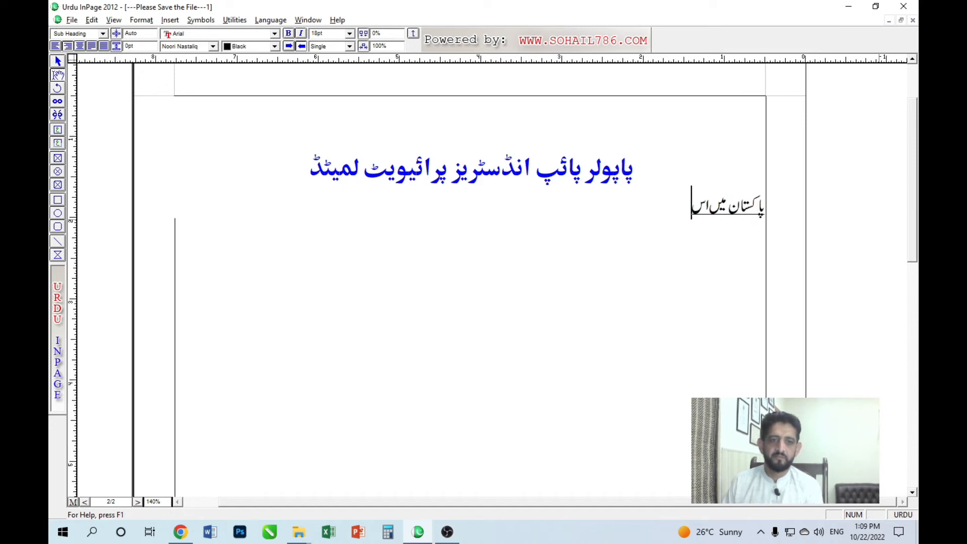
text( کے اہم برانچ)
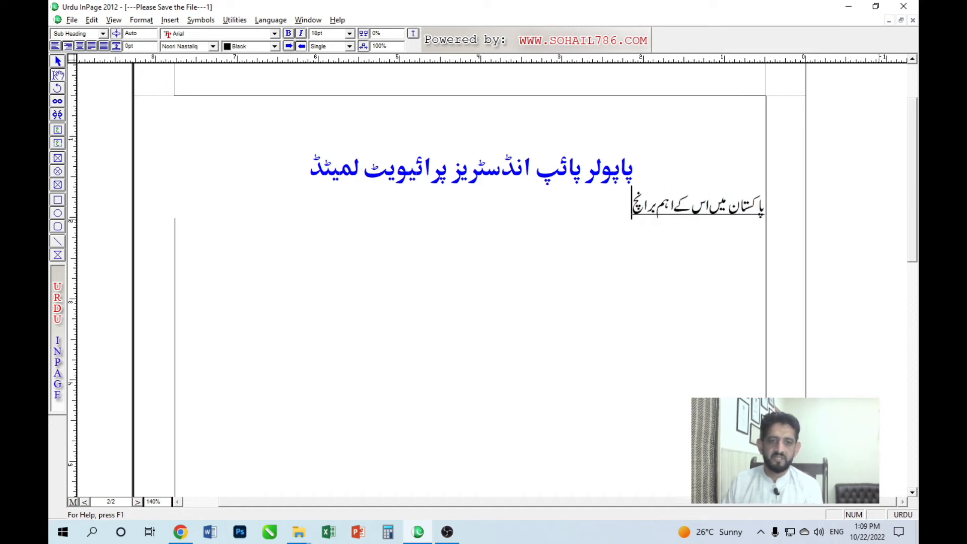
text(ز :)
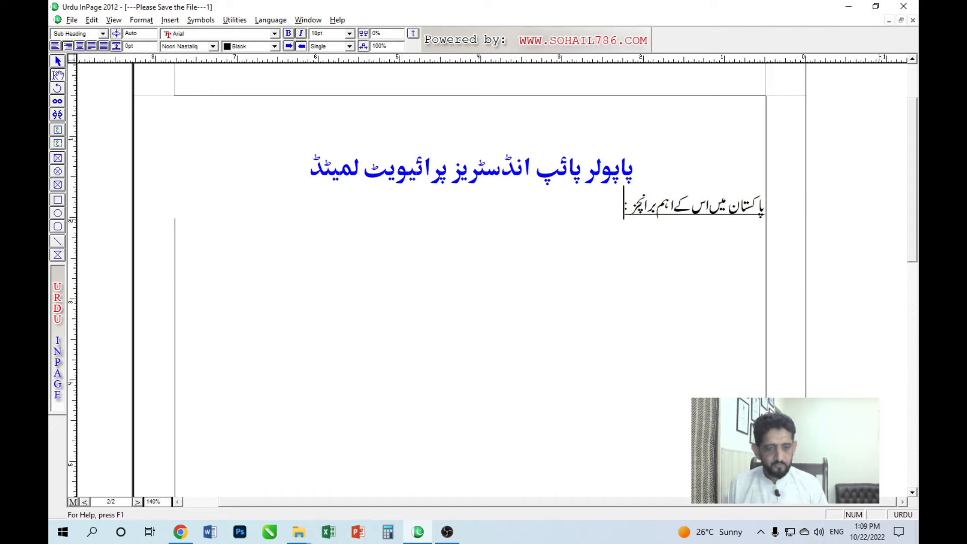
key(Return)
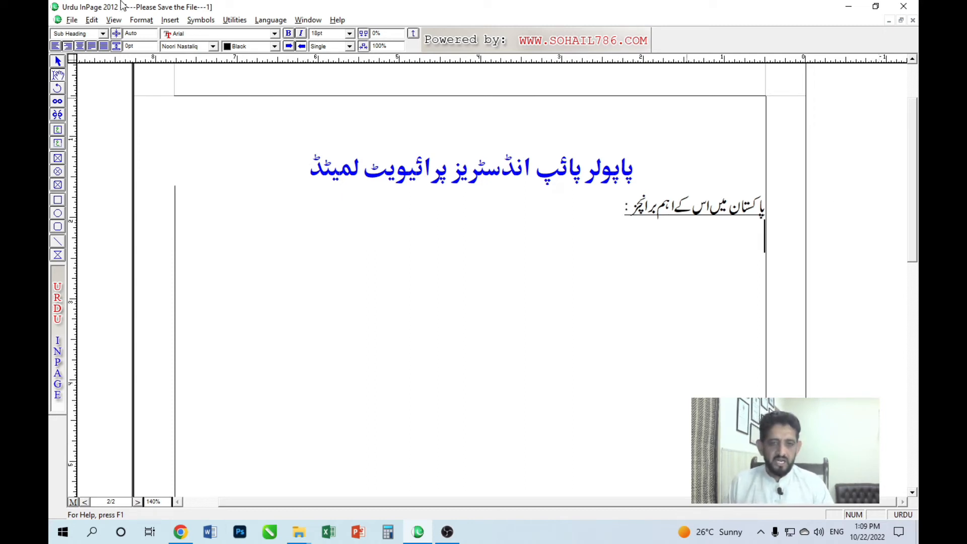
Switch the second page's title to the Sub Heading style and back to Heading, trying the change twice.
triple_click(506, 180)
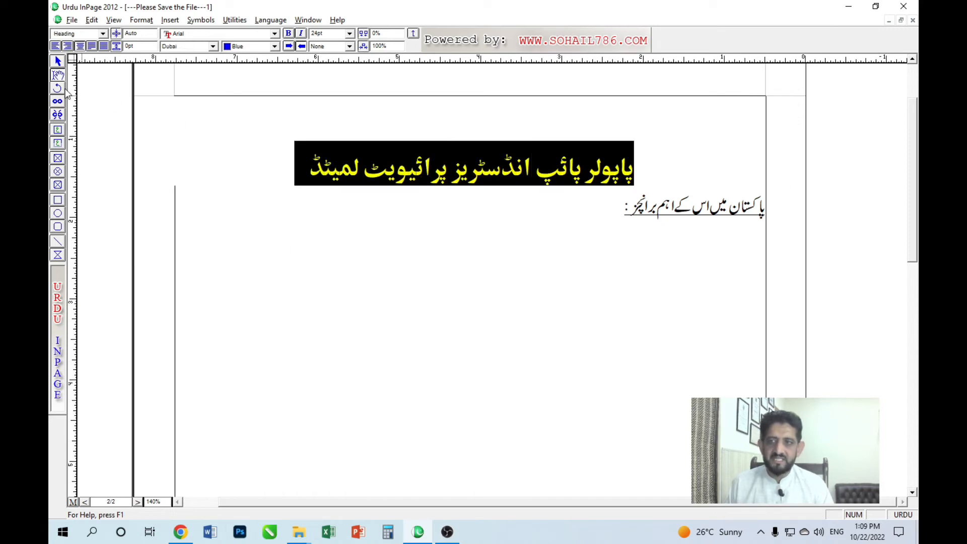
click(93, 39)
click(83, 59)
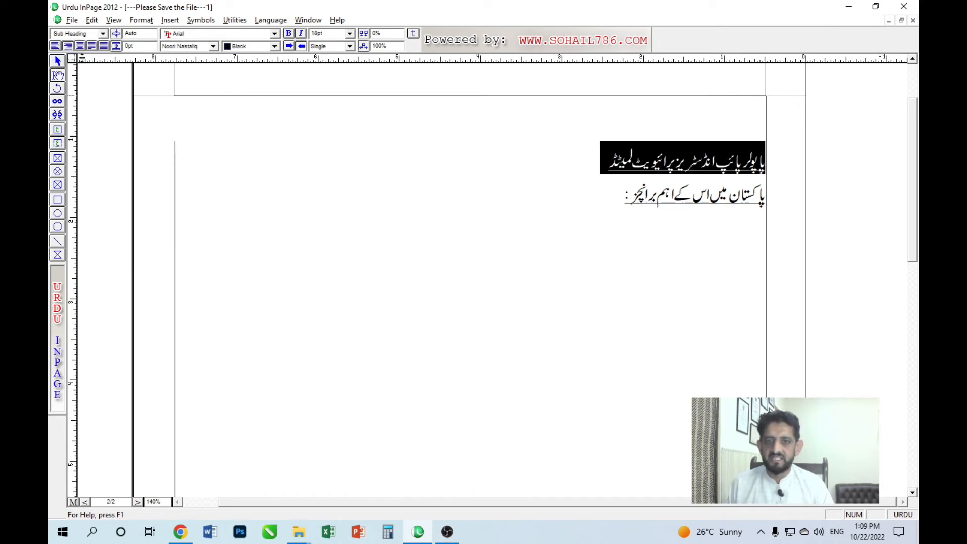
click(101, 36)
click(86, 51)
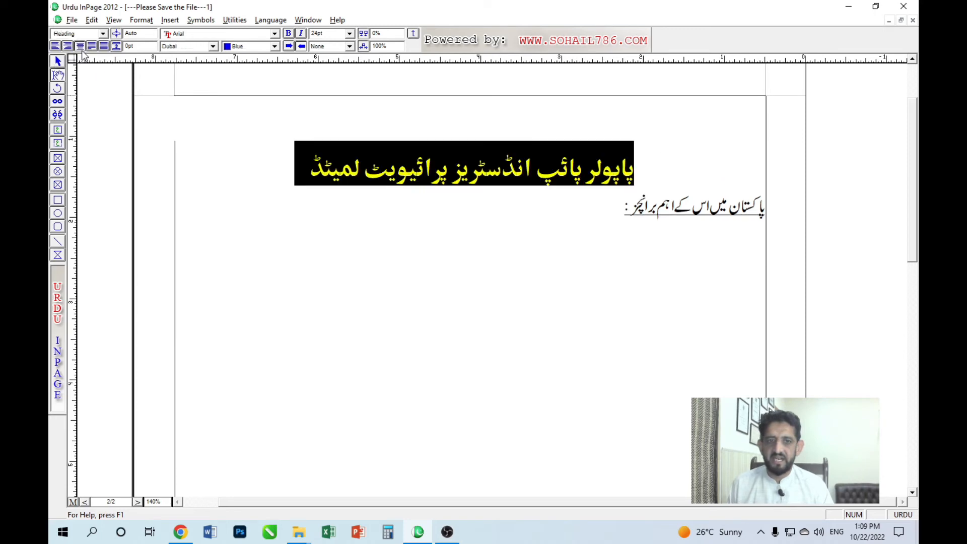
click(93, 40)
click(81, 44)
click(103, 33)
click(74, 51)
click(500, 214)
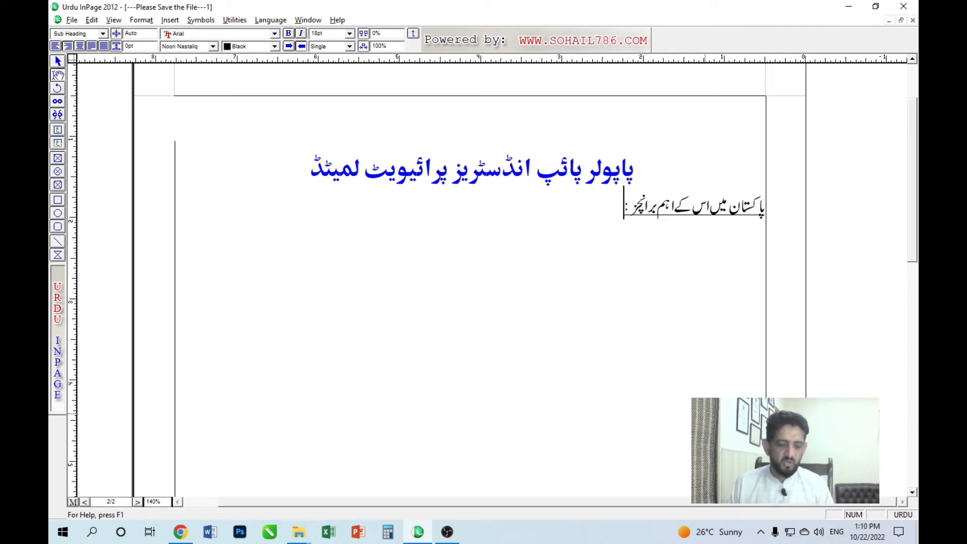
Open the style sheet definitions and examine the shortcut assigned to the Heading style.
click(141, 20)
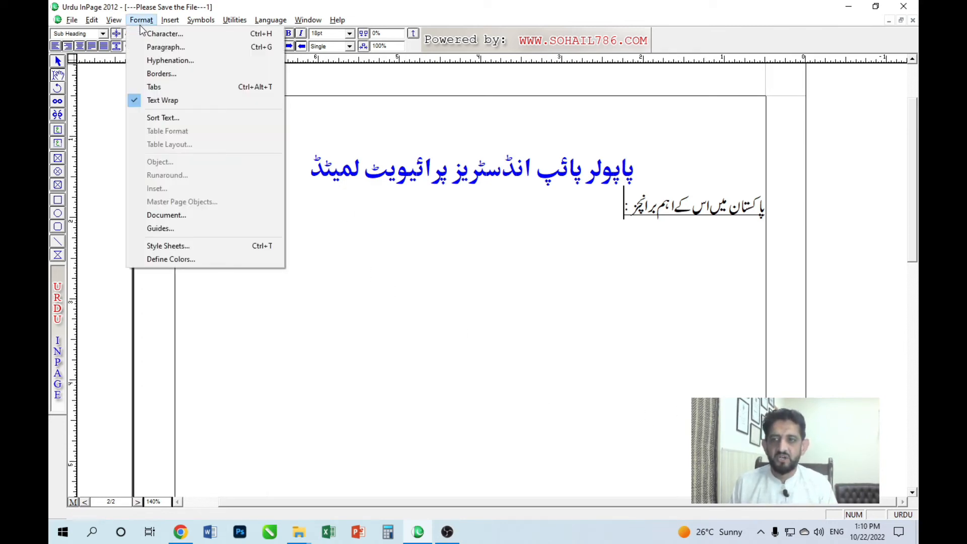
click(160, 245)
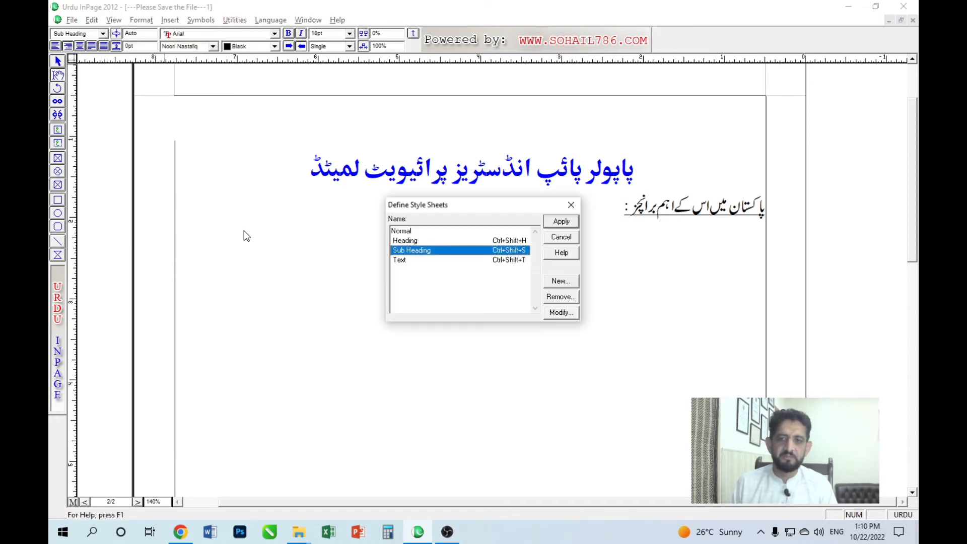
click(569, 238)
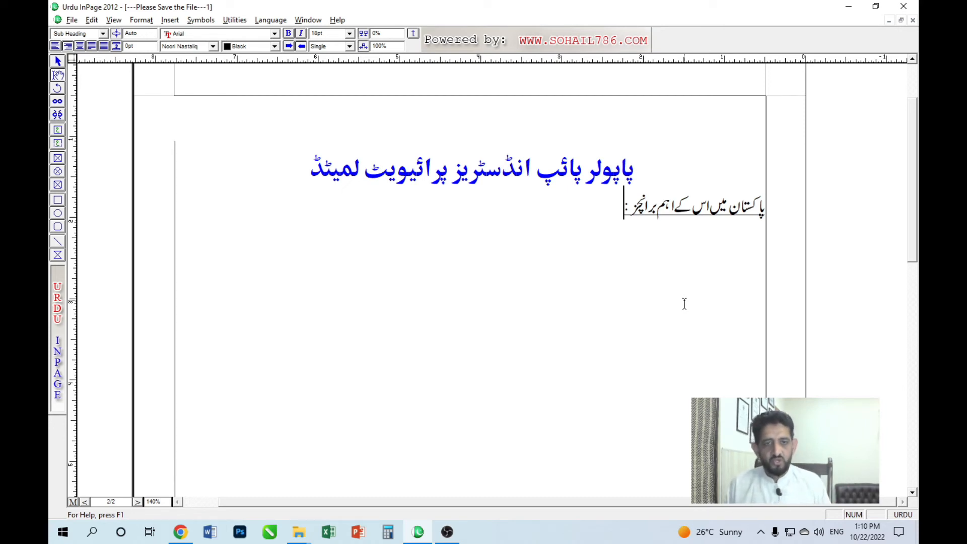
key(F11)
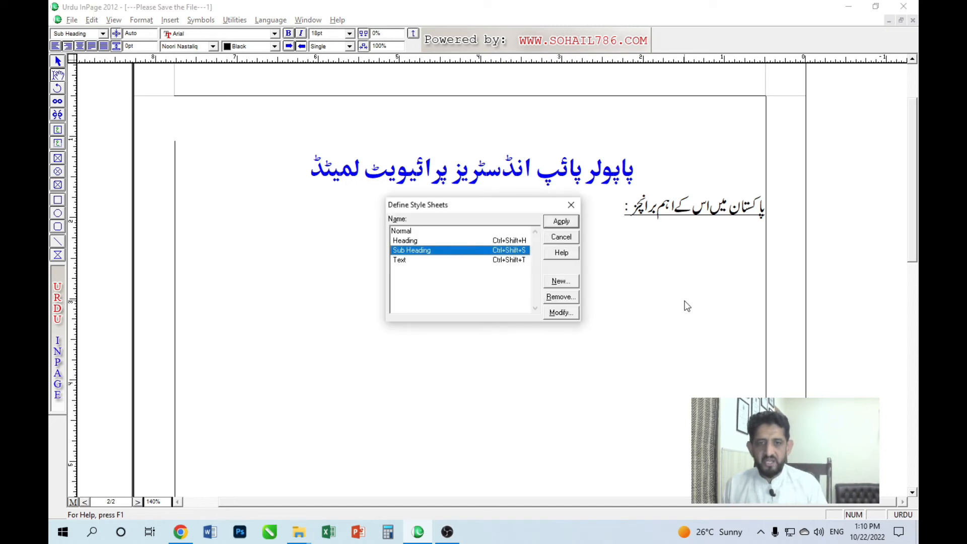
click(510, 241)
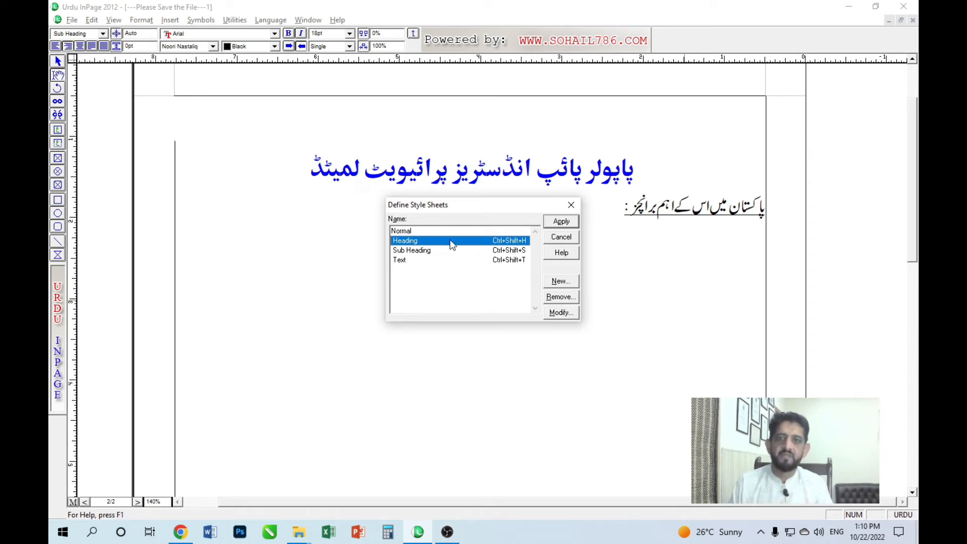
Try to remove the Sub Heading style sheet from the document's style definitions.
click(460, 250)
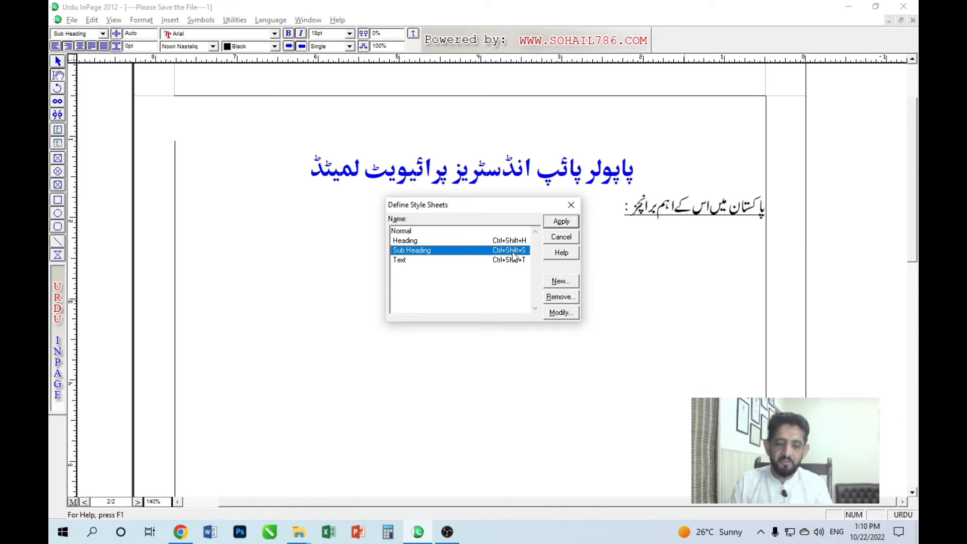
click(557, 300)
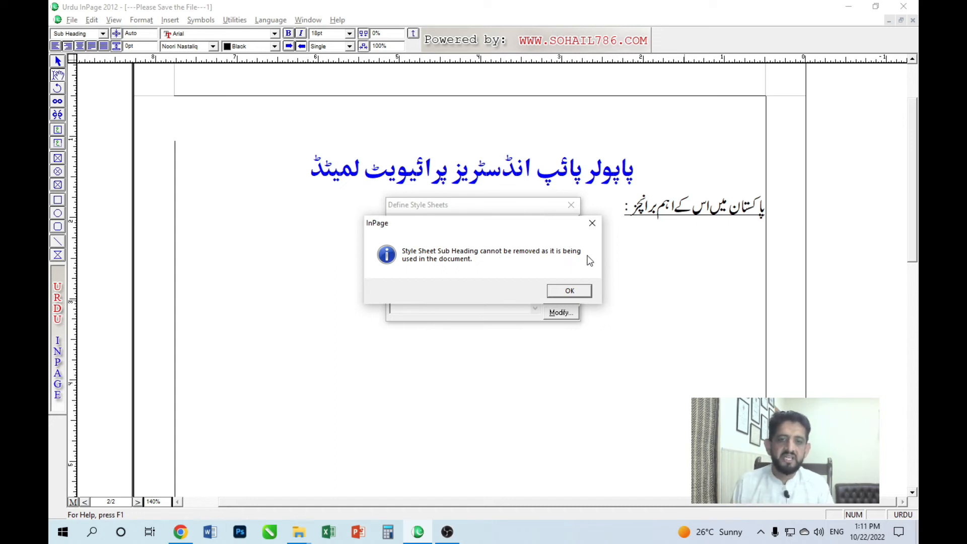
click(567, 291)
click(563, 235)
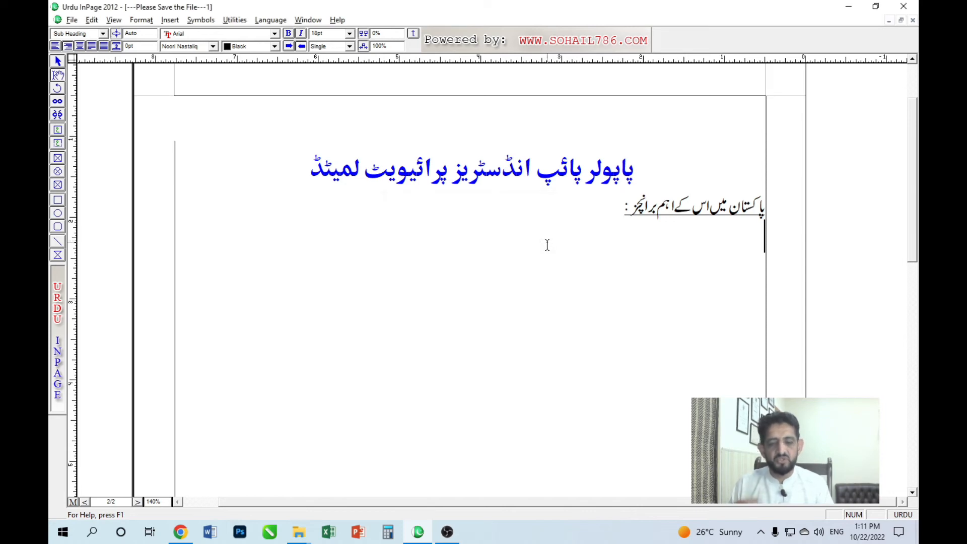
Check the style sheet used by the subheadings under the article titles on the first page.
key(ctrl+Home)
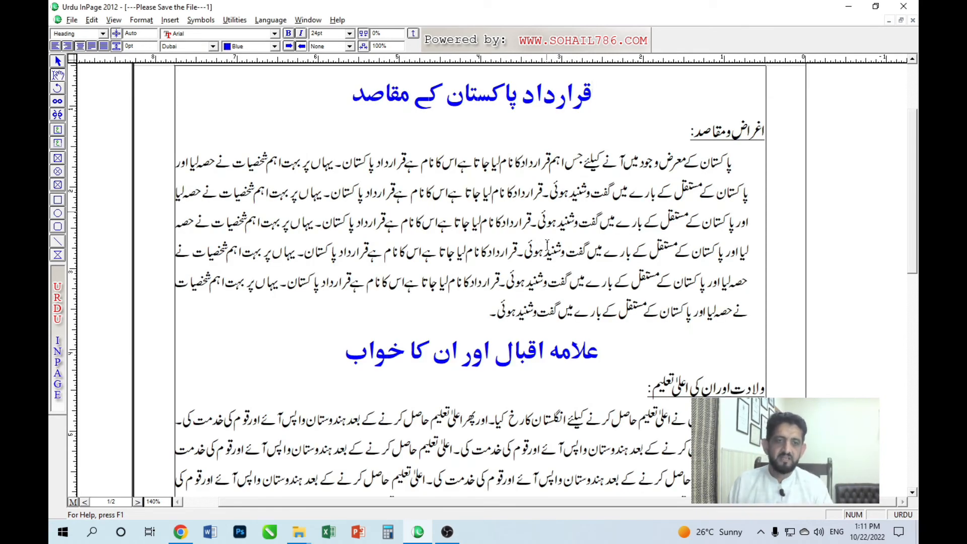
click(736, 129)
double_click(738, 129)
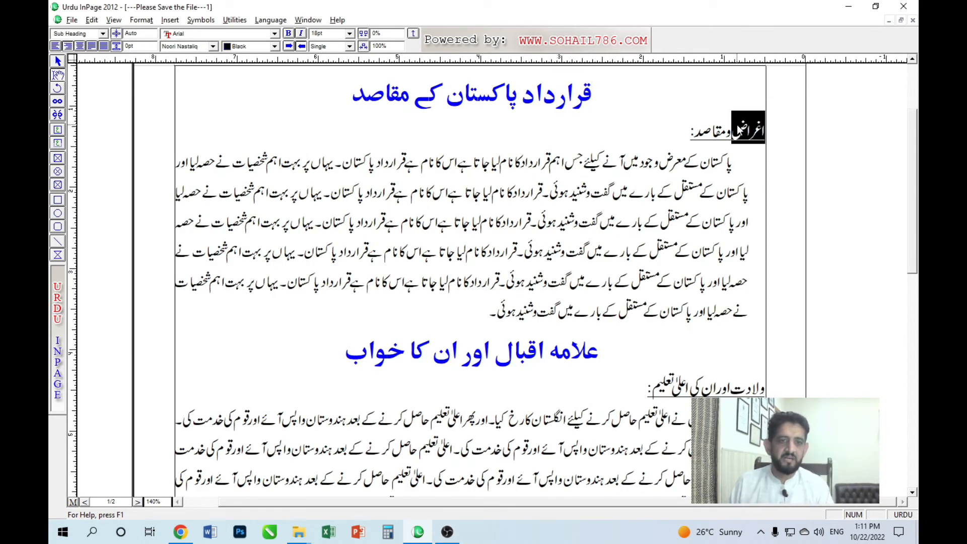
triple_click(720, 389)
click(685, 395)
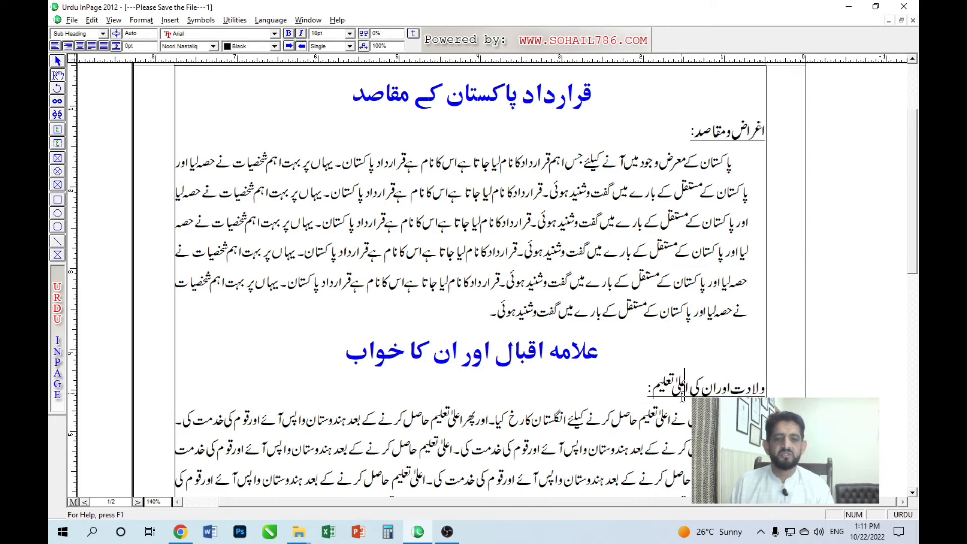
scroll(635, 436, down, 10)
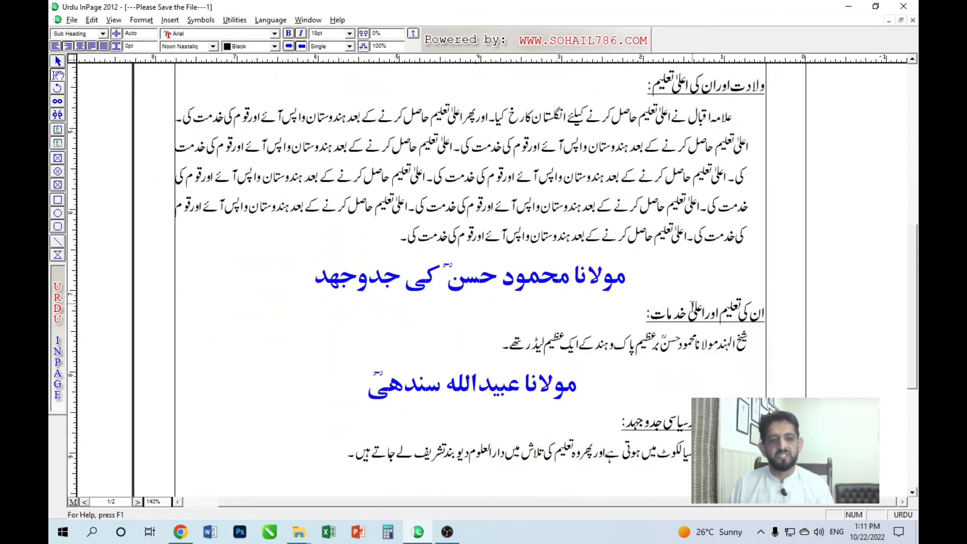
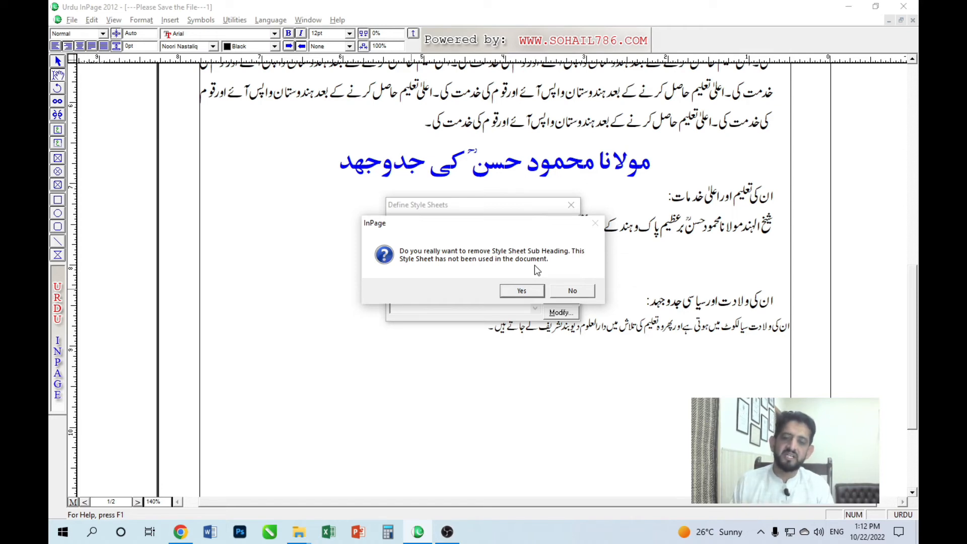
Confirm the removal of the Sub Heading style sheet and apply the Heading style to the last paragraph on the first page.
click(523, 291)
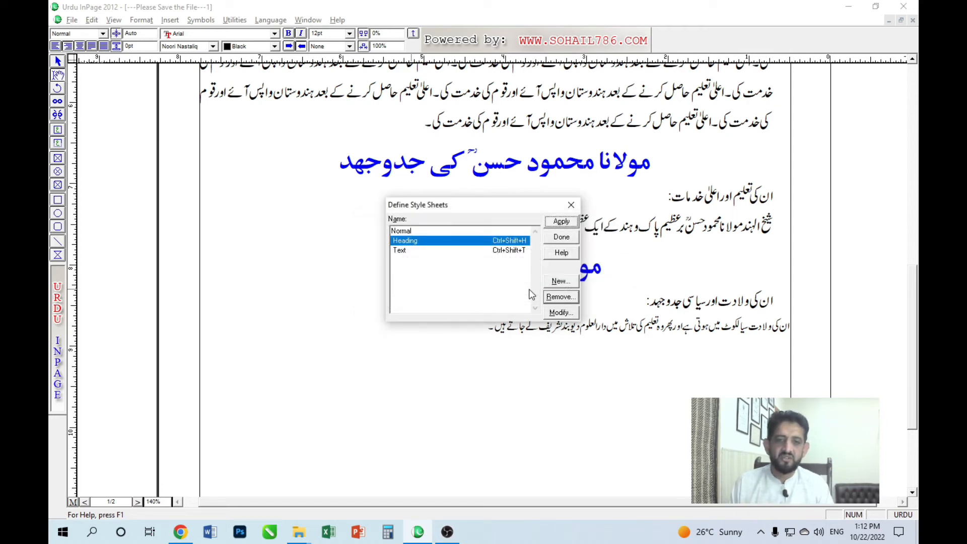
click(507, 253)
click(510, 242)
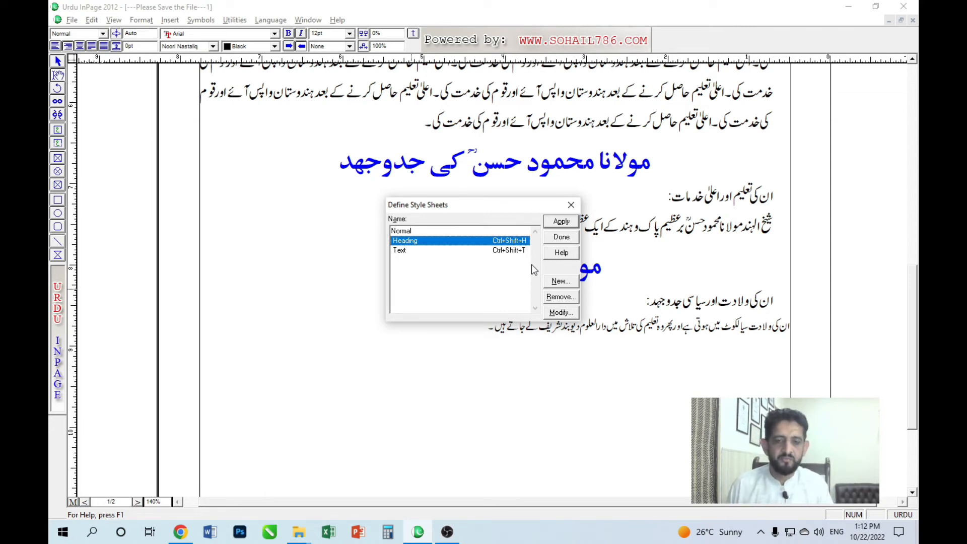
click(562, 222)
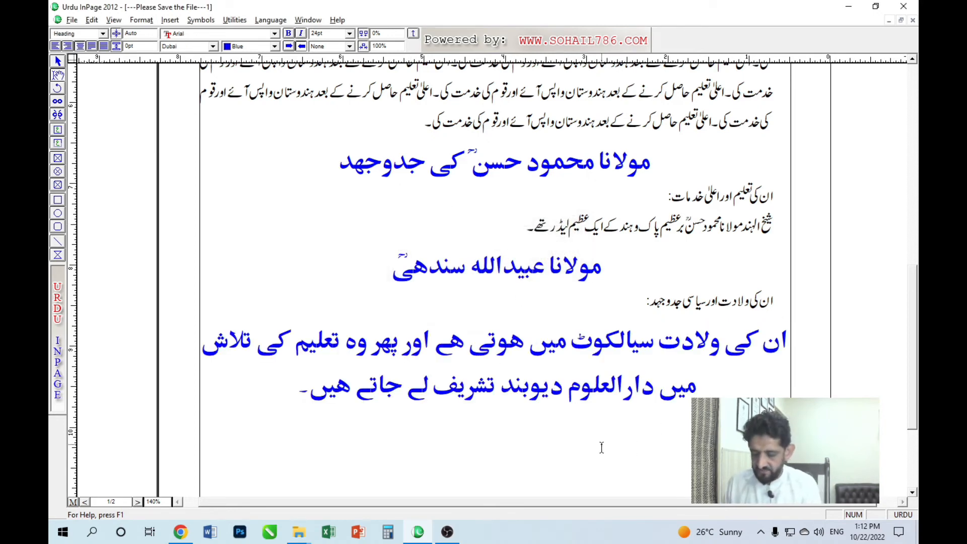
Undo the last style change and create a new blank document with the default document settings.
key(ctrl+z)
key(ctrl+n)
key(Return)
key(ctrl+2)
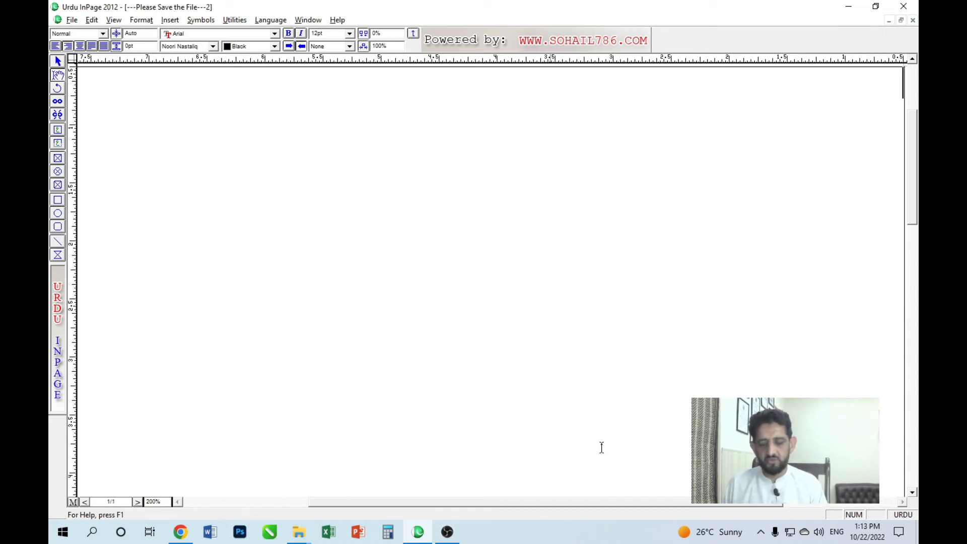
Define a new style sheet named Arabic in the new document, with "a" as its key equivalent.
key(shift+F11)
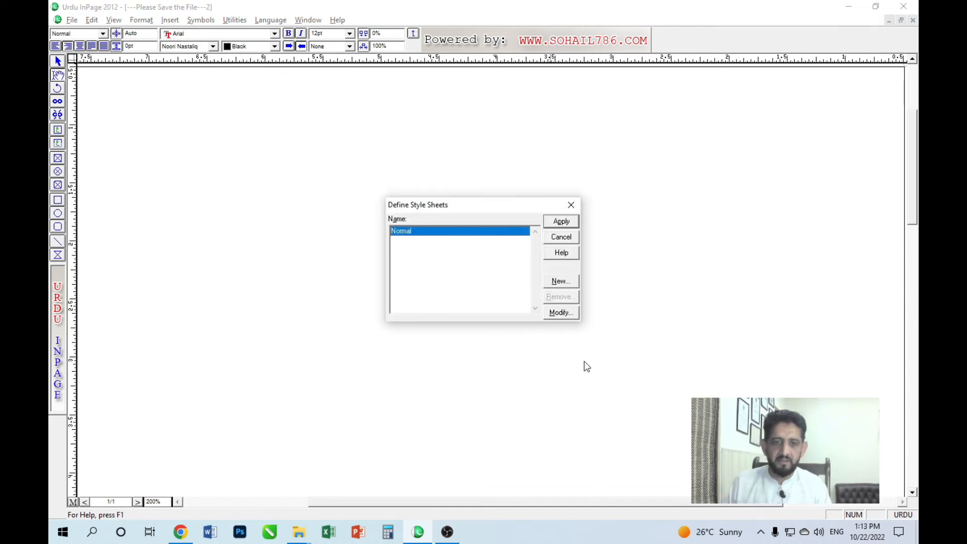
click(561, 283)
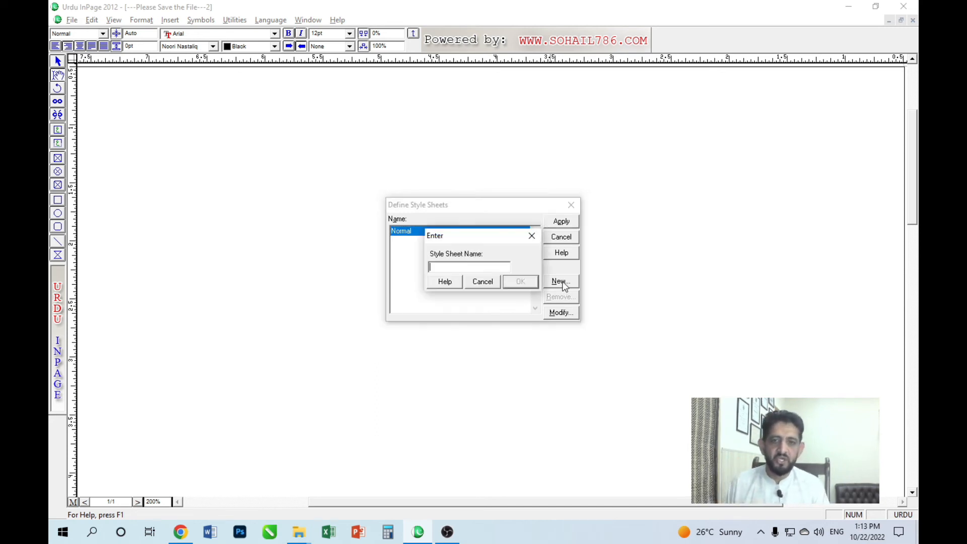
text(Aragb)
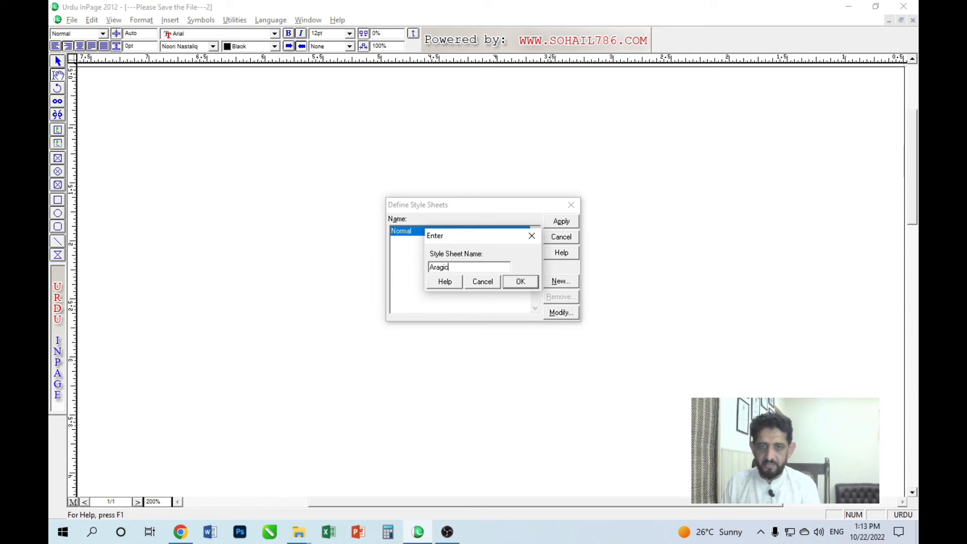
key(BackSpace)
key(BackSpace)
text(bic)
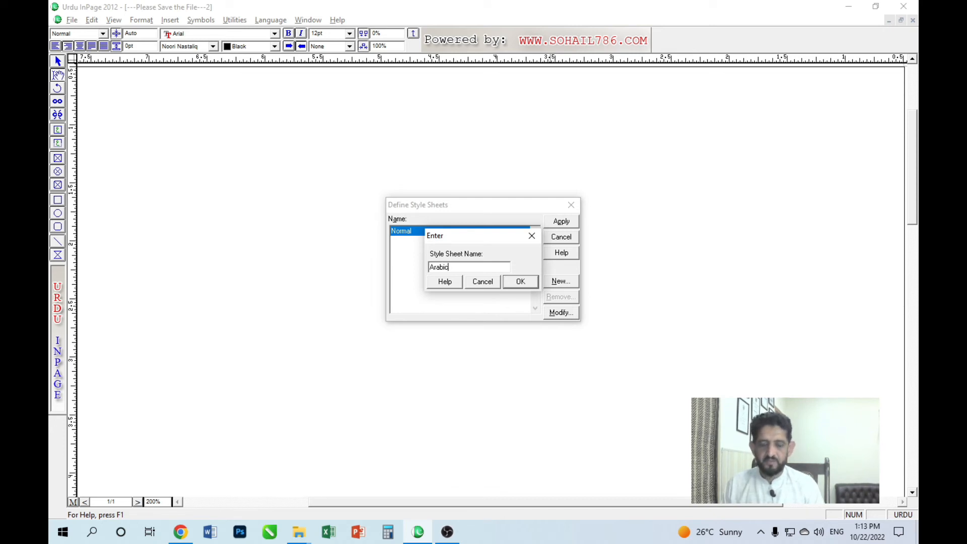
click(520, 282)
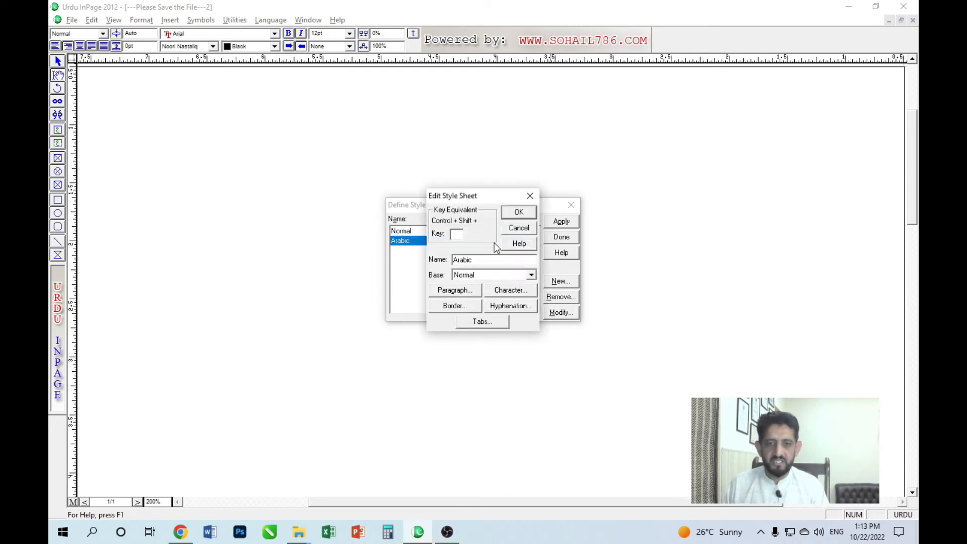
text(a)
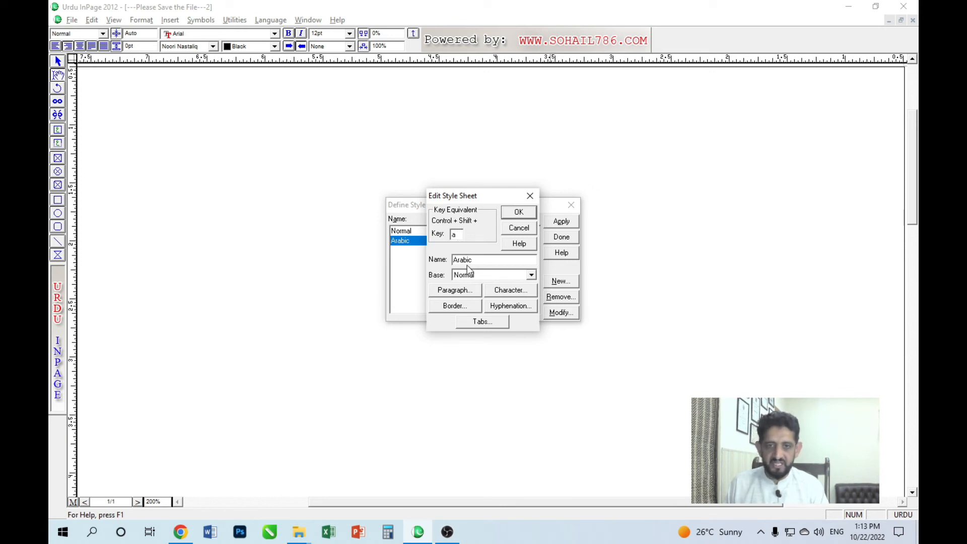
Choose the paragraph alignment for the Arabic style sheet and accept its paragraph preferences.
click(463, 290)
click(443, 202)
click(436, 215)
click(561, 202)
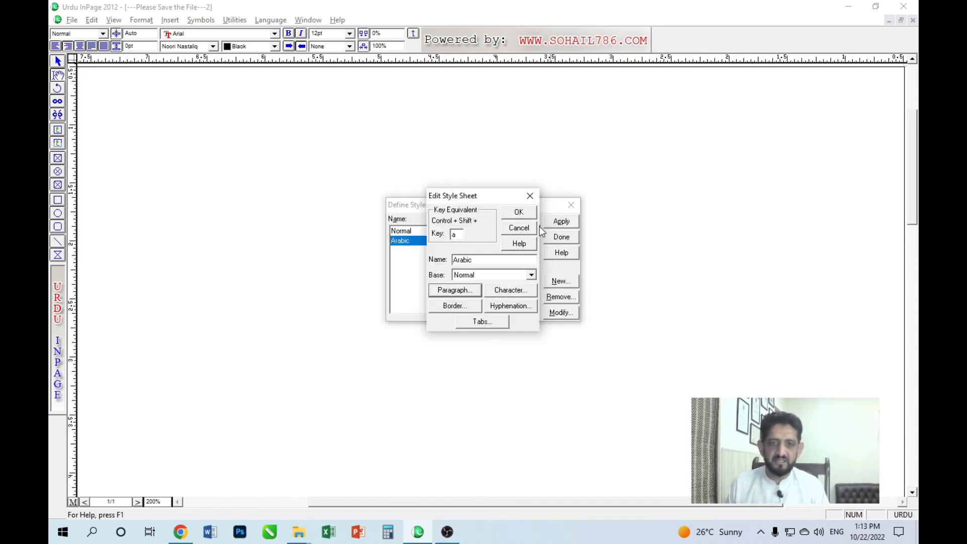
Set the Arabic style sheet's character size to 20 and its Urdu font to Trad Arabic Bold, and save the style.
click(514, 290)
click(427, 221)
drag(426, 221, 386, 223)
text(20)
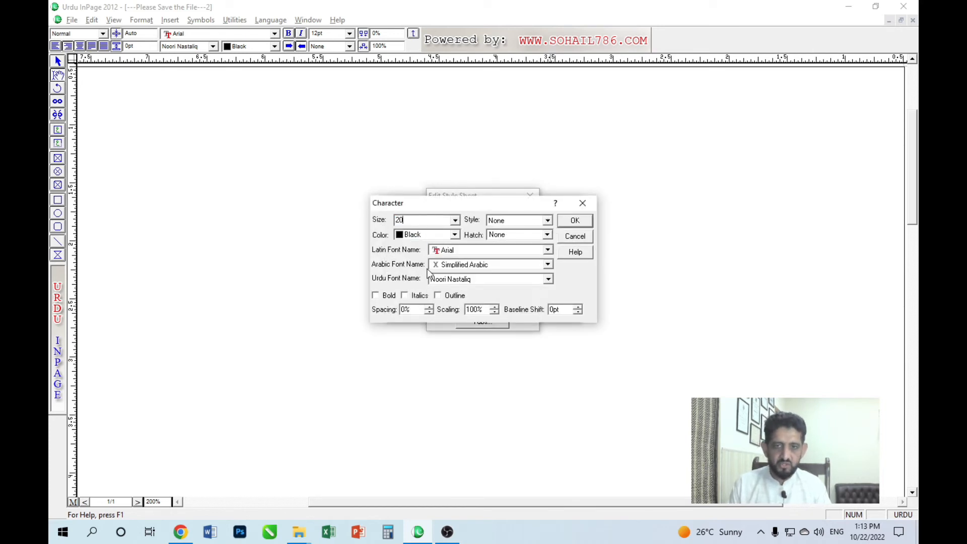
click(469, 279)
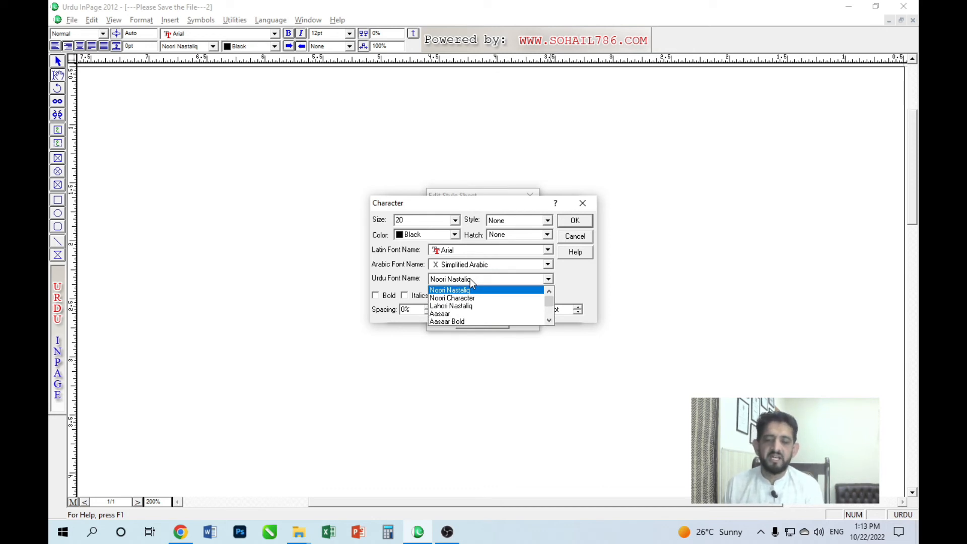
key(t)
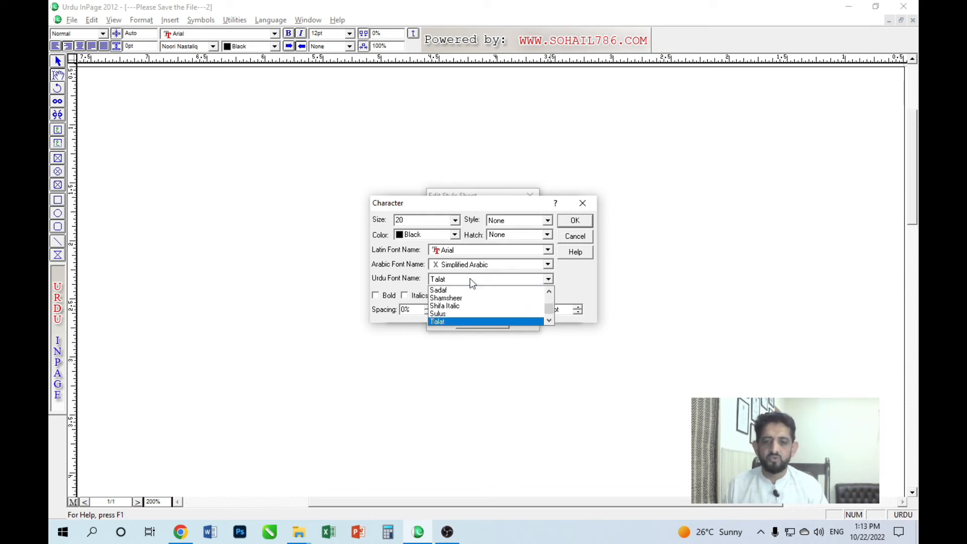
scroll(473, 283, down, 3)
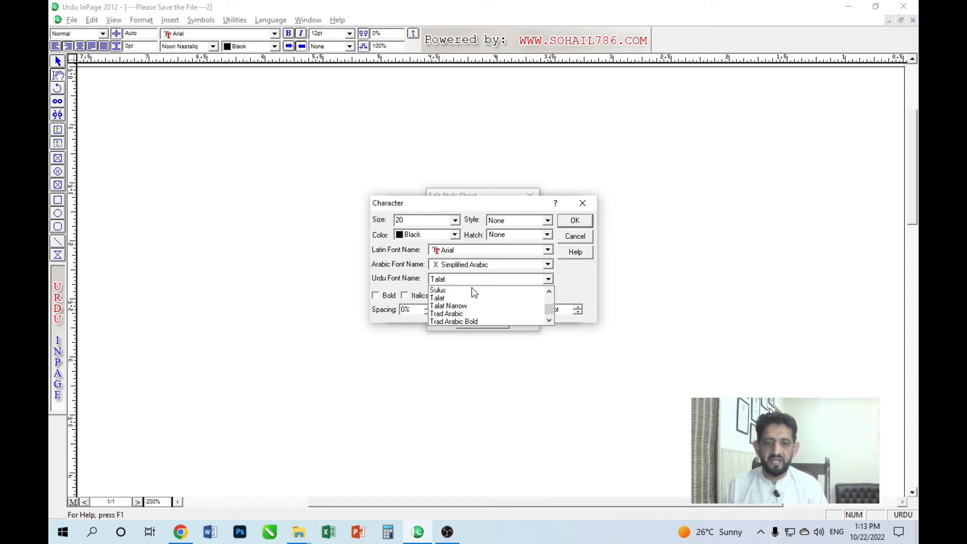
click(470, 296)
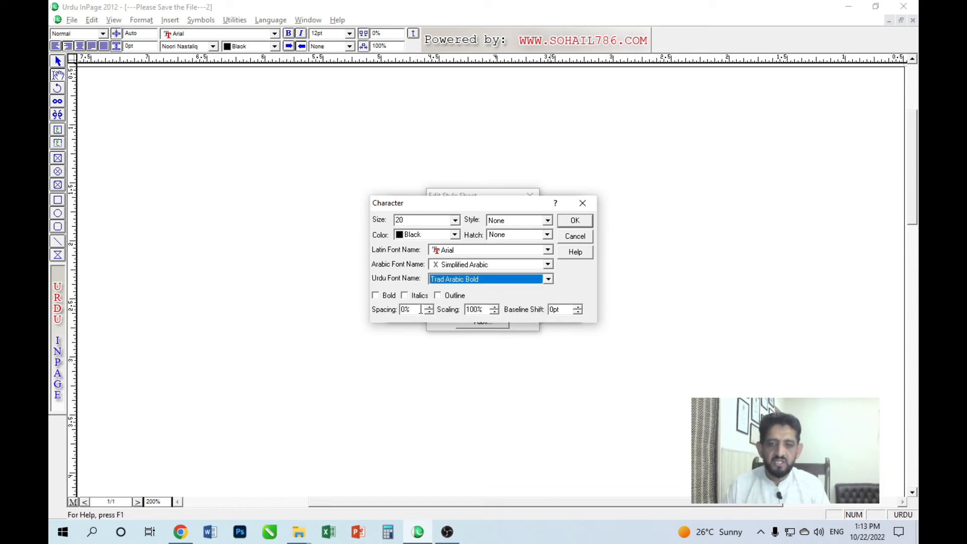
click(576, 222)
click(525, 213)
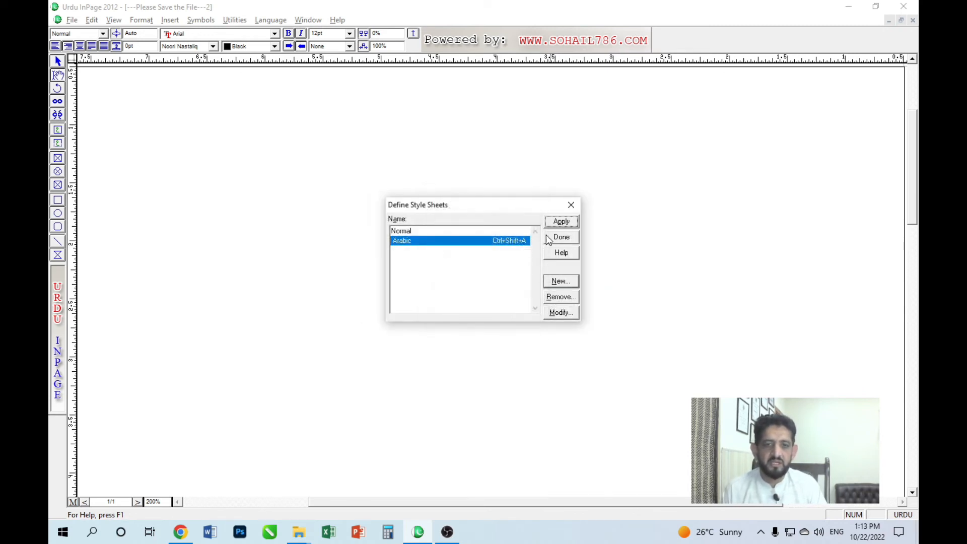
Define another style sheet named urdu with "u" as its key equivalent, keeping the default paragraph preferences.
click(556, 280)
text(urdu)
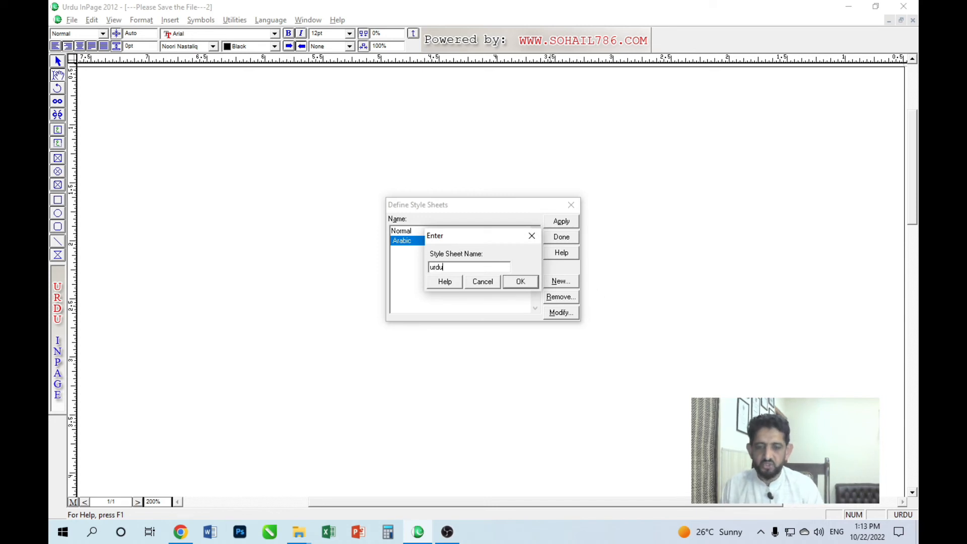
click(521, 281)
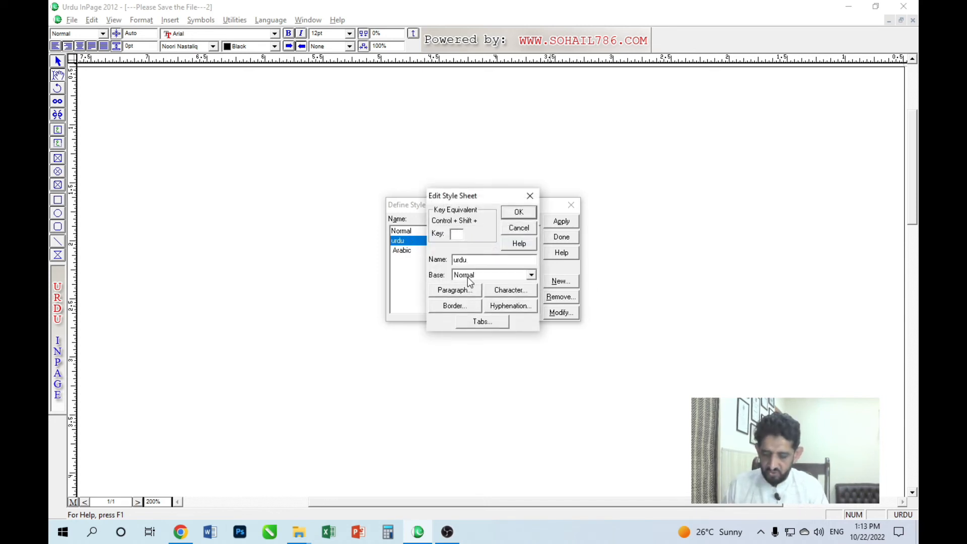
click(456, 289)
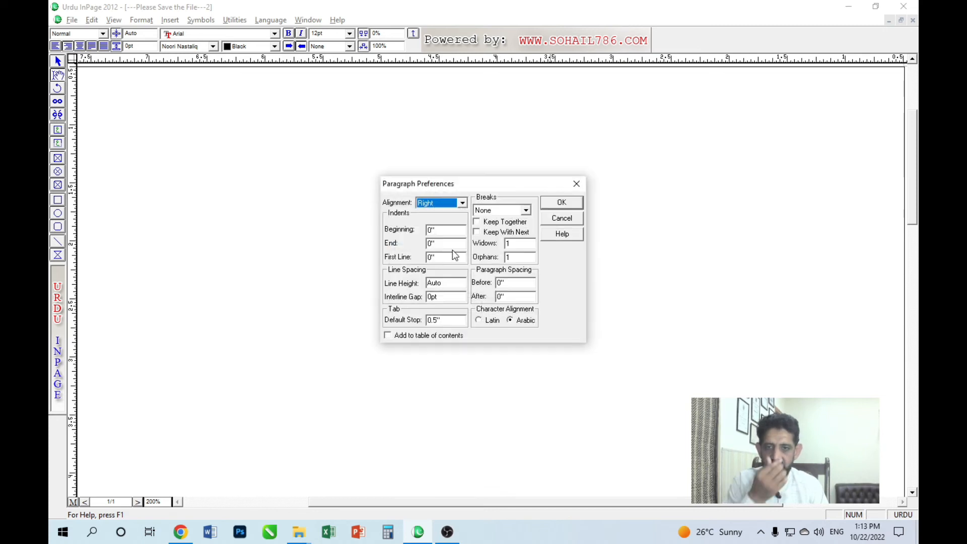
click(561, 204)
Set the urdu style sheet's character size to 18 with Noori Nastaliq as the Urdu font, and finish defining style sheets.
click(524, 290)
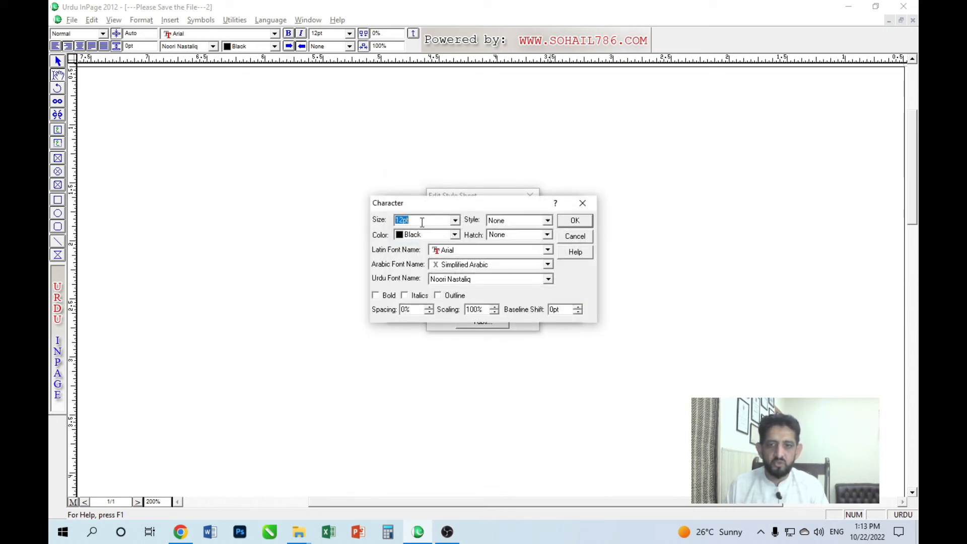
text(18)
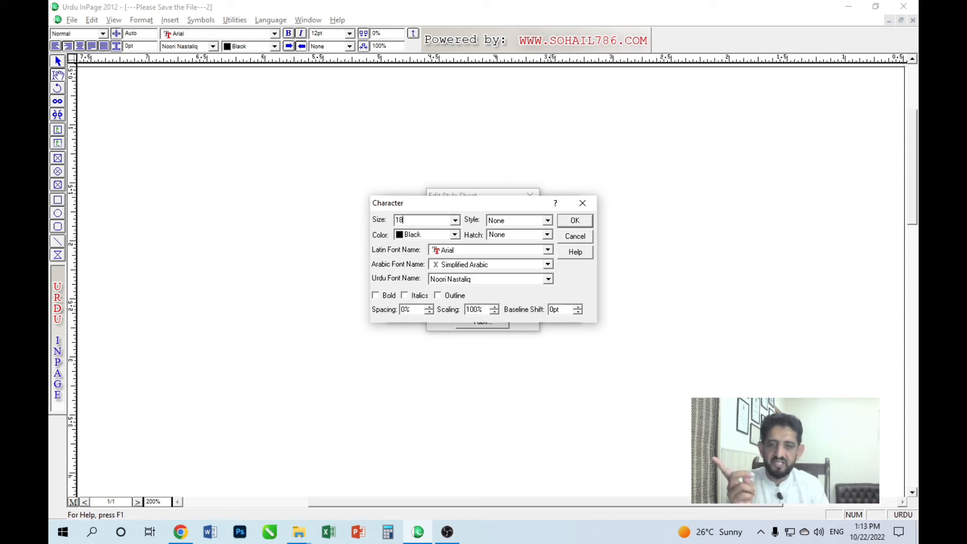
click(463, 281)
click(461, 296)
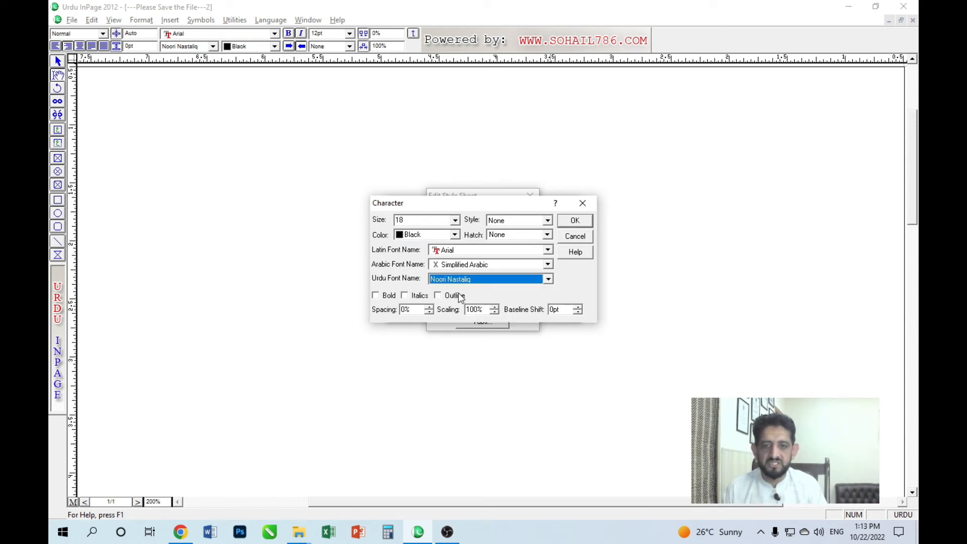
click(562, 226)
click(519, 212)
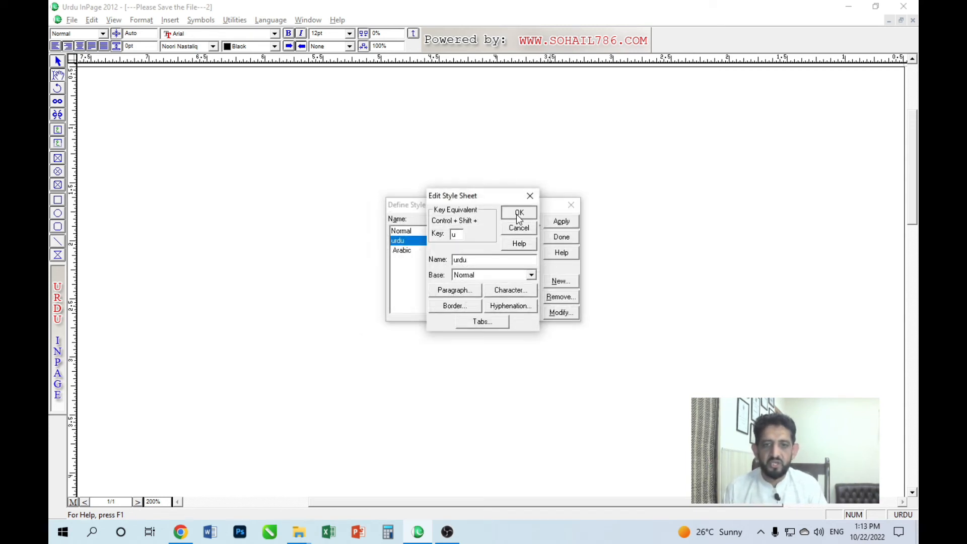
click(561, 237)
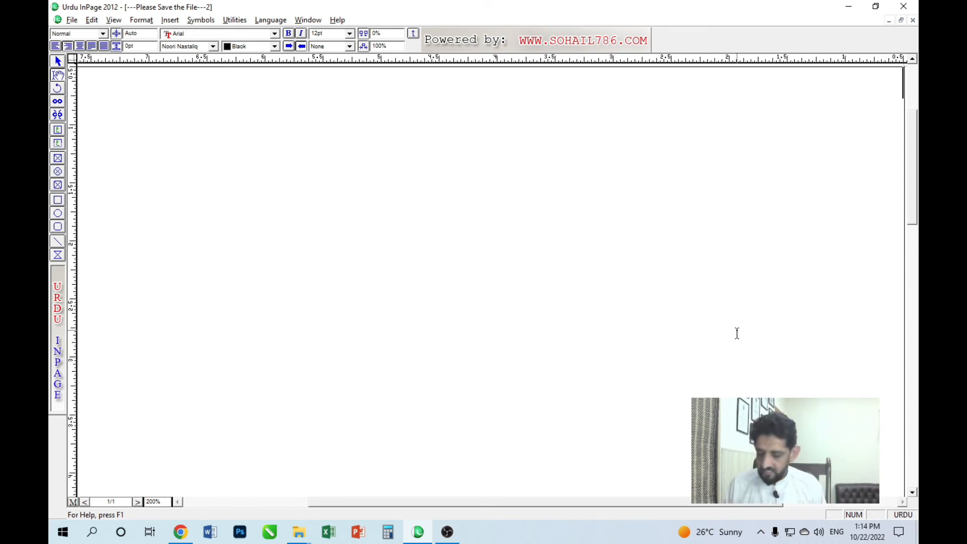
Apply the Arabic style sheet to the first line and enter the text "اعوذ بالله من الشیطن الرجیم".
key(F11)
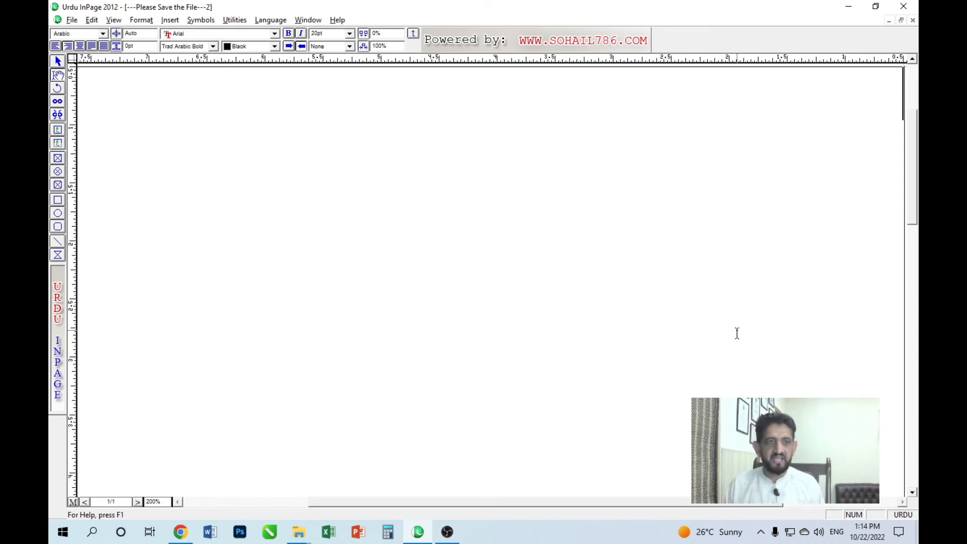
text(اَعﷺ)
key(BackSpace)
key(BackSpace)
key(BackSpace)
text(عو)
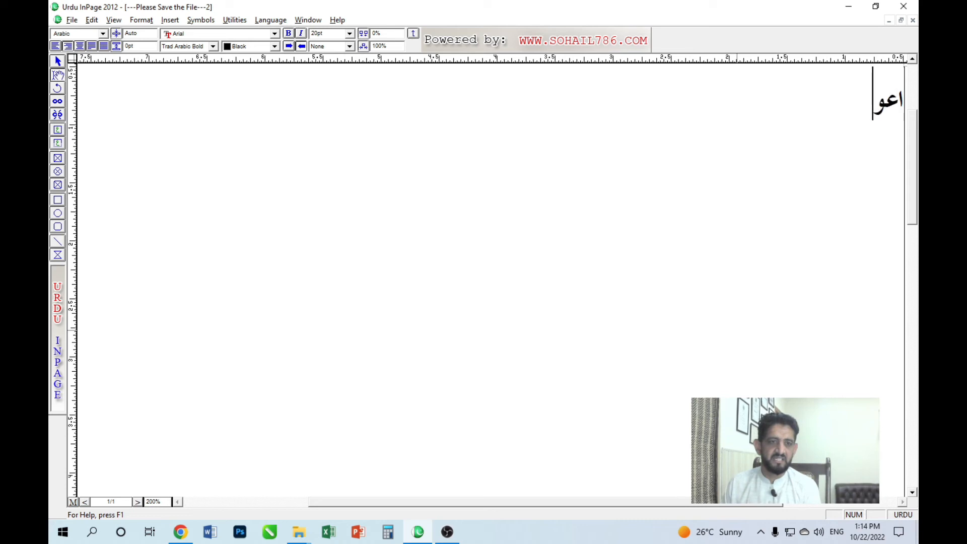
text(ذ بالله من)
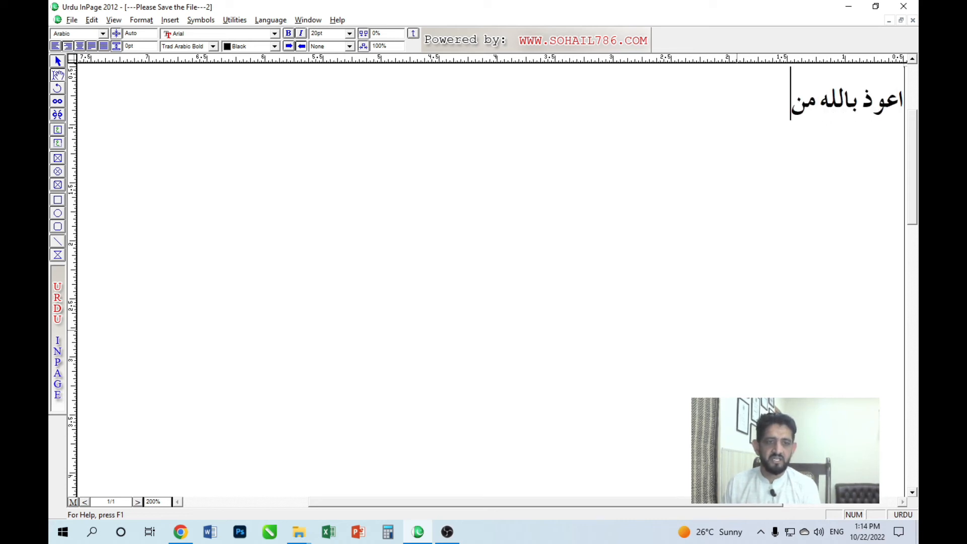
text( الشیطن ال)
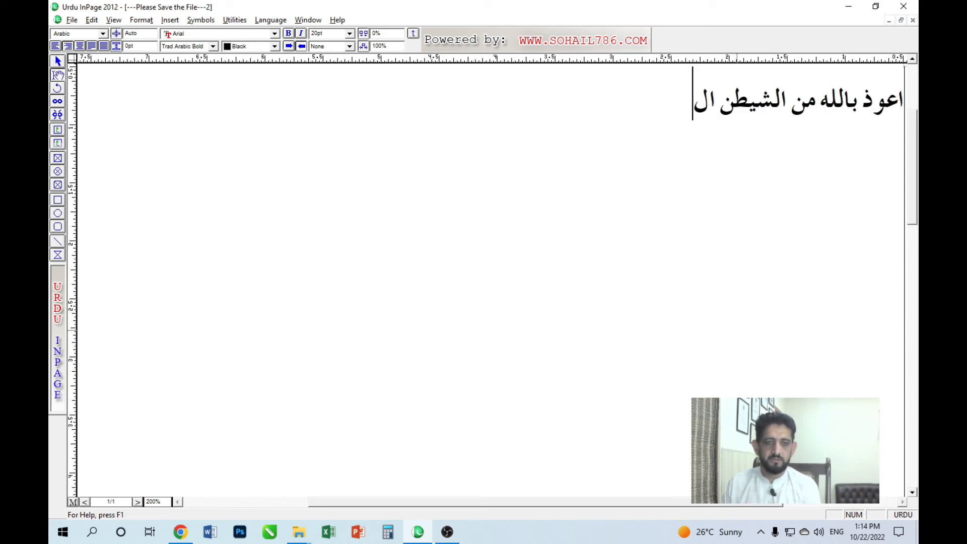
text(رجیم)
Add a second line in the urdu style with the translation "پناہ مانگتا ہوں میں اللہ کے شیطان مردود سے".
key(Return)
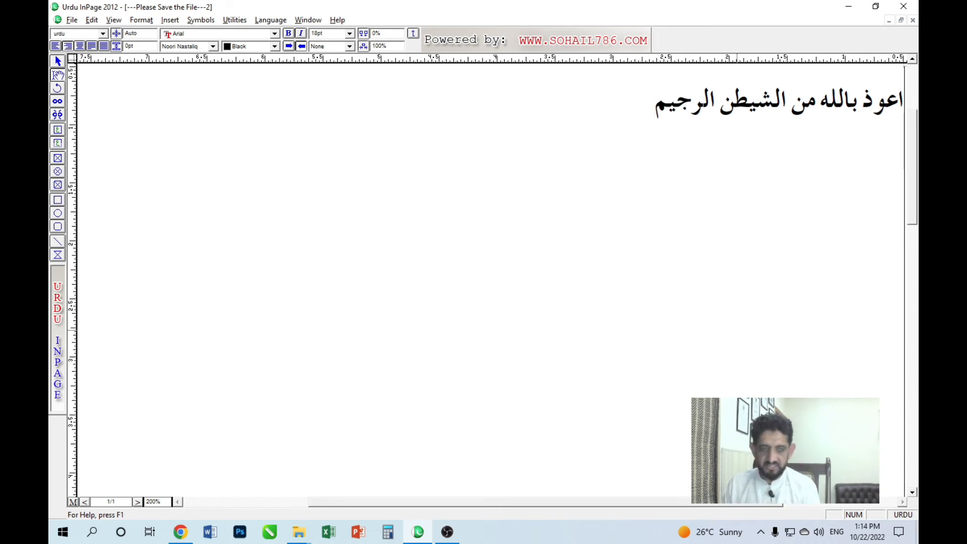
text(پناہ مانگ)
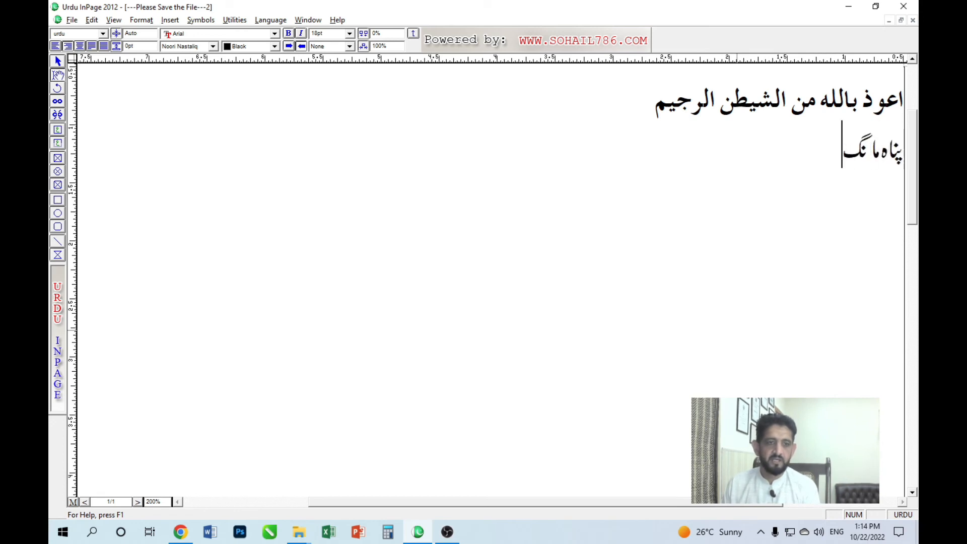
text(تا ہوں میں ال)
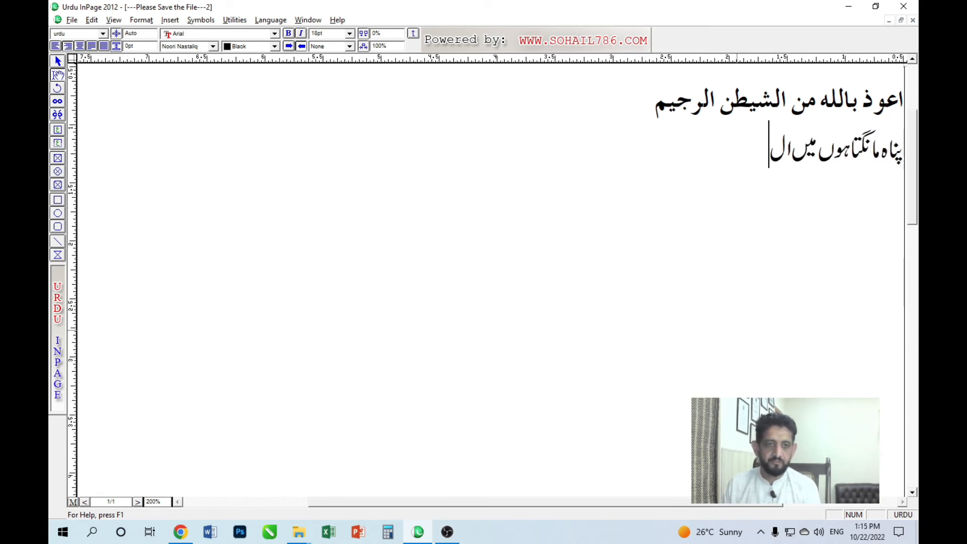
text(لہ کے شیطان)
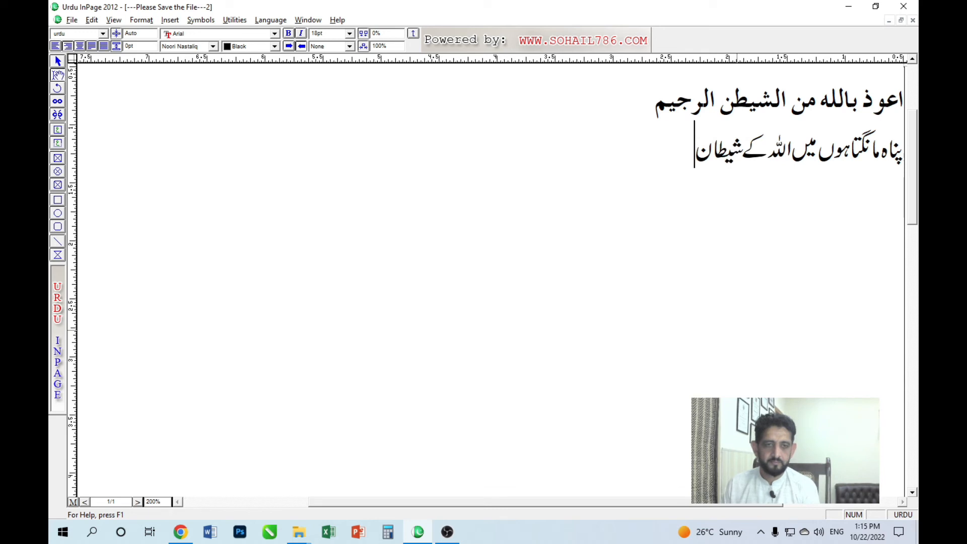
text( مردود سے)
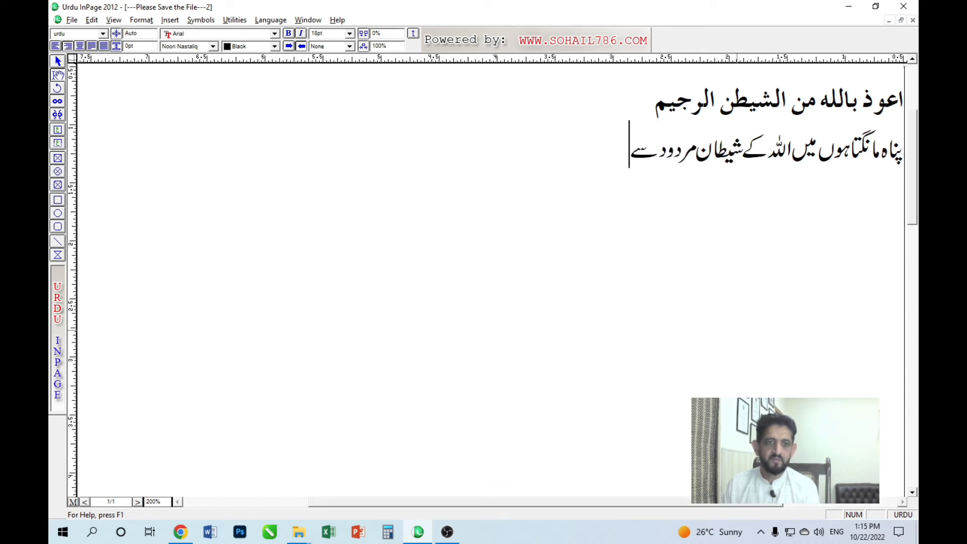
Add a third line in the Arabic style with the text "بسم الله الرحمن الرحیم".
key(Return)
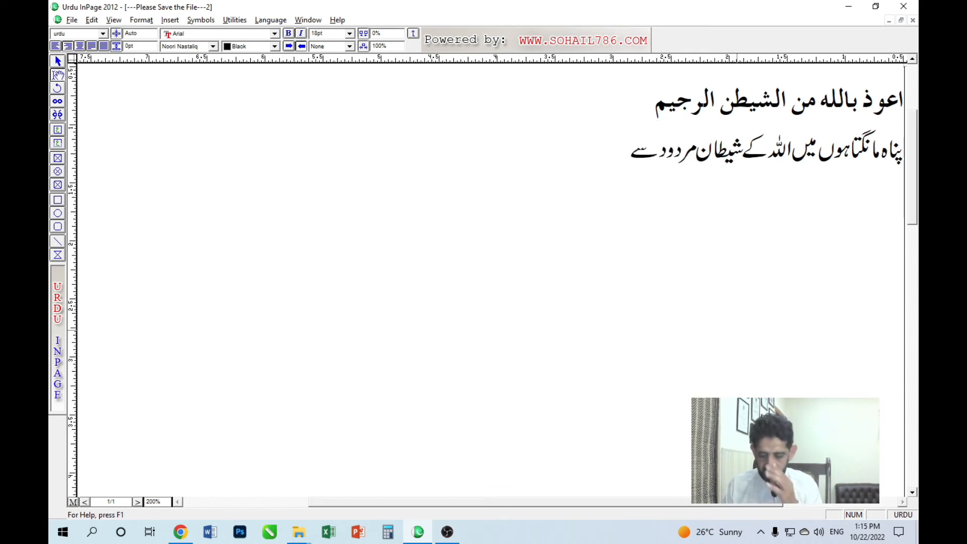
key(ctrl+1)
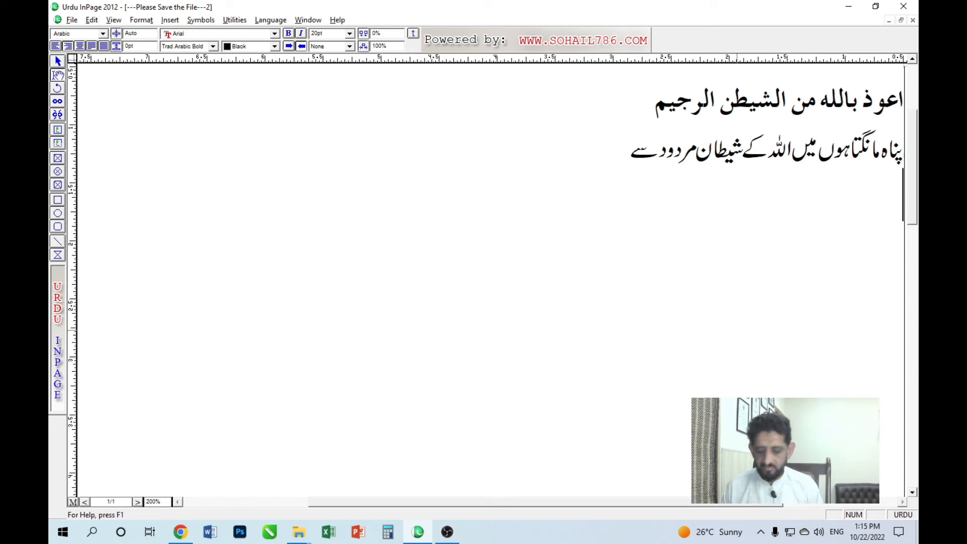
text(بسم)
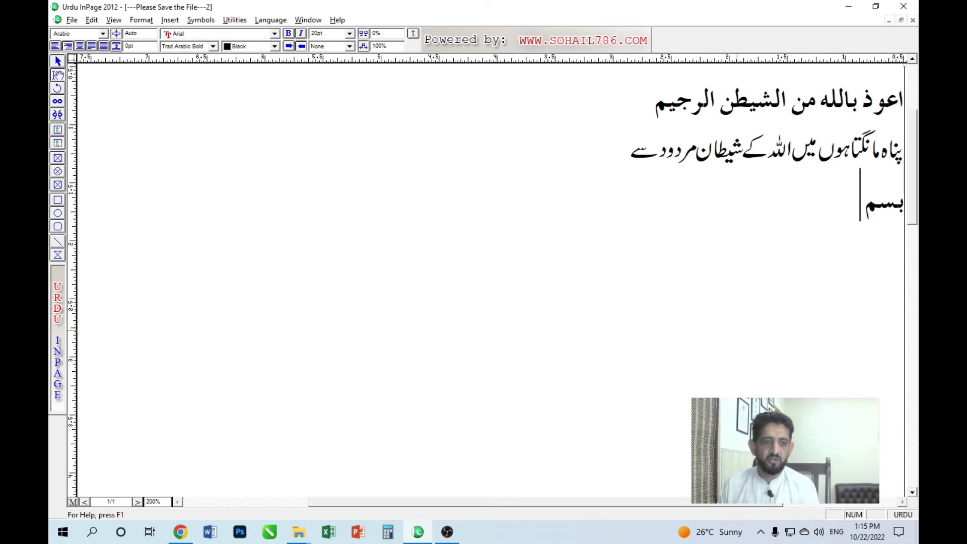
text( الله الرح)
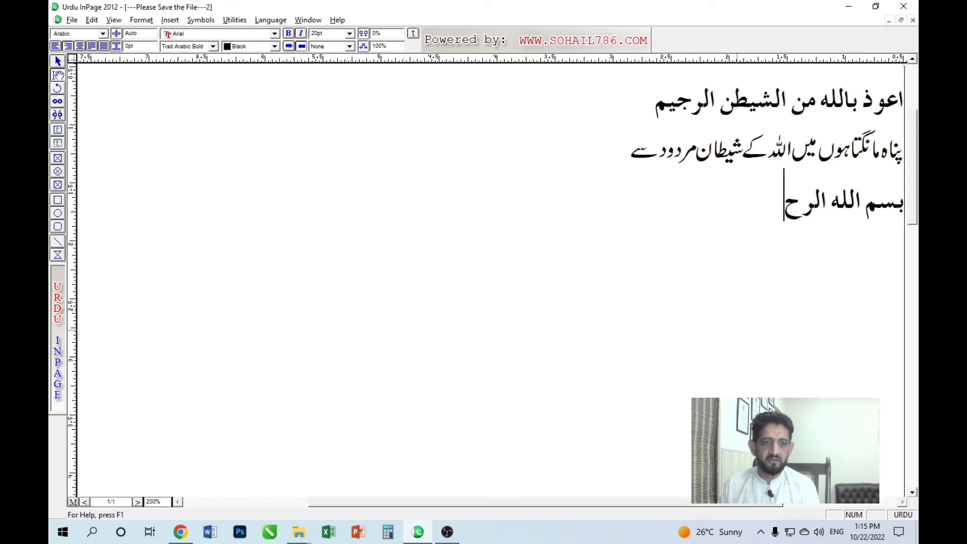
text(من الرہیم)
key(BackSpace)
key(BackSpace)
key(BackSpace)
text(حیم)
Add a fourth line in the urdu style with the translation "شروع اللہ کے نام سے جو بڑا مہربان اور نہایت رحم کرنے والا ہے۔".
key(Return)
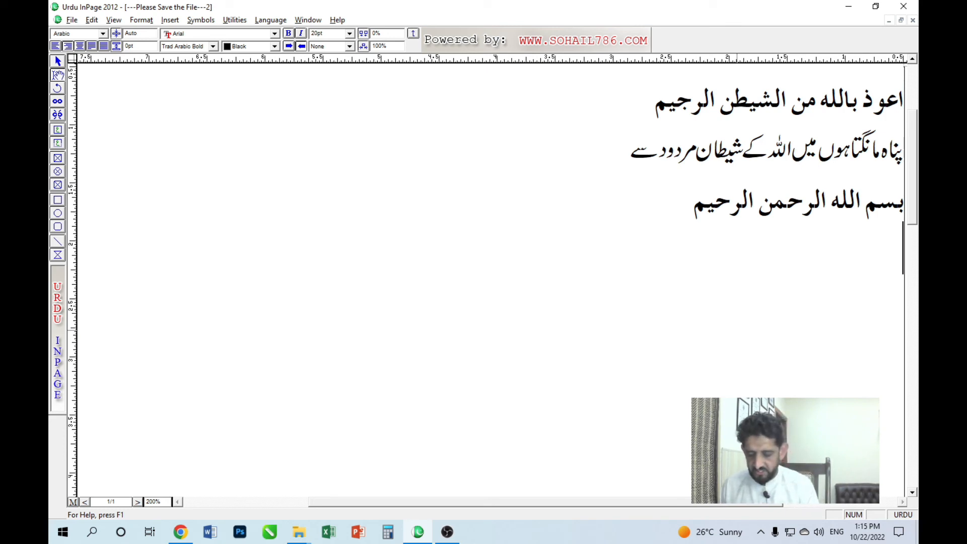
key(ctrl+2)
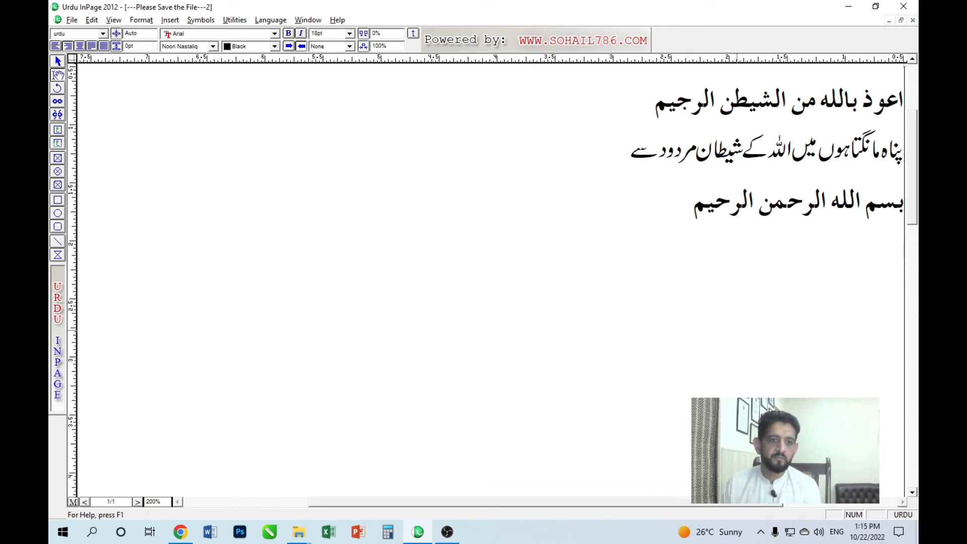
text(شروع ا)
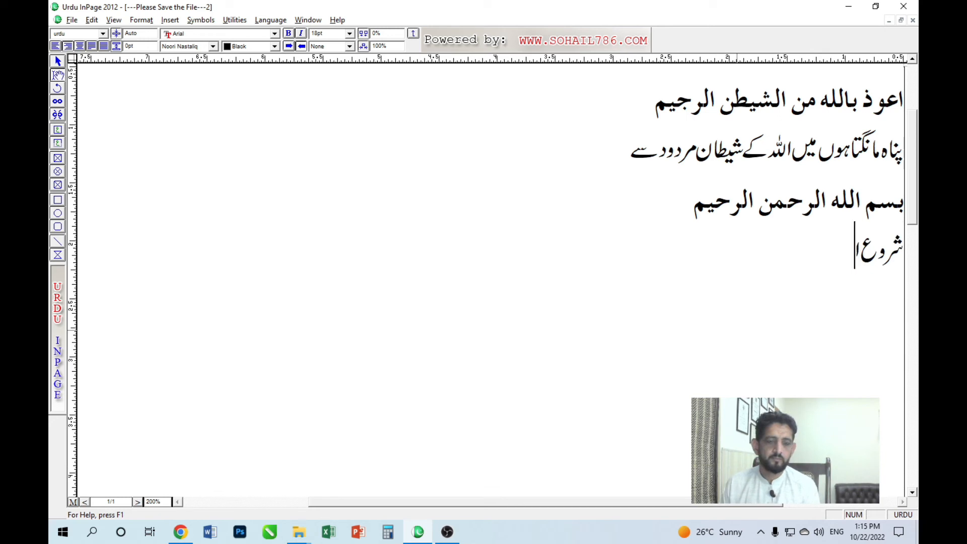
text(للہ کے نام سے جو بر)
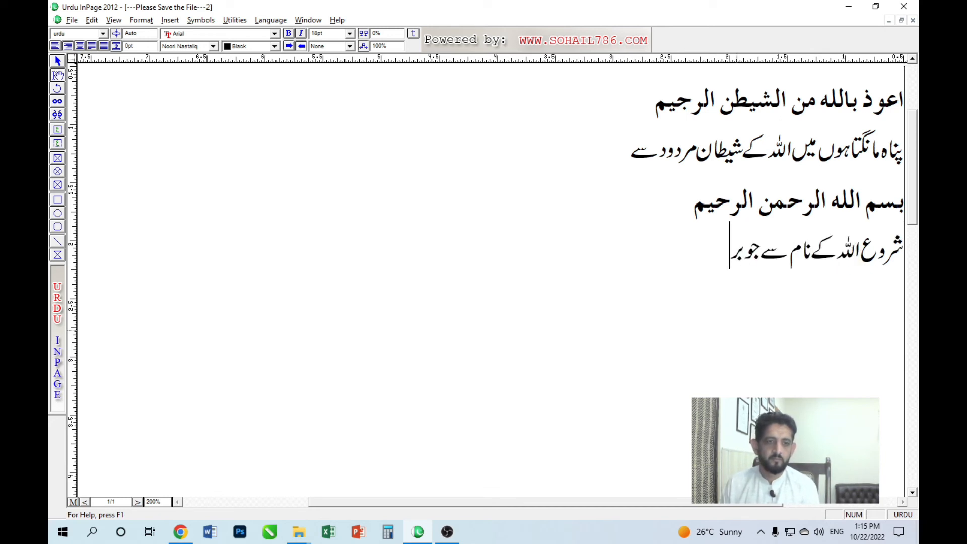
key(BackSpace)
text(ڑا مہربان اور نہایت)
text(رح)
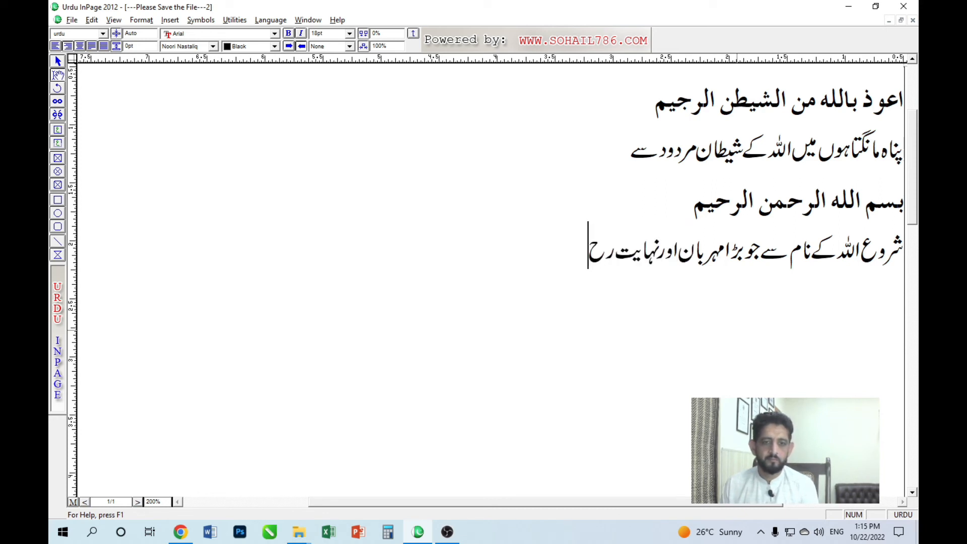
text(م کرنے والا ہے۔)
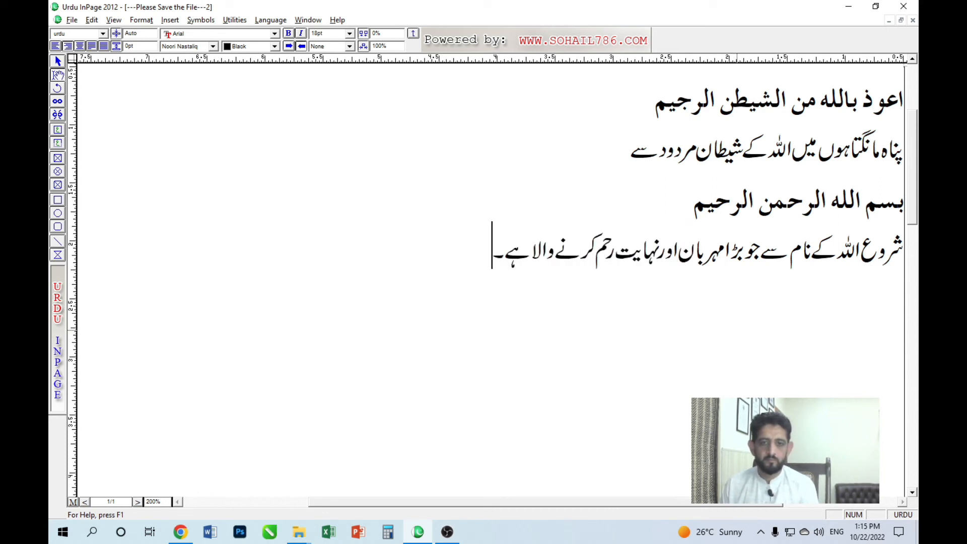
Add a line of random filler letters in the Arabic style, followed by another filler line in the urdu style.
key(Return)
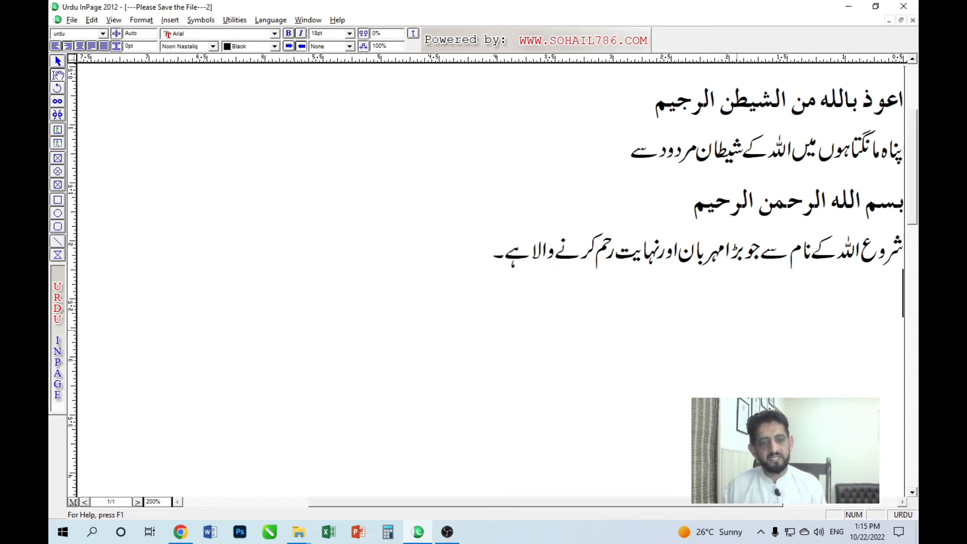
key(ctrl+1)
text(سل؛فکجا)
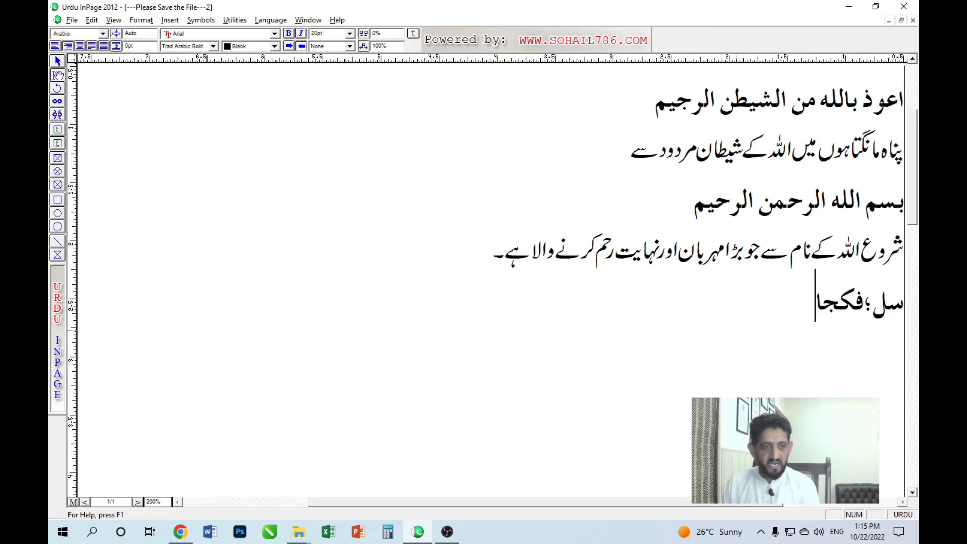
text(سکل؛دفجاکلسجدفکلجاسکلدفجا)
key(Return)
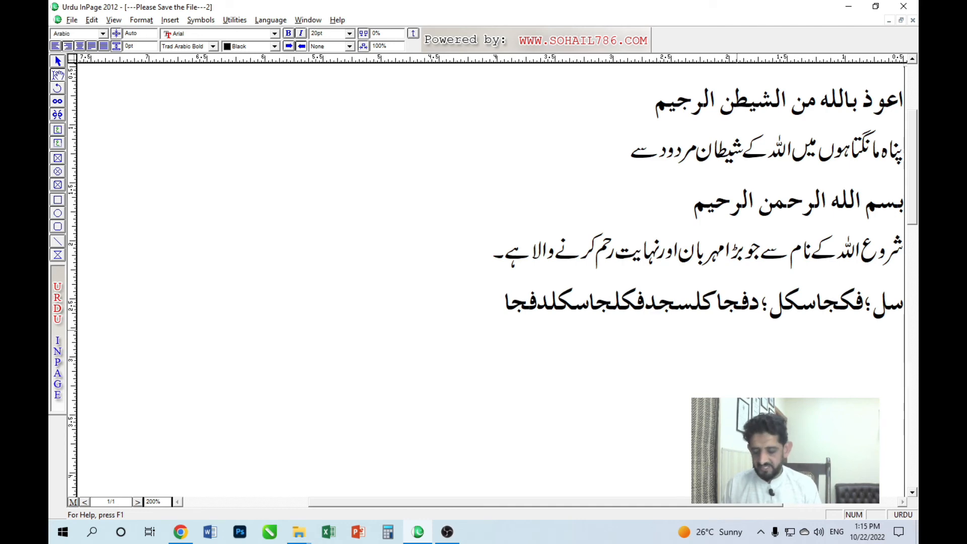
key(ctrl+2)
text(اسلکد فجاسلد کفجاسلکد)
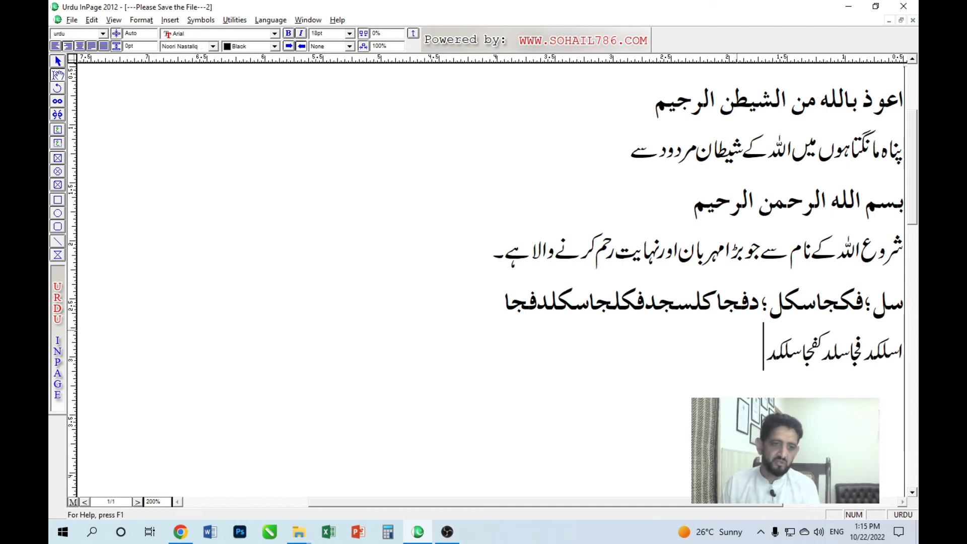
text( فجاسلکد فجاسلکد فجاکلسجد فلاکسجد فکلاسجلد کف)
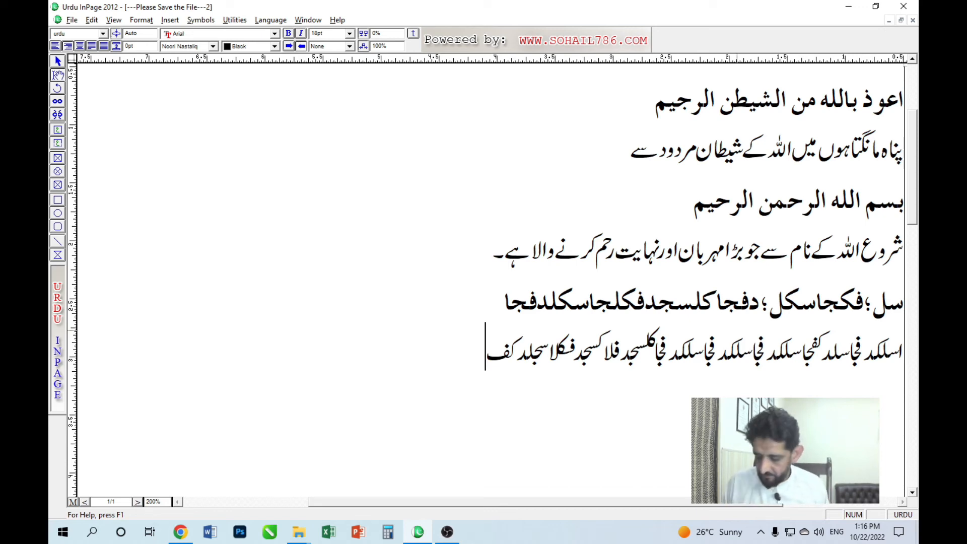
Close the practice document without saving it.
key(ctrl+F4)
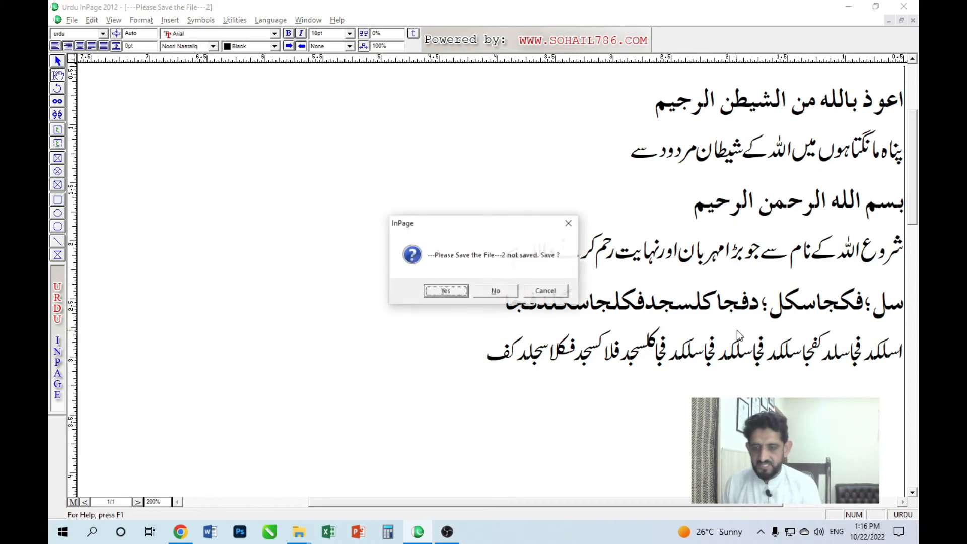
key(n)
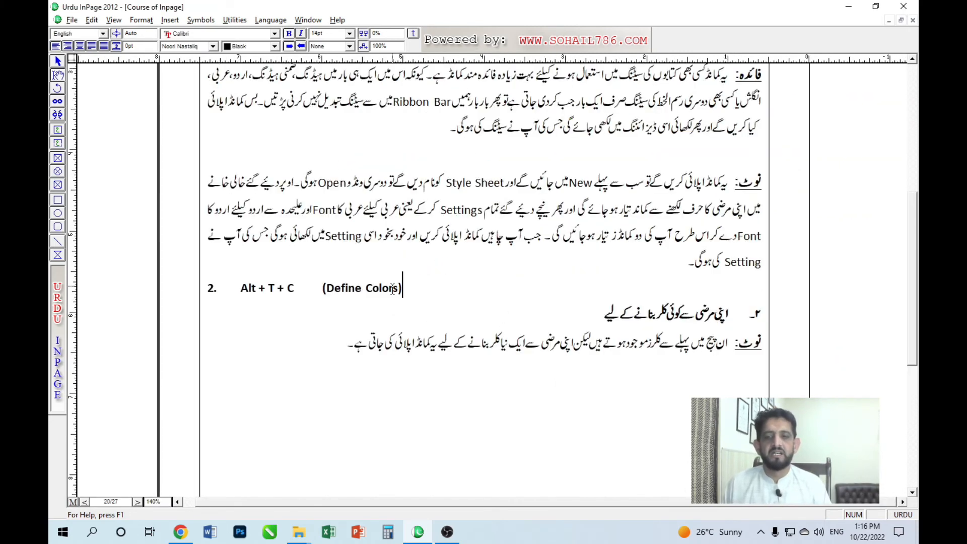
Read the Define Colors section of the course notes, including its Urdu heading and the note beneath it.
scroll(412, 328, down, 1)
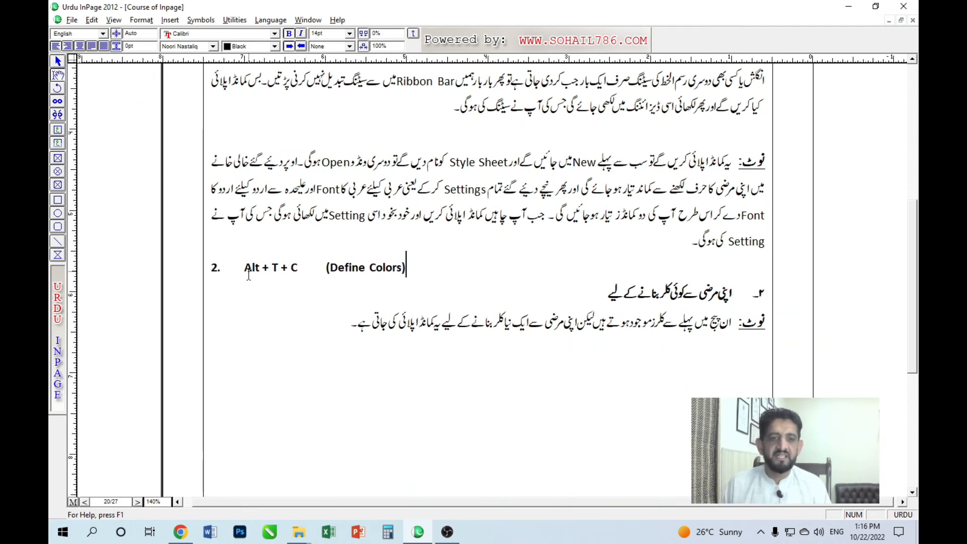
click(608, 301)
drag(608, 300, 733, 305)
click(694, 323)
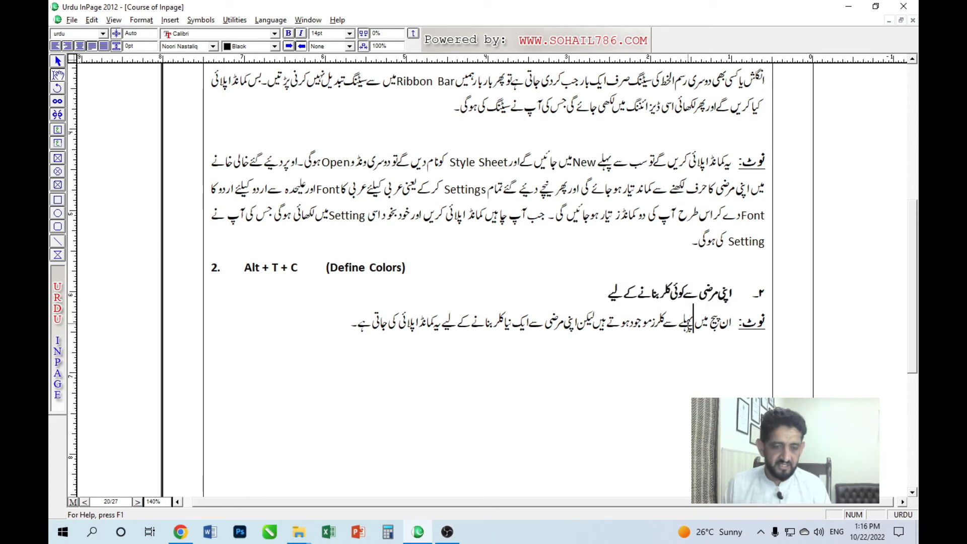
drag(350, 323, 735, 328)
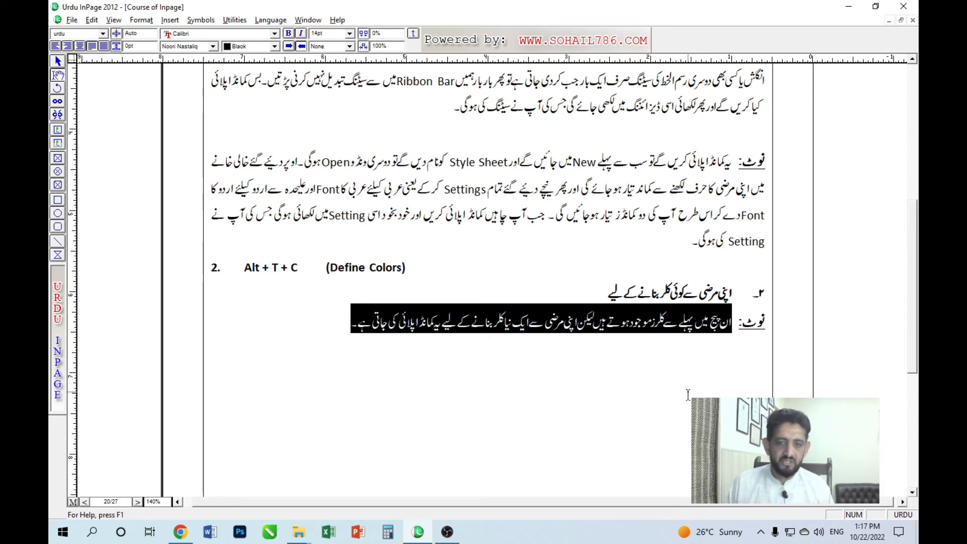
click(339, 331)
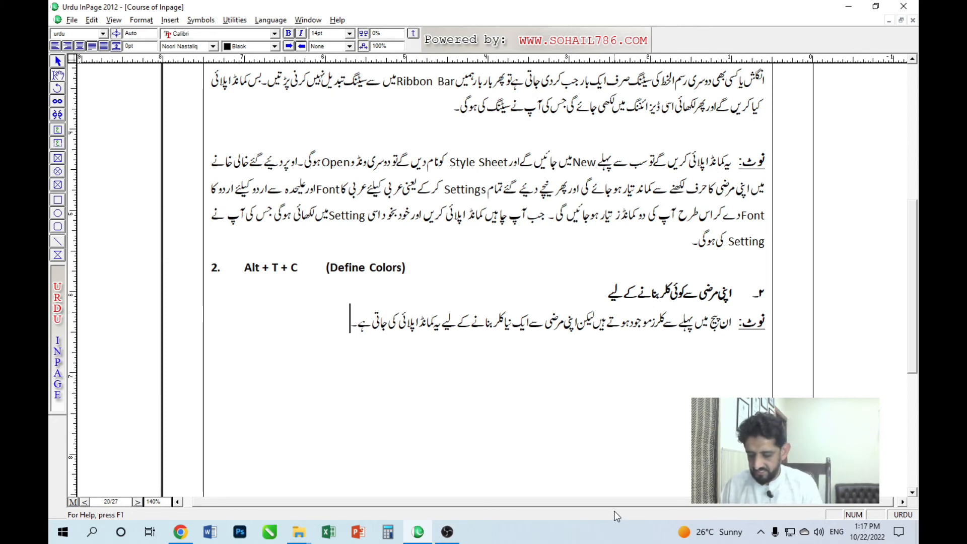
Switch to the open document with the blue headings and examine the text colors available for its first heading.
key(ctrl+Tab)
key(ctrl+Home)
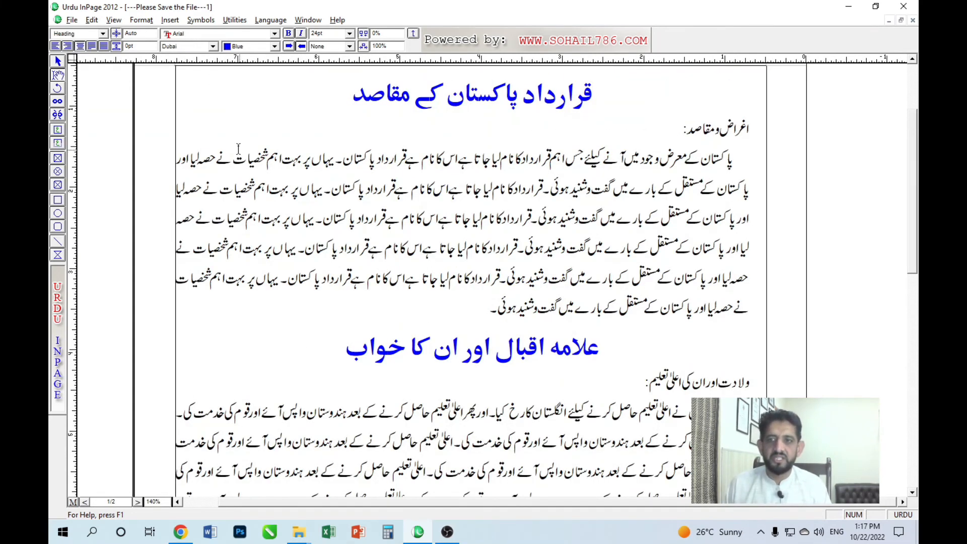
click(259, 47)
scroll(283, 77, up, 2)
scroll(282, 77, up, 2)
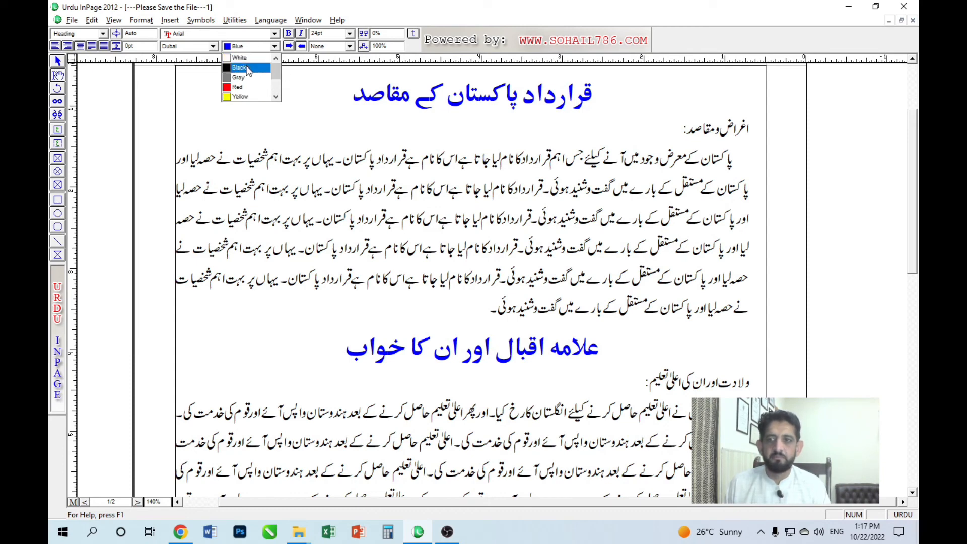
scroll(247, 96, down, 3)
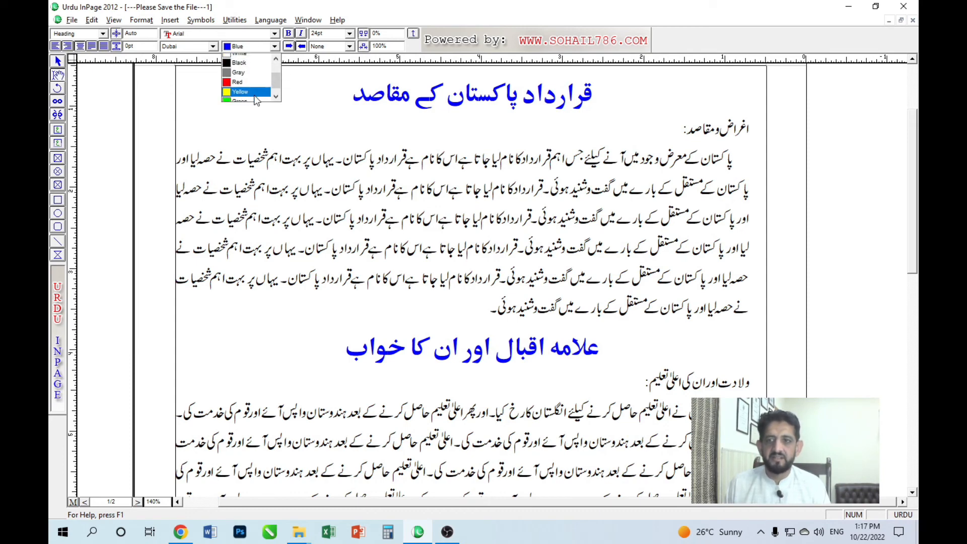
scroll(257, 100, down, 1)
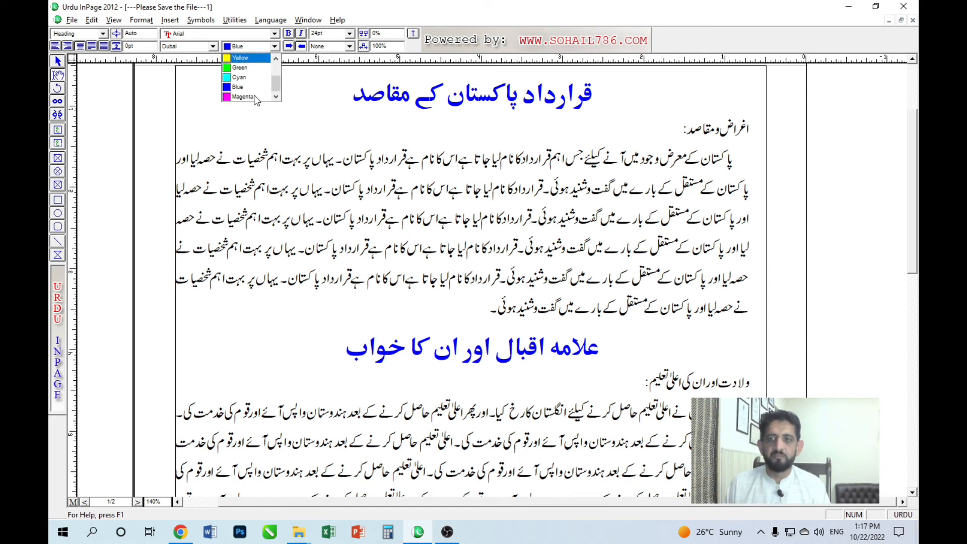
click(447, 104)
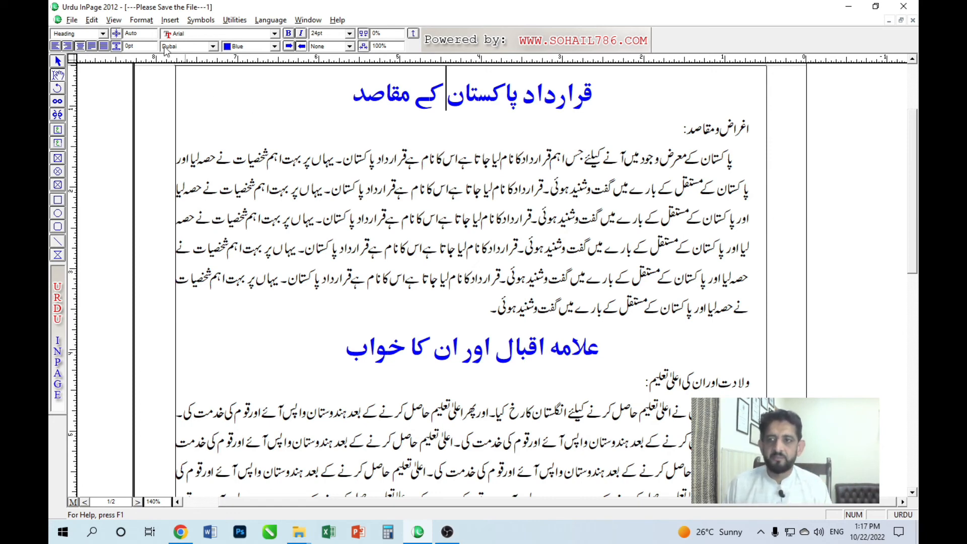
Look over the color list and options of the Define Colors dialog, closing it without changes.
click(143, 21)
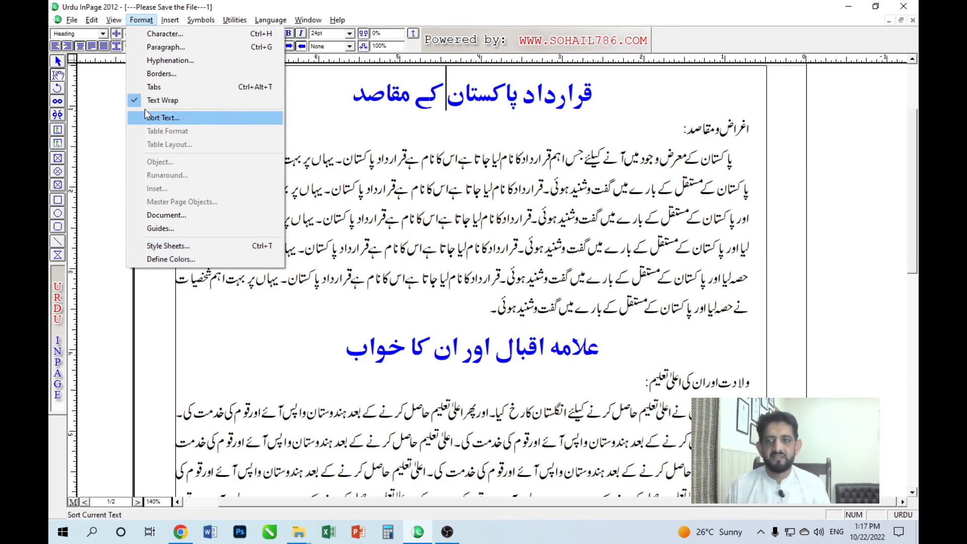
click(188, 261)
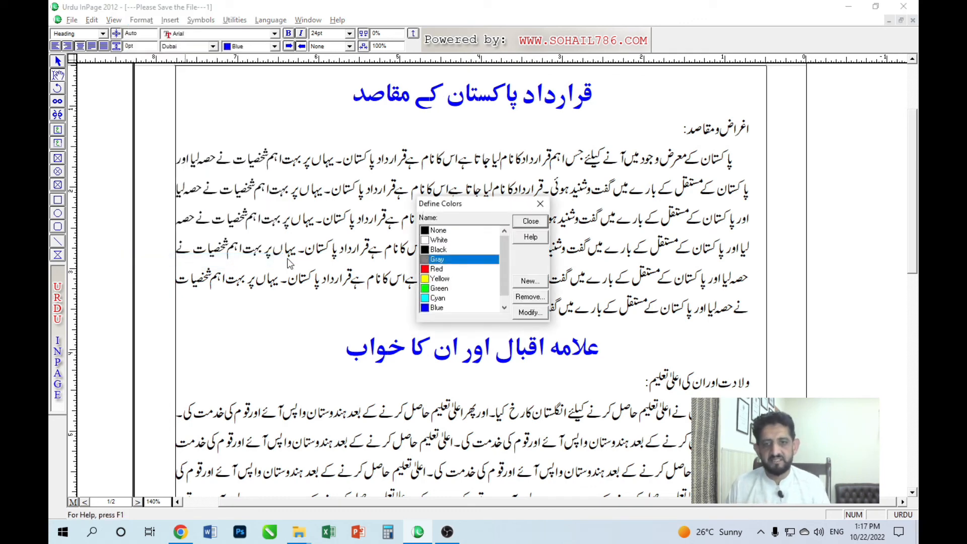
click(531, 222)
click(482, 187)
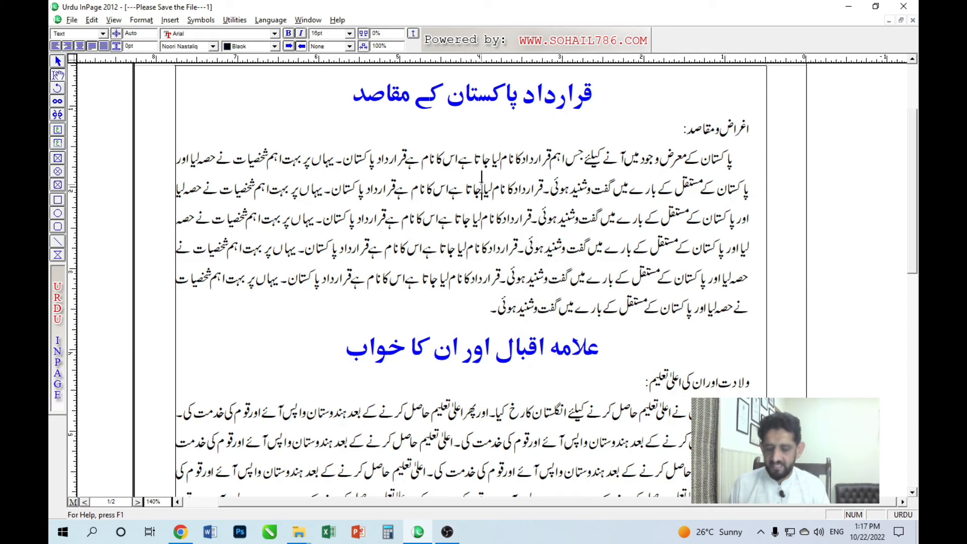
key(alt+t)
key(e)
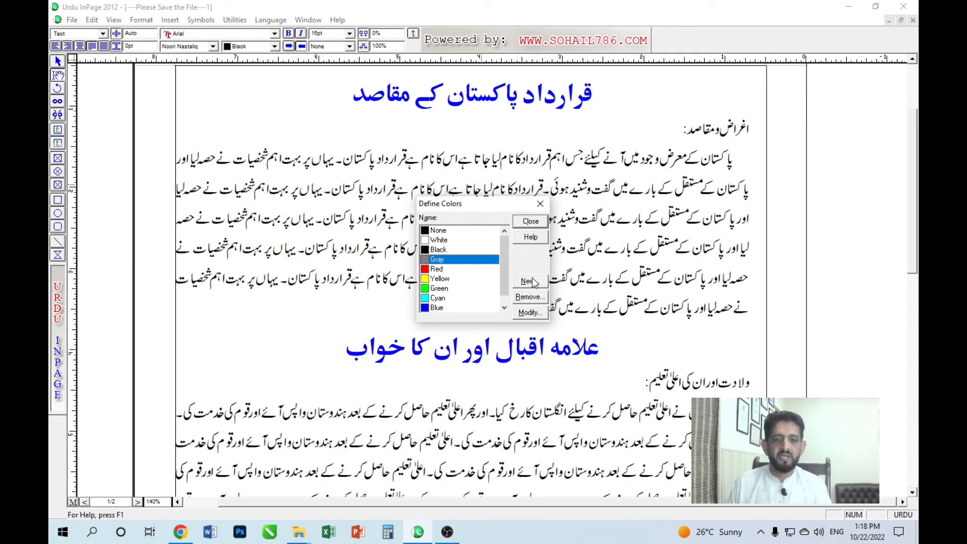
click(531, 221)
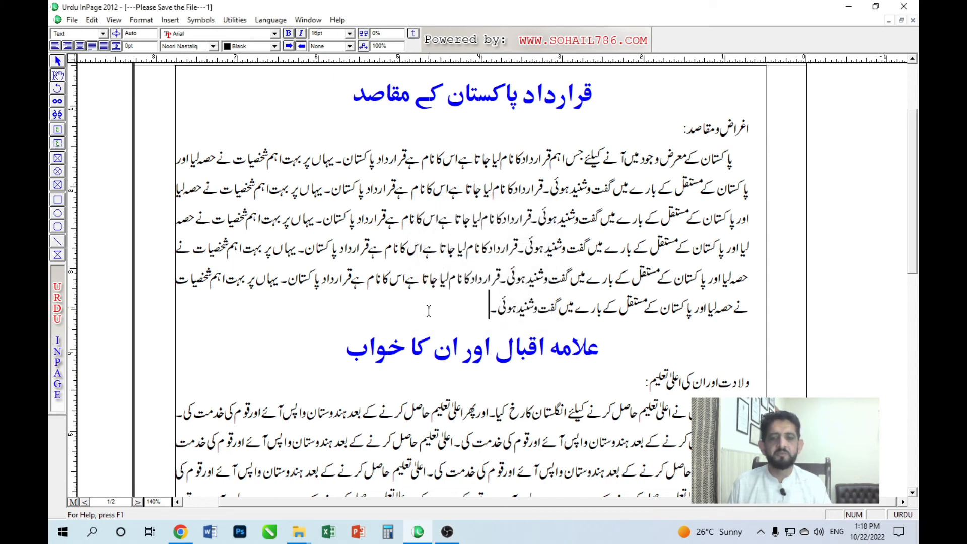
Create a new color named "Goden" in Define Colors.
key(alt+t)
key(d)
click(531, 282)
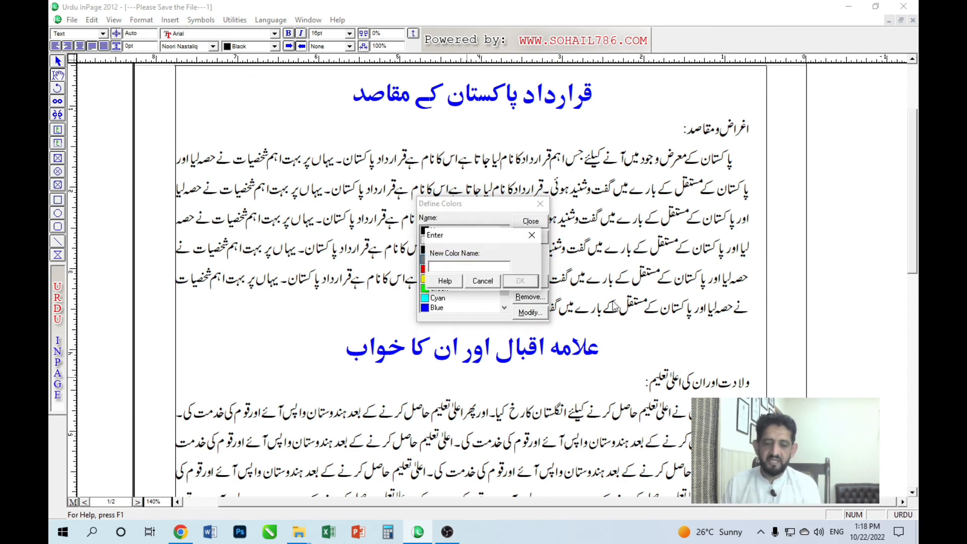
text(Goden)
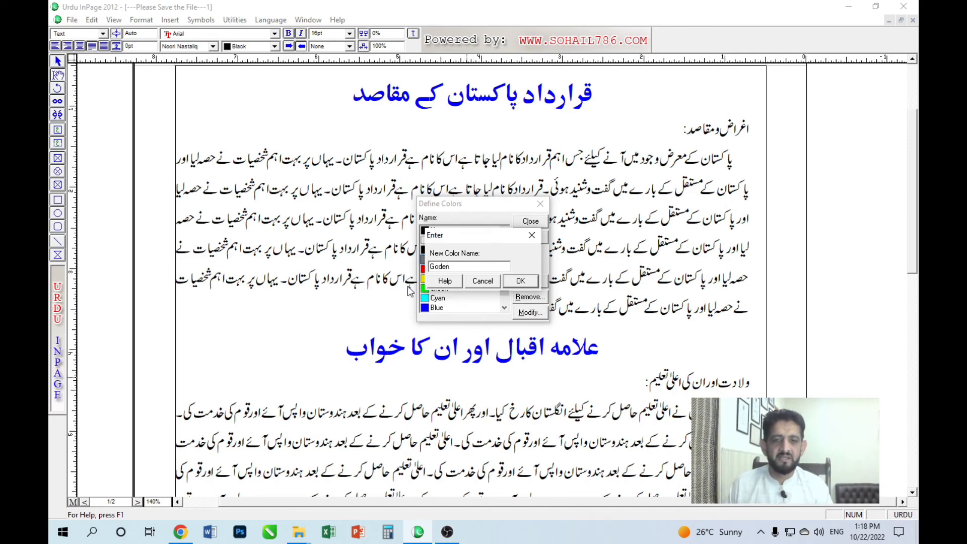
click(519, 283)
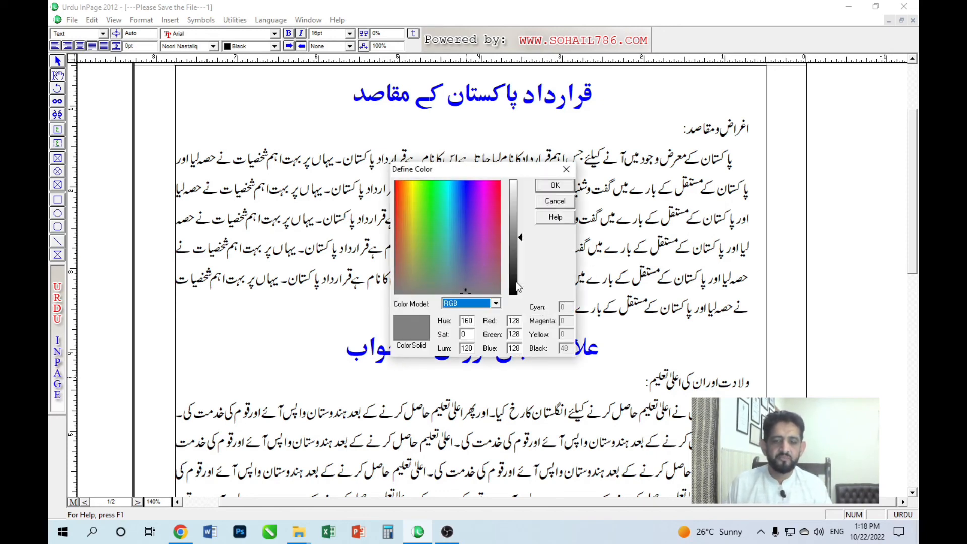
Pick an olive tone with hue 46 and saturation 76 for the new color and switch its color model to CMYK100.
drag(446, 255, 415, 258)
click(456, 302)
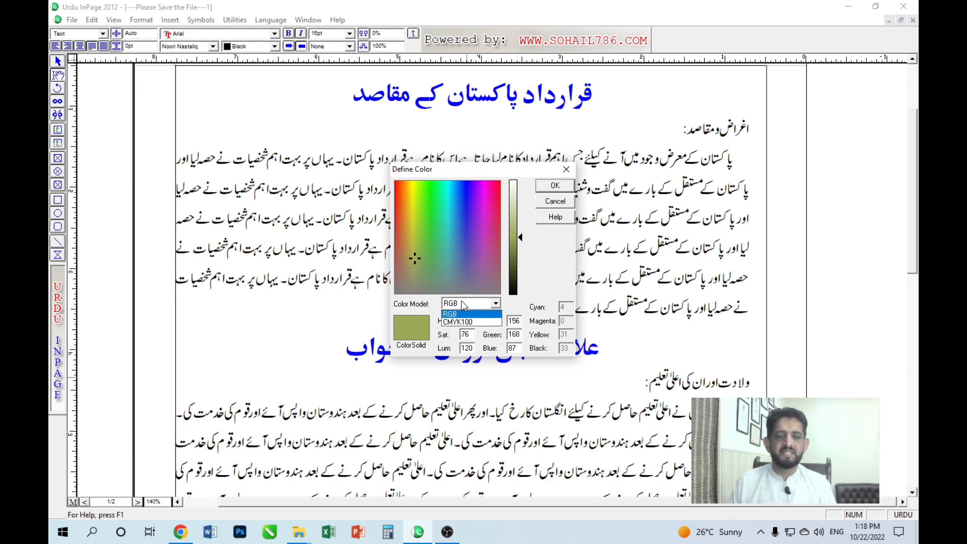
click(461, 301)
click(464, 305)
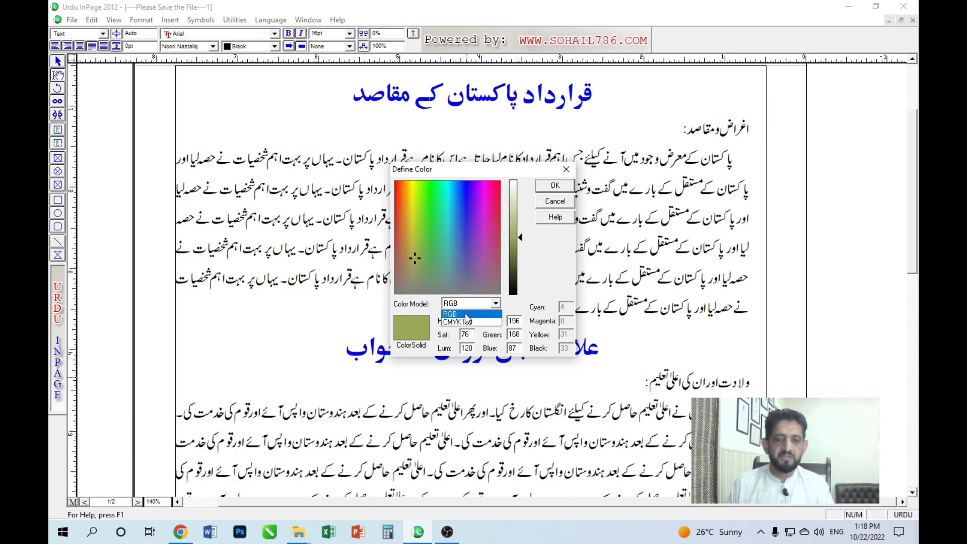
click(465, 313)
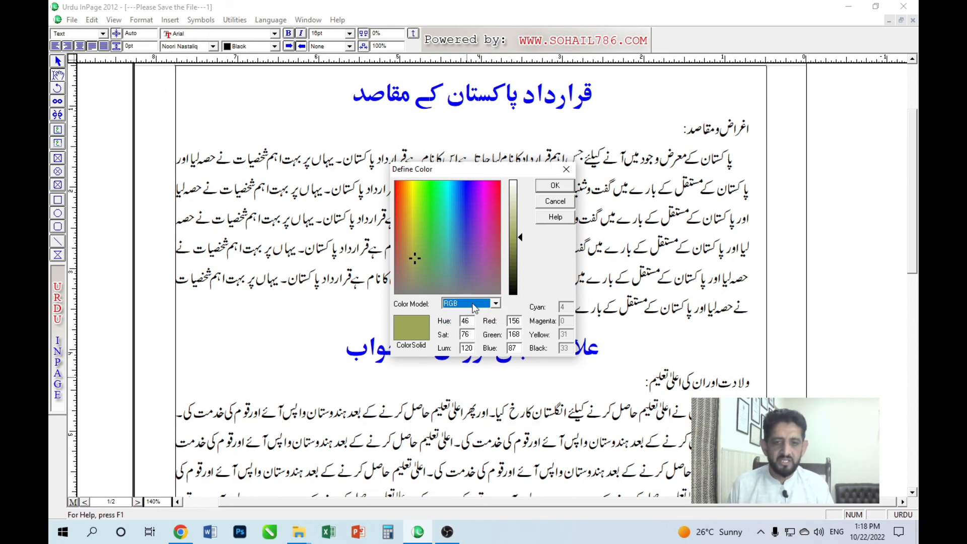
click(473, 304)
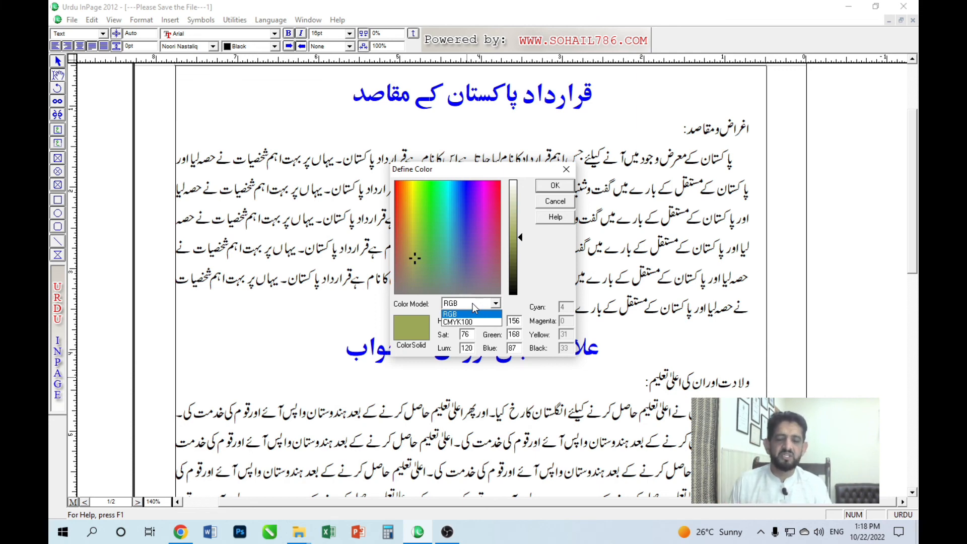
click(473, 304)
click(473, 304)
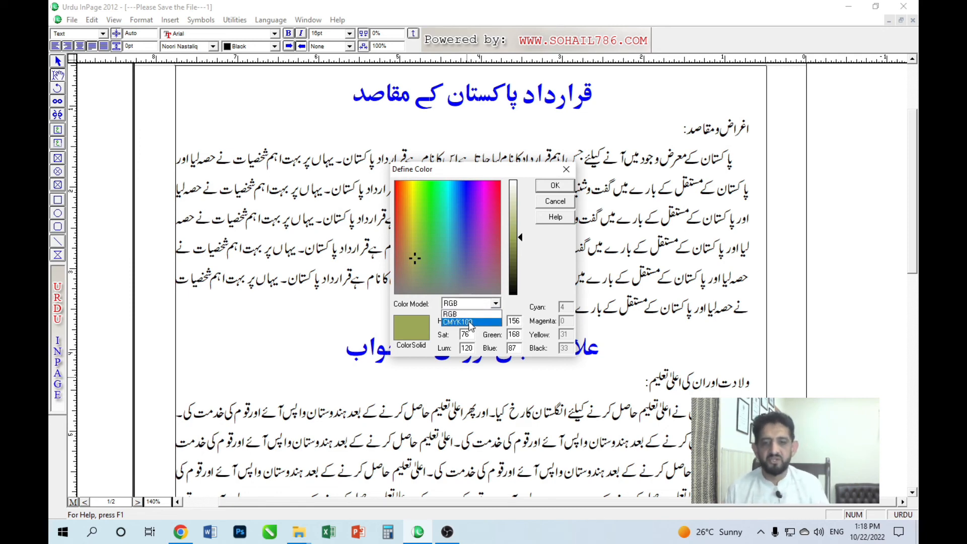
click(470, 323)
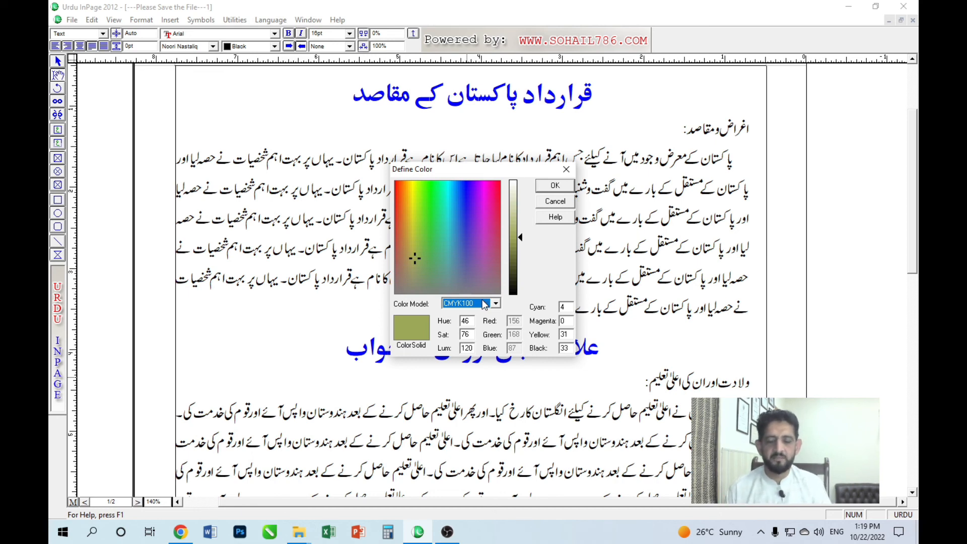
Change the color to a golden tone with hue 35 and saturation 122, and look through its CMYK component values.
mouse_move(421, 246)
mouse_down()
mouse_move(414, 269)
mouse_move(411, 227)
mouse_move(411, 242)
mouse_up()
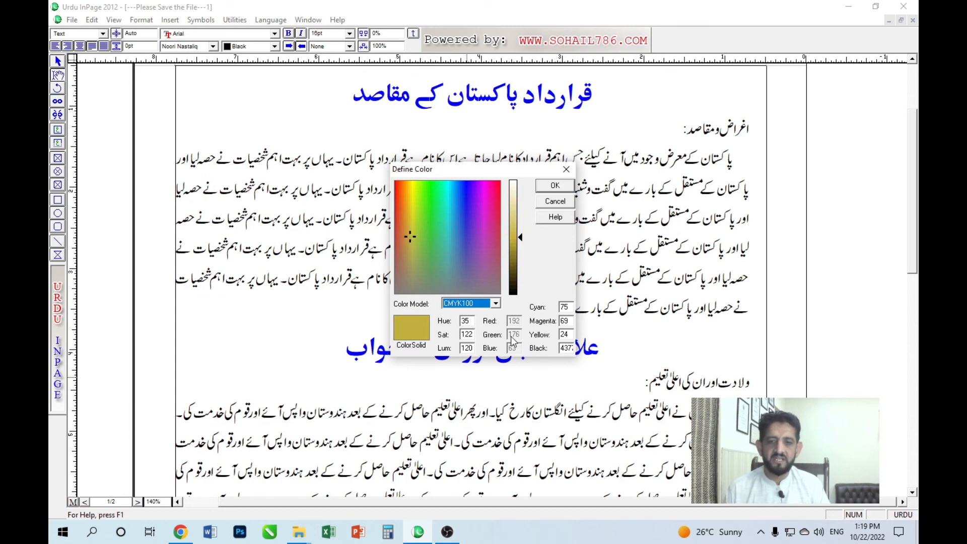
click(570, 308)
key(Tab)
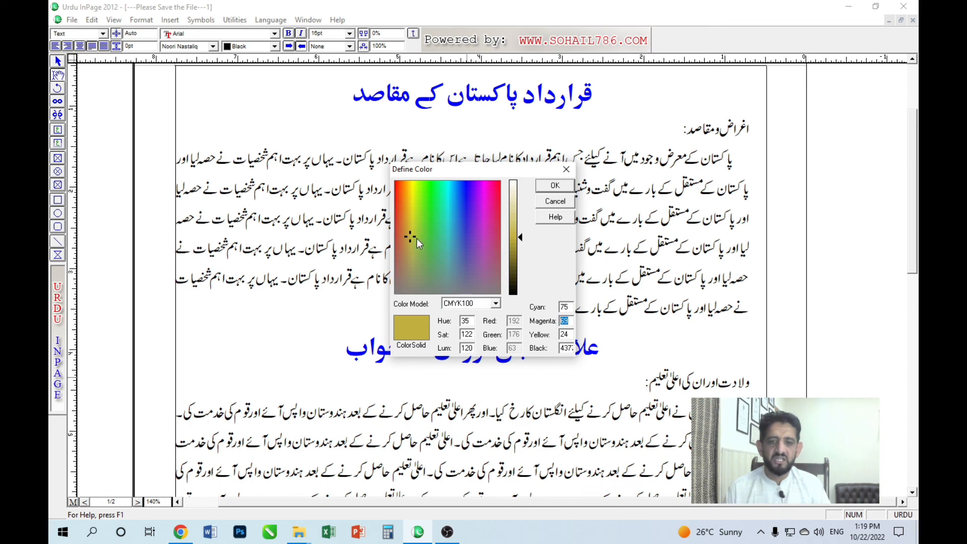
double_click(565, 307)
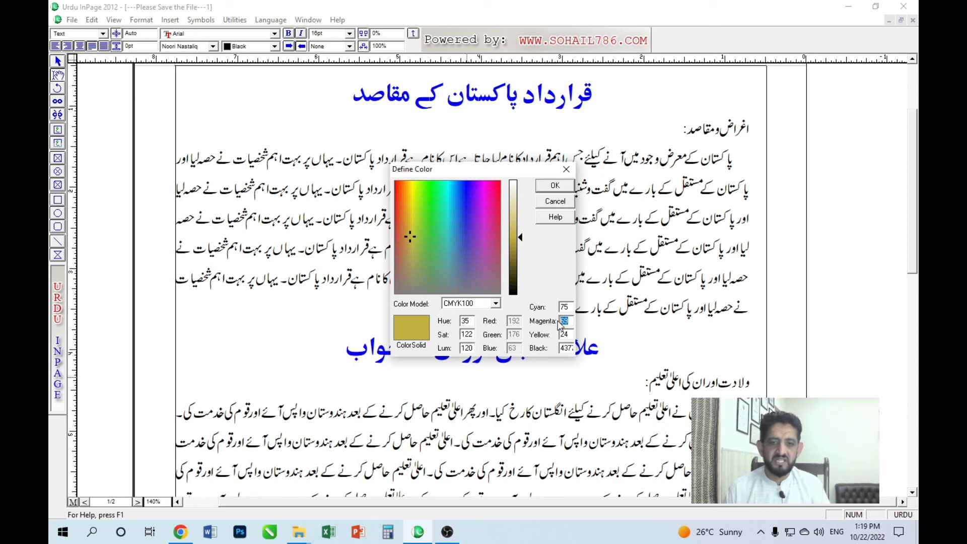
key(Tab)
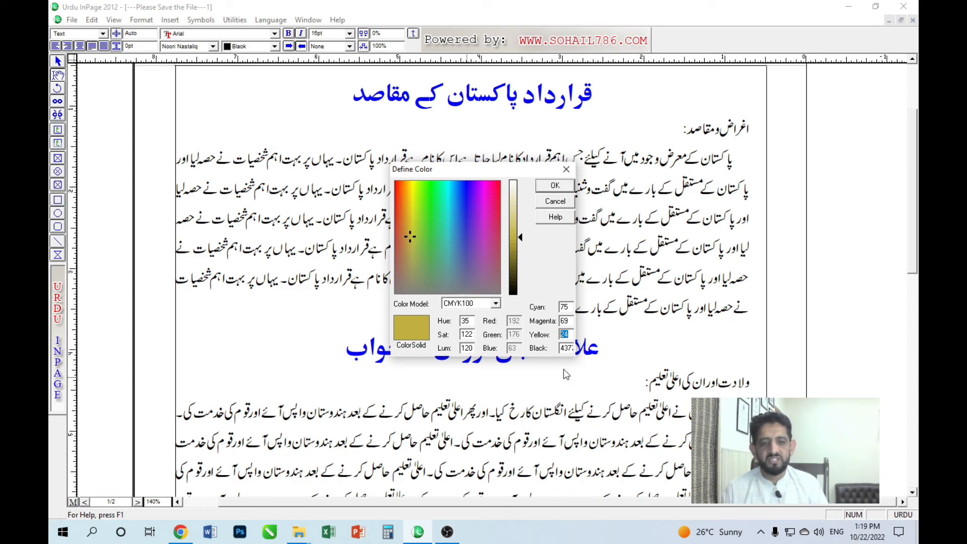
Darken the golden tone slightly to luminosity 119, save the color, and locate Goden in the list of defined colors.
click(522, 234)
drag(522, 234, 523, 239)
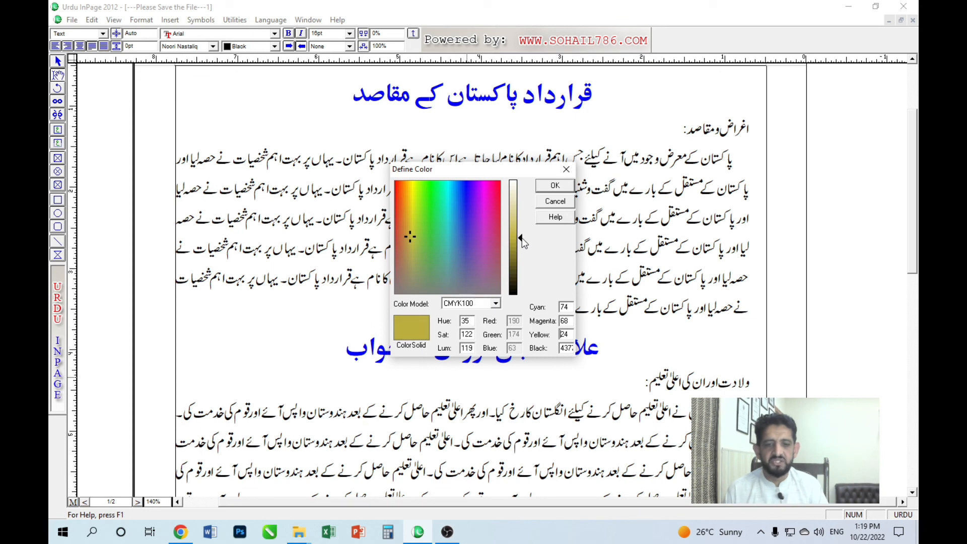
click(555, 186)
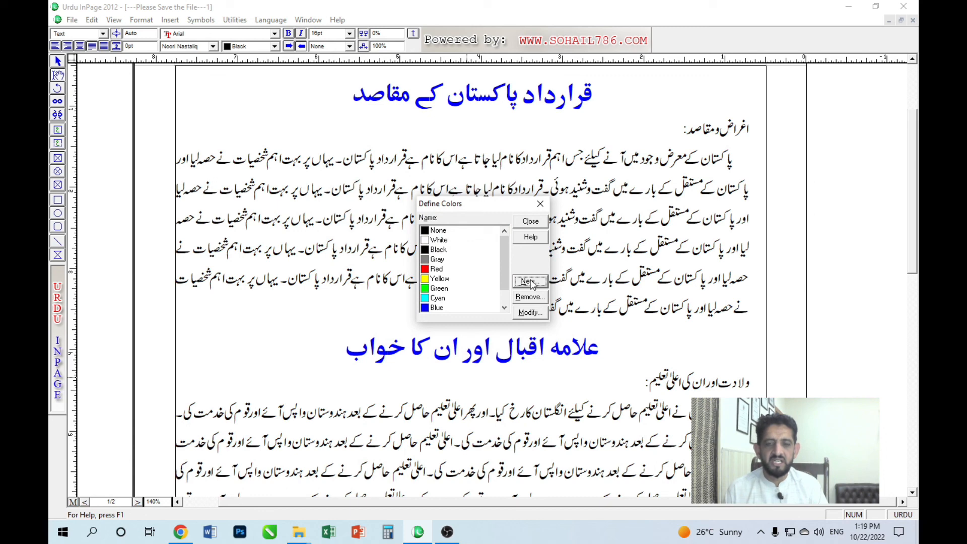
drag(505, 262, 504, 292)
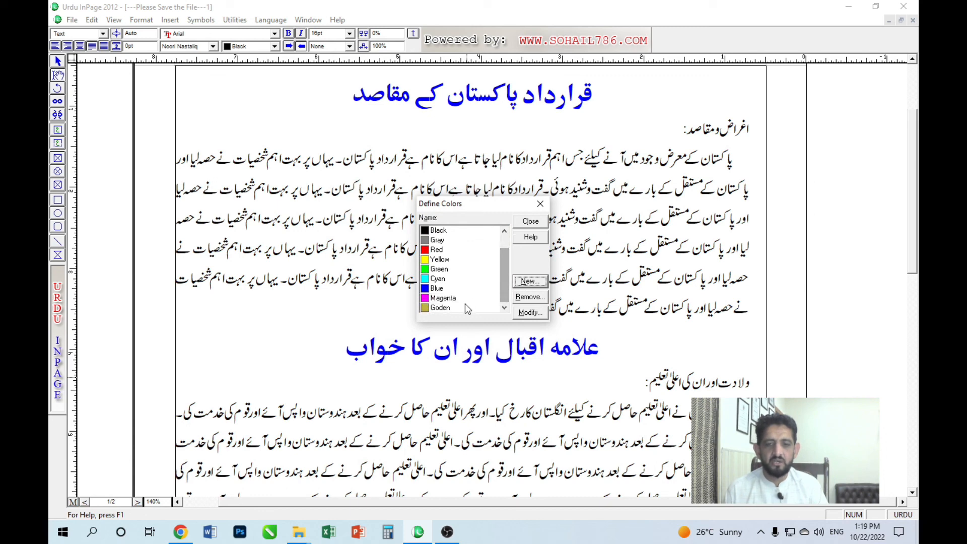